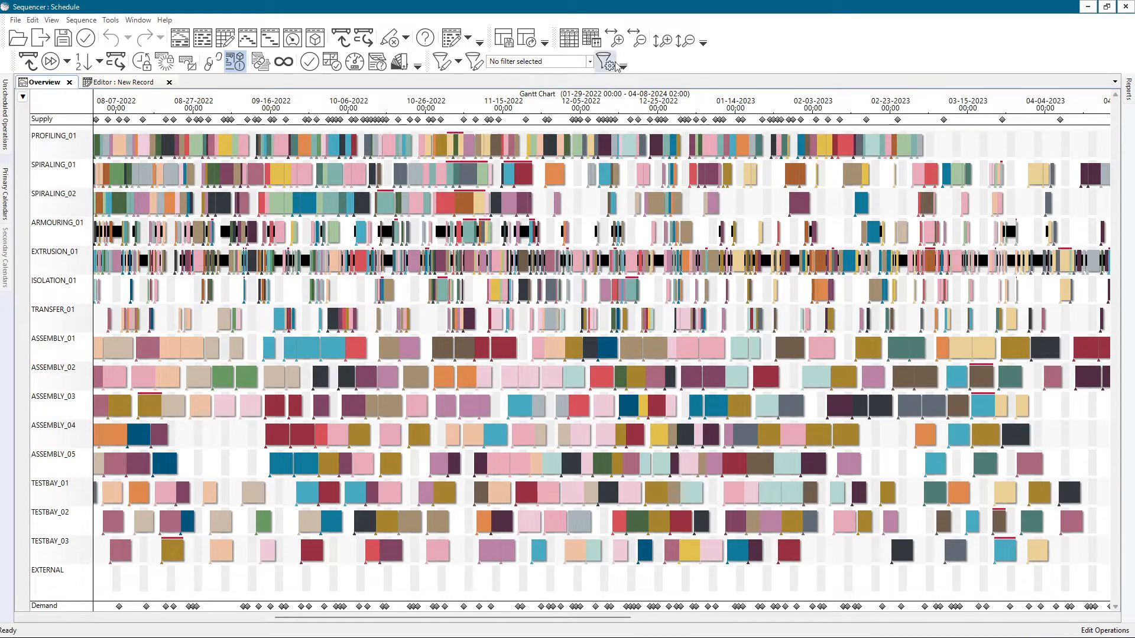
Step: Hide the Advanced Filters toolbar and display it again
right_click(788, 63)
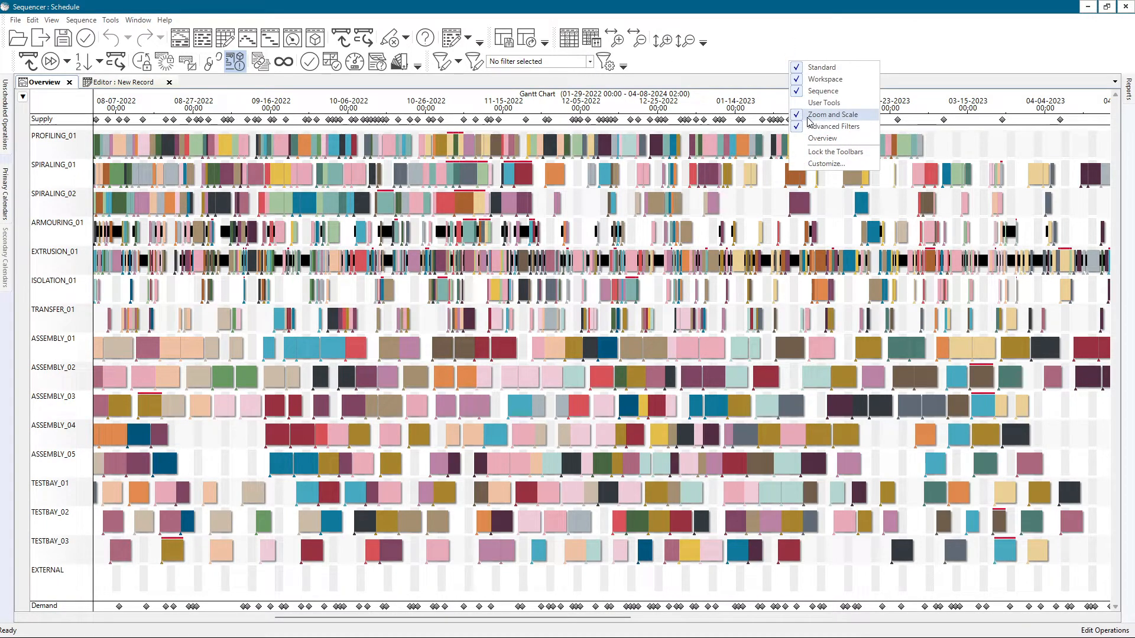
click(794, 59)
right_click(786, 44)
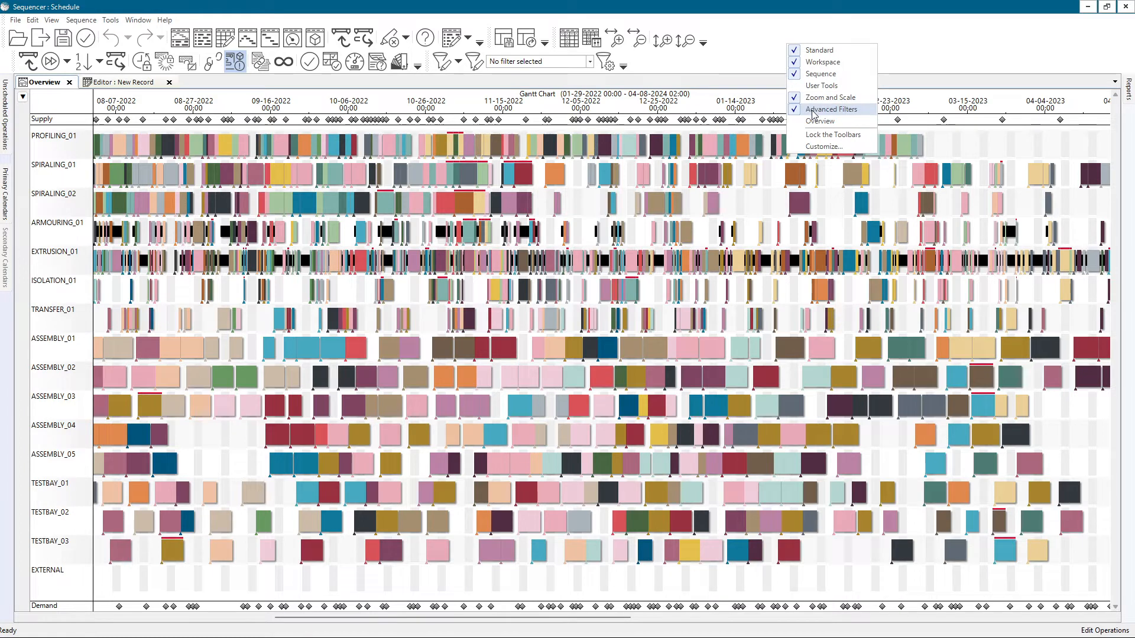
click(822, 109)
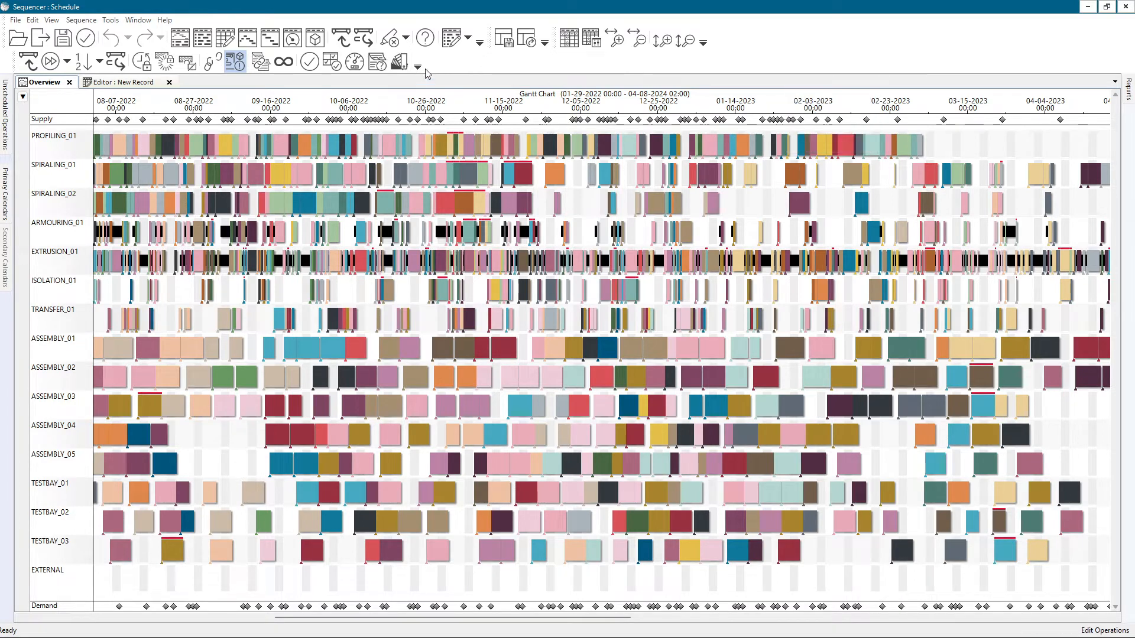
right_click(808, 41)
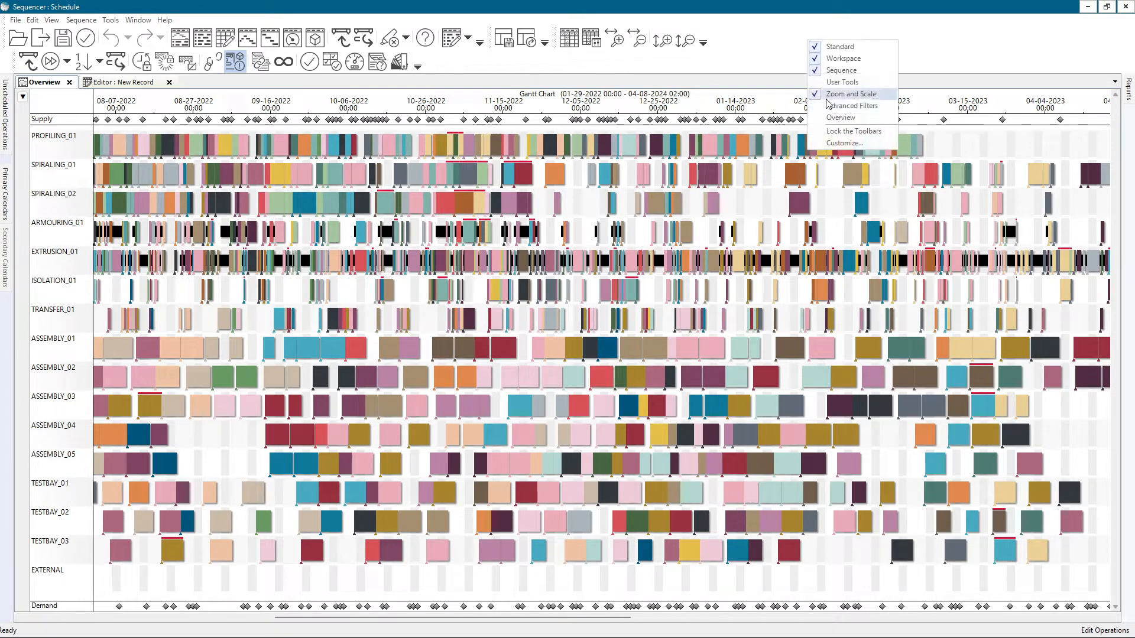
click(834, 111)
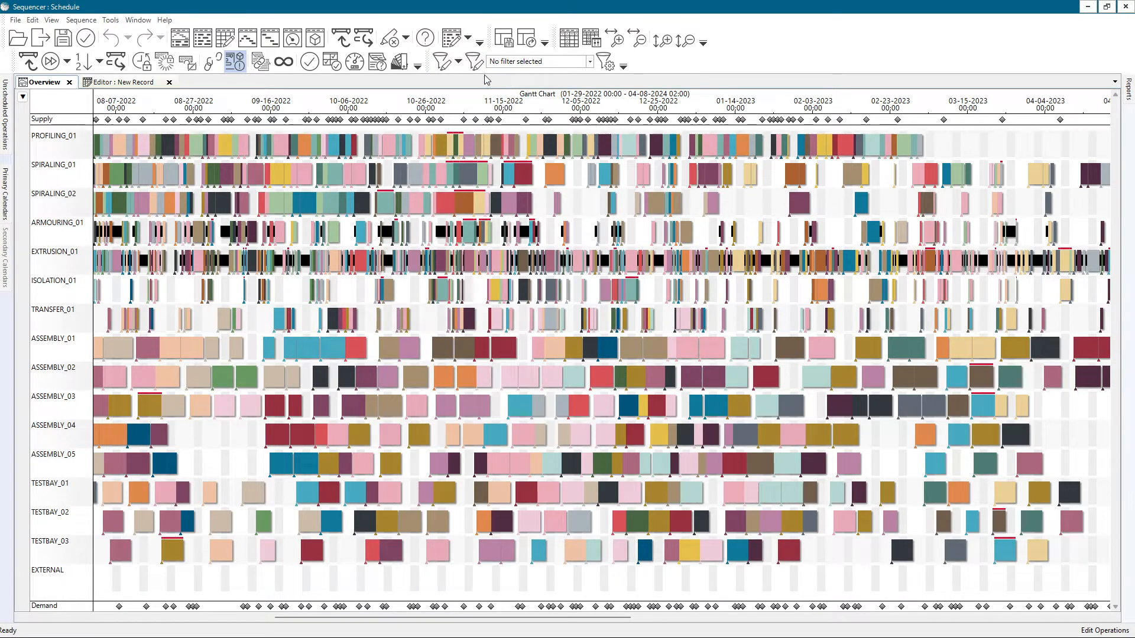
Step: Examine the predefined filters, the filter manager and the available operation highlighting commands
click(589, 62)
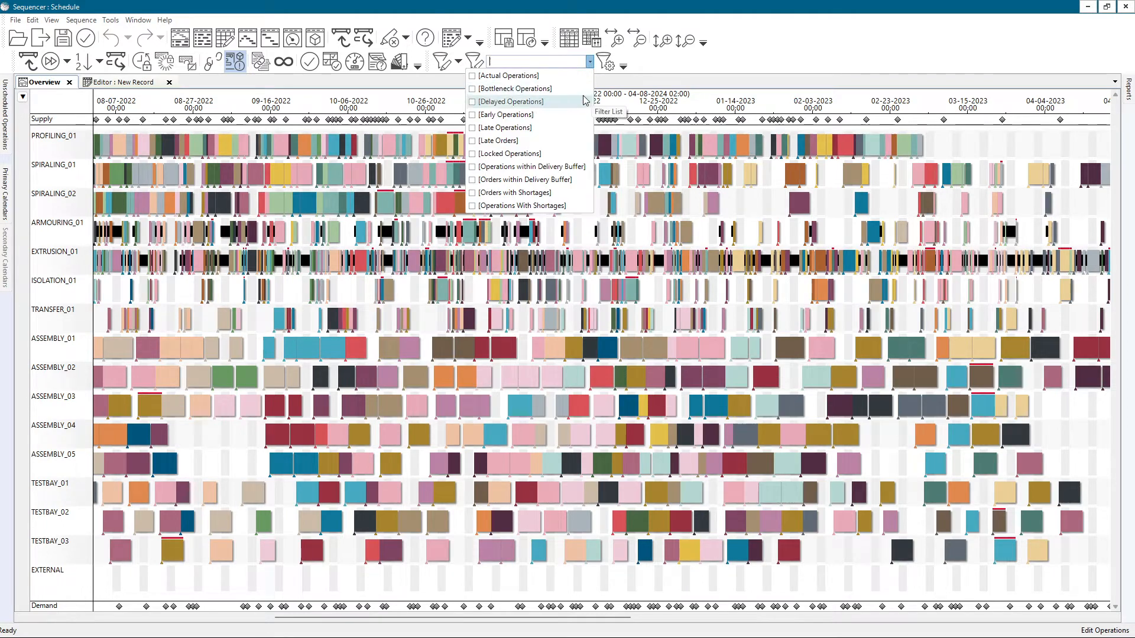
click(609, 66)
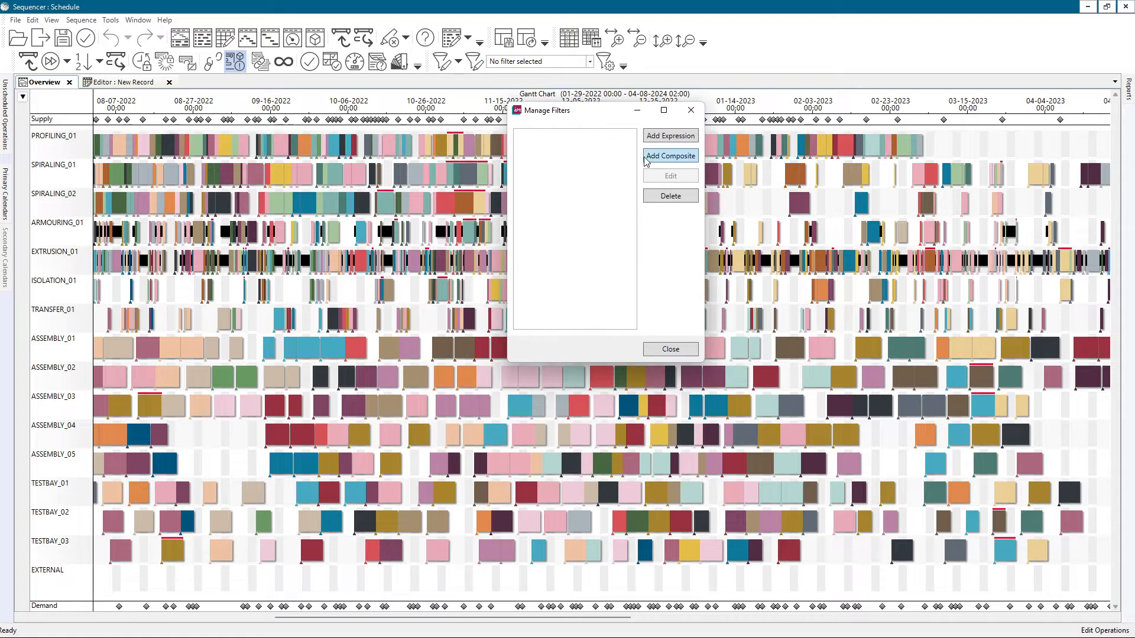
click(691, 110)
click(589, 61)
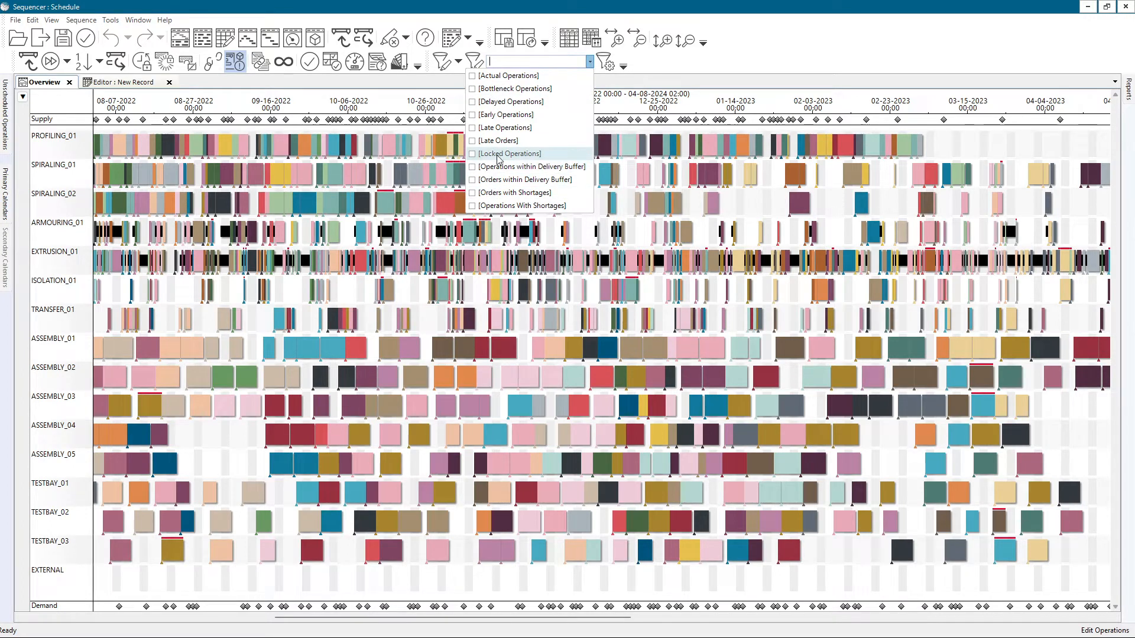
click(698, 70)
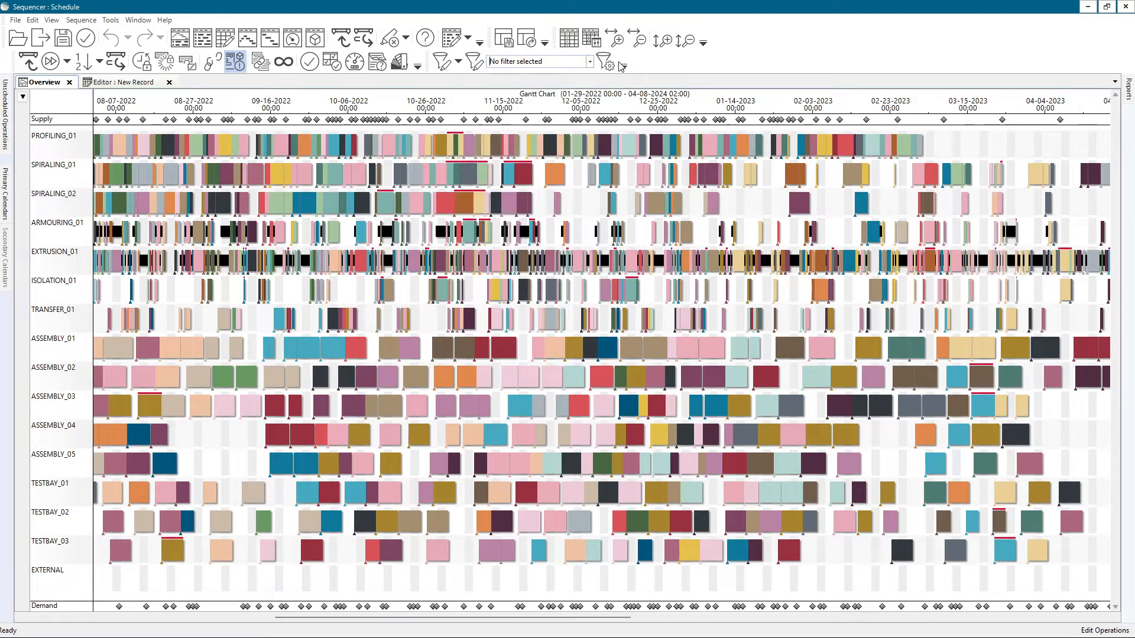
click(405, 38)
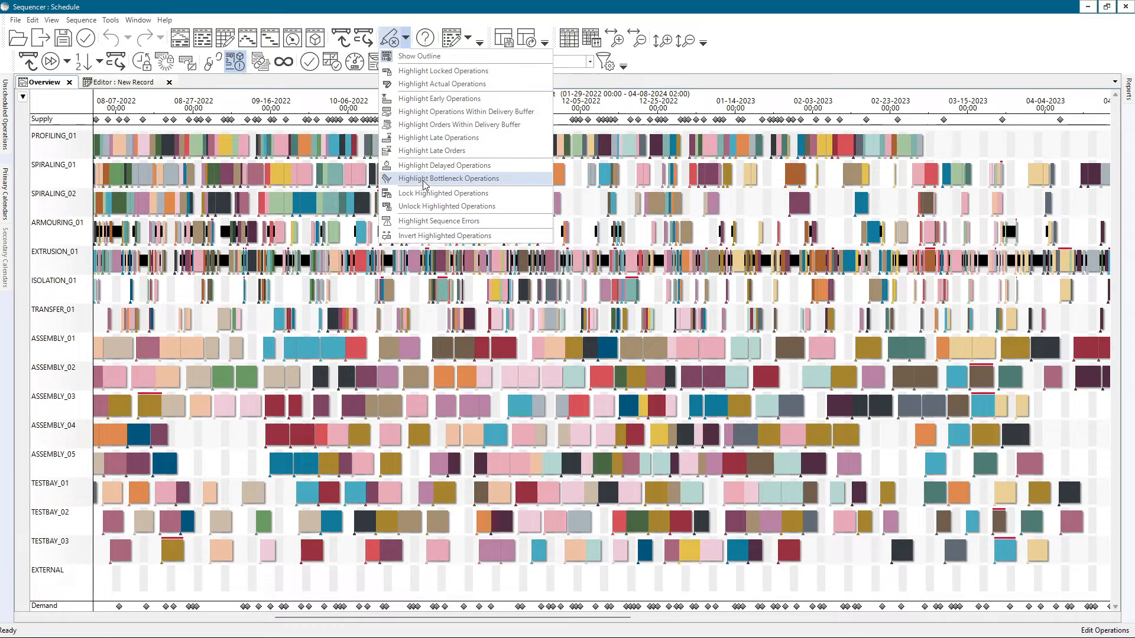
click(696, 72)
click(590, 62)
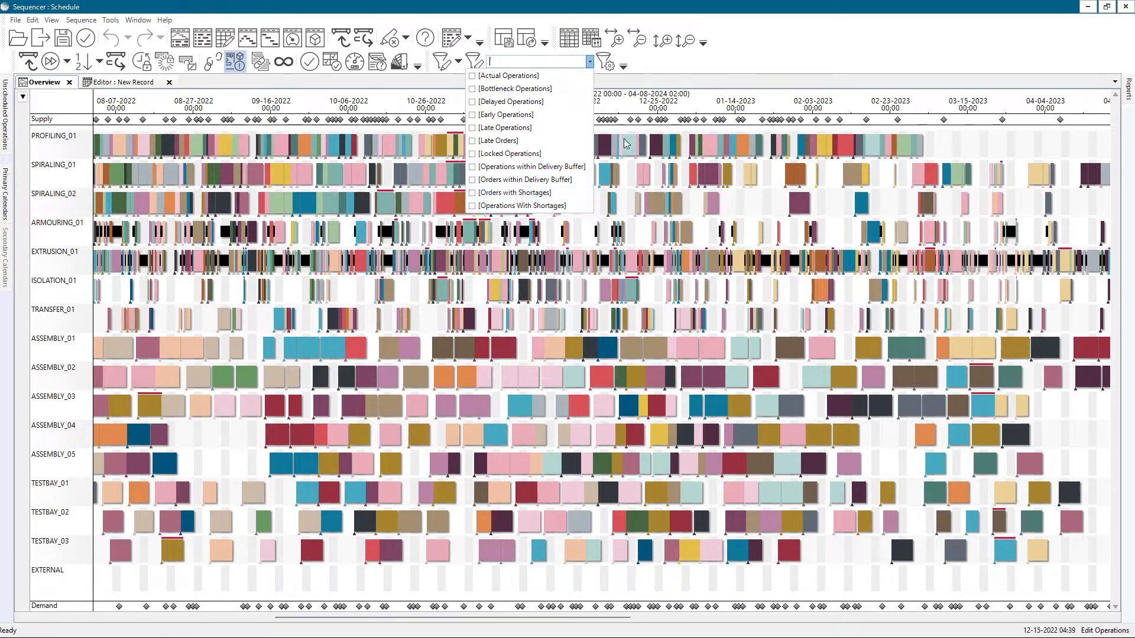
click(658, 83)
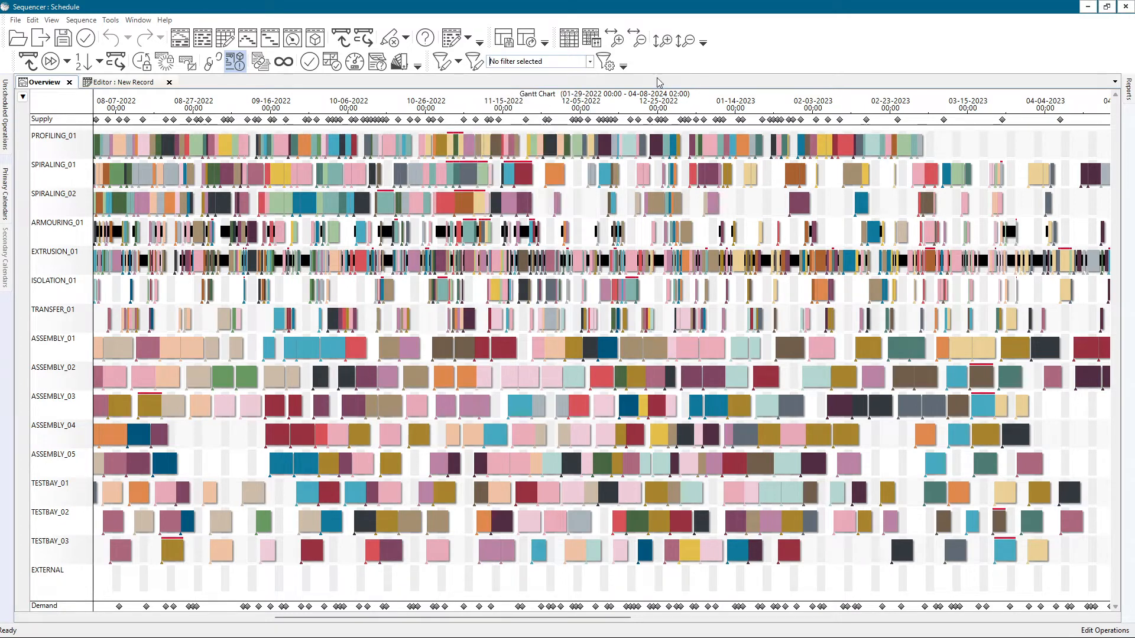
Step: Select the Delayed Operations filter and turn on filter highlight mode in the Gantt chart
click(590, 61)
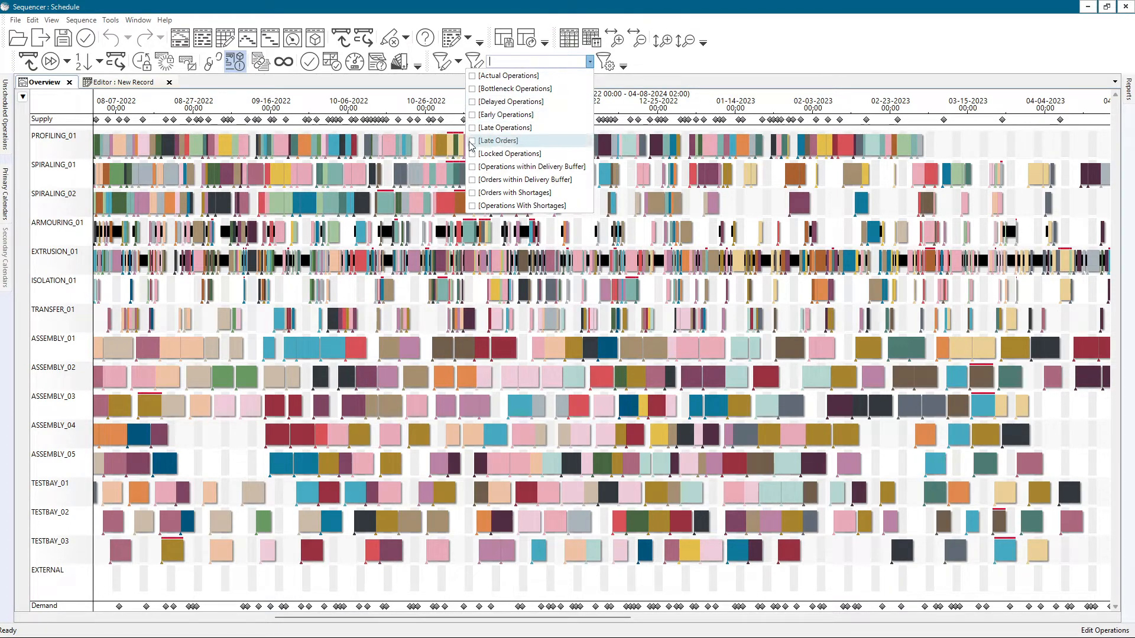
click(508, 101)
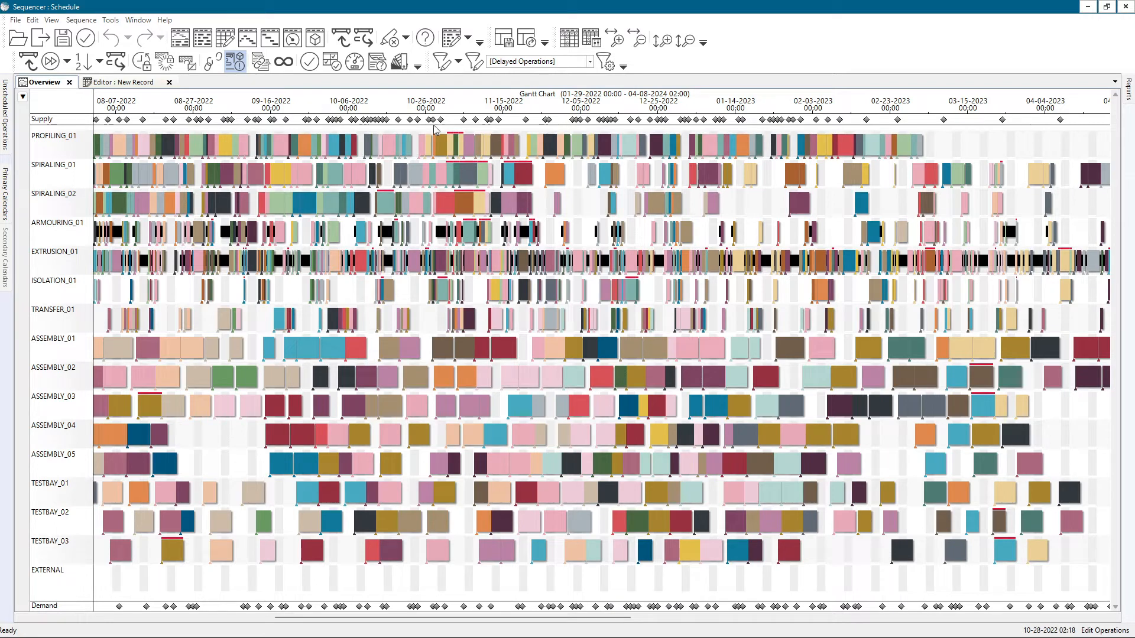
click(475, 61)
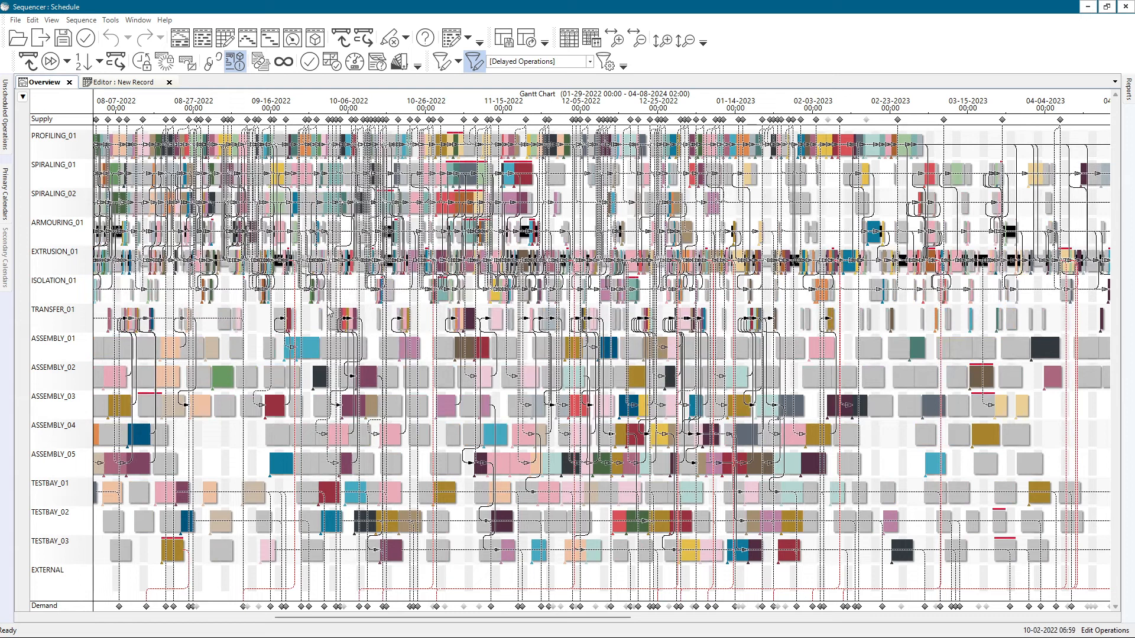
Step: Add the Late Operations filter to the active Delayed Operations filter so that both are applied to the Gantt chart
click(590, 62)
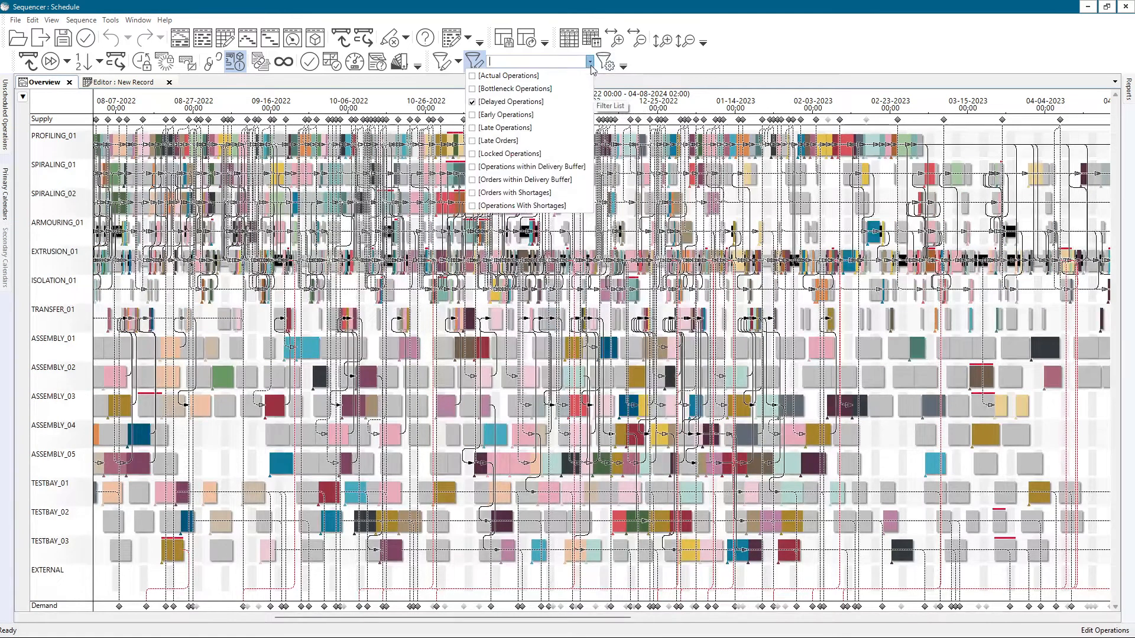
click(472, 128)
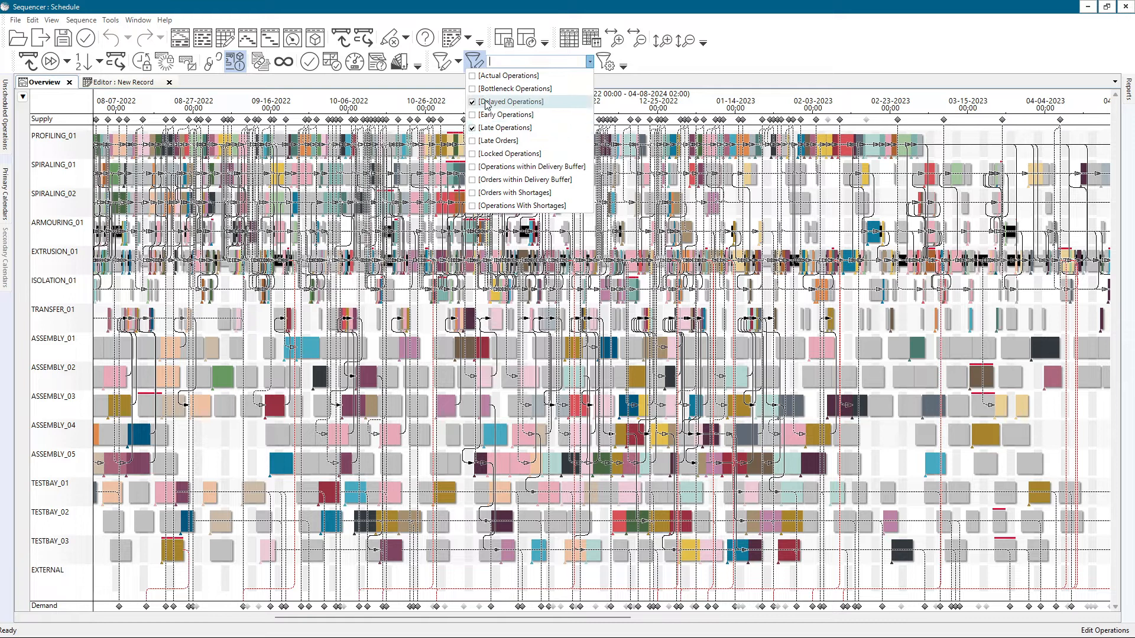
click(692, 71)
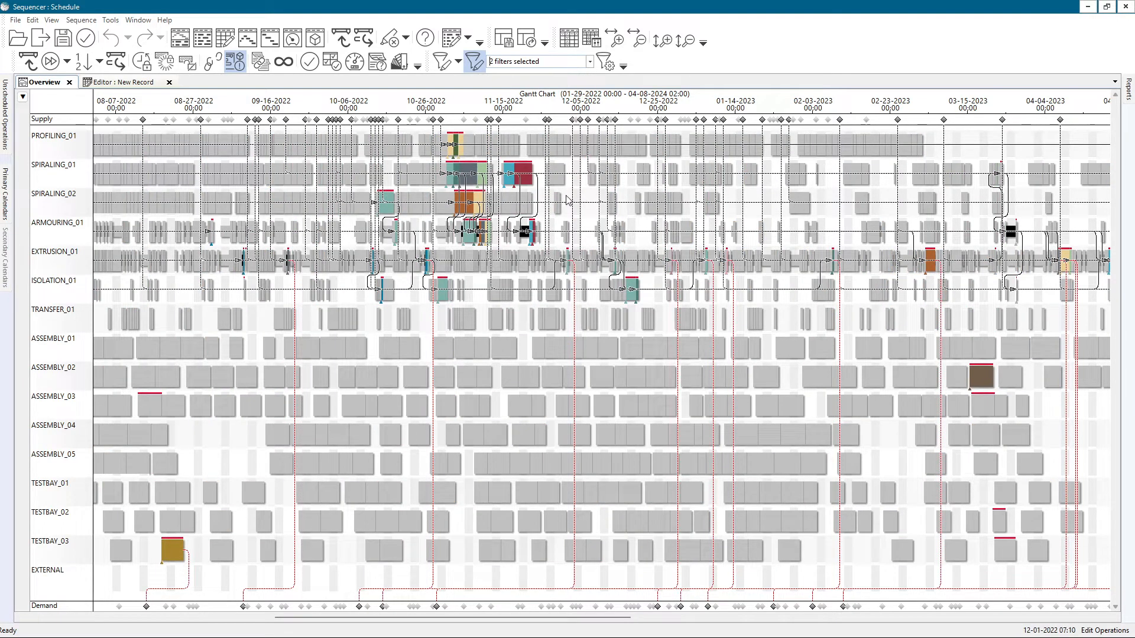
Step: Deselect the Late Operations and Delayed Operations filters and clear the highlighting from the Gantt chart
click(590, 61)
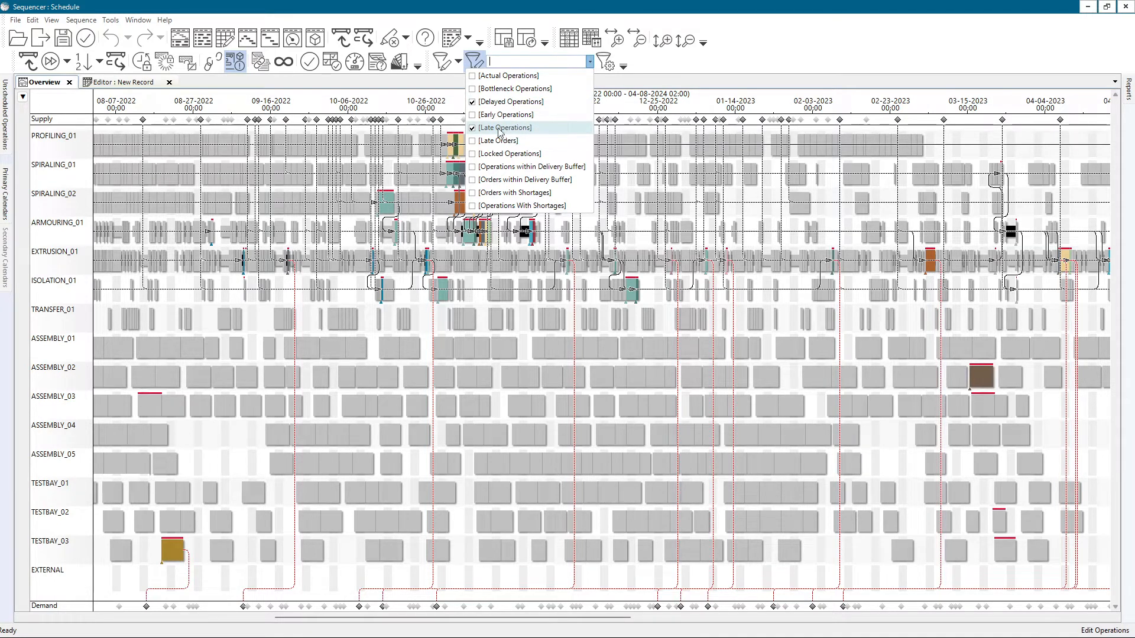
click(475, 129)
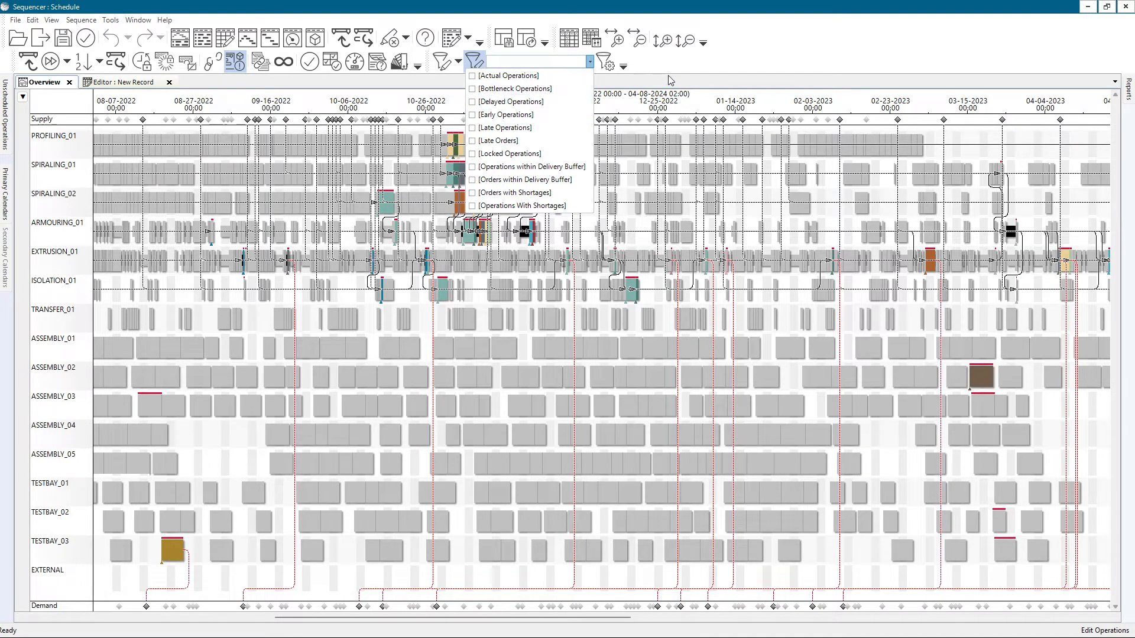
click(589, 63)
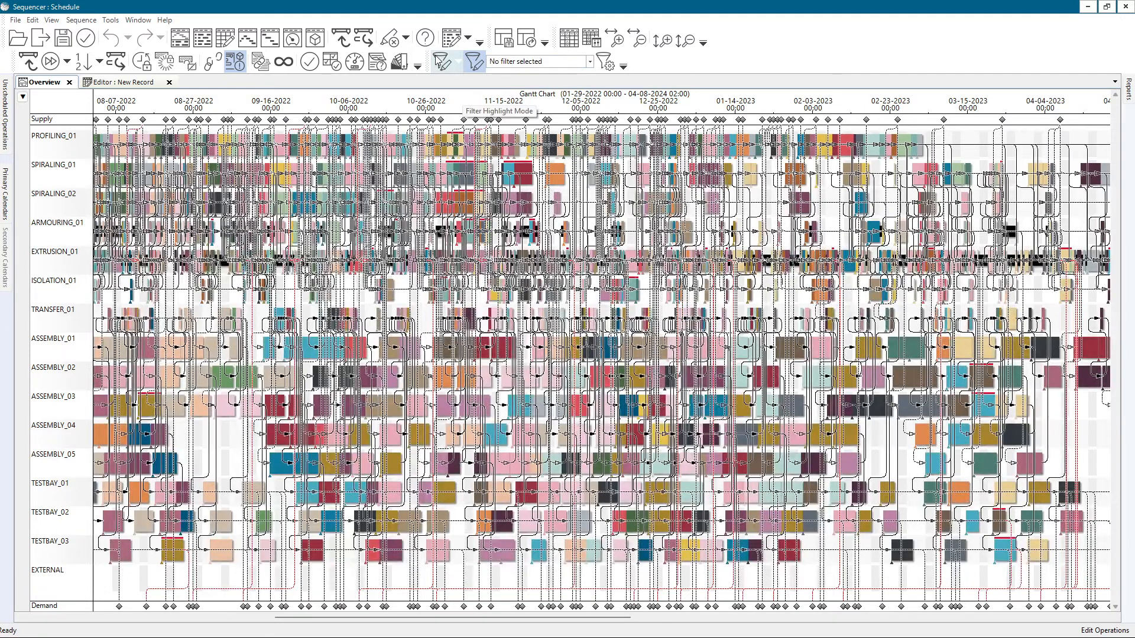
click(390, 41)
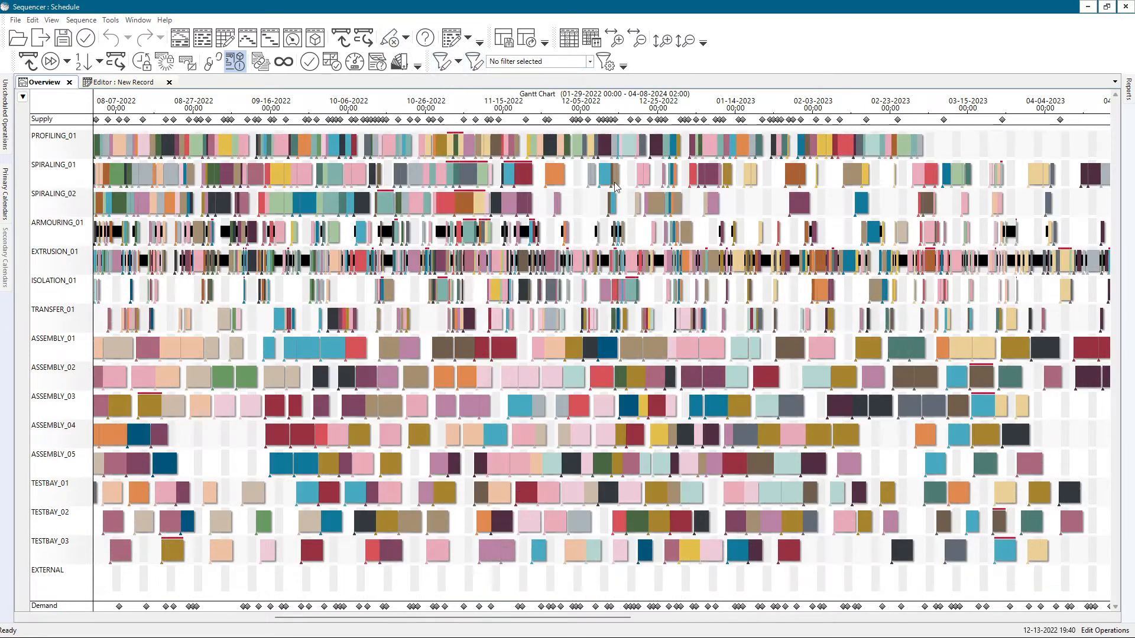
Step: Start a new expression filter in the filter manager and name it "OpNo = 20"
click(606, 62)
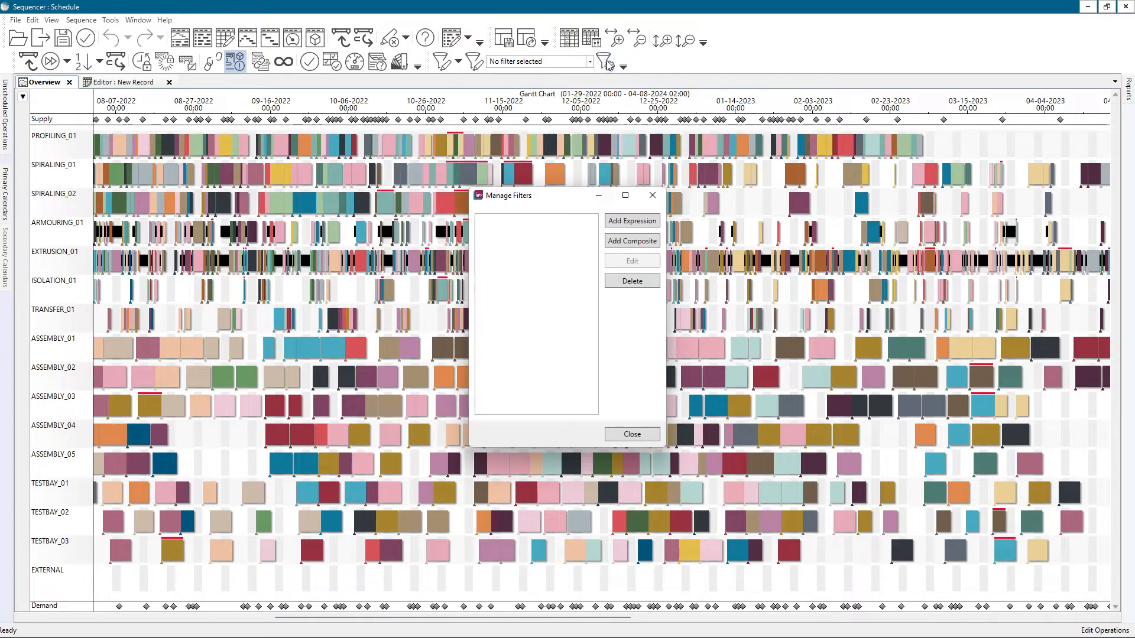
drag(559, 197, 606, 183)
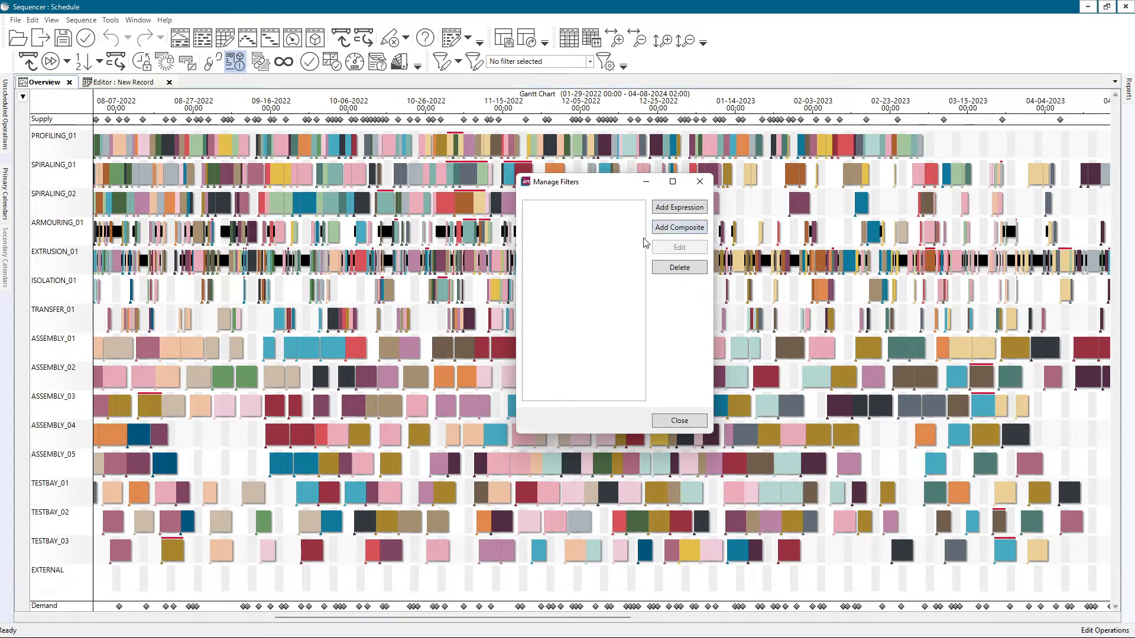
click(670, 210)
drag(549, 272, 696, 105)
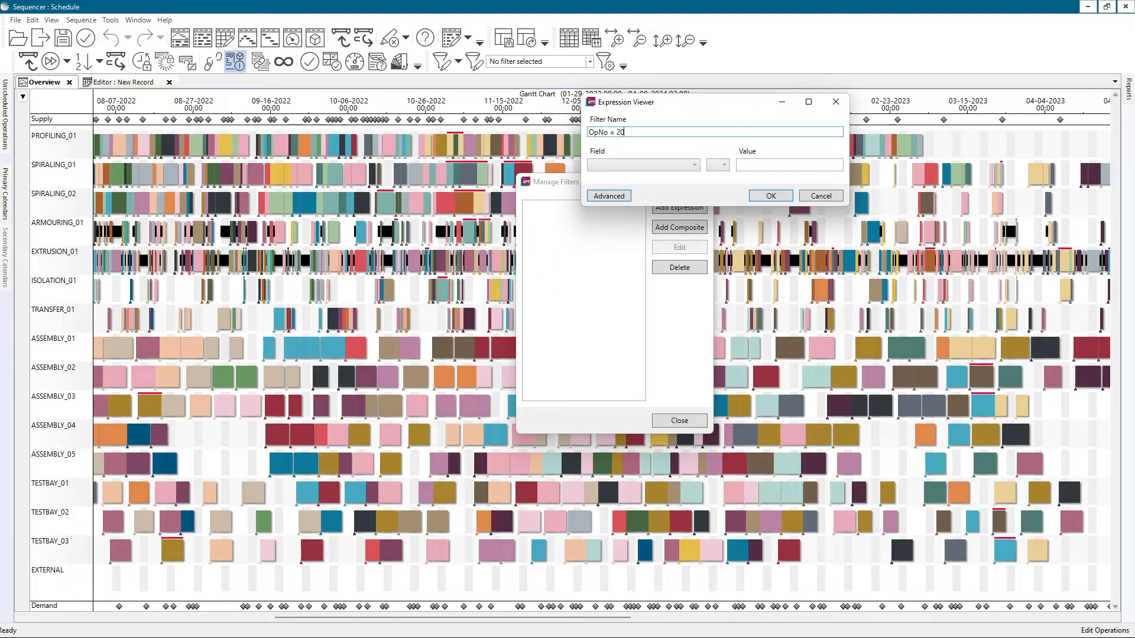
Step: Define the filter condition as Op. No. == 20 and save the filter
click(666, 167)
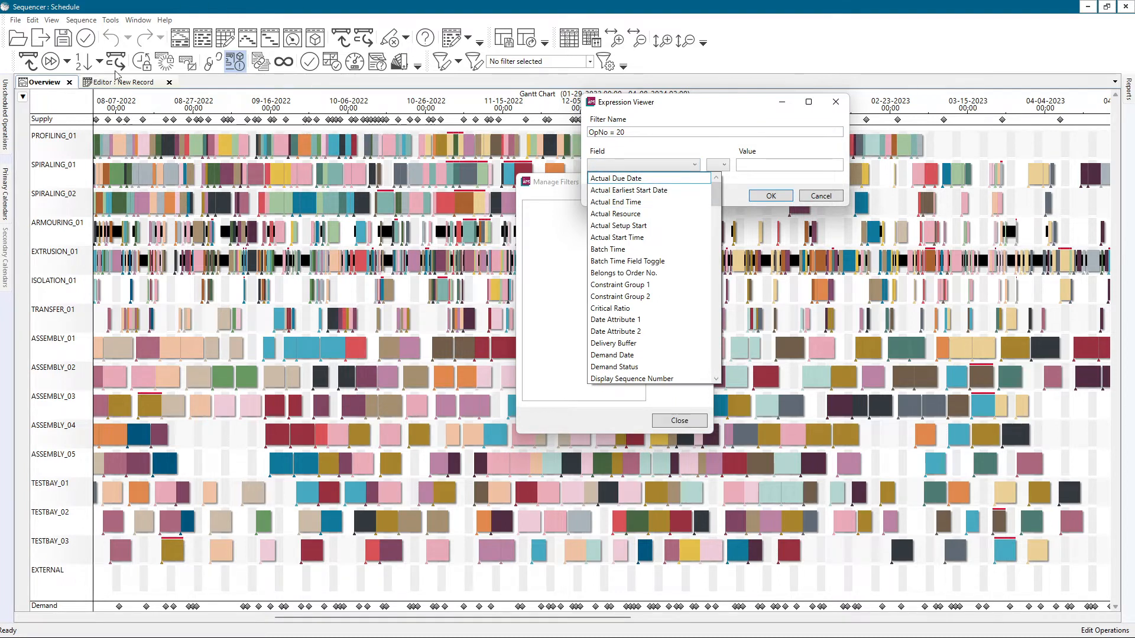
drag(716, 195, 717, 286)
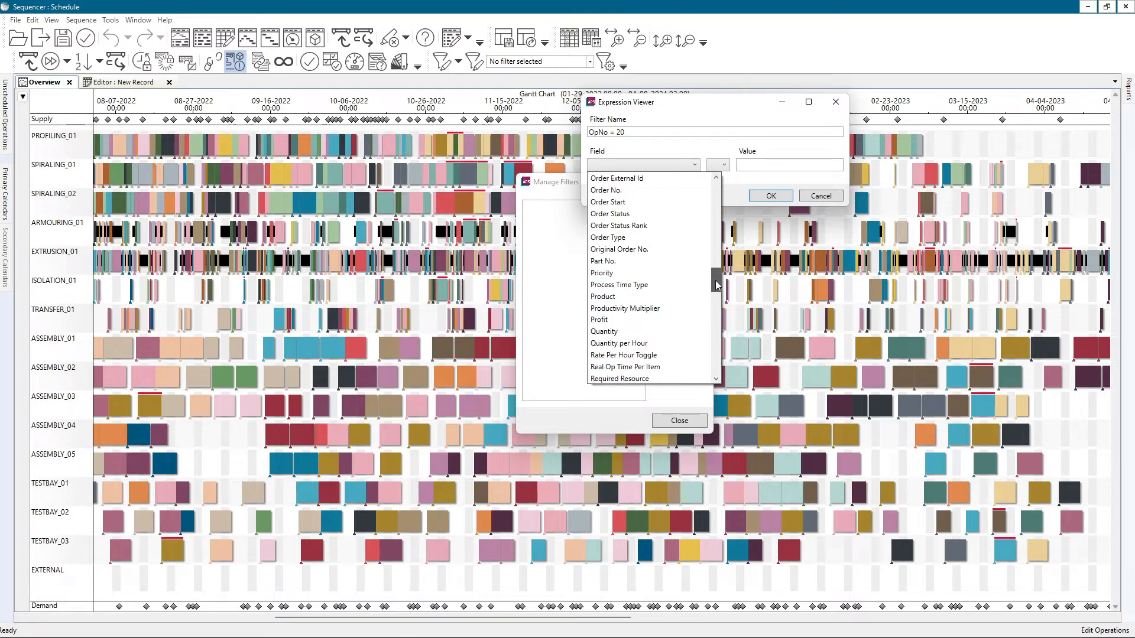
scroll(595, 299, up, 6)
click(595, 298)
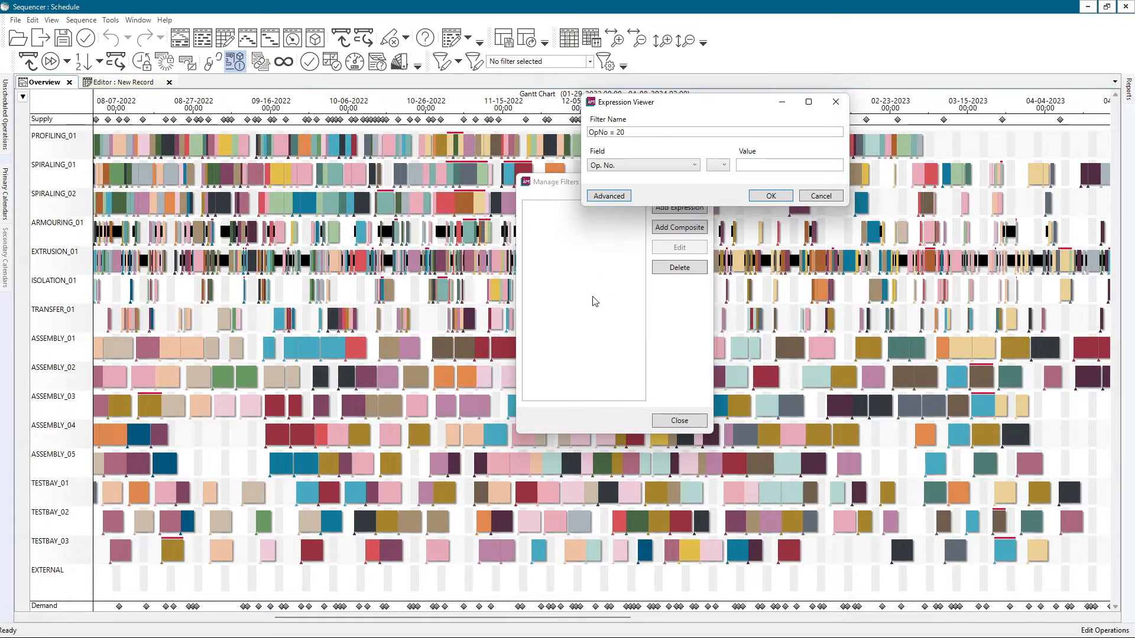
click(722, 166)
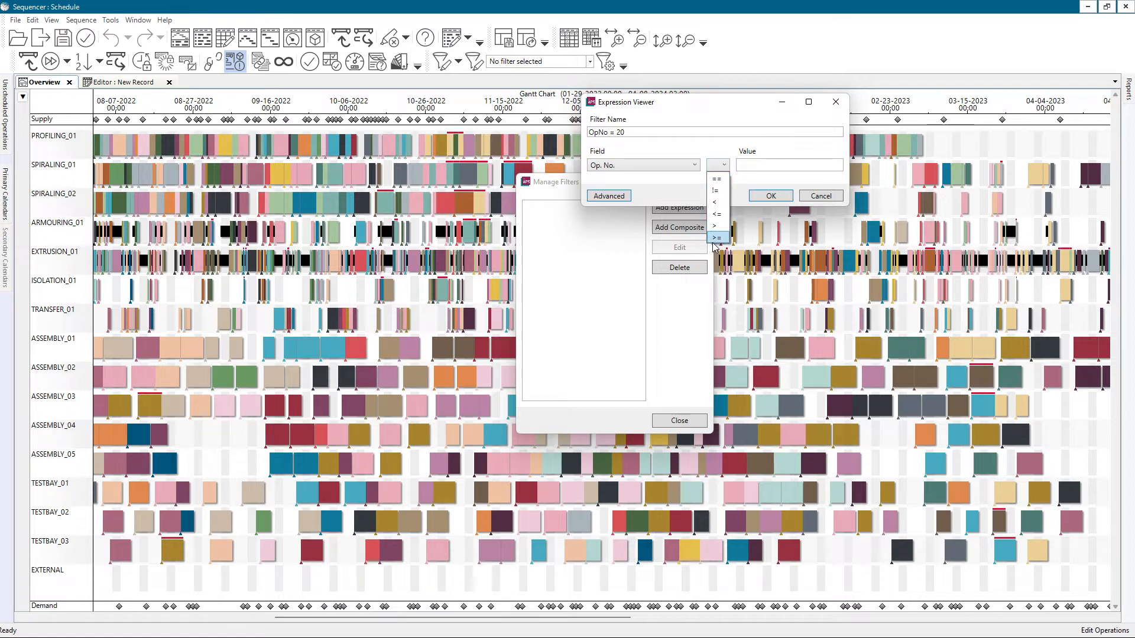
click(717, 181)
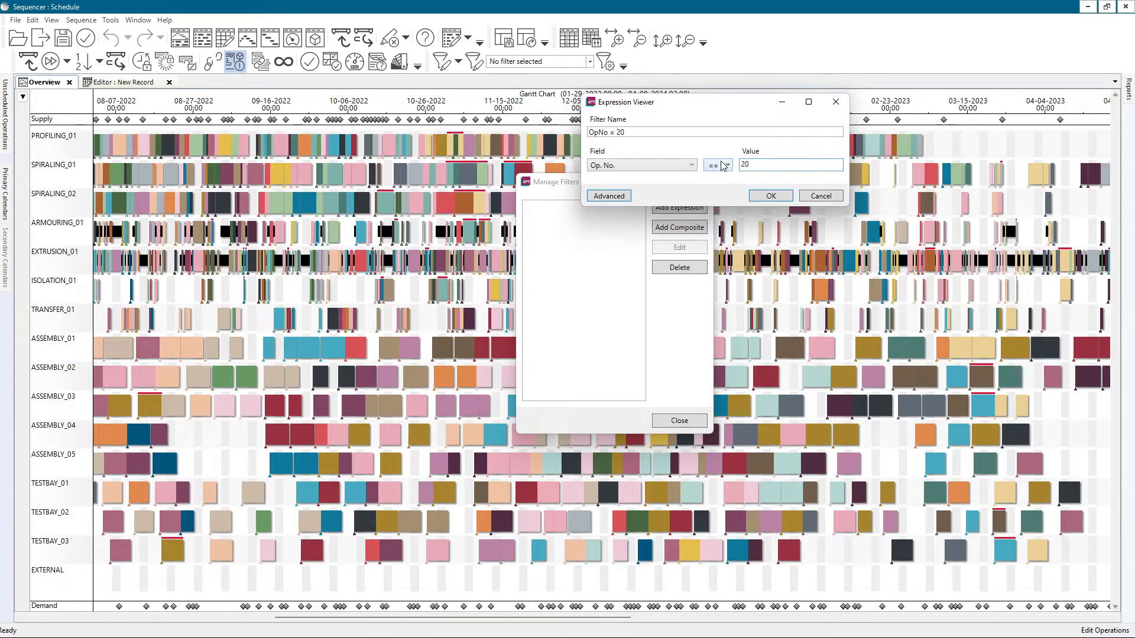
click(723, 166)
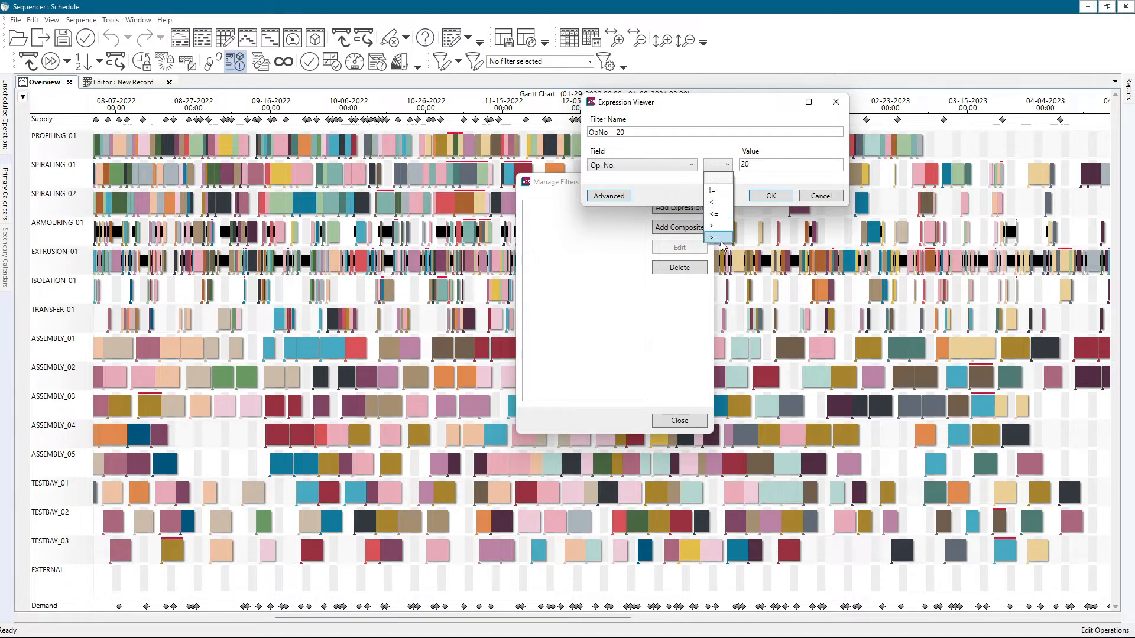
click(742, 189)
click(760, 196)
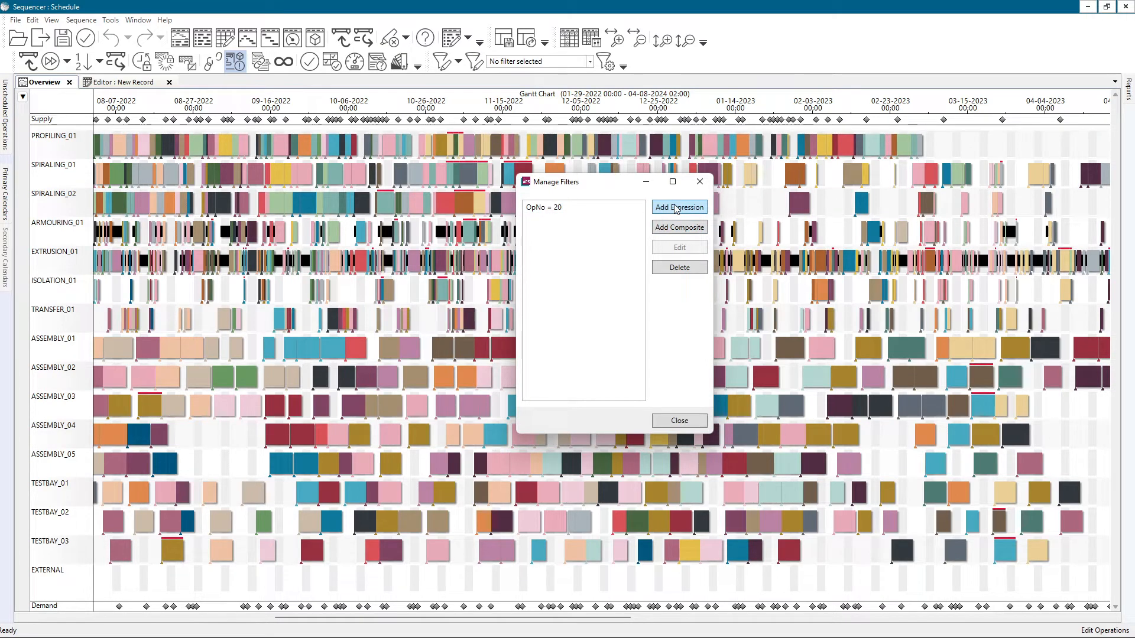
Step: Start a new expression filter named "Orders Starting with TR" and choose Order External Id as its field
click(695, 213)
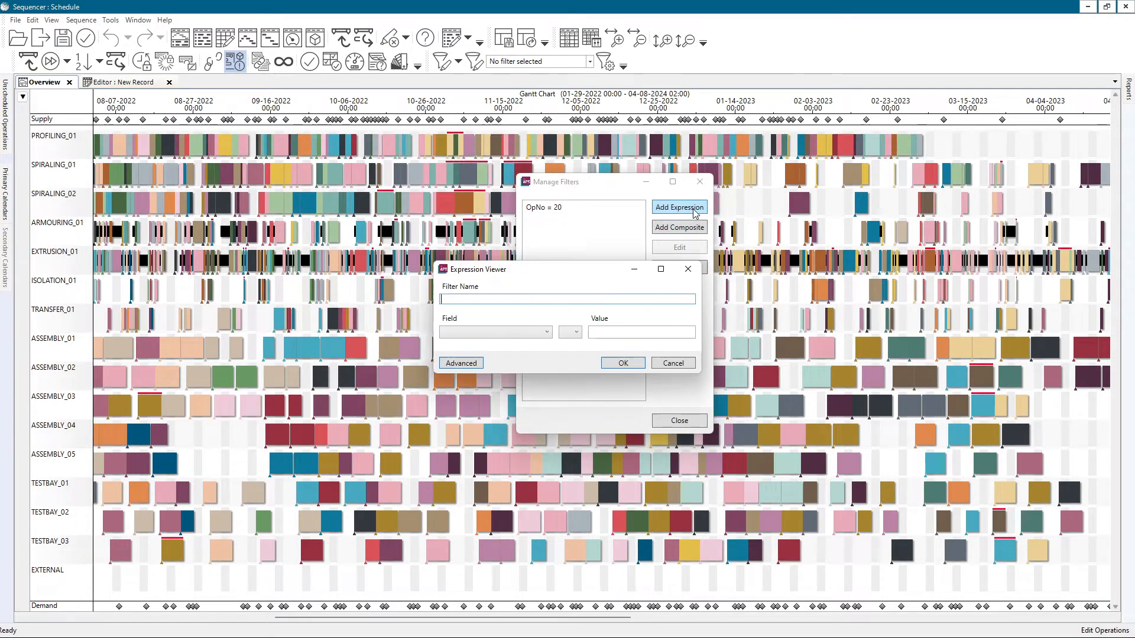
text(Orders Starting with TR)
click(481, 332)
scroll(472, 390, down, 10)
scroll(473, 391, down, 6)
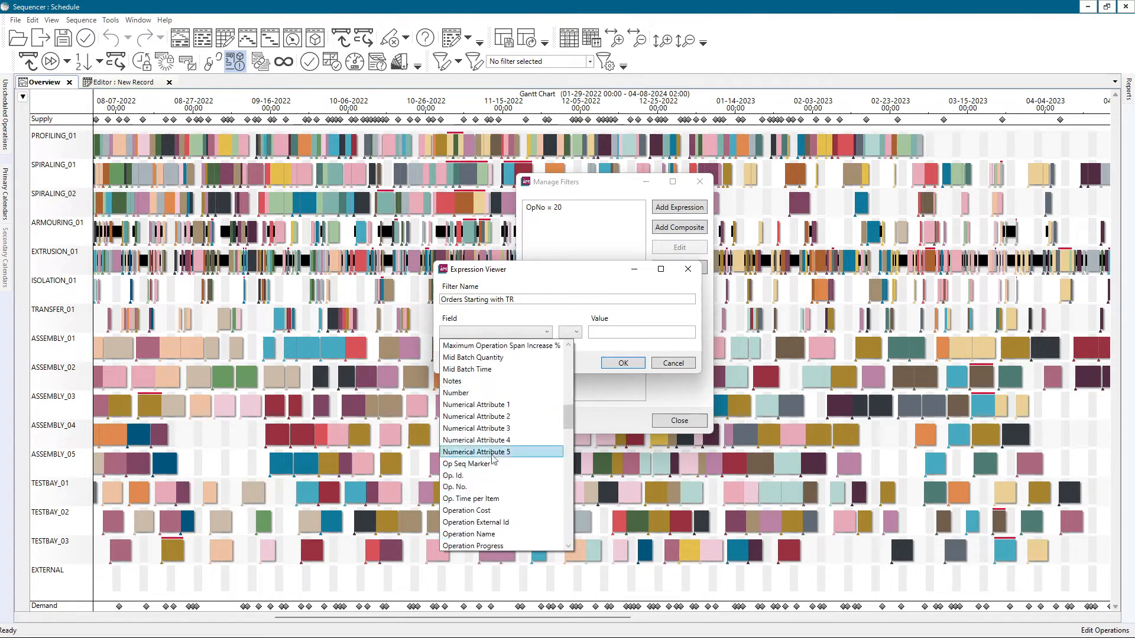
Step: Set the filter condition to @ Contains with the value TR, save the filter and close the filter manager
click(573, 333)
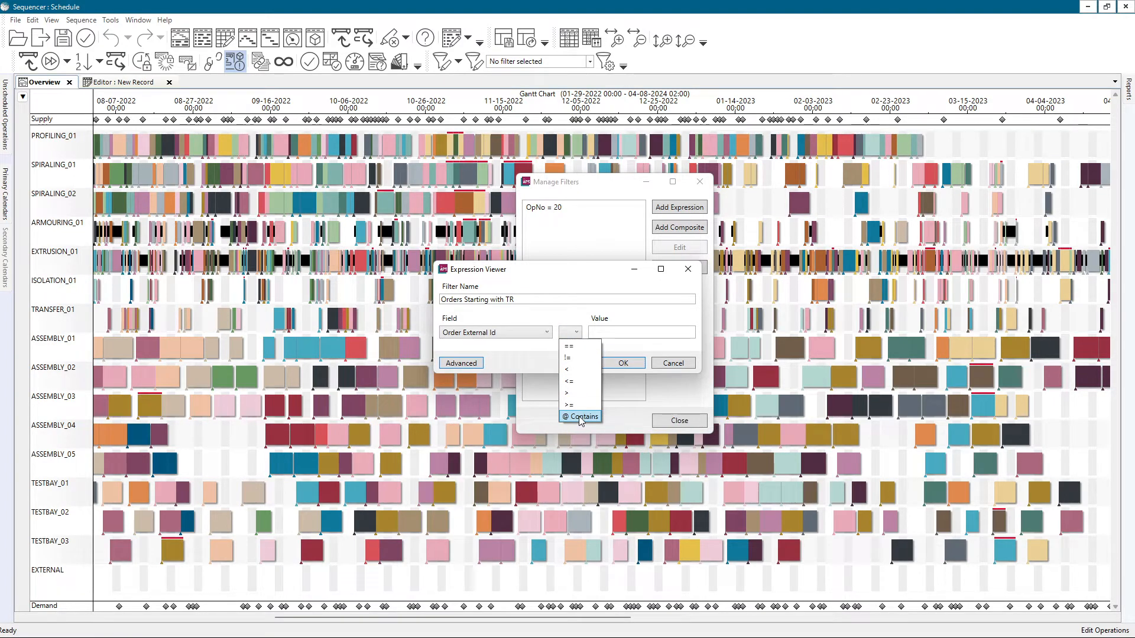
click(580, 417)
click(617, 329)
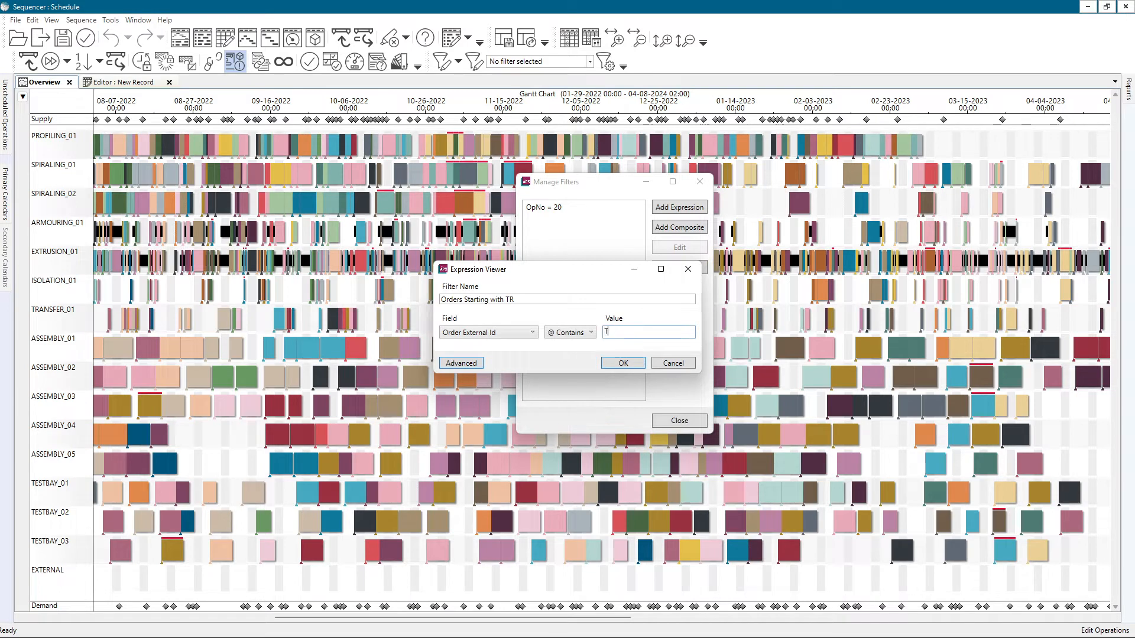
click(615, 365)
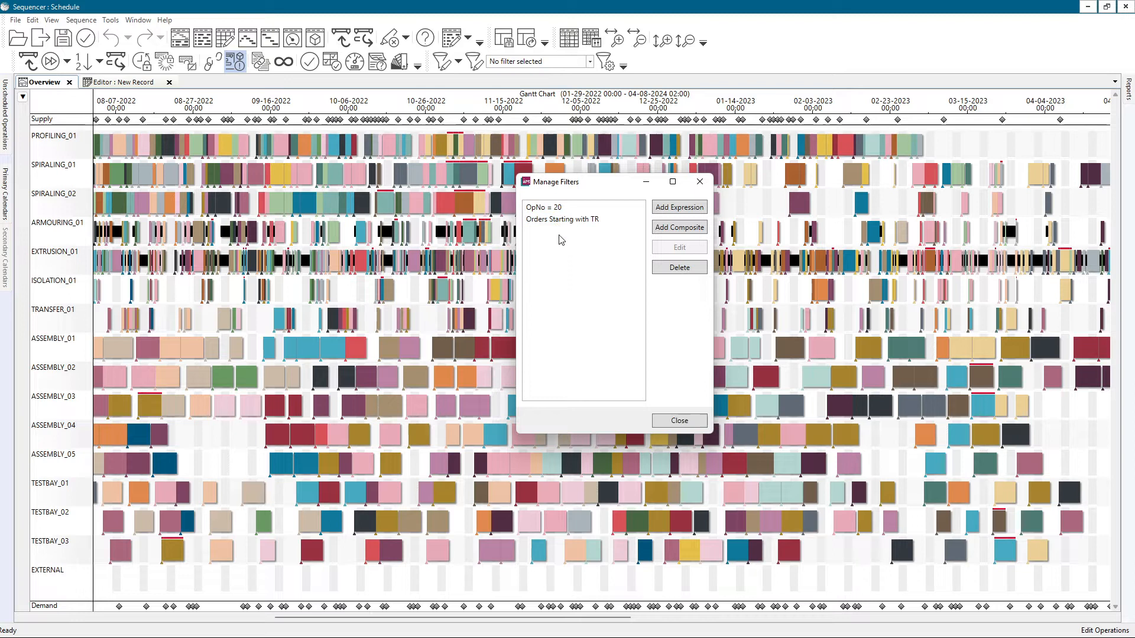
click(680, 420)
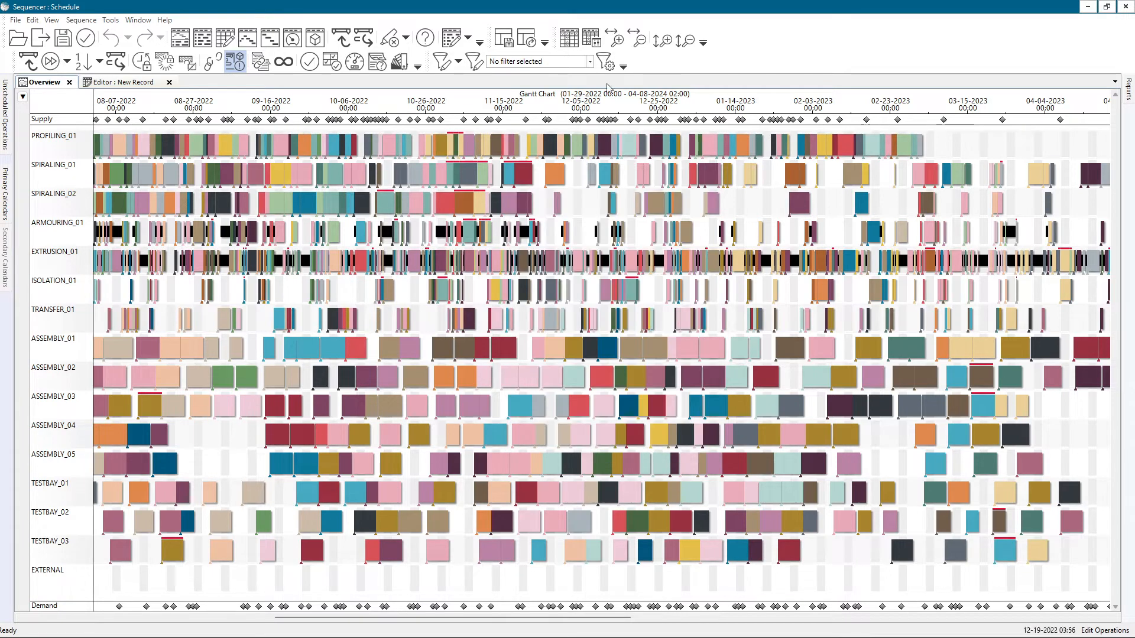
Step: Select the custom filter OpNo = 20 and apply it to highlight the matching operations in the Gantt chart
click(589, 61)
scroll(509, 156, down, 1)
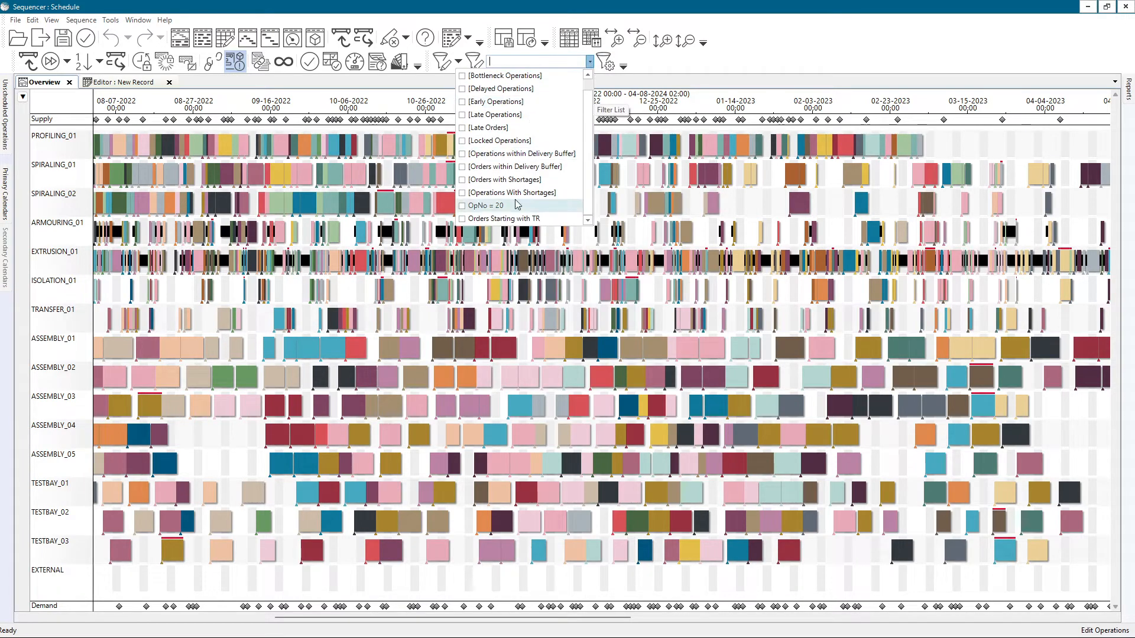
click(463, 207)
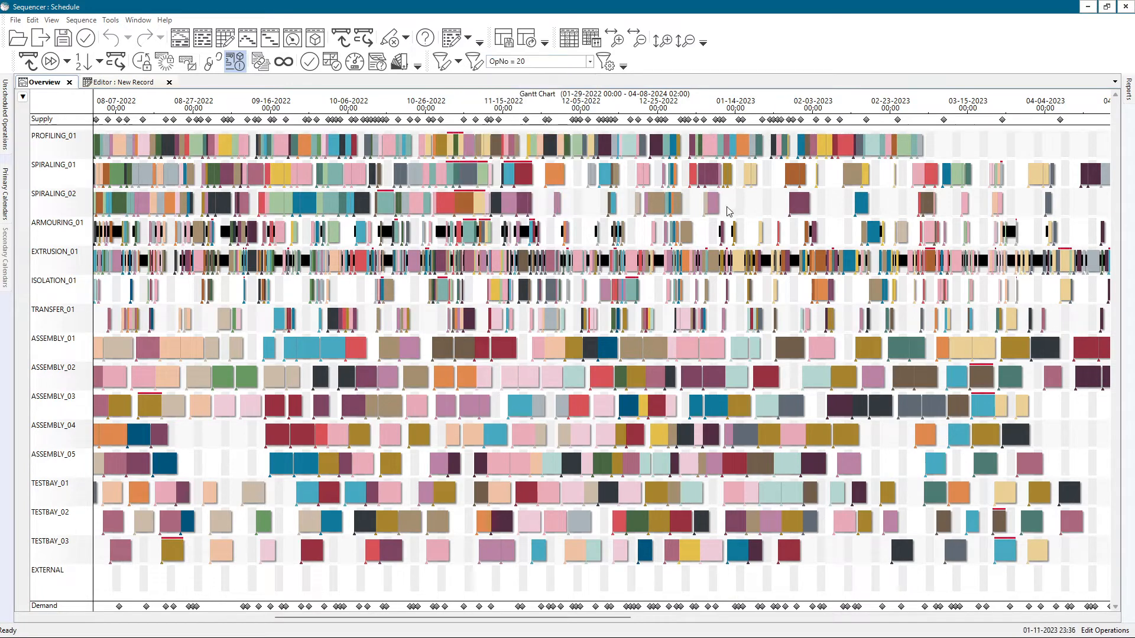
click(473, 62)
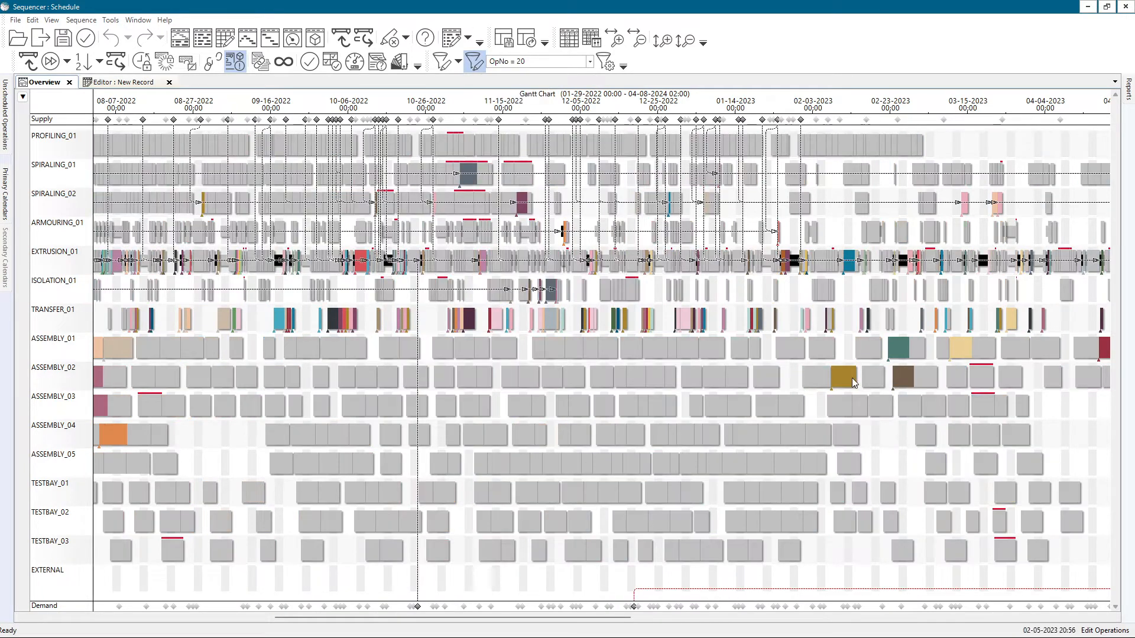
Step: Add the Orders Starting with TR filter to the OpNo = 20 selection and reapply the highlighting to the Gantt chart
click(589, 62)
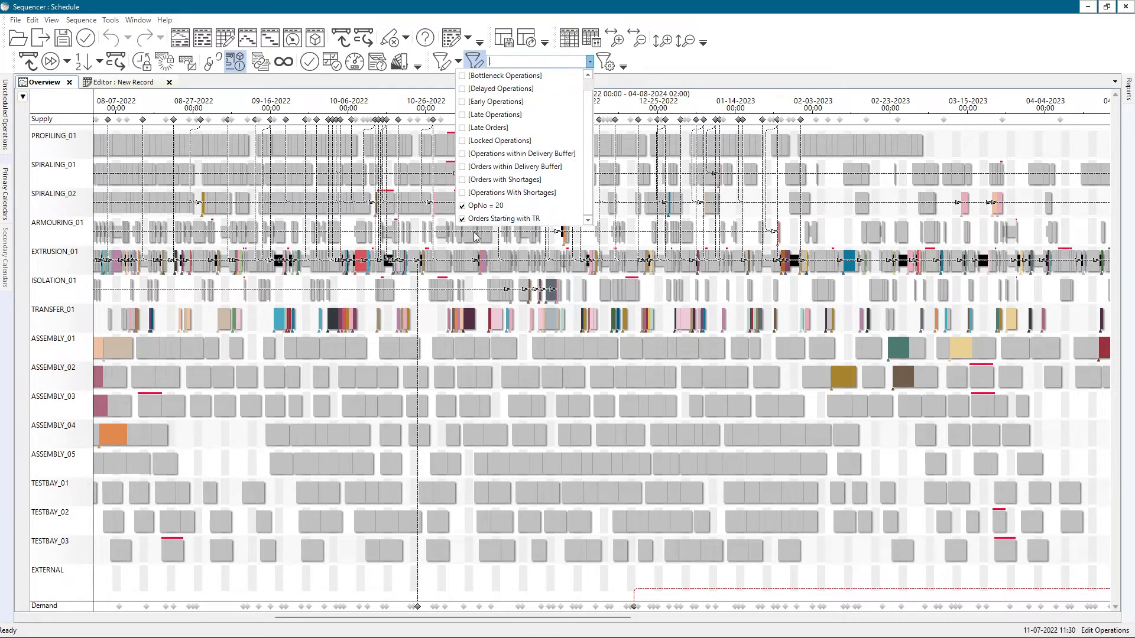
click(667, 219)
click(474, 62)
click(474, 62)
scroll(450, 271, down, 2)
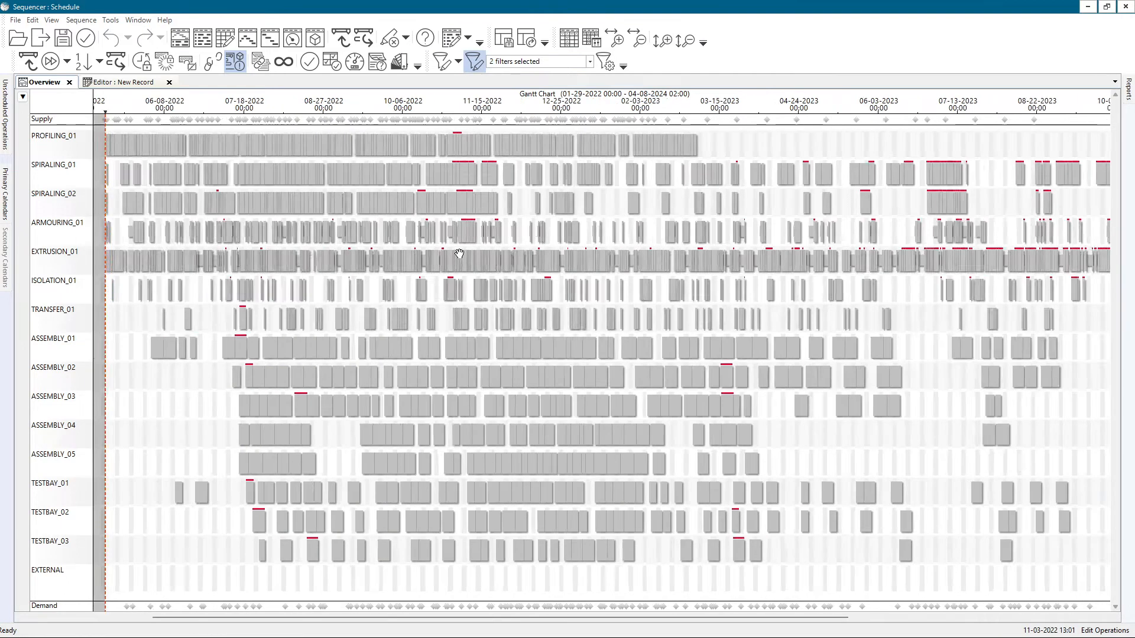
Step: Deselect the OpNo = 20 filter and apply only Orders Starting with TR to the Gantt chart
click(589, 62)
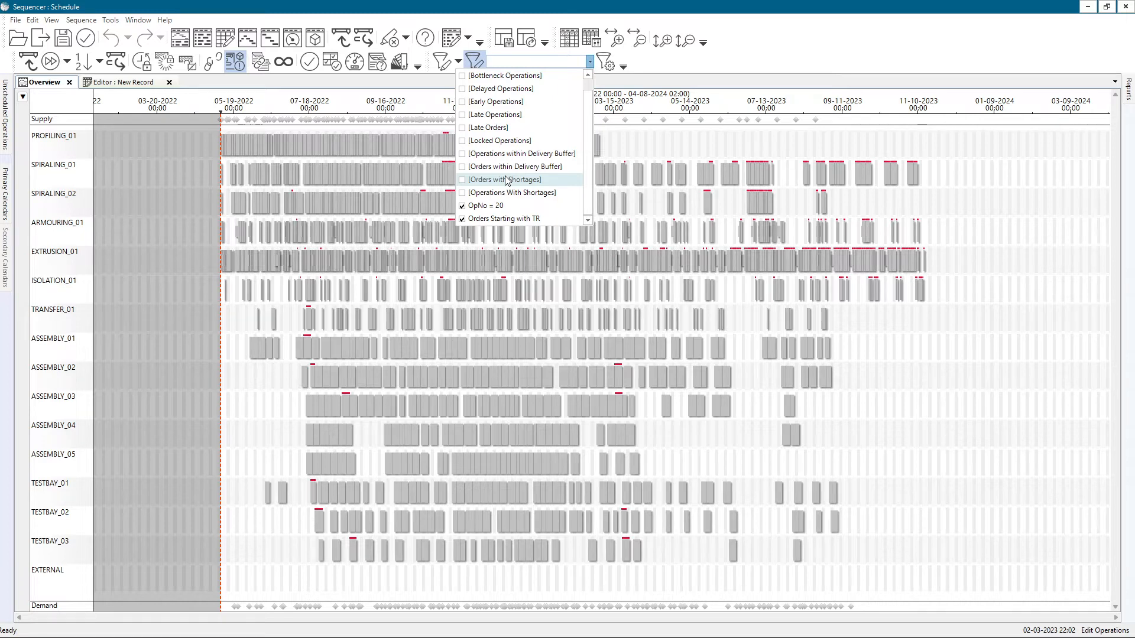
click(617, 361)
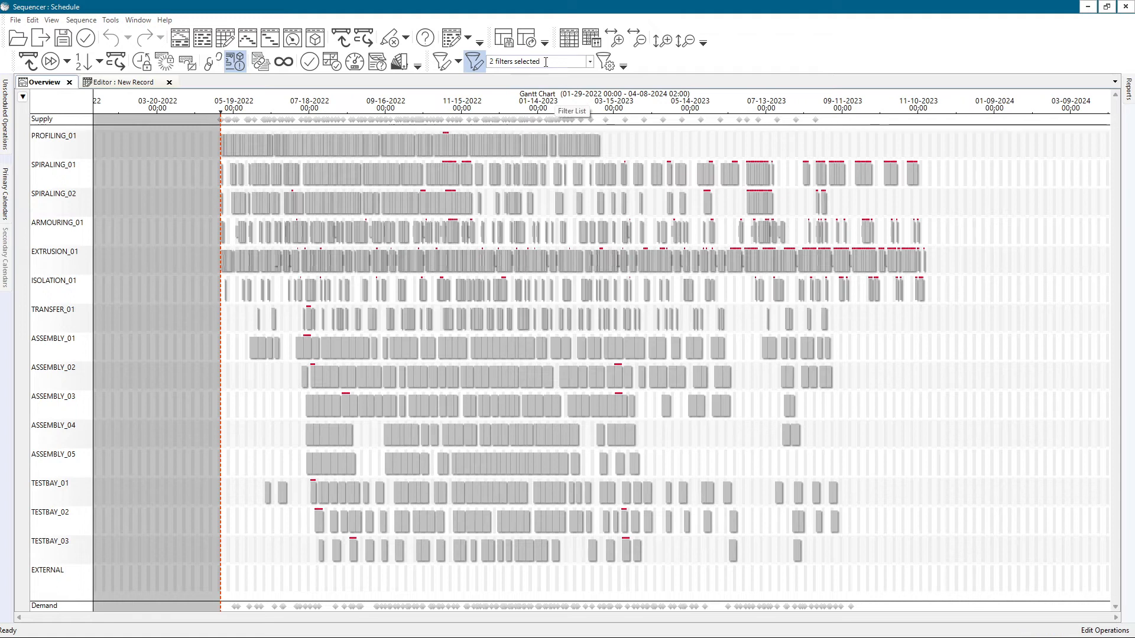
click(589, 62)
scroll(546, 157, down, 1)
click(528, 206)
click(717, 140)
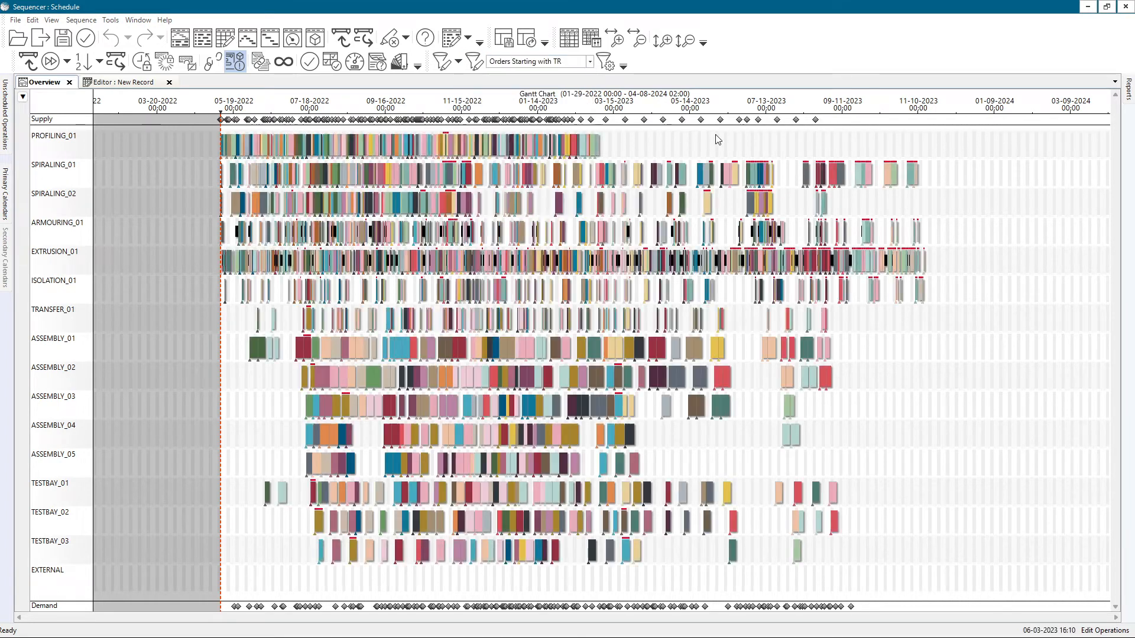
click(474, 61)
Step: Open the Orders Starting with TR filter for editing in the filter manager and change its field to Order No
click(604, 62)
click(520, 232)
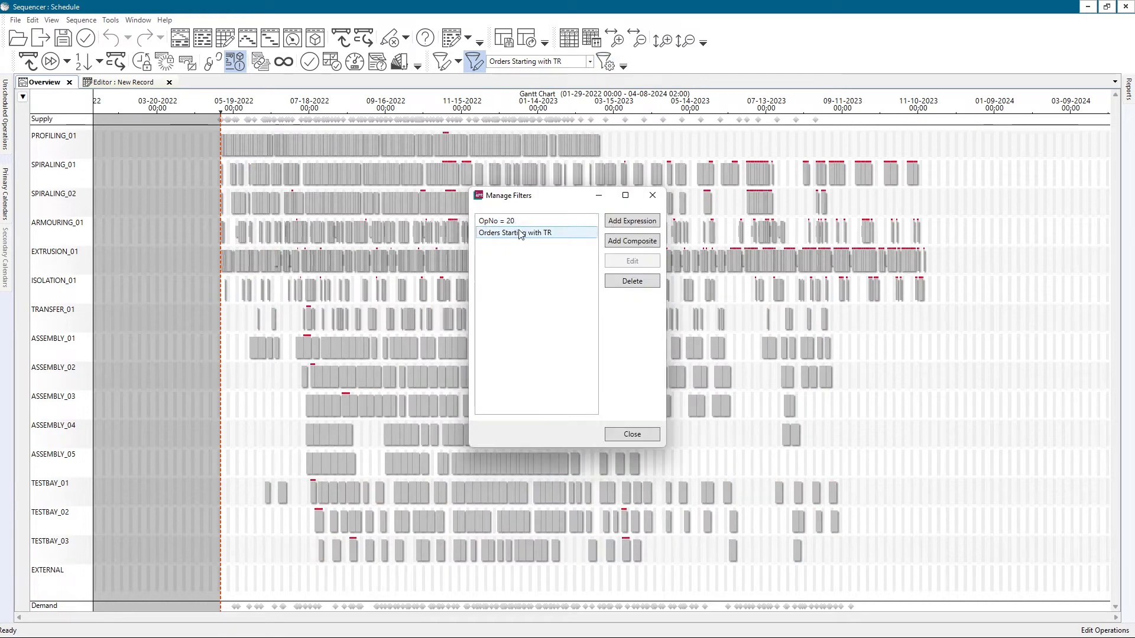
click(628, 260)
click(638, 332)
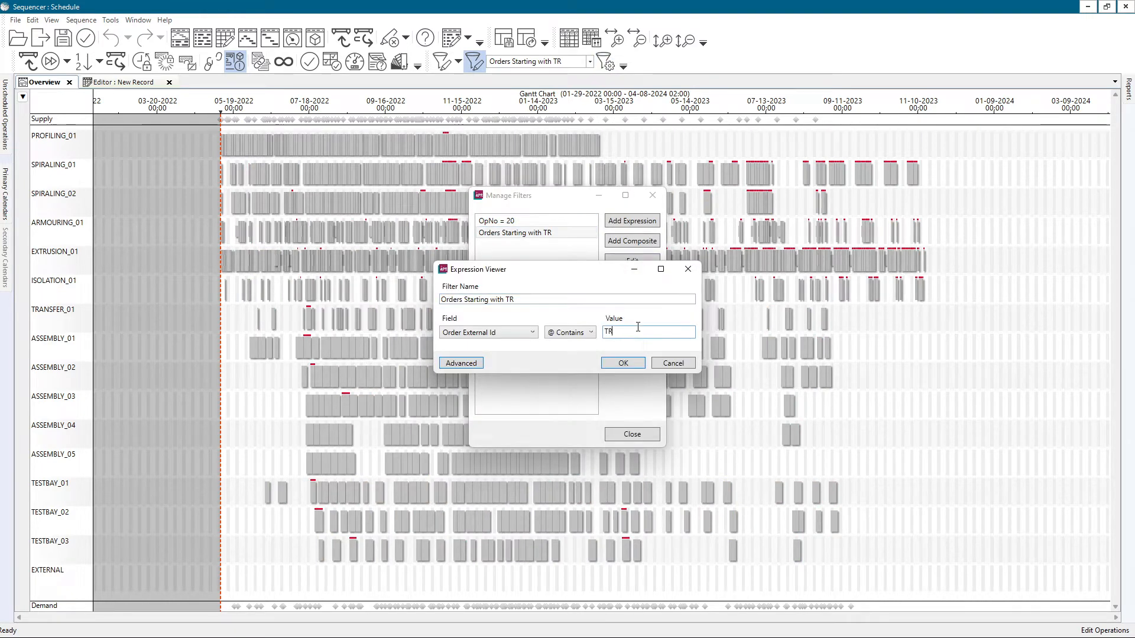
click(499, 333)
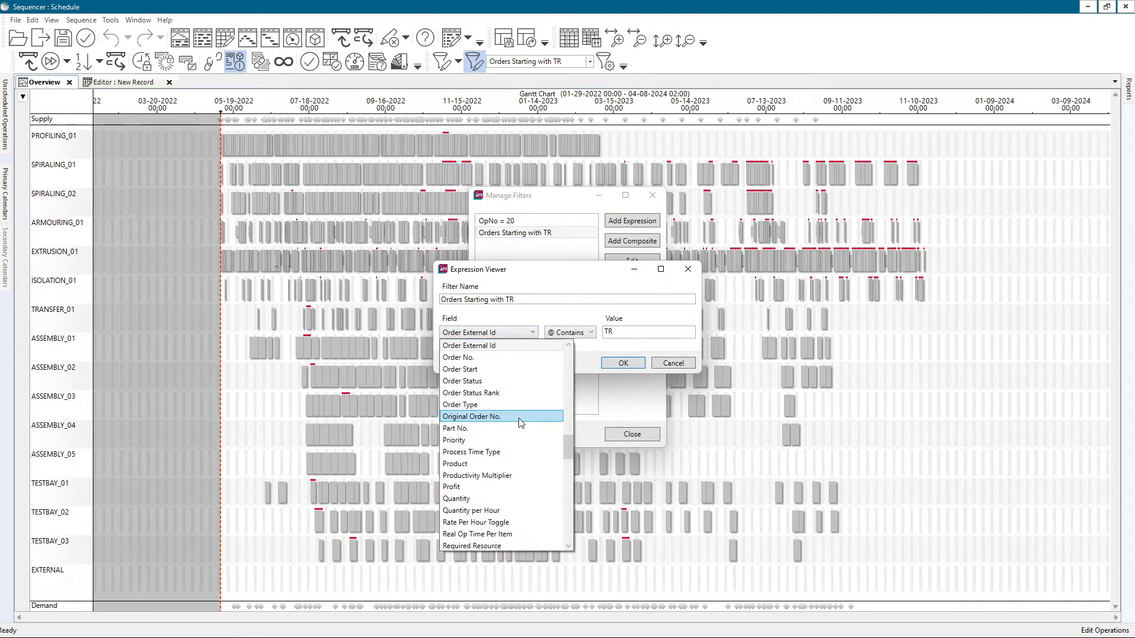
click(505, 358)
Step: Set the operator to @ Contains with the value TR, save the edited filter and close the filter manager
click(577, 332)
click(576, 419)
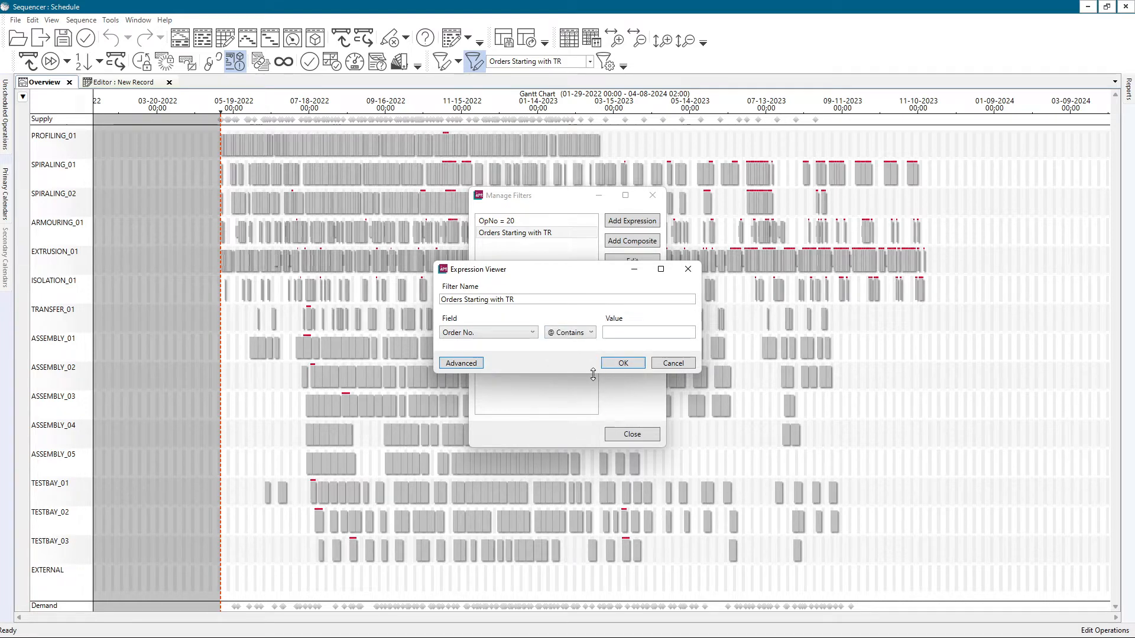
click(623, 363)
click(622, 436)
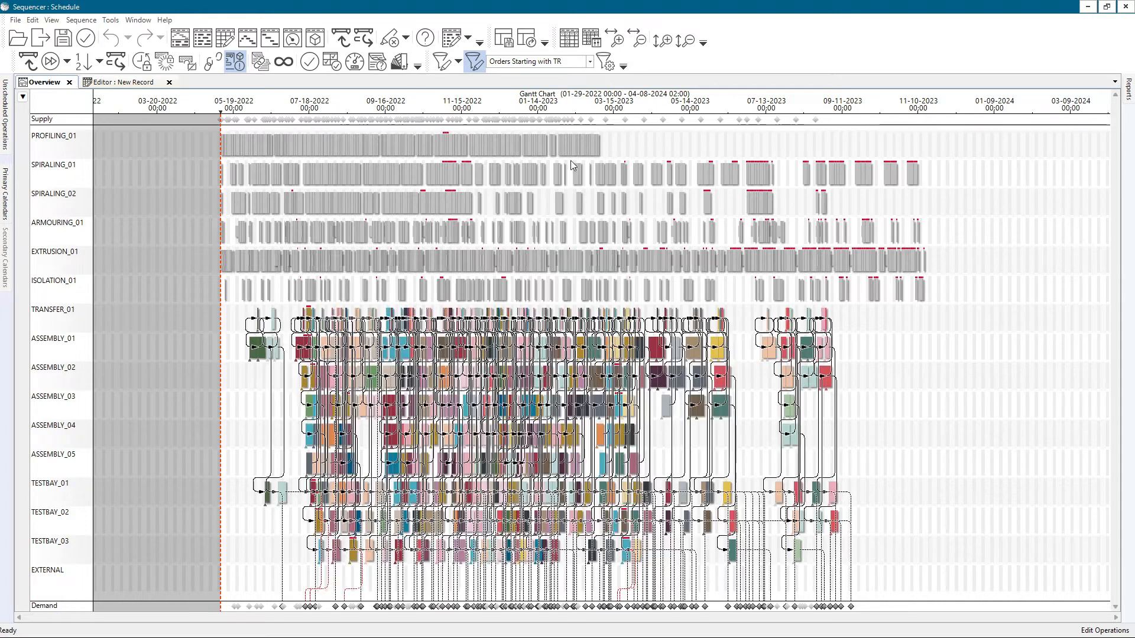
Step: Check the order number in the details of a greyed-out SPIRALING_02 operation and close them without changes
scroll(506, 358, up, 4)
scroll(506, 358, down, 3)
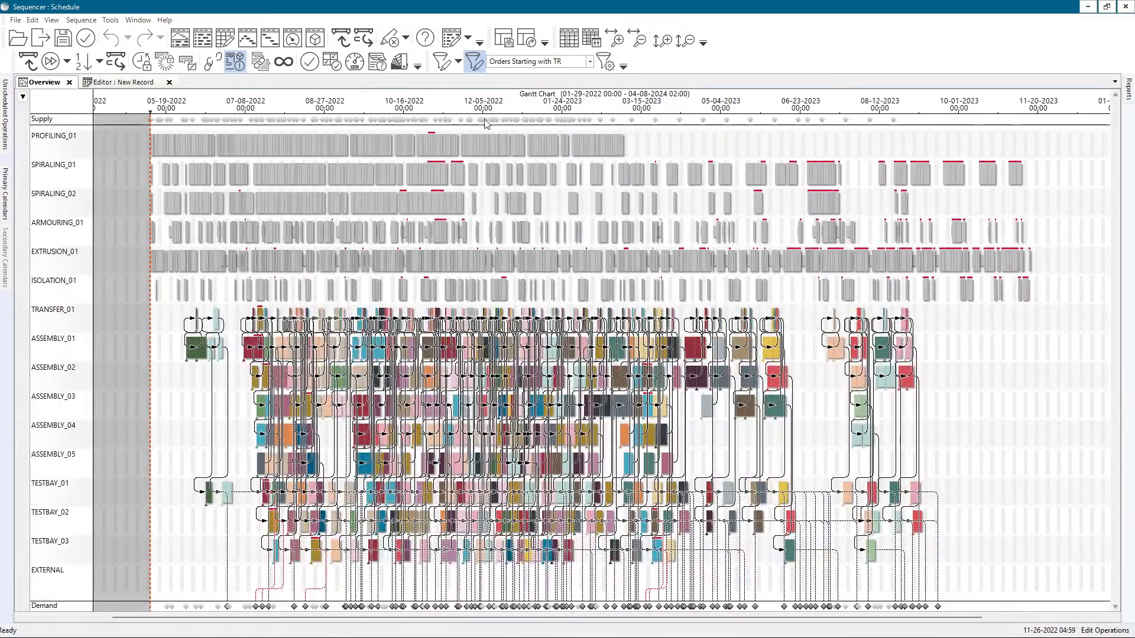
double_click(360, 200)
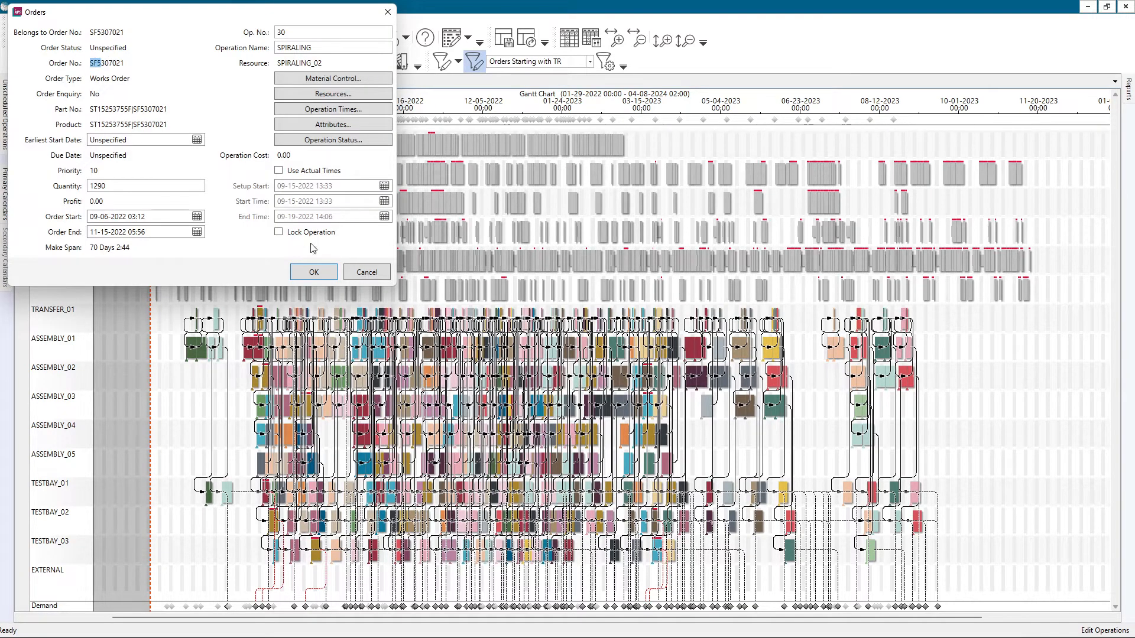
click(358, 272)
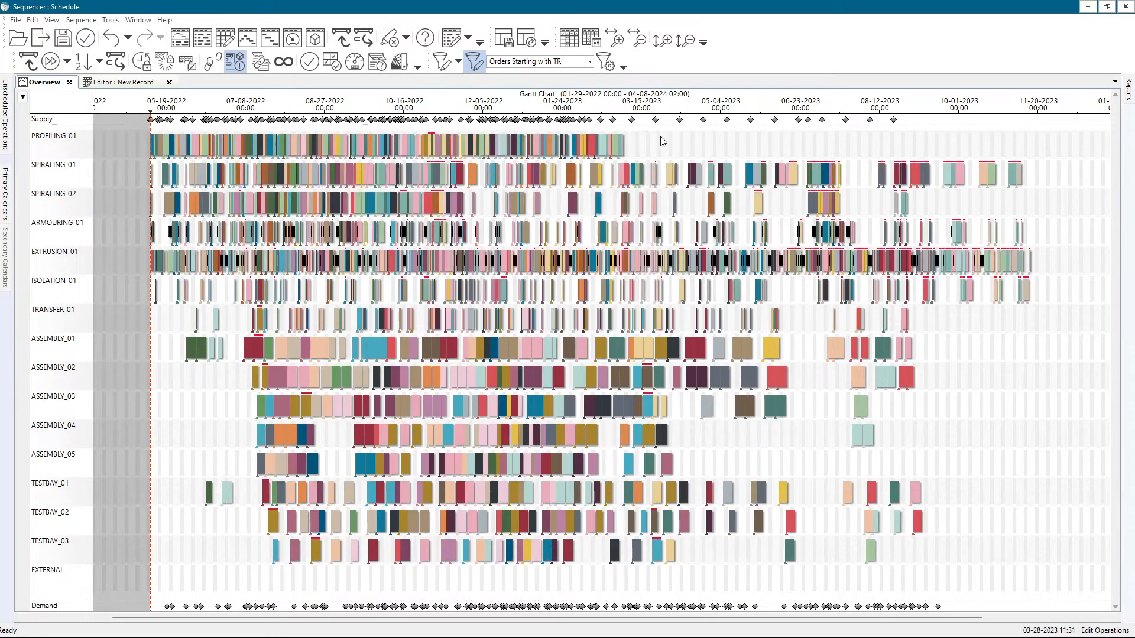
Step: Apply OpNo = 20 together with Orders Starting with TR to the Gantt chart, inspect the highlighted operations and clear the highlighting
click(589, 62)
scroll(464, 219, down, 1)
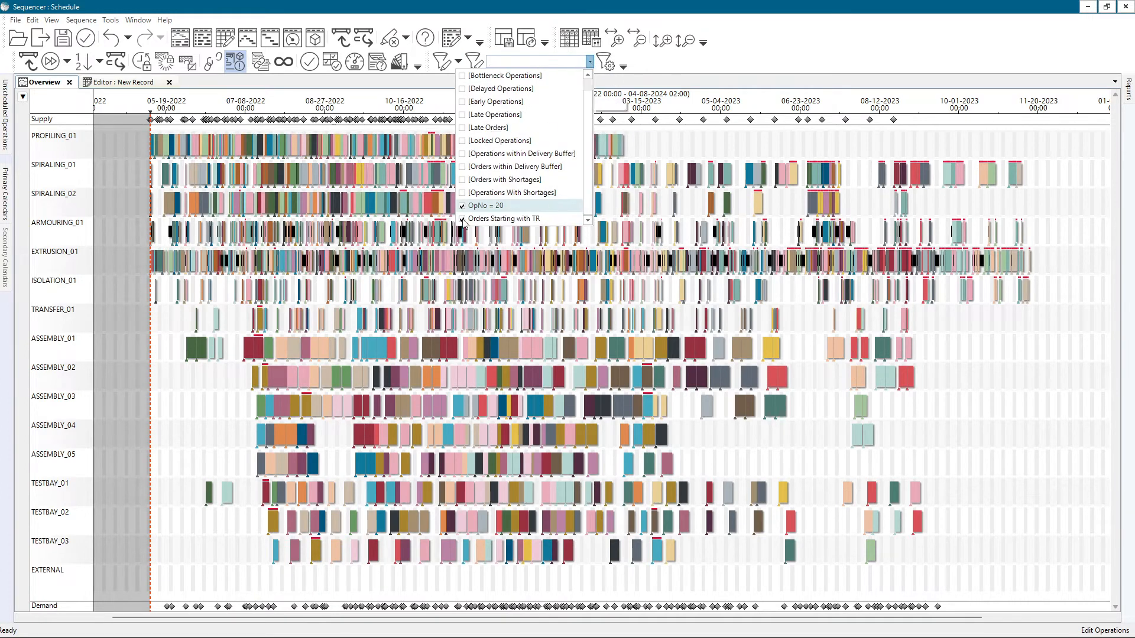
click(695, 139)
click(475, 61)
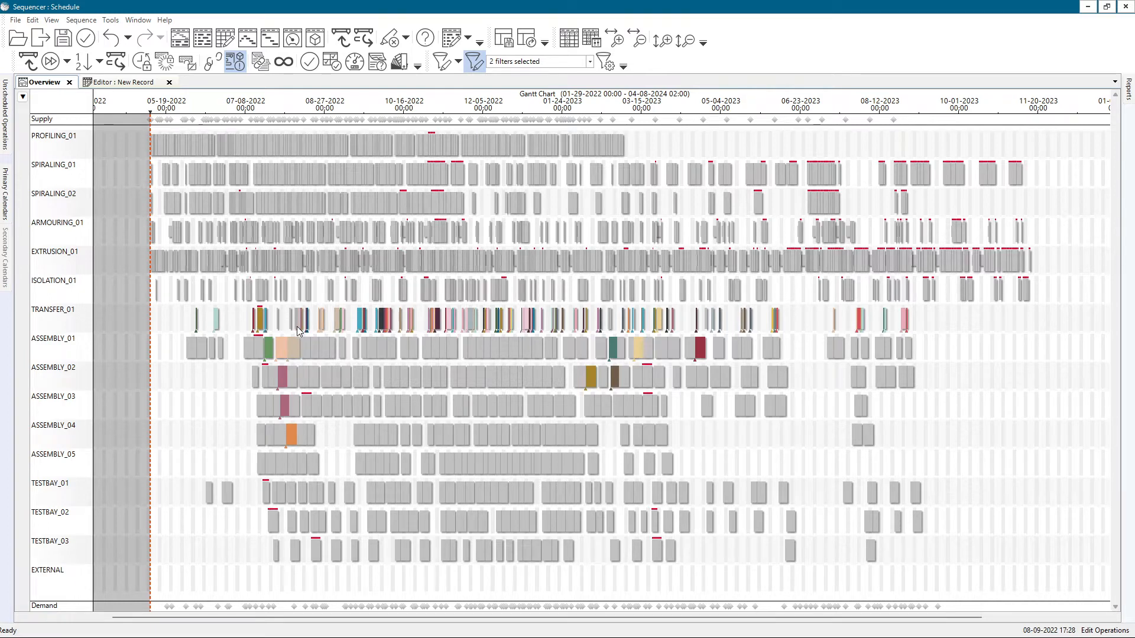
mouse_move(296, 327)
click(658, 145)
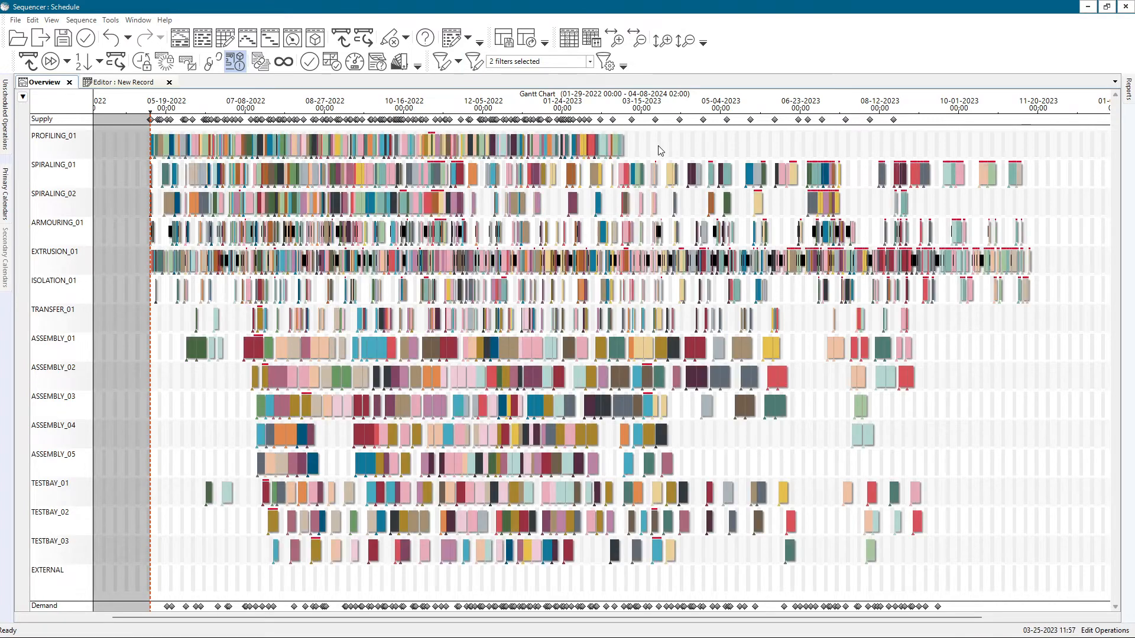
Step: Review the expression settings of the Orders Starting with TR filter and close them without changes
click(605, 61)
click(532, 233)
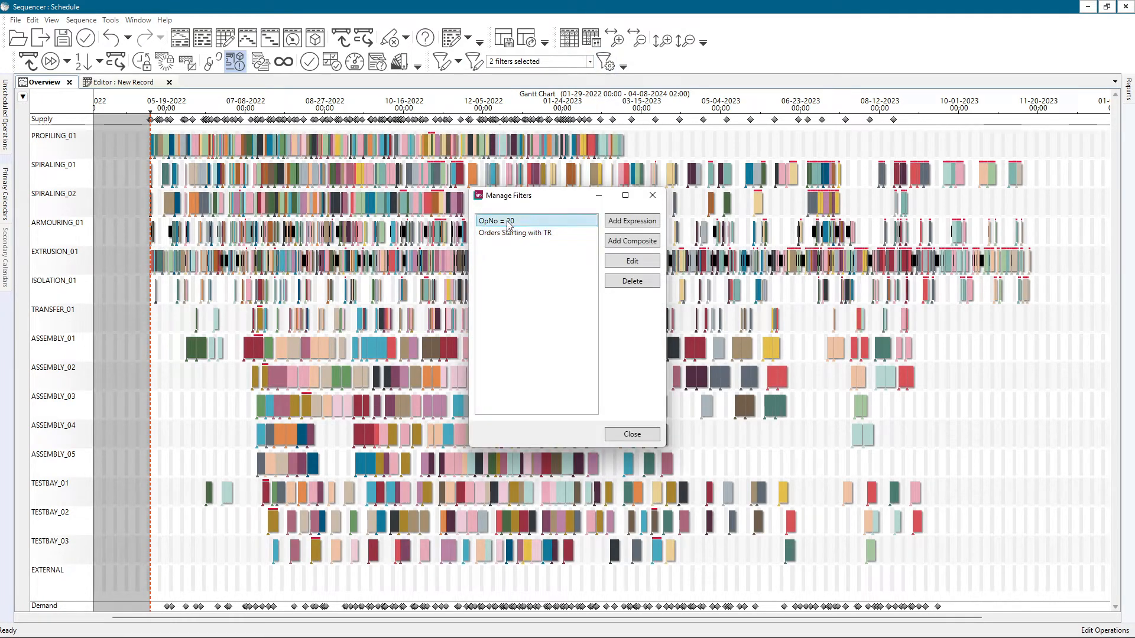
click(635, 262)
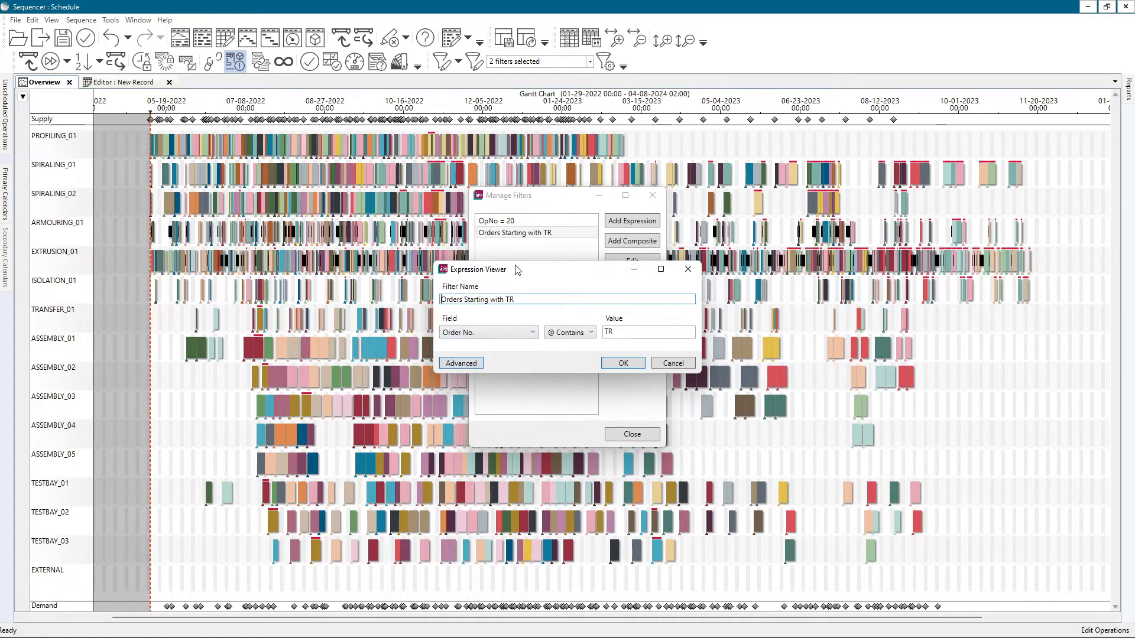
drag(517, 270, 775, 177)
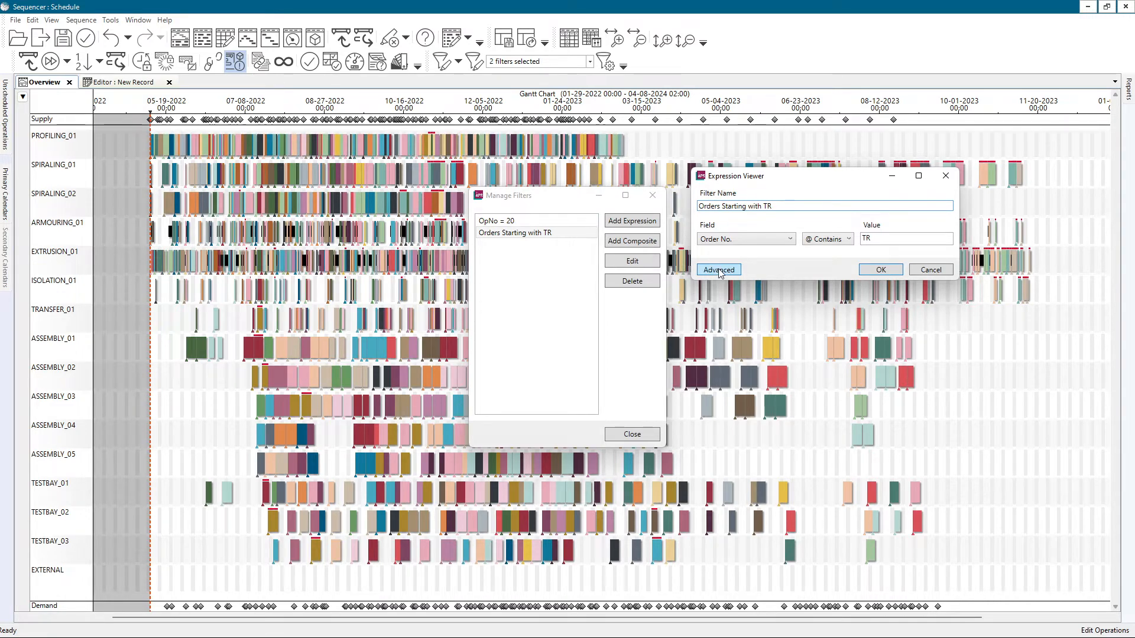
click(943, 271)
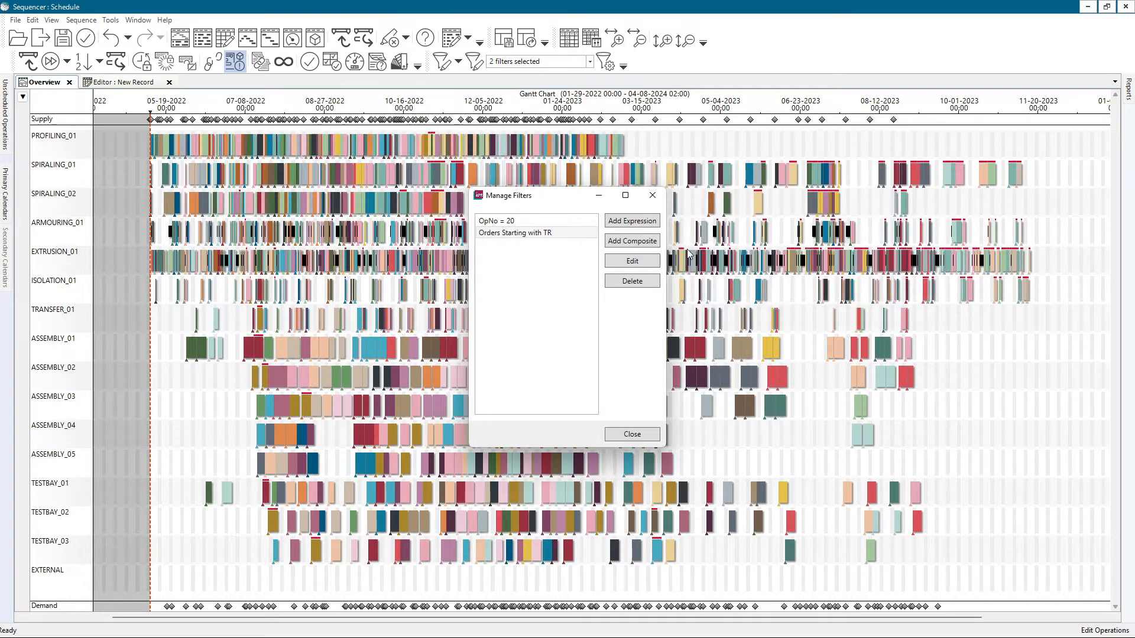
Step: Start a new composite filter in the filter manager and set its logical operator to OR
click(632, 247)
drag(510, 183, 729, 114)
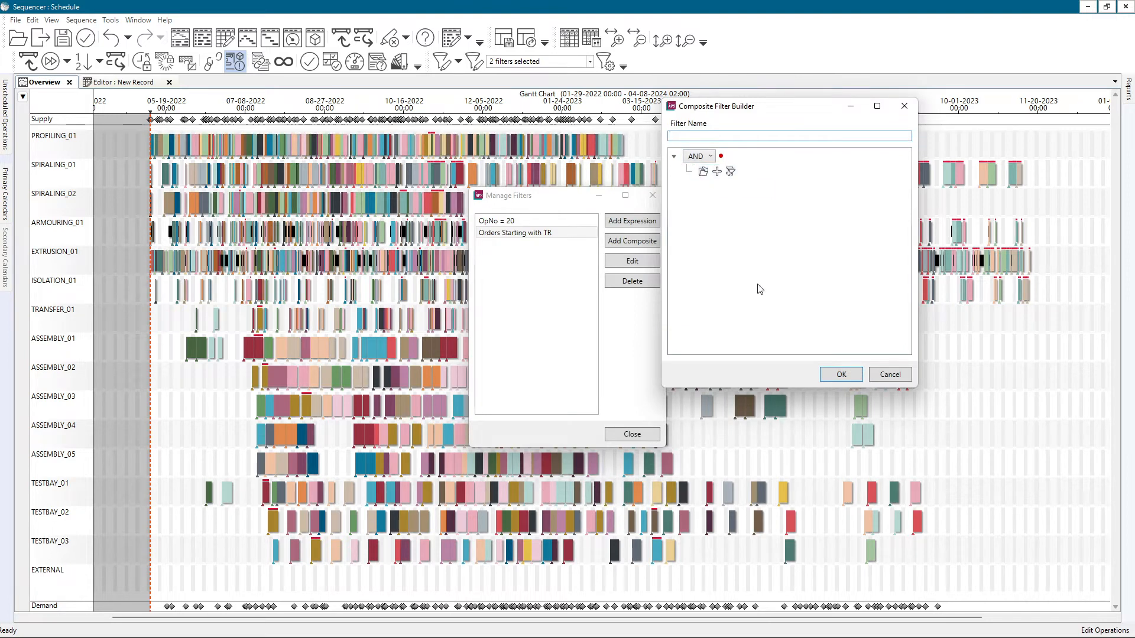
click(698, 156)
click(701, 181)
Step: Add the existing filters OpNo = 20 and Orders Starting with TR to the OR group of the composite filter
click(703, 171)
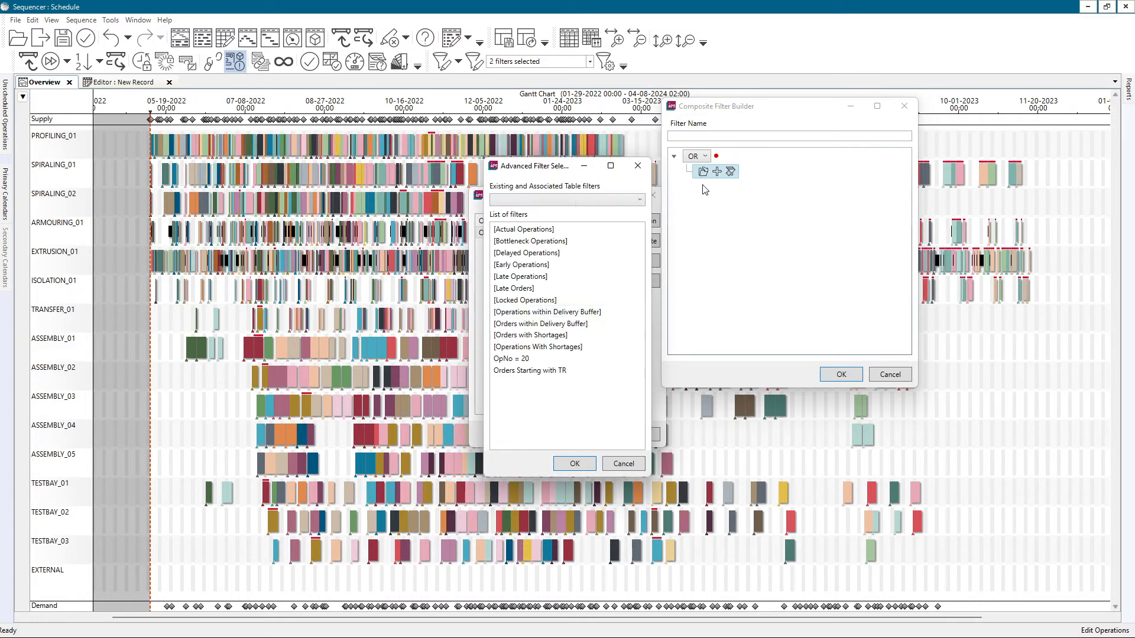
click(520, 358)
click(571, 461)
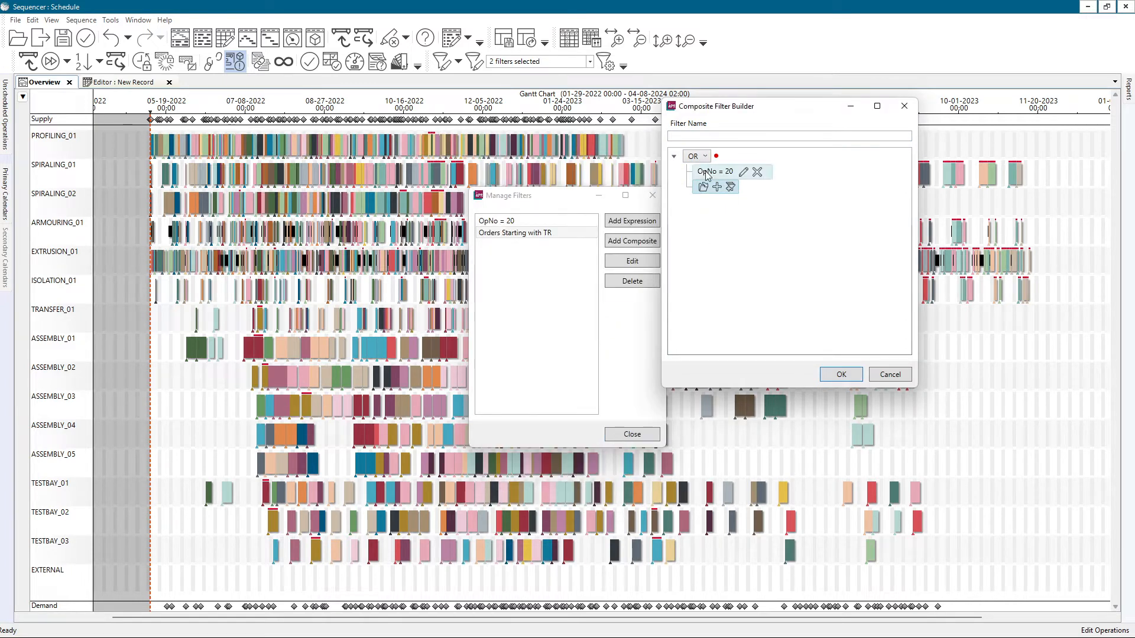
click(703, 188)
click(512, 360)
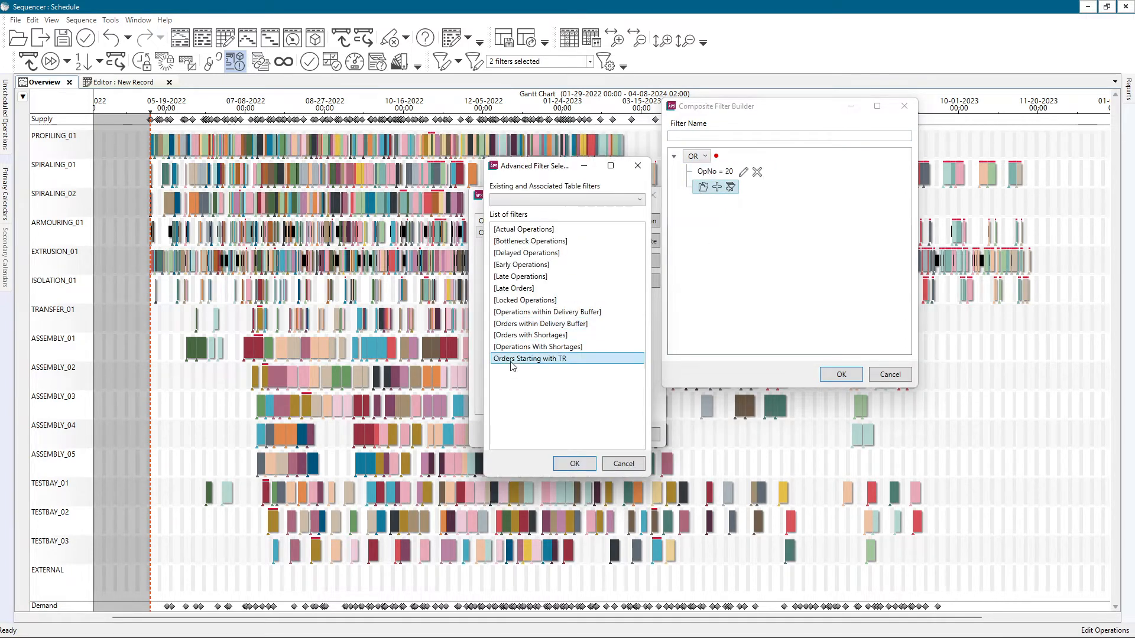
click(574, 465)
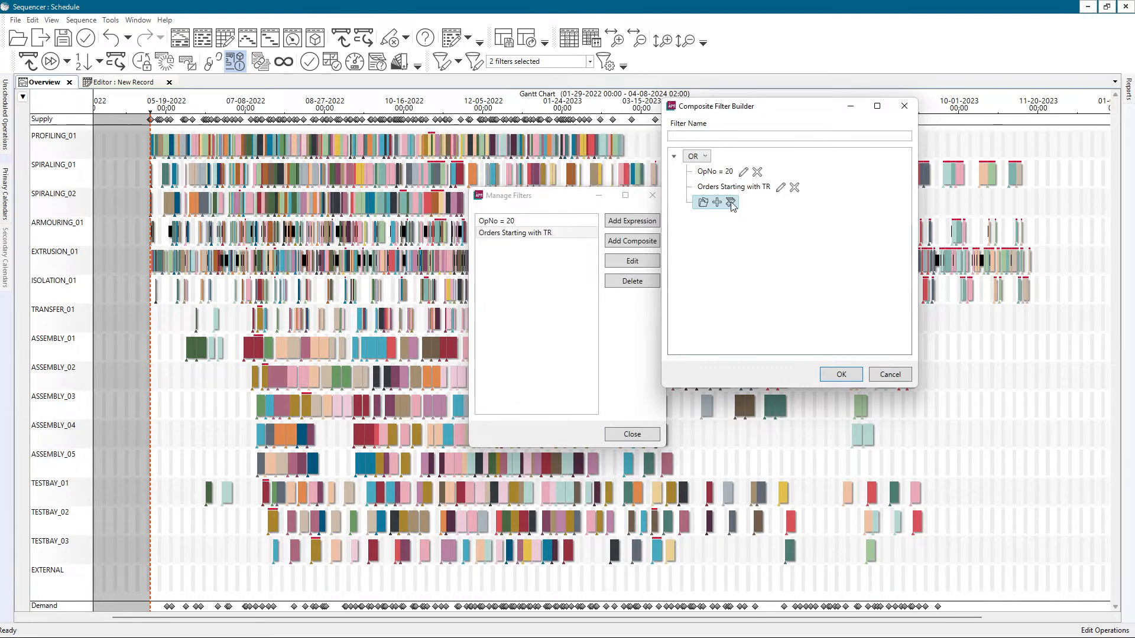
Step: Review the OpNo = 20 expression settings and the form for a new expression within the composite filter, closing both without changes
click(744, 172)
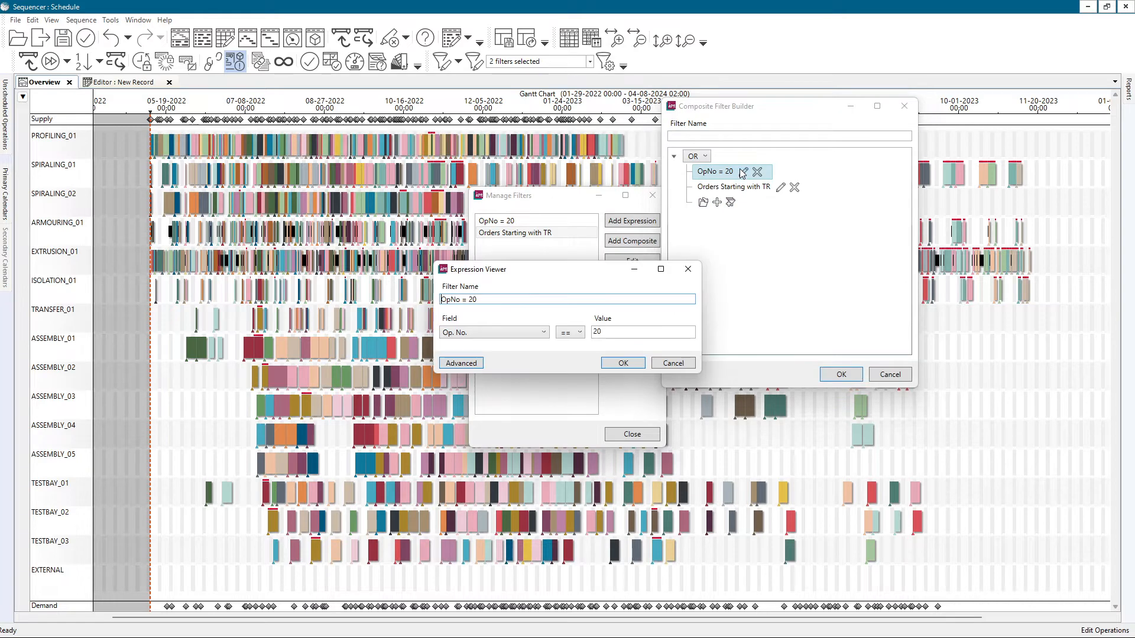
drag(508, 276, 390, 158)
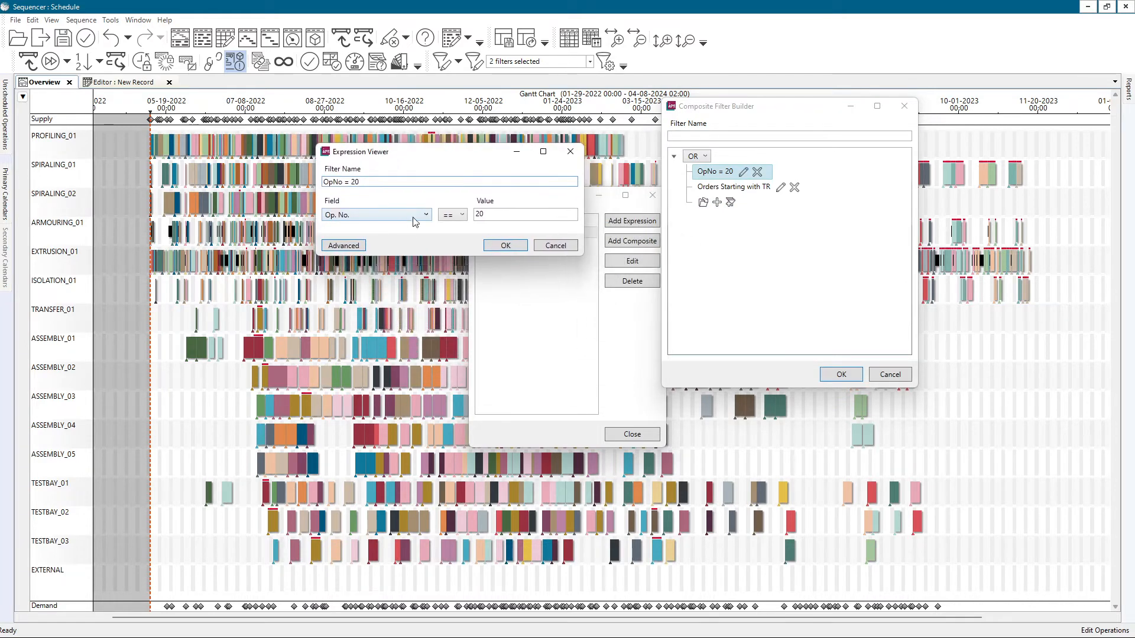
click(556, 246)
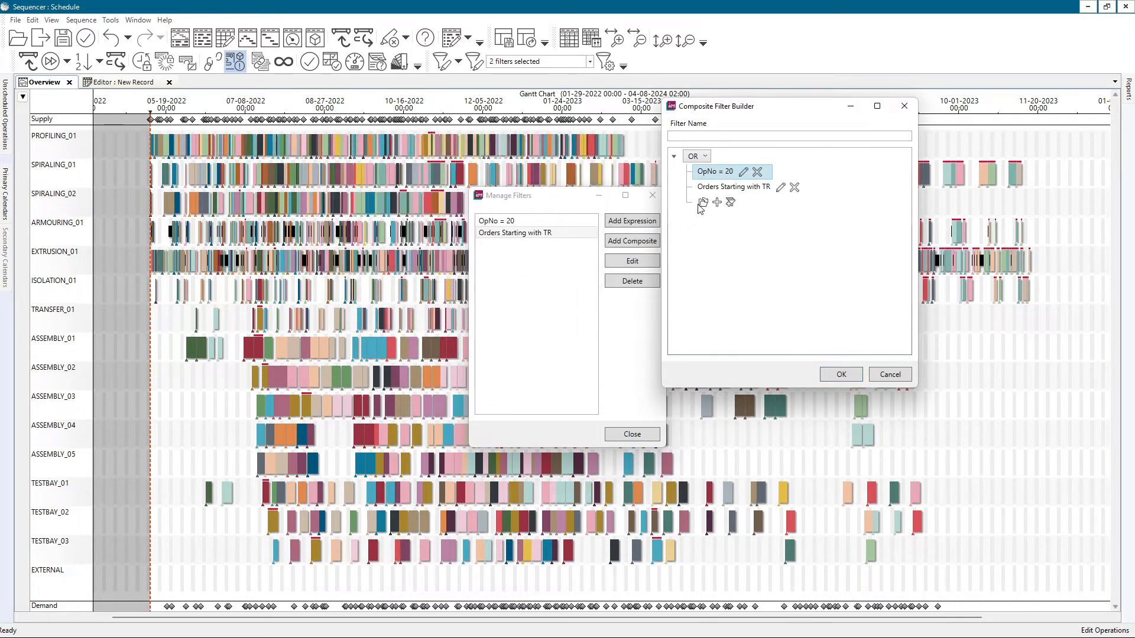
click(717, 203)
drag(528, 270, 478, 195)
click(628, 286)
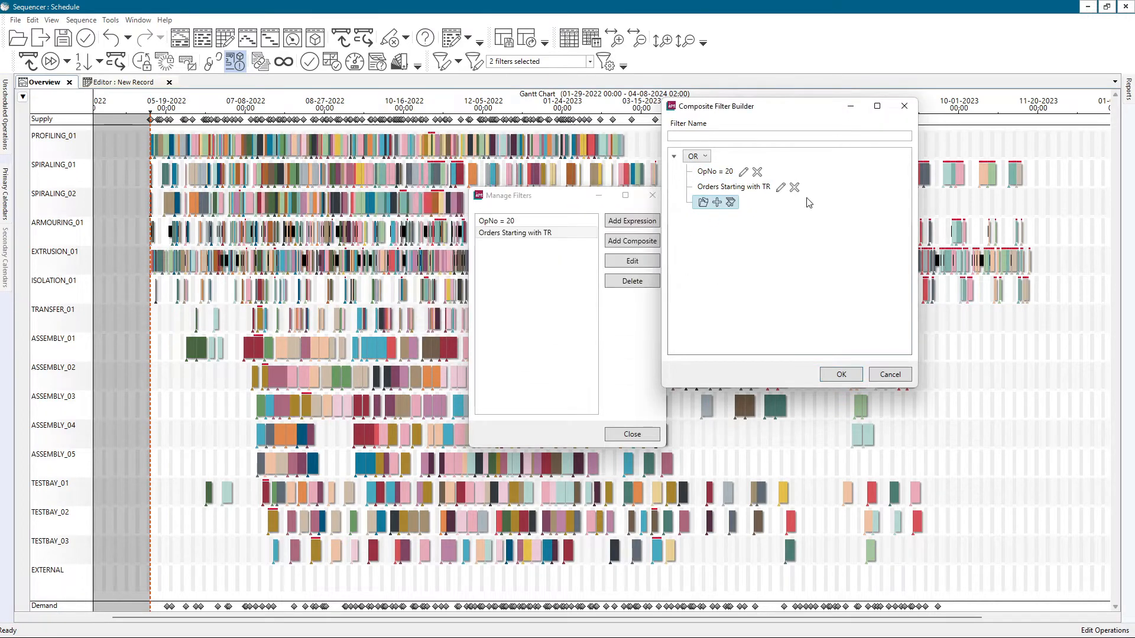
Step: Remove Orders Starting with TR from the OR group and add it back from the list of existing filters
click(794, 187)
click(703, 187)
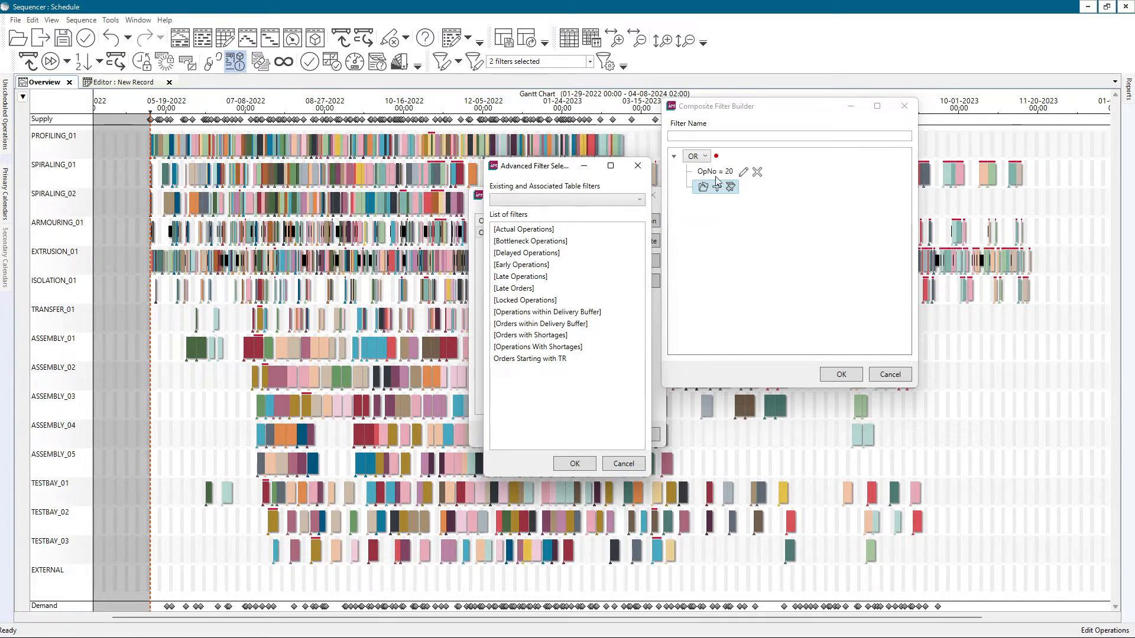
click(539, 360)
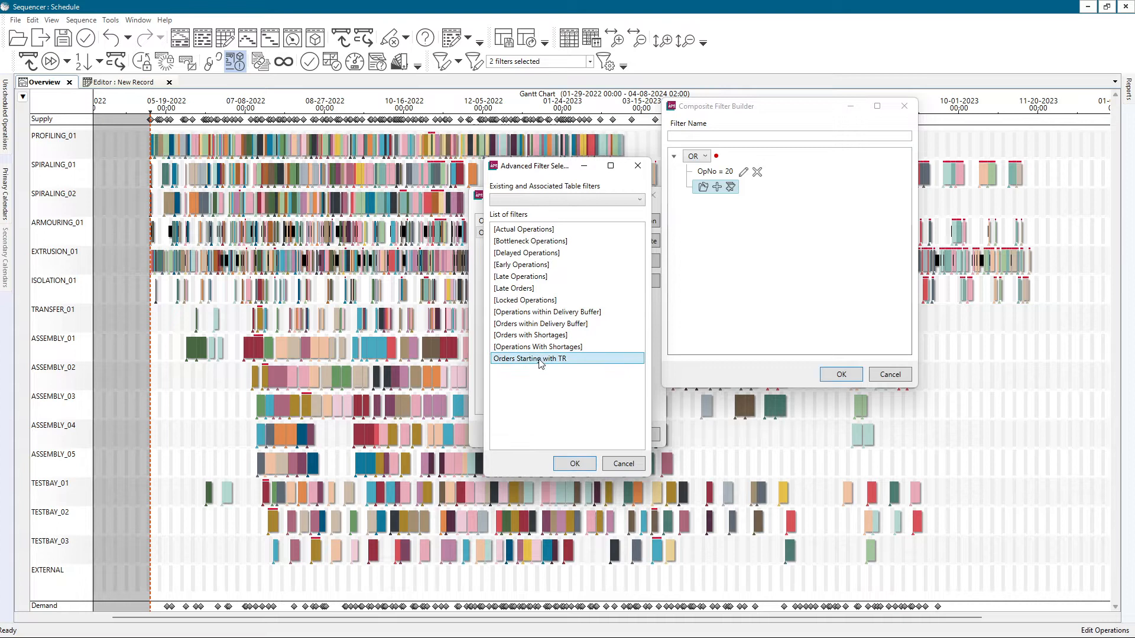
click(575, 465)
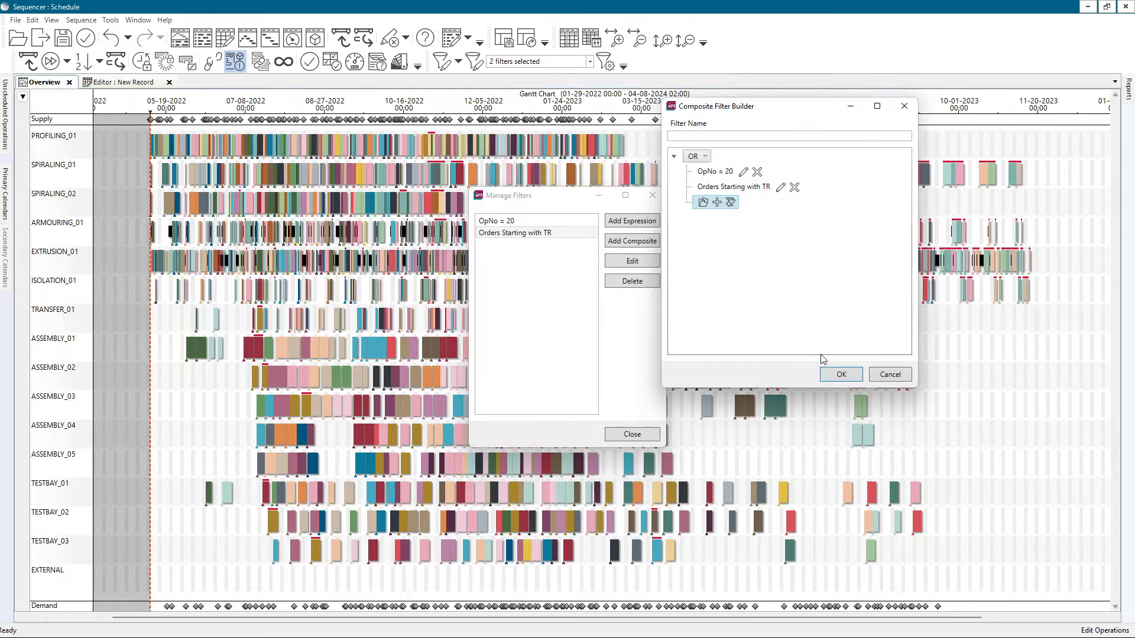
Step: Name the composite filter OpNo 20 OR TRs, save it and close the filter manager
click(841, 374)
click(631, 370)
click(714, 135)
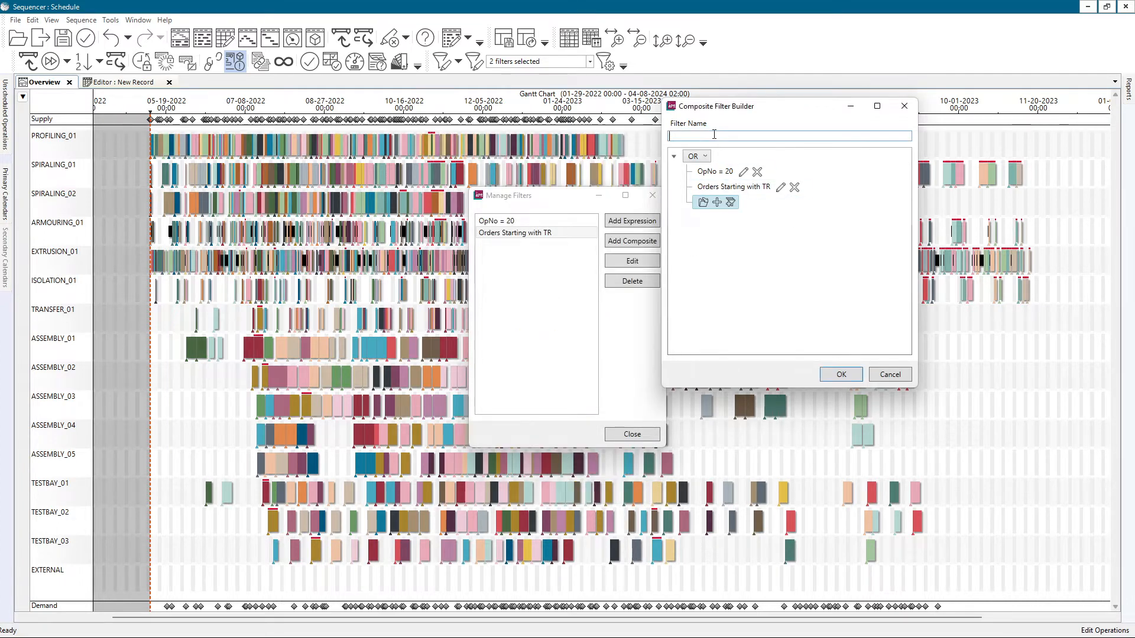
text(OpNo 20 OR TRs)
click(845, 374)
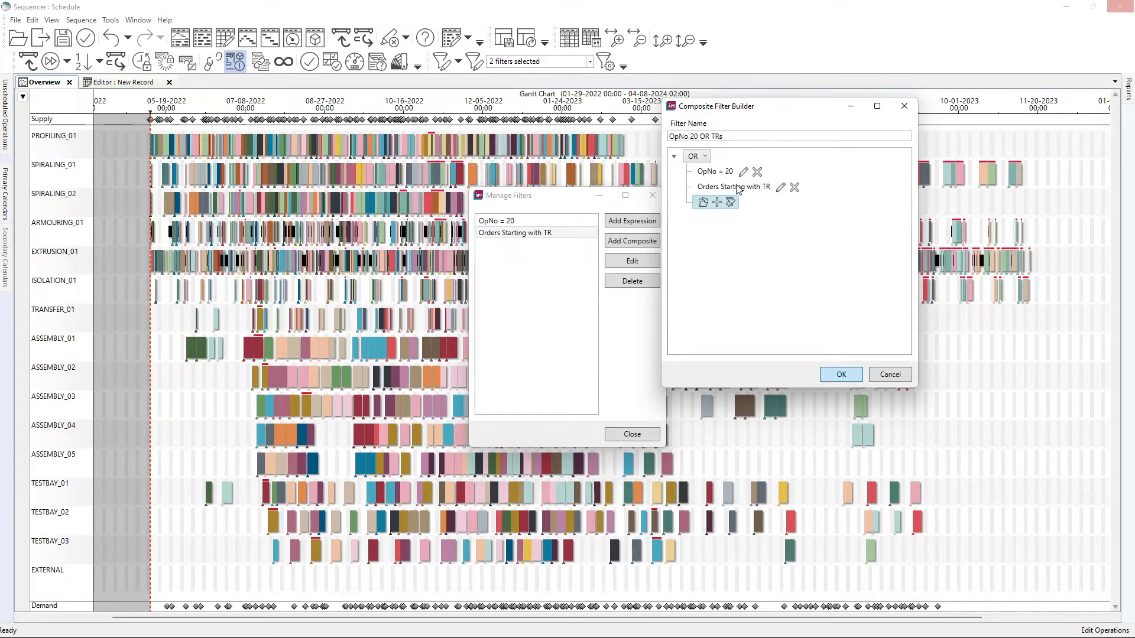
click(852, 374)
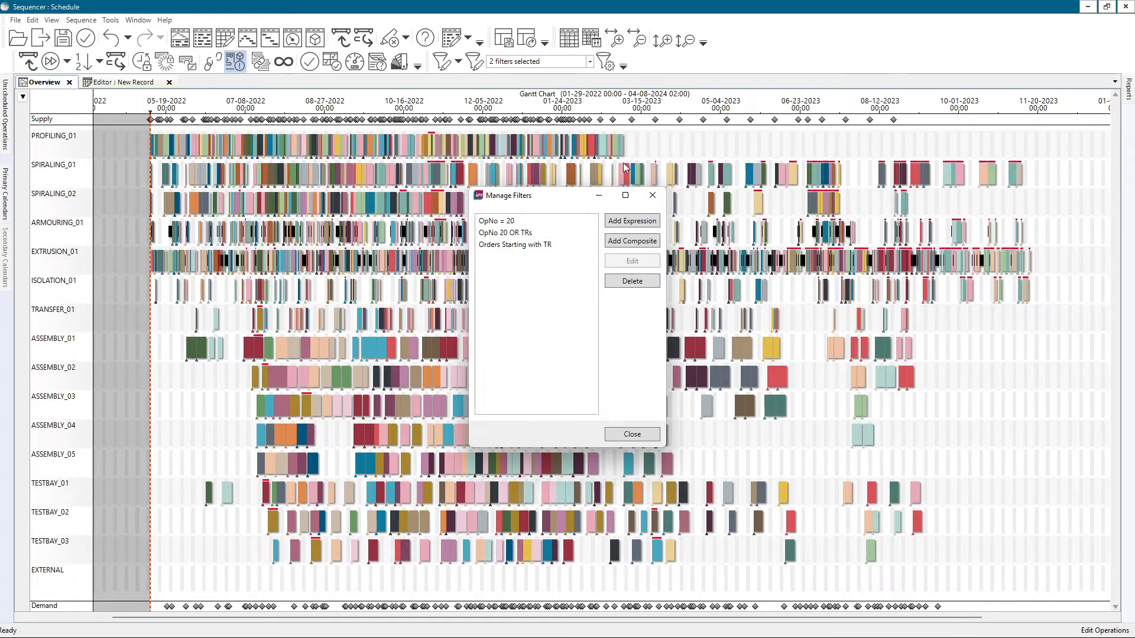
click(510, 251)
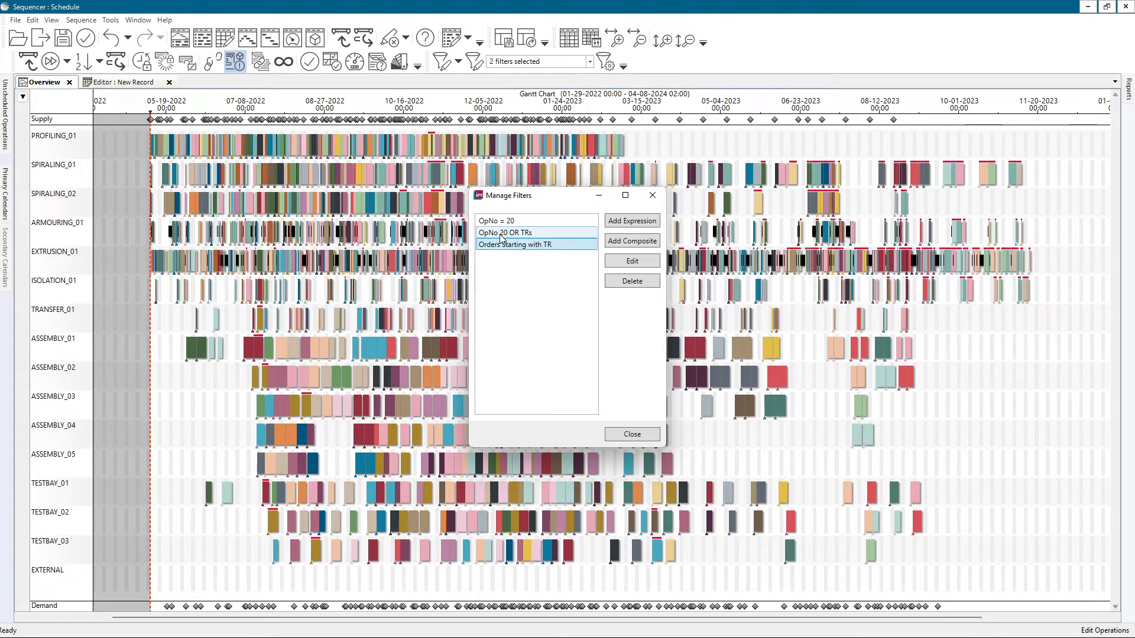
click(513, 235)
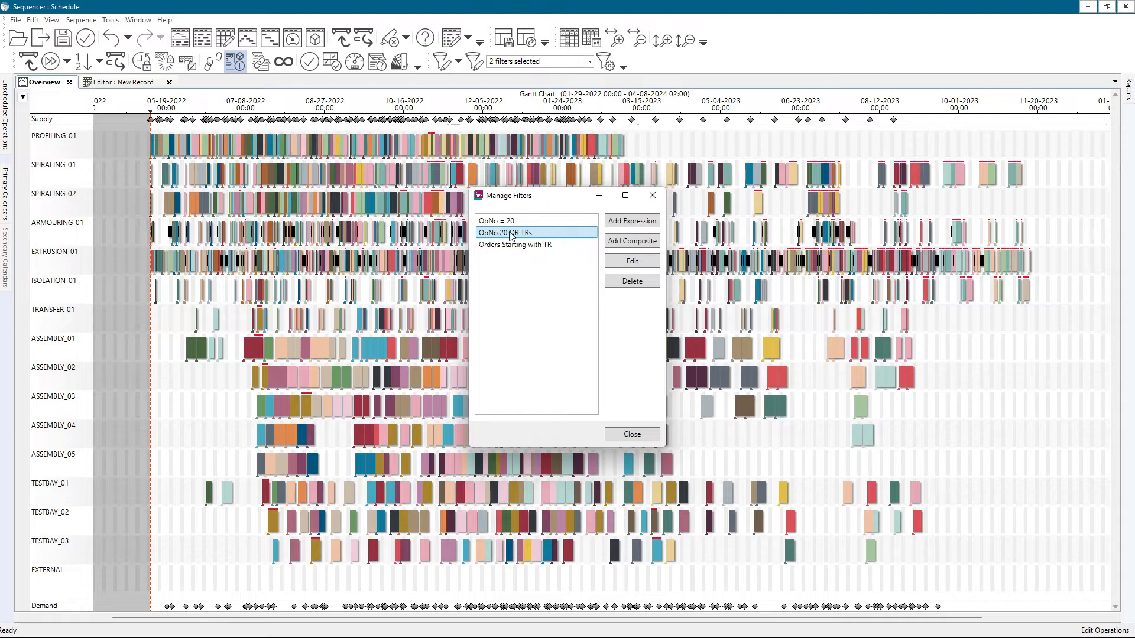
click(642, 435)
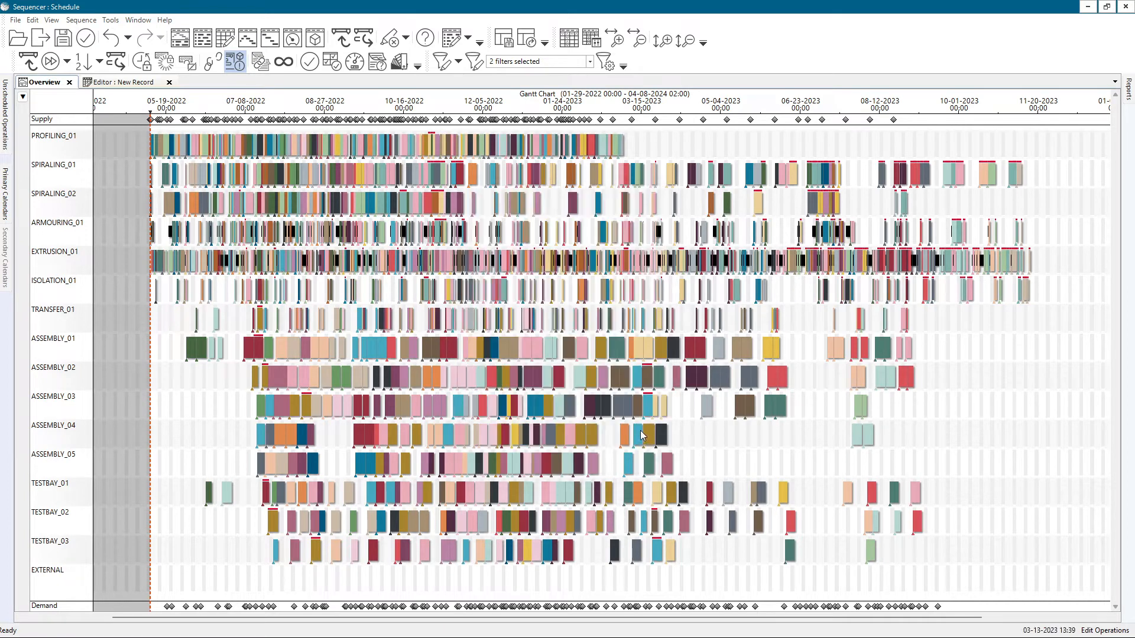
Step: Make OpNo 20 OR TRs the only selected filter and apply it to highlight operations on the Gantt chart
click(589, 61)
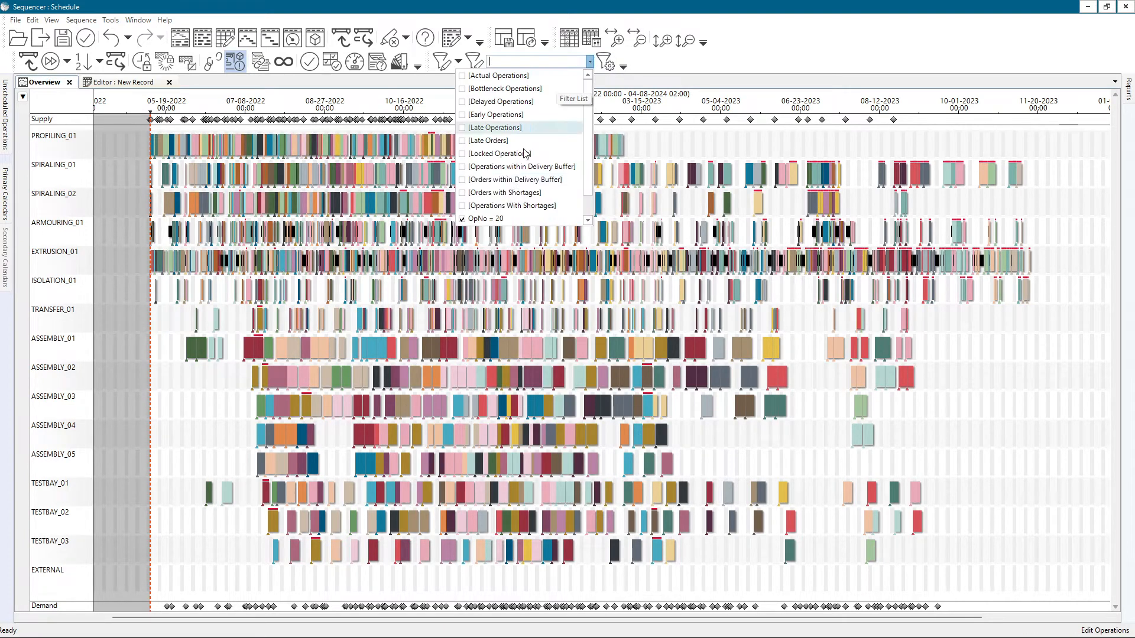
click(463, 194)
click(463, 219)
click(462, 207)
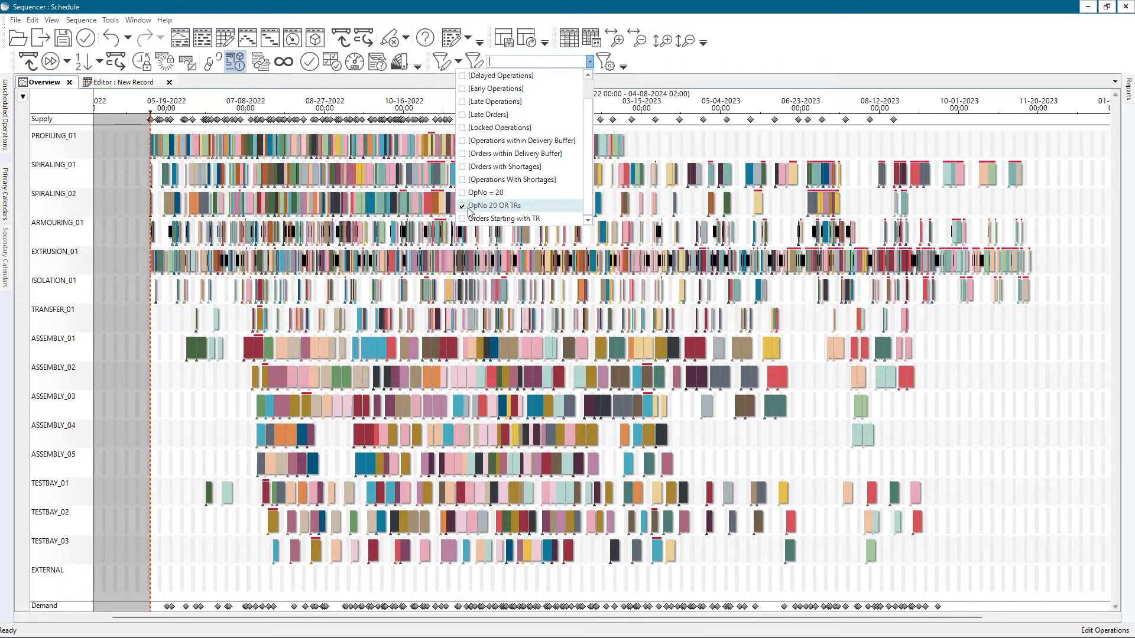
click(583, 208)
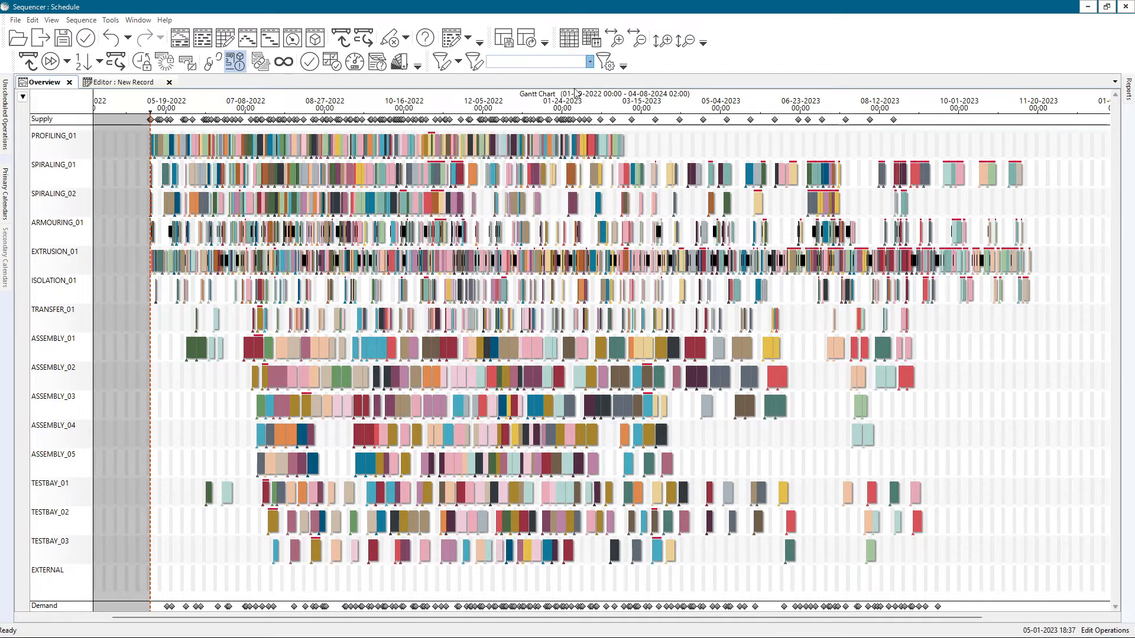
click(474, 62)
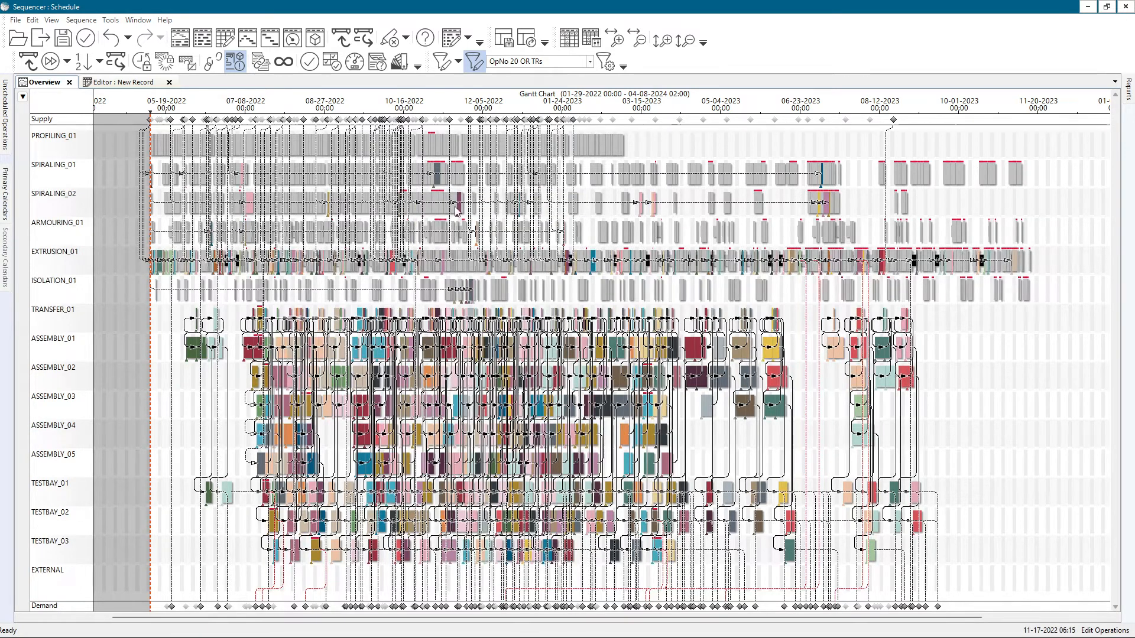
Step: Add the built-in [Late Operations] filter to the active OpNo 20 OR TRs selection on the Gantt chart
click(589, 63)
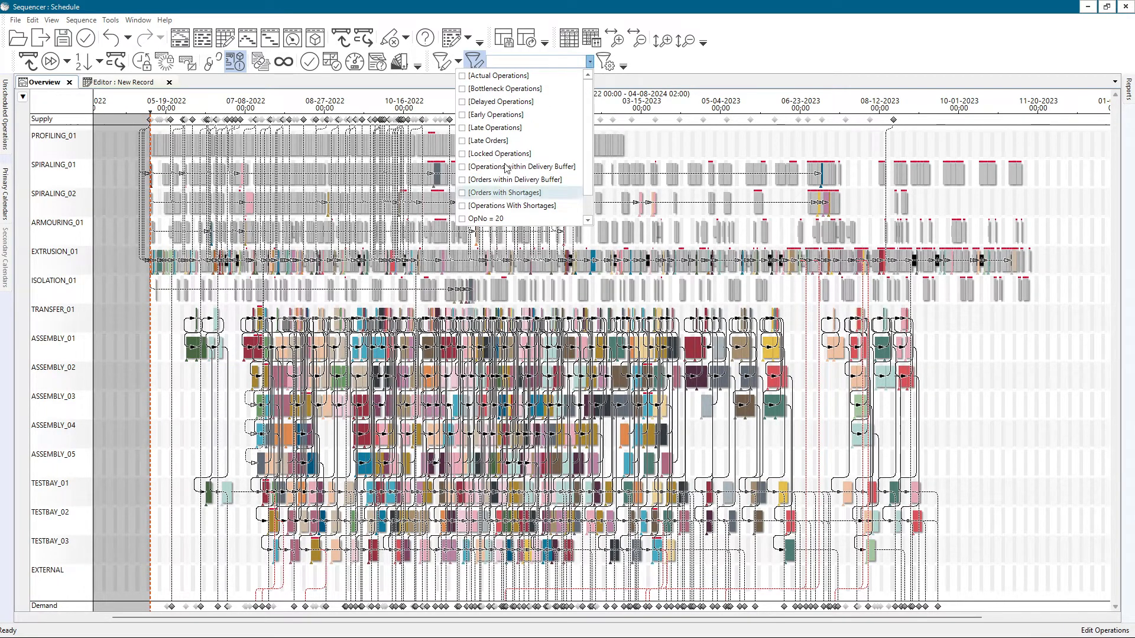
click(462, 128)
click(575, 208)
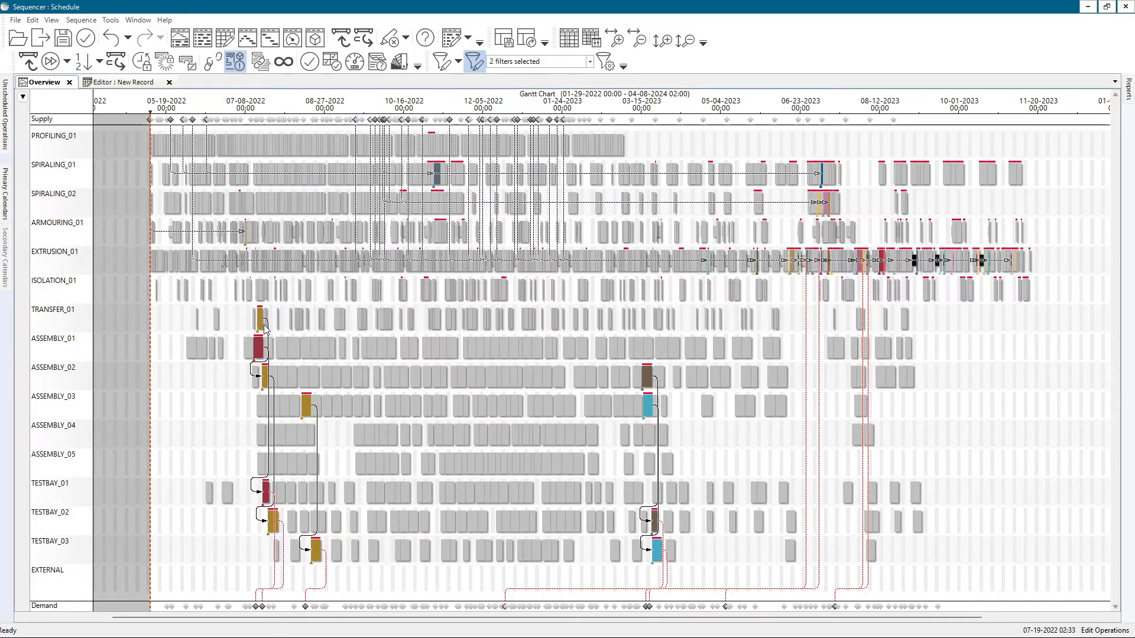
Step: Deselect [Late Operations] and OpNo 20 OR TRs to clear the Gantt highlighting, and reopen the filter manager
click(589, 61)
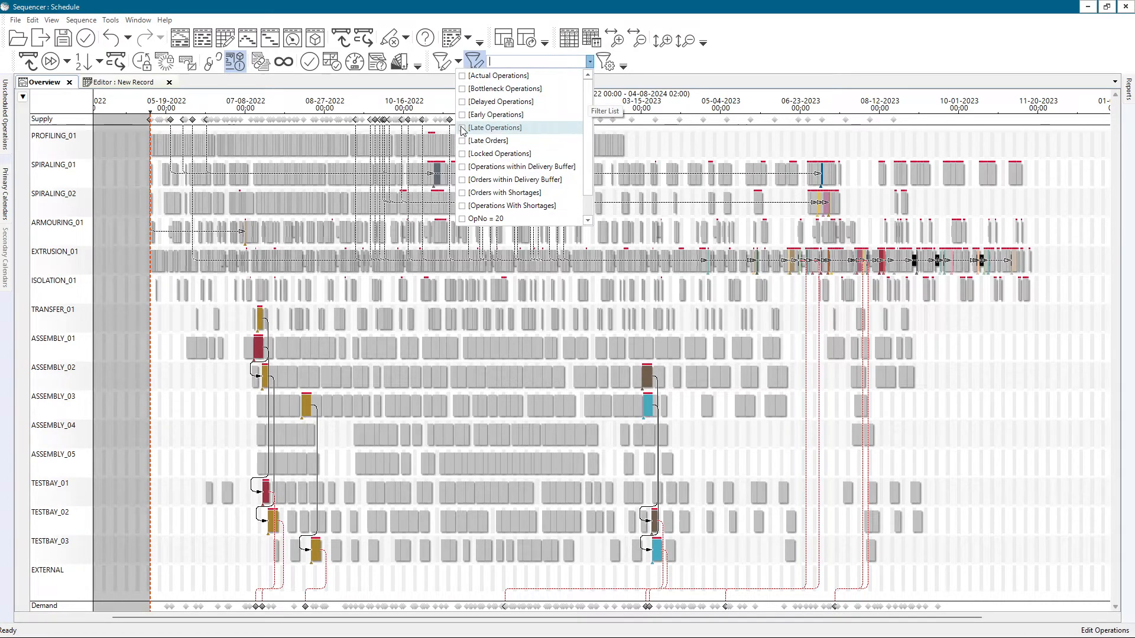
scroll(461, 133, down, 1)
click(815, 143)
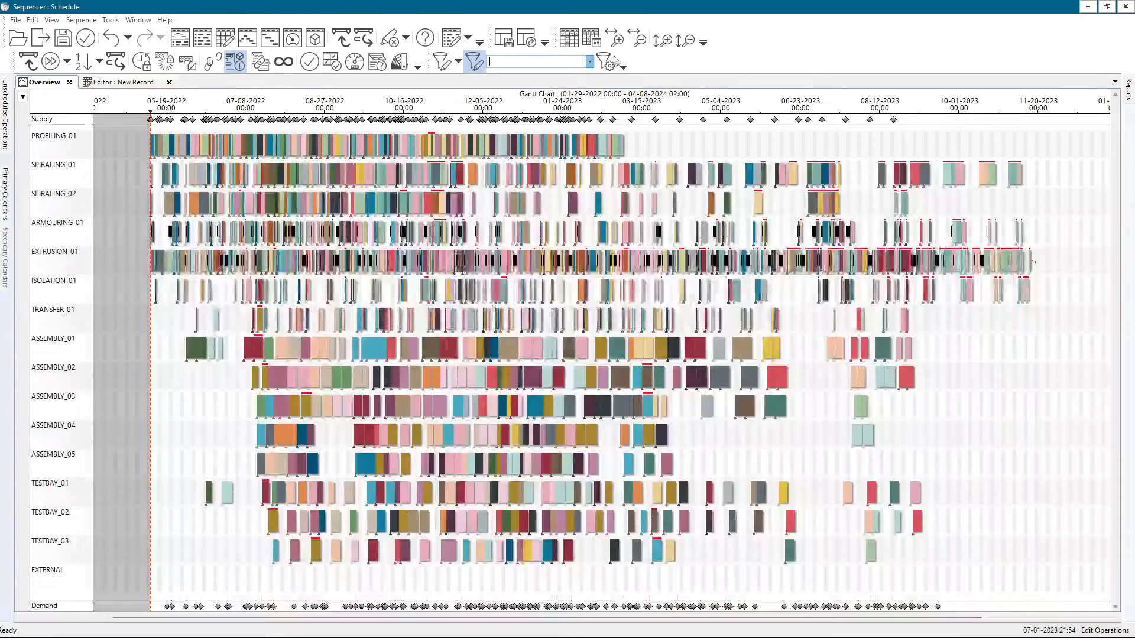
click(606, 62)
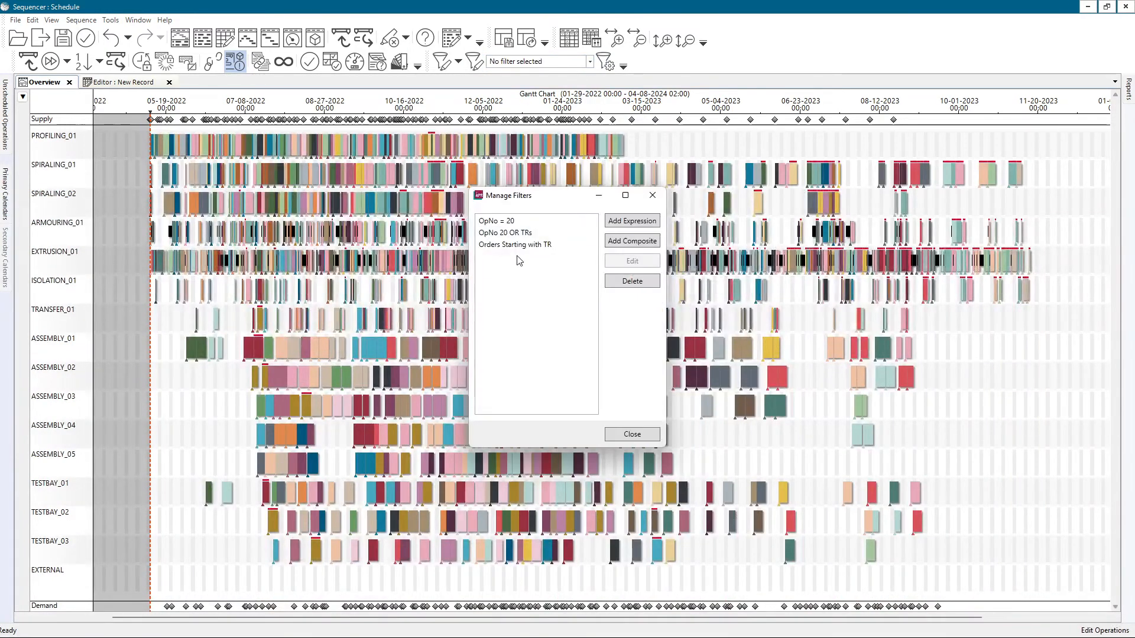
click(568, 245)
click(630, 244)
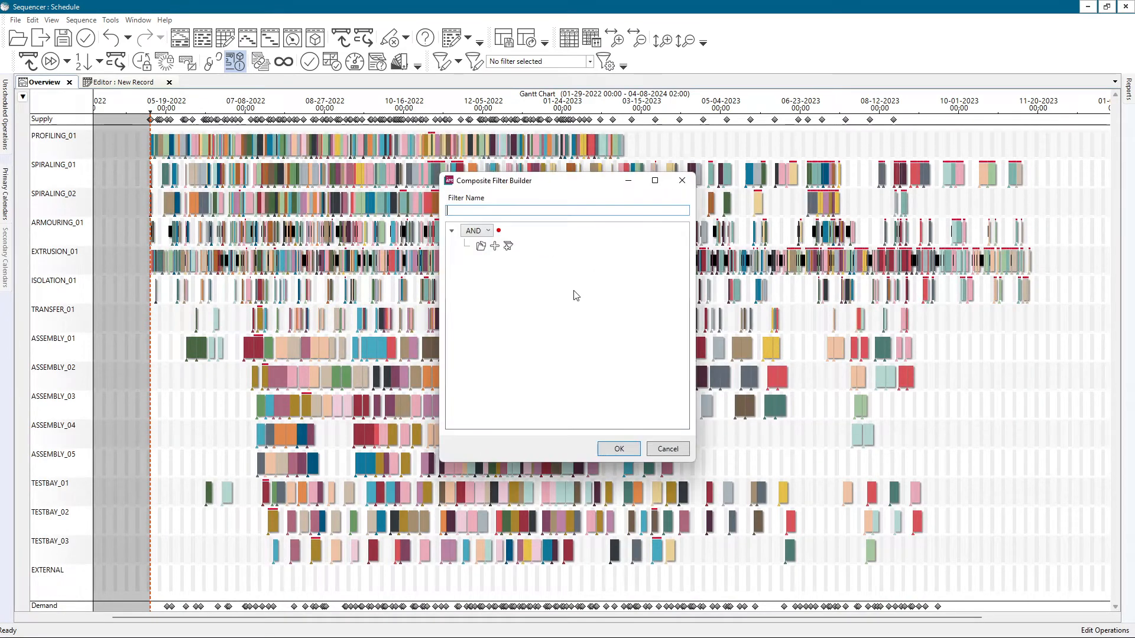
click(666, 450)
click(641, 263)
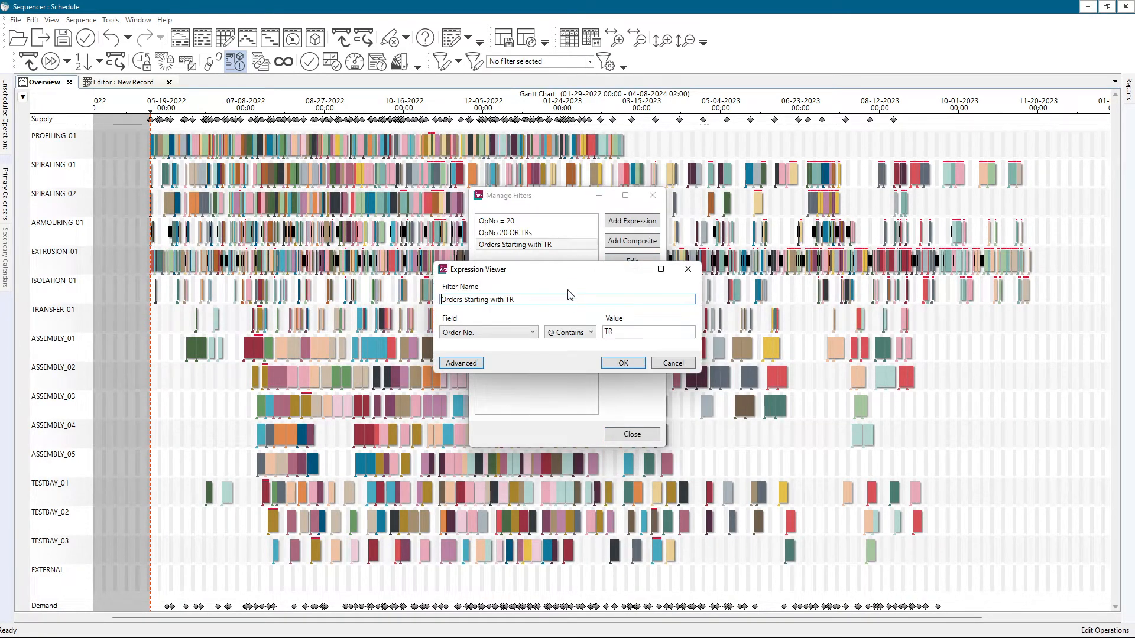
click(670, 363)
Step: Open the OpNo 20 OR TRs composite filter for editing and nest an AND group inside its OR group
click(547, 233)
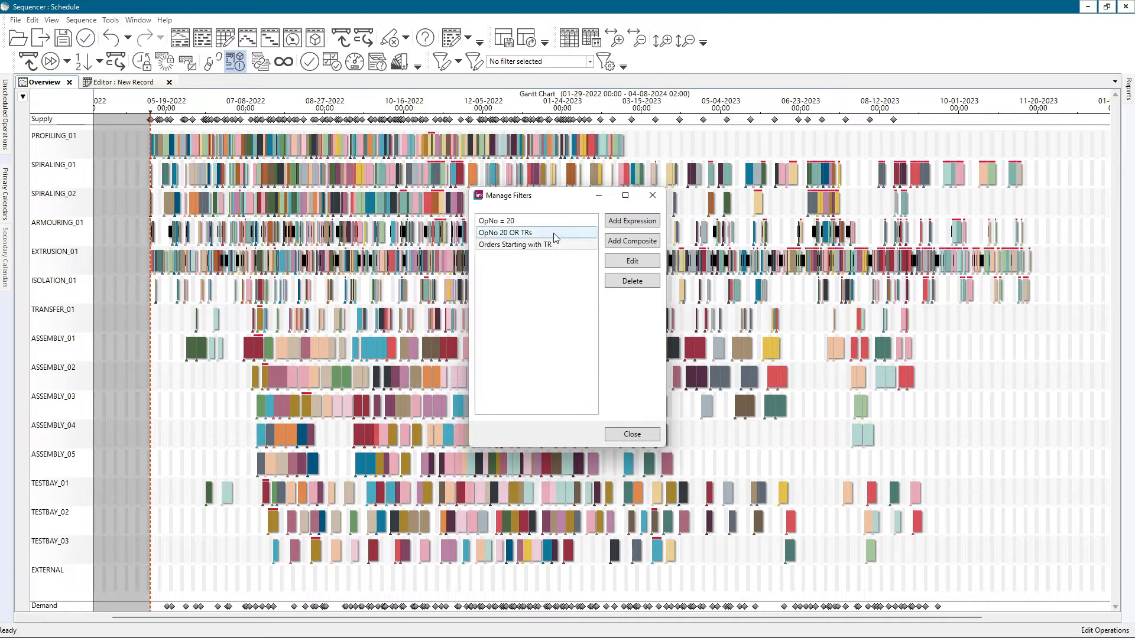
click(631, 262)
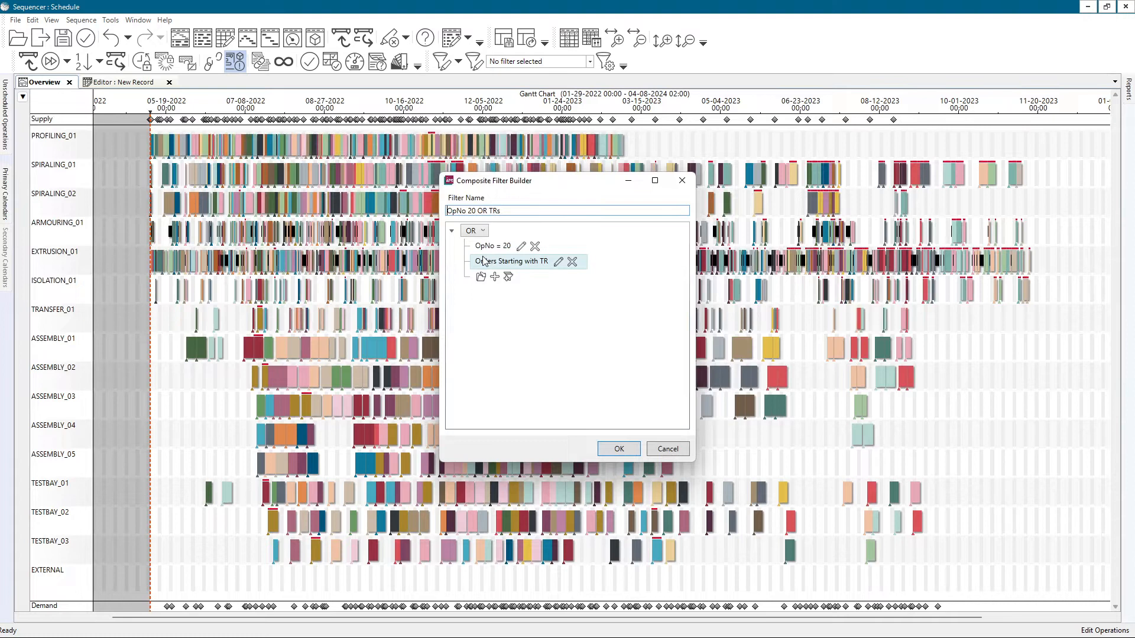
click(508, 277)
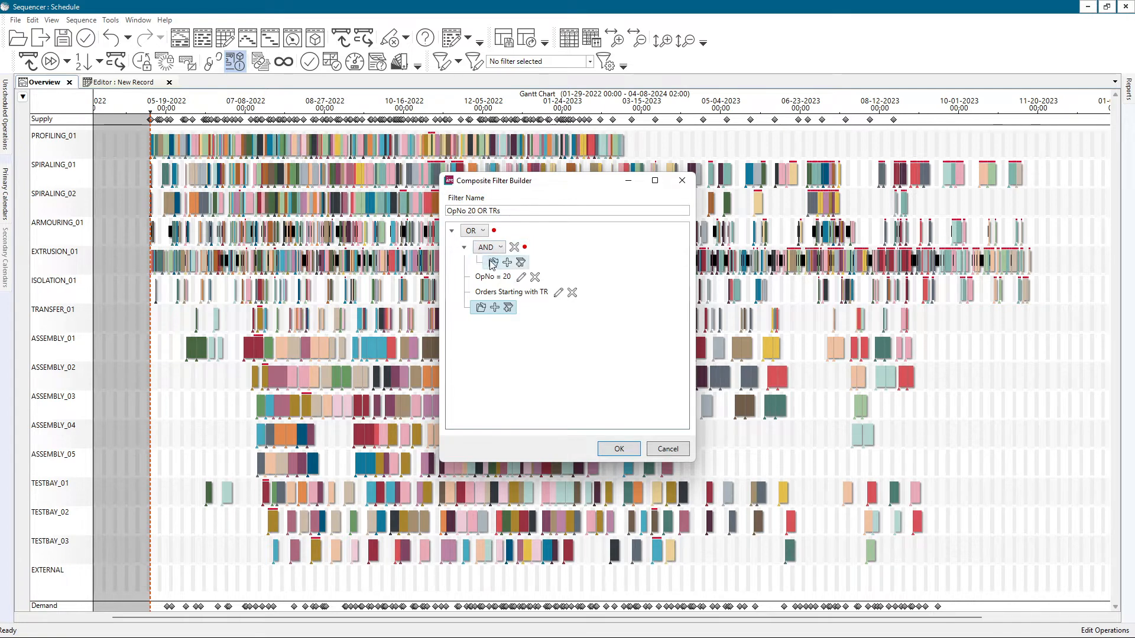
click(493, 263)
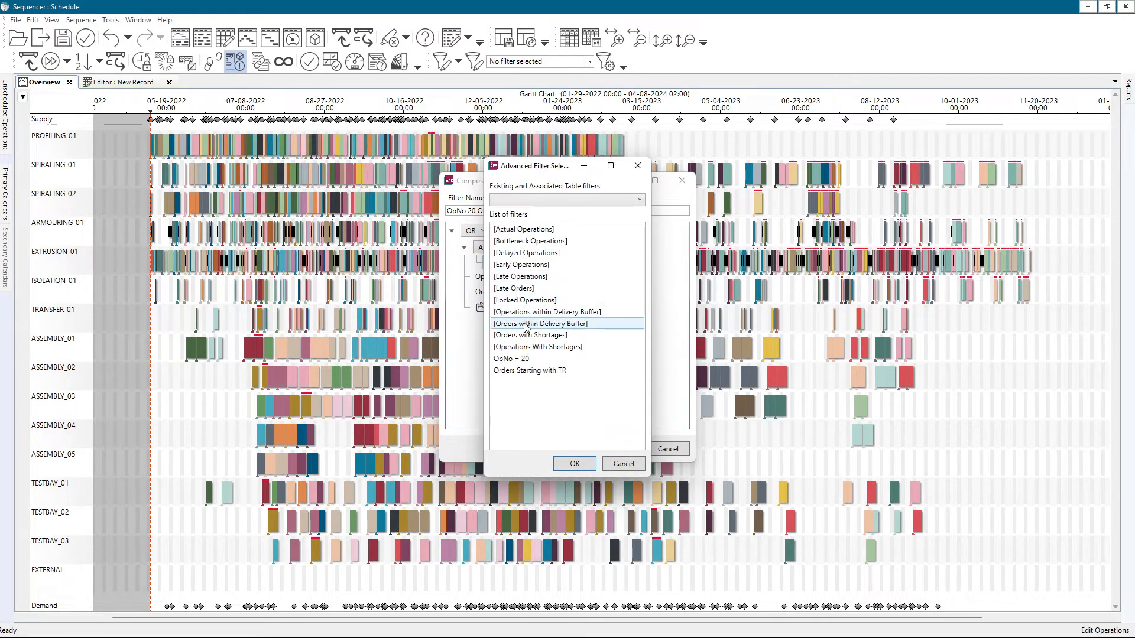
click(623, 464)
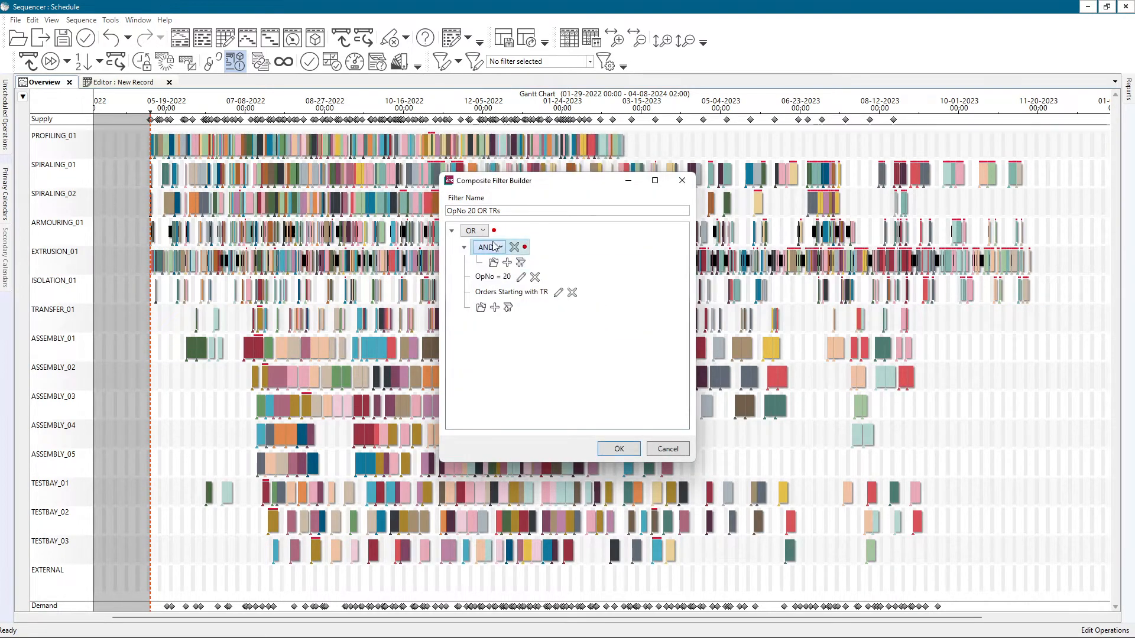
Step: Add the existing filters [Delayed Operations] and [Late Operations] to the nested AND group and collapse the group
click(493, 264)
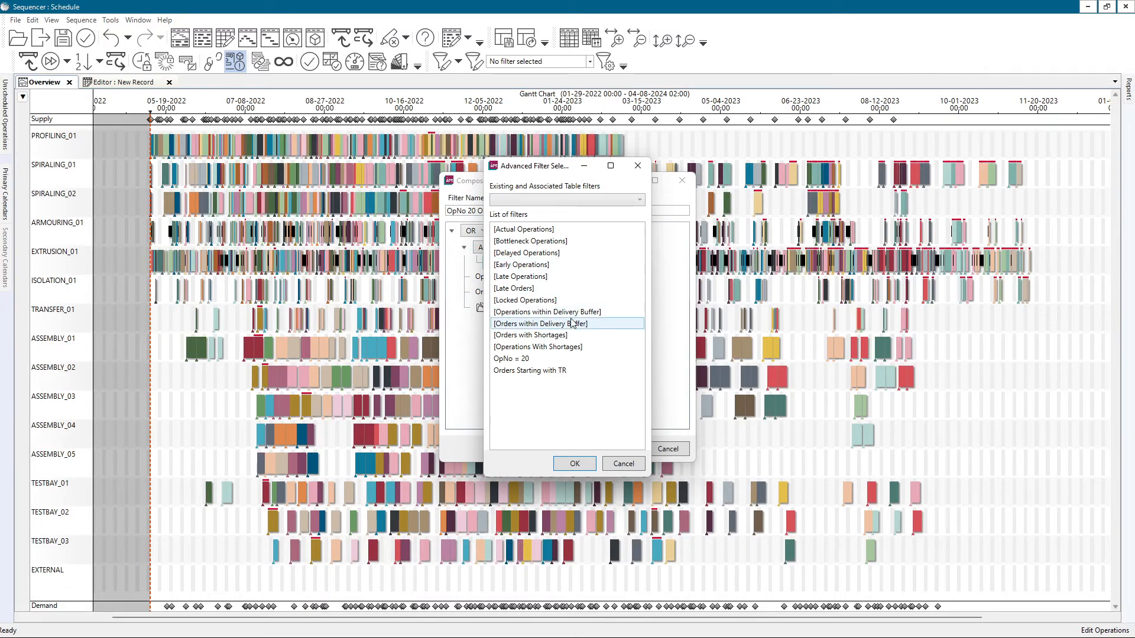
click(503, 253)
click(574, 464)
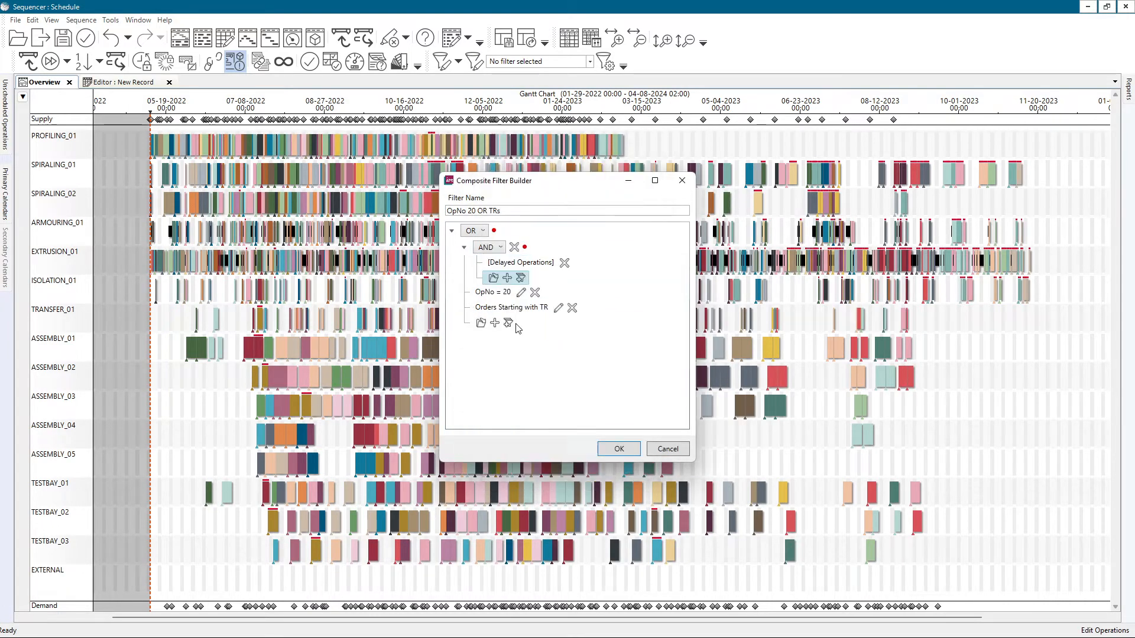
click(494, 278)
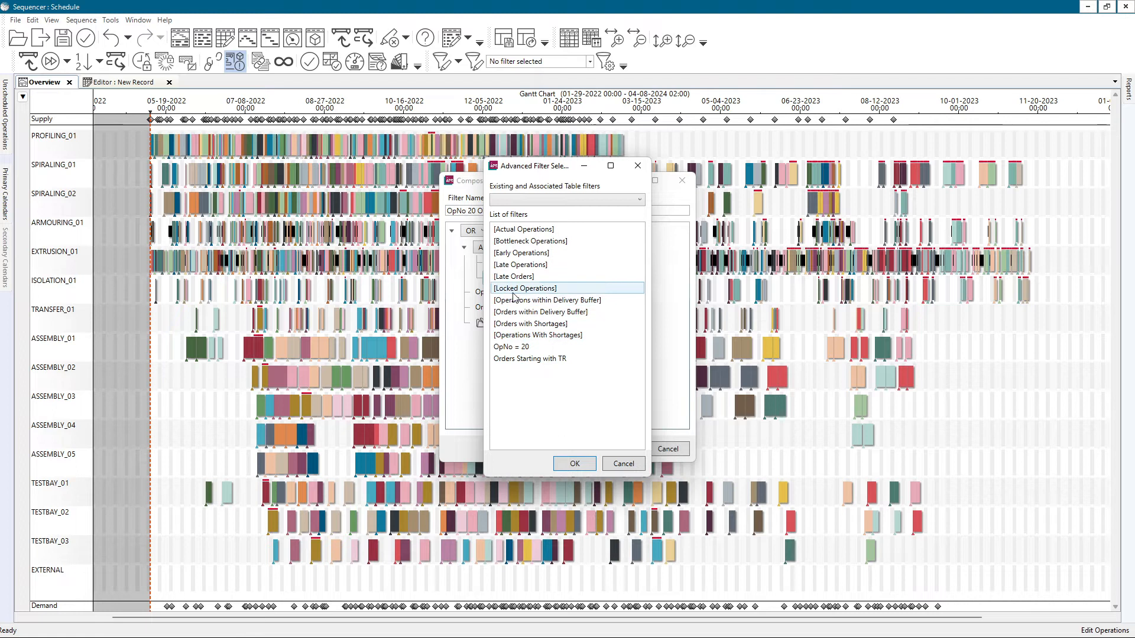
click(512, 265)
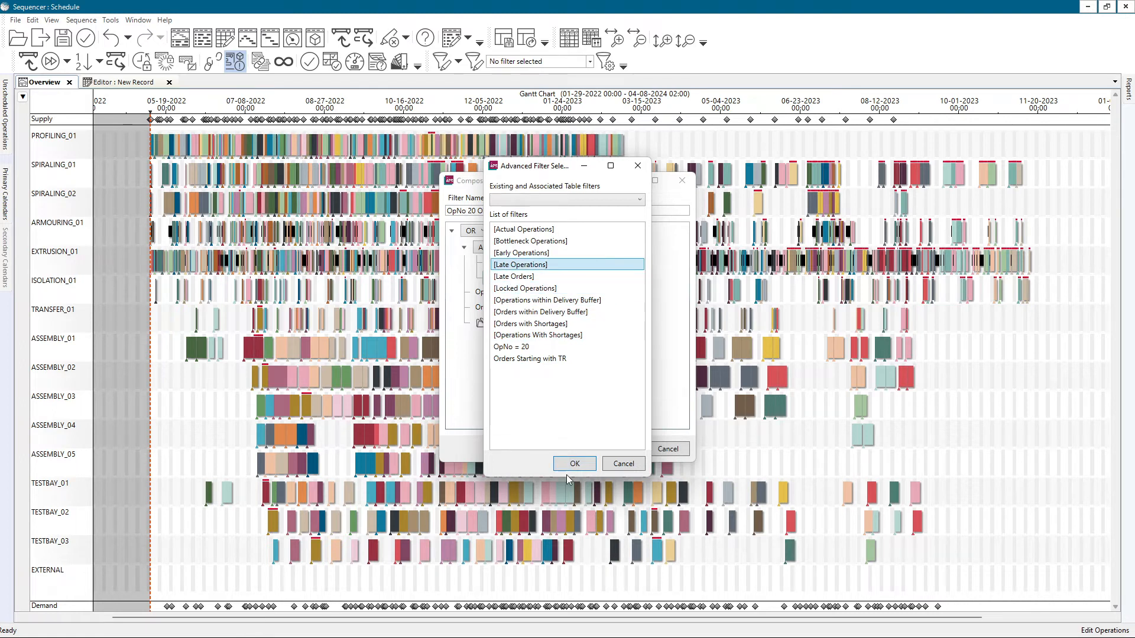
click(565, 464)
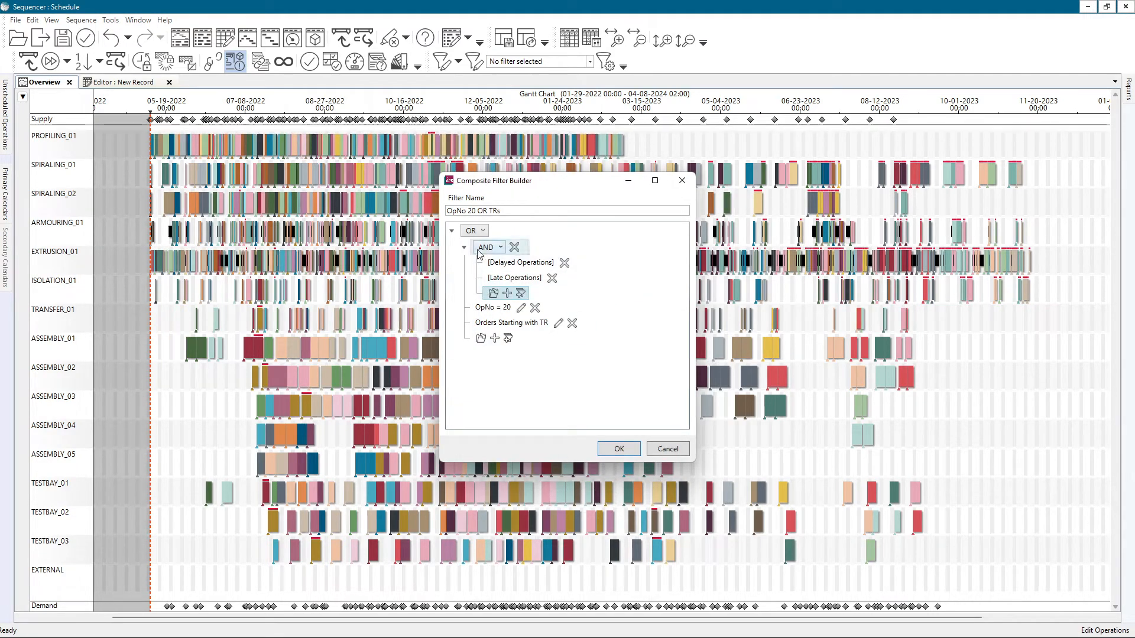
click(464, 248)
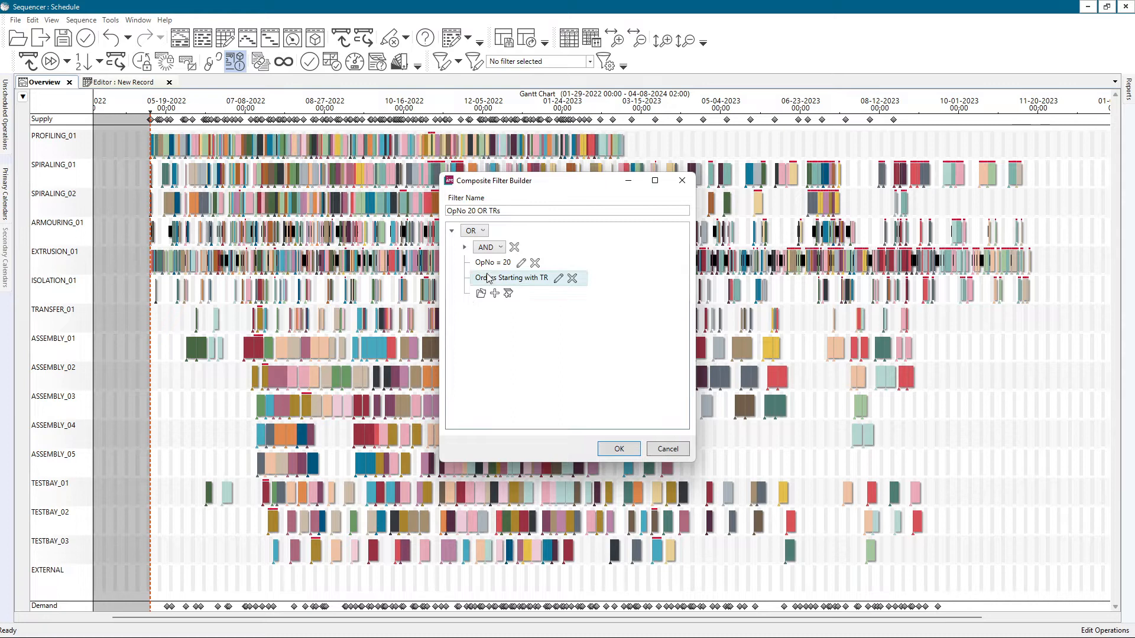
Step: Review the filters inside the nested AND group and try adding a further AND group within it
click(465, 248)
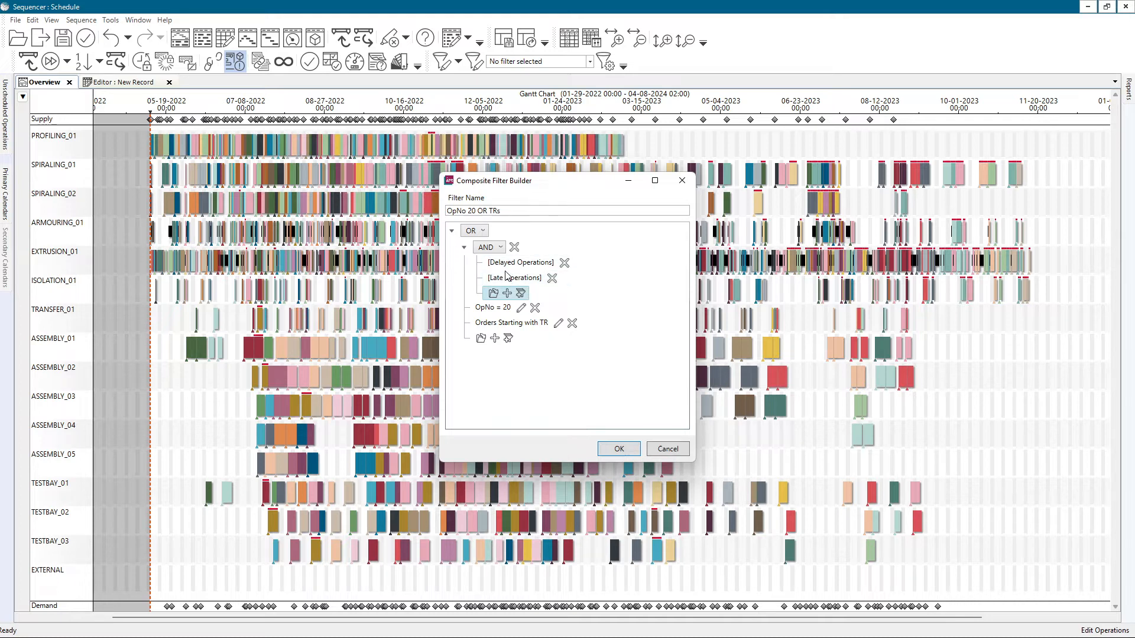
click(466, 248)
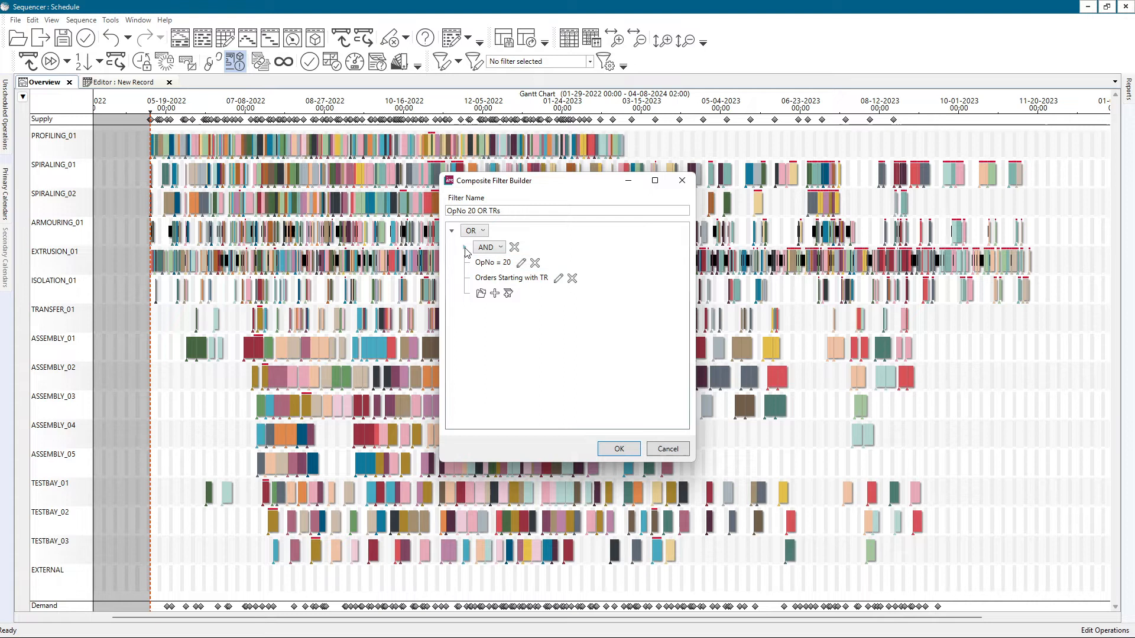
click(465, 248)
click(521, 293)
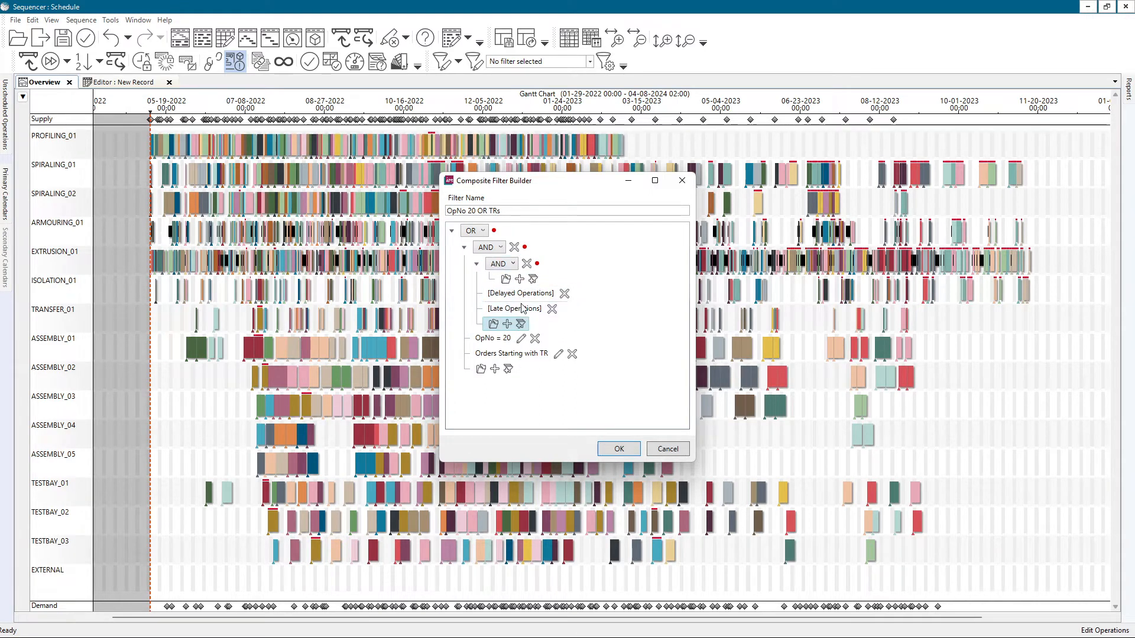
click(527, 264)
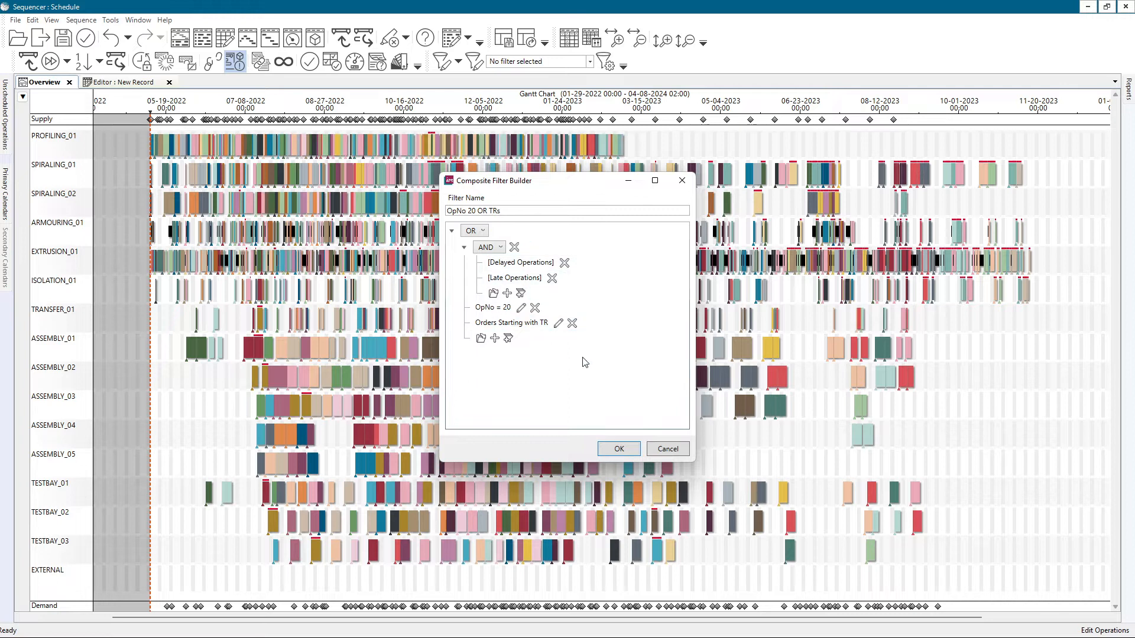
click(465, 248)
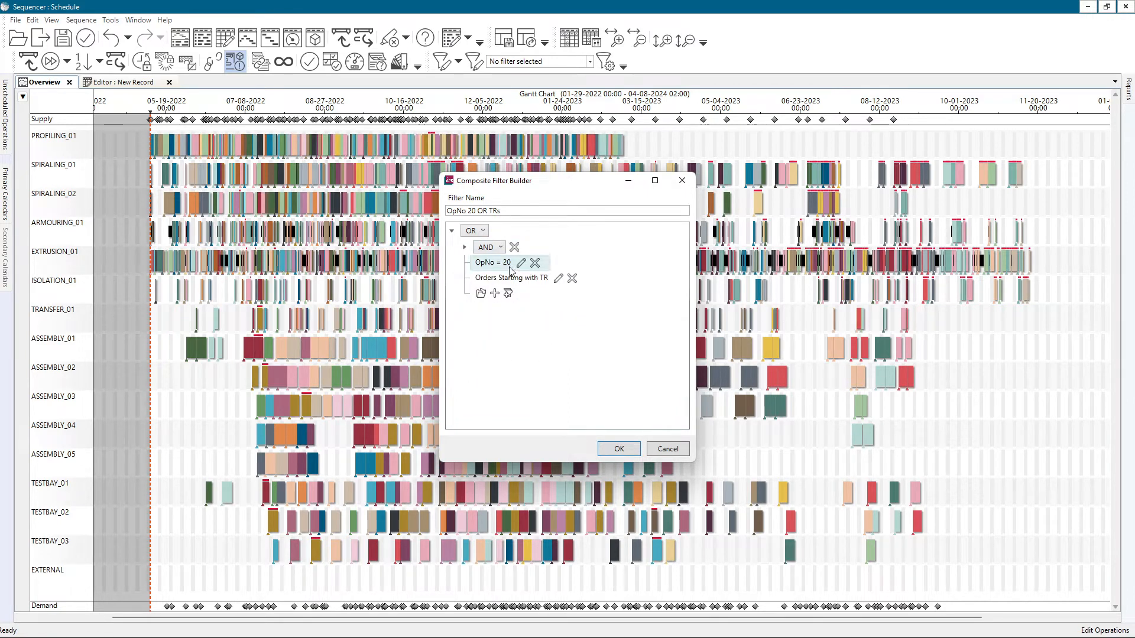
Step: Save the composite filter, rename it OpNo 20 OR TRs OR (Delayed and Late), and close the filter manager
click(620, 448)
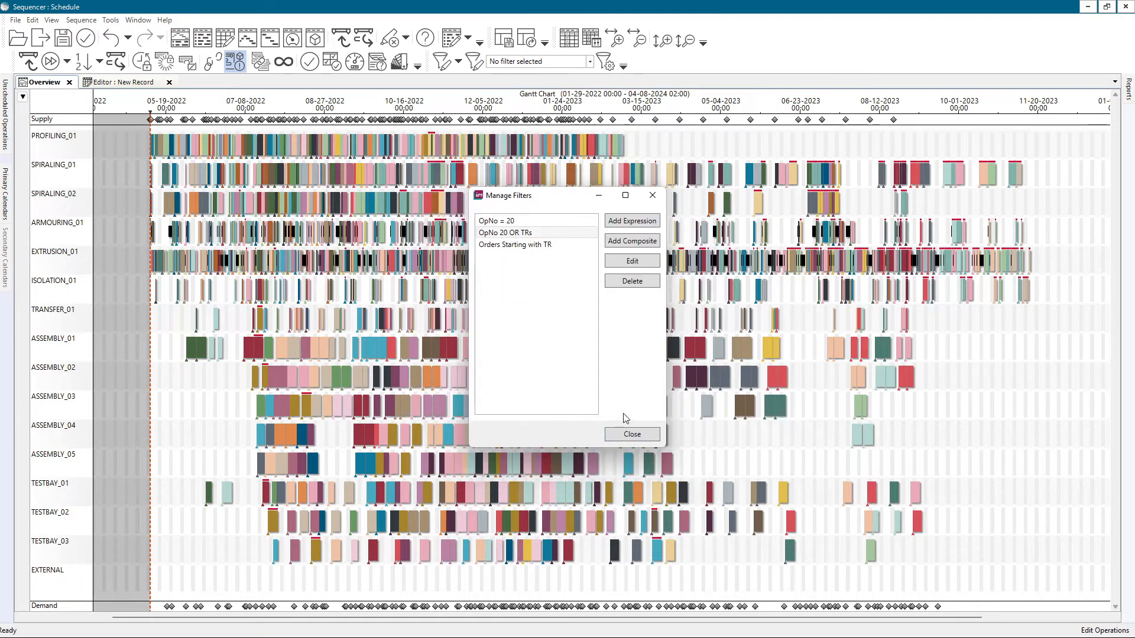
click(650, 263)
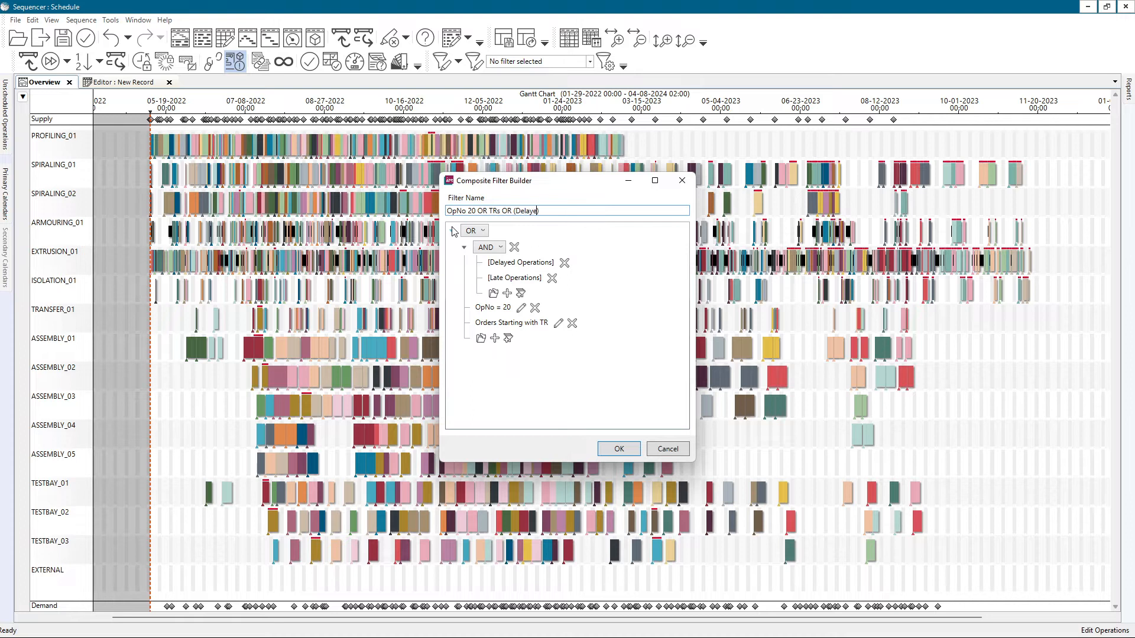
click(618, 448)
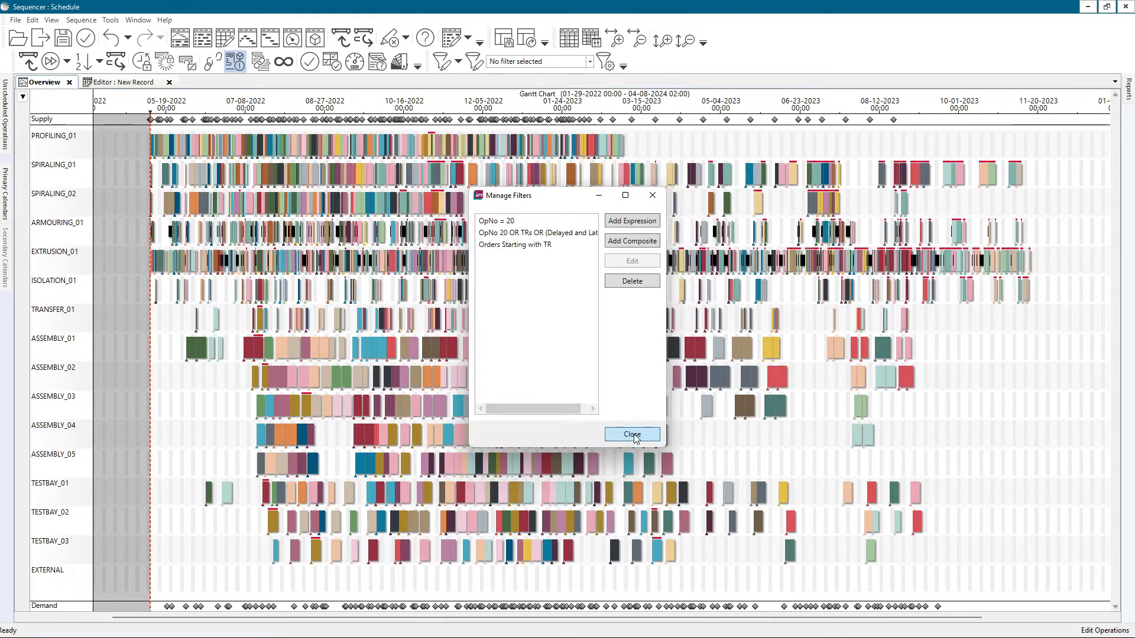
click(632, 434)
Step: Select the OpNo 20 OR TRs OR (Delayed and Late) filter and highlight its matching operations on the Gantt chart
click(589, 62)
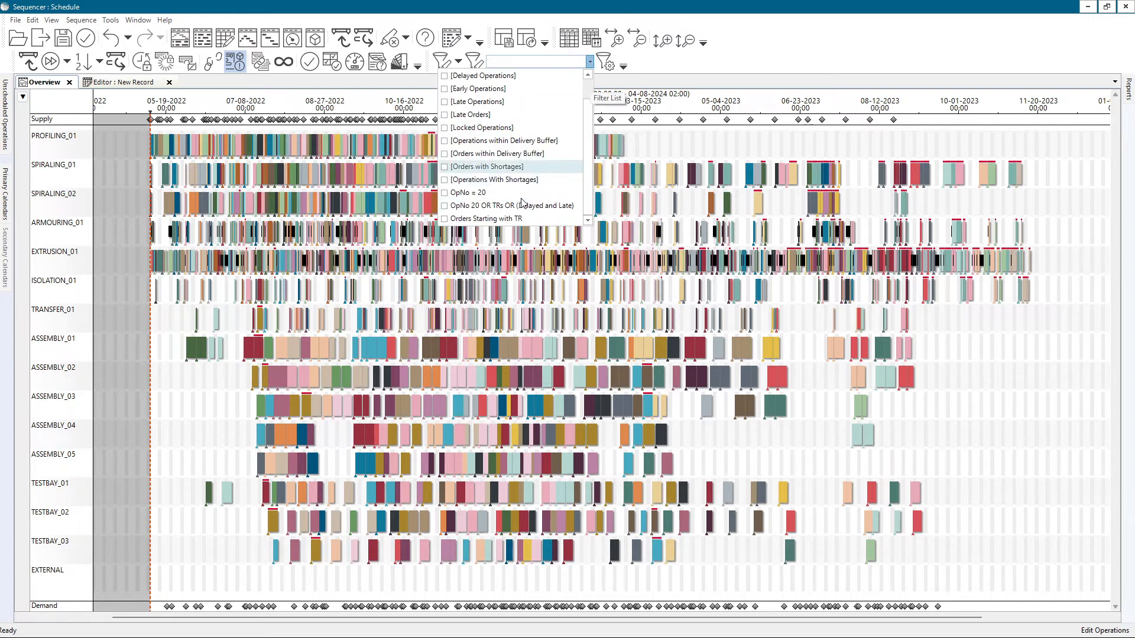
click(685, 208)
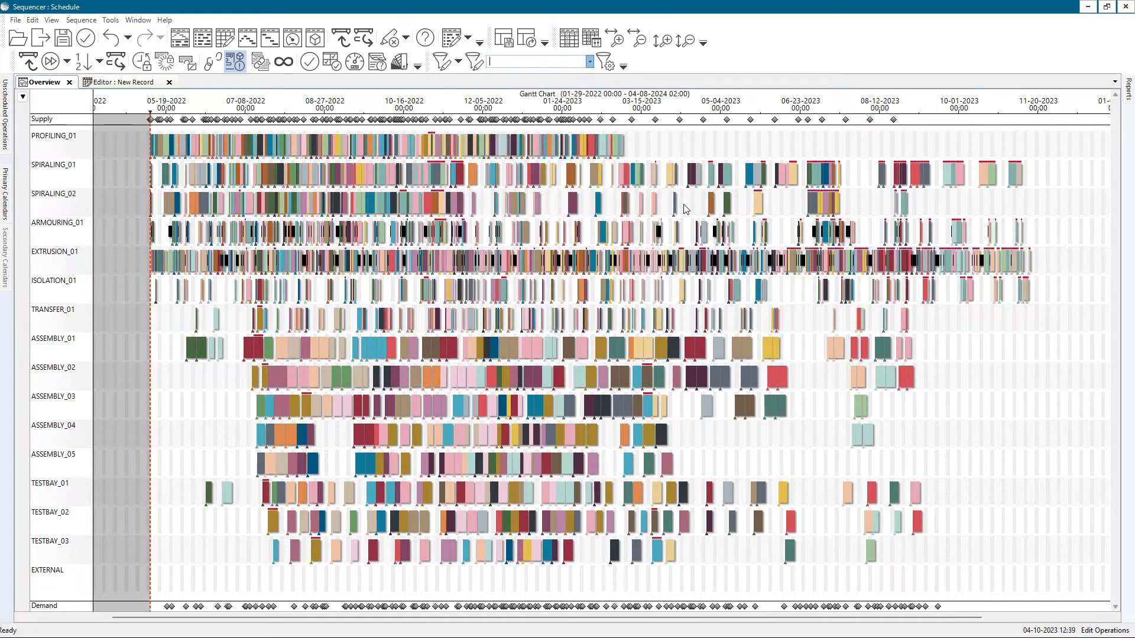
click(474, 61)
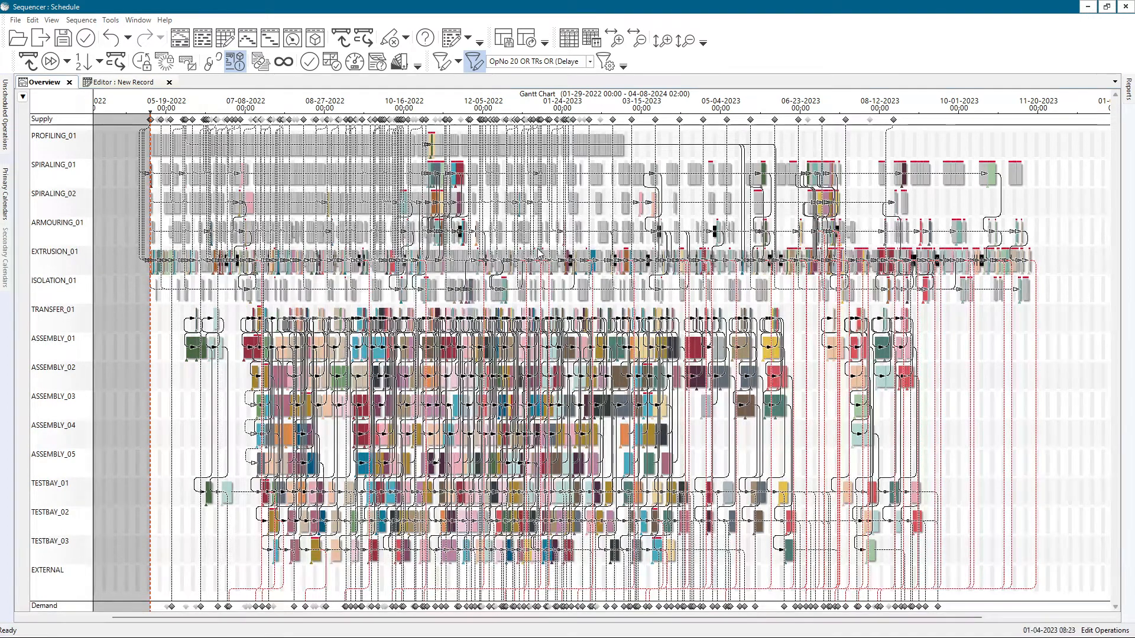
Step: Clear the Gantt chart highlighting and deselect the OpNo 20 OR TRs OR (Delayed and Late) filter
click(713, 144)
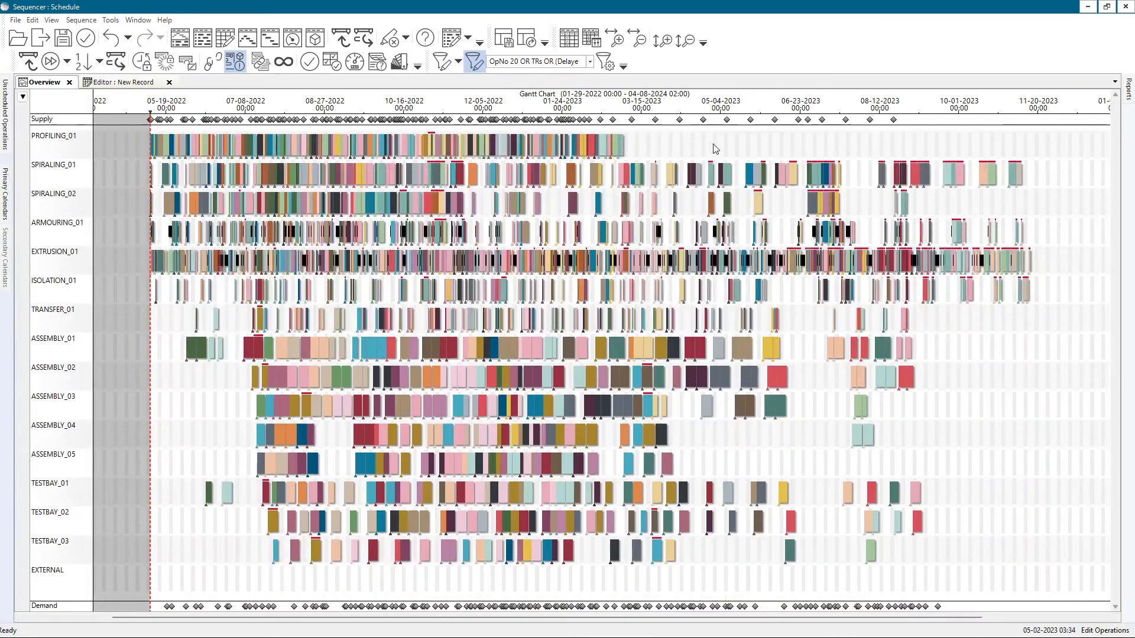
click(590, 61)
click(443, 206)
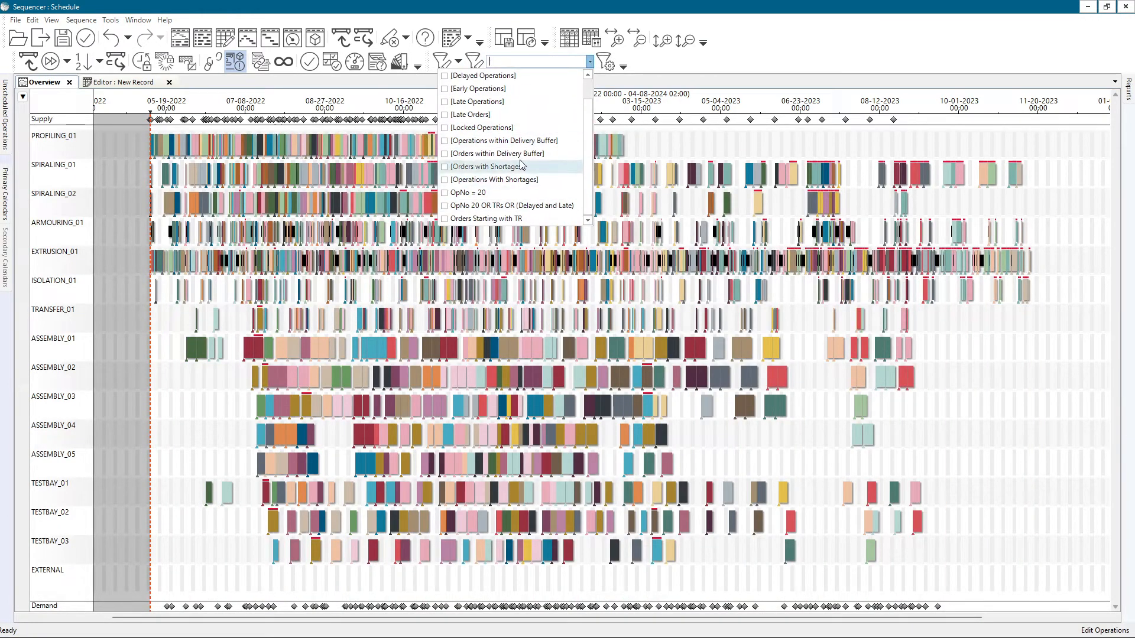
click(683, 138)
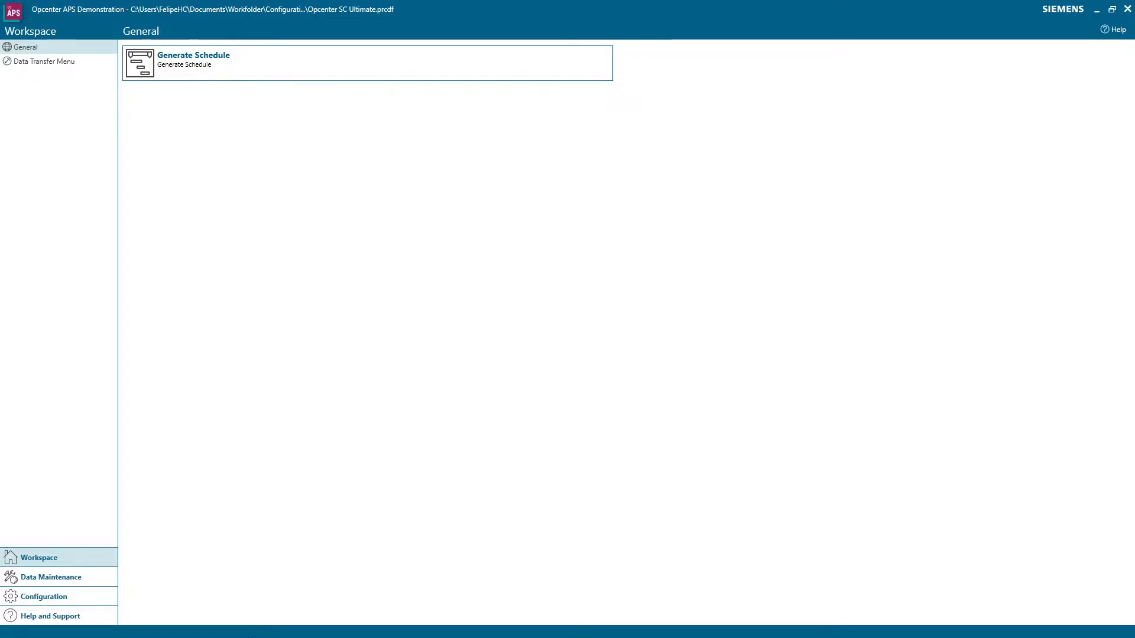
Step: In Opcenter APS data maintenance, open the Resources table and define a new expression filter with Display Order > 50
click(91, 581)
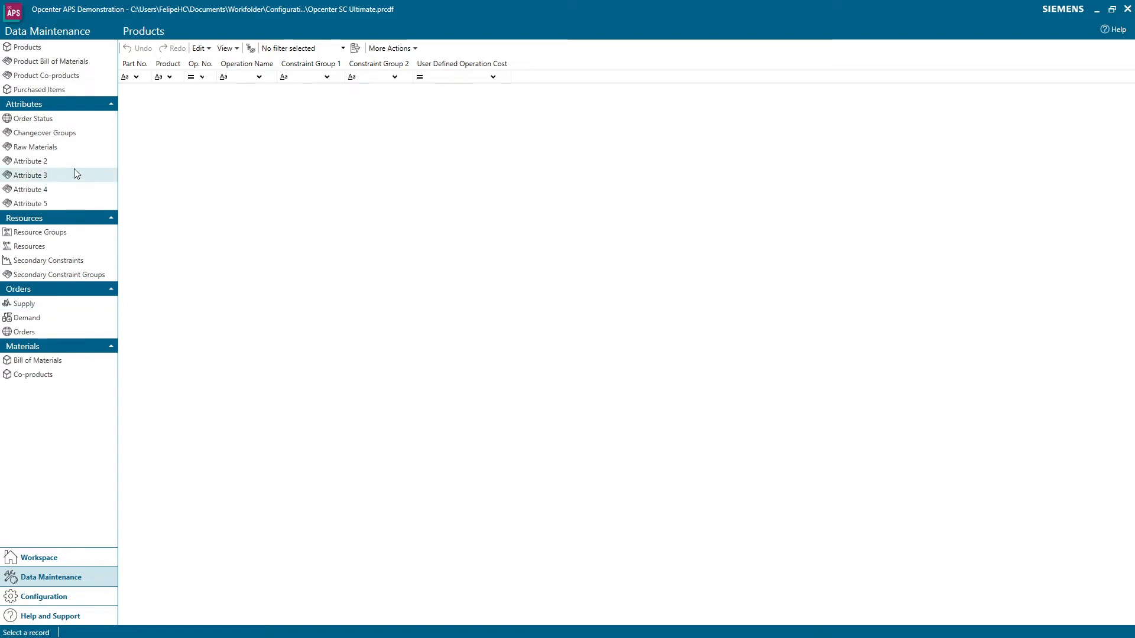
click(33, 248)
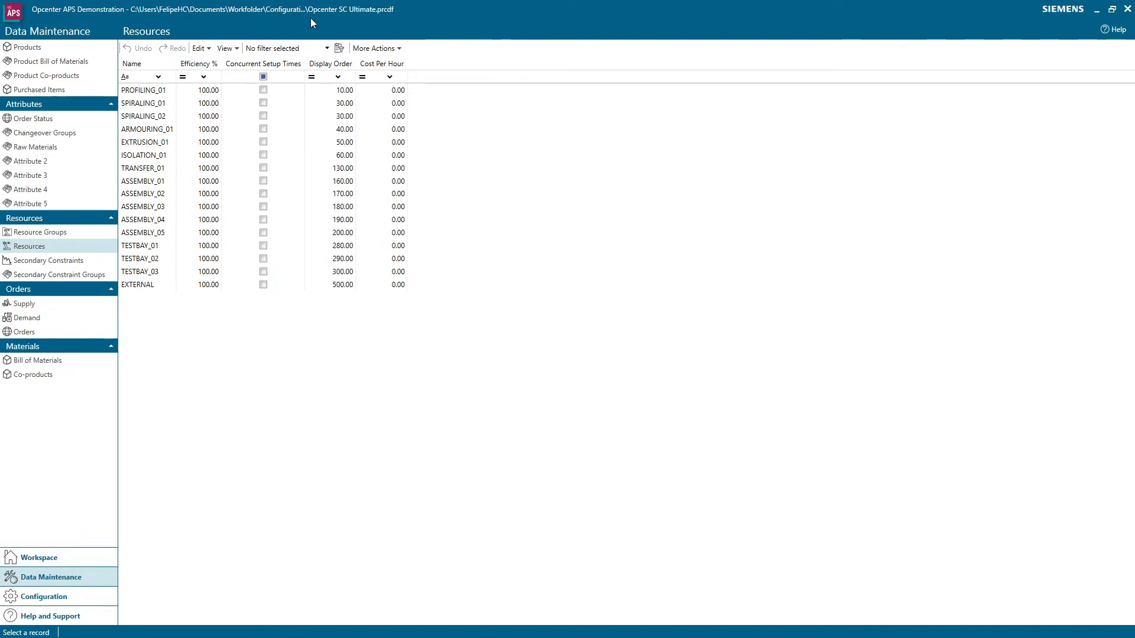
click(335, 49)
click(617, 224)
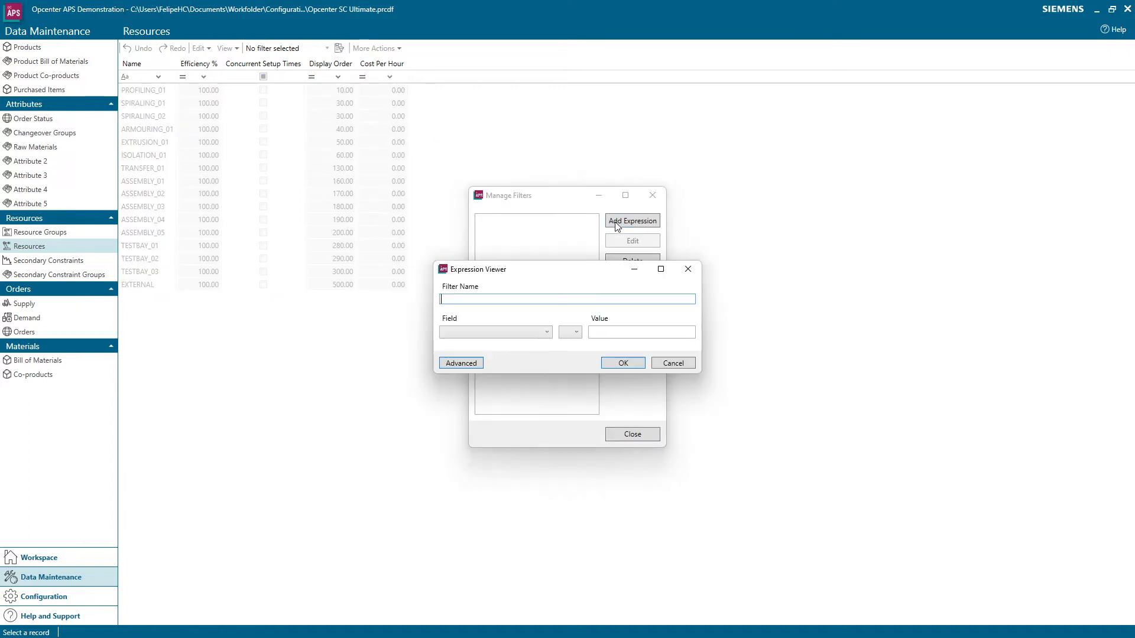
click(516, 332)
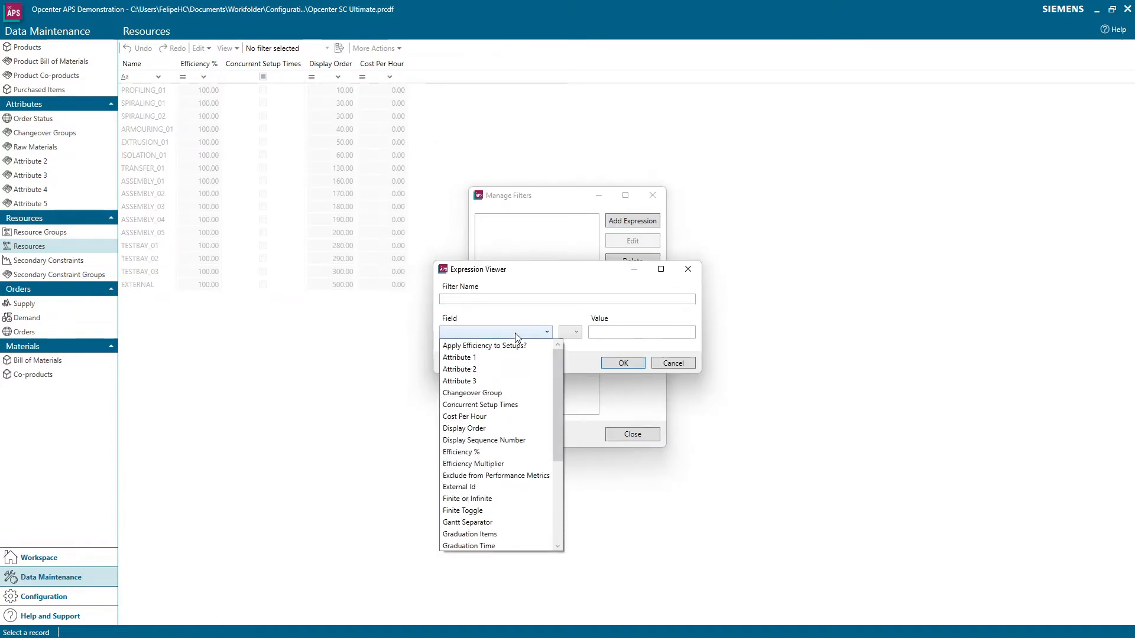
click(482, 429)
click(570, 333)
click(573, 395)
text(50)
Step: Name the new resource filter Display > 50, save it and close the filter manager
click(593, 299)
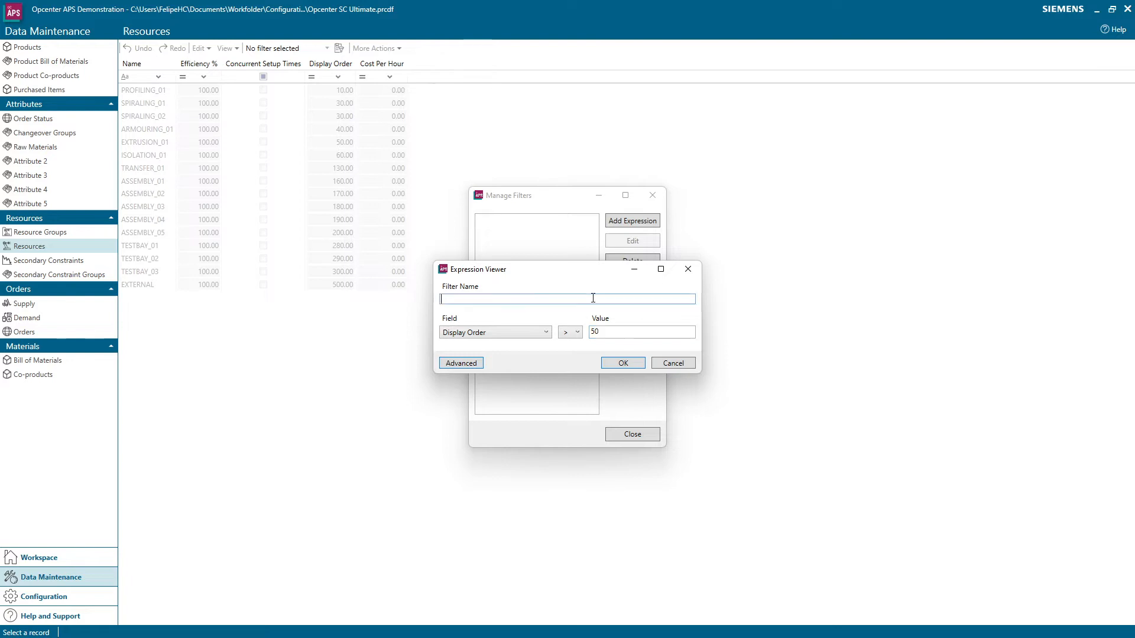
text(Display > 50)
click(626, 366)
click(640, 435)
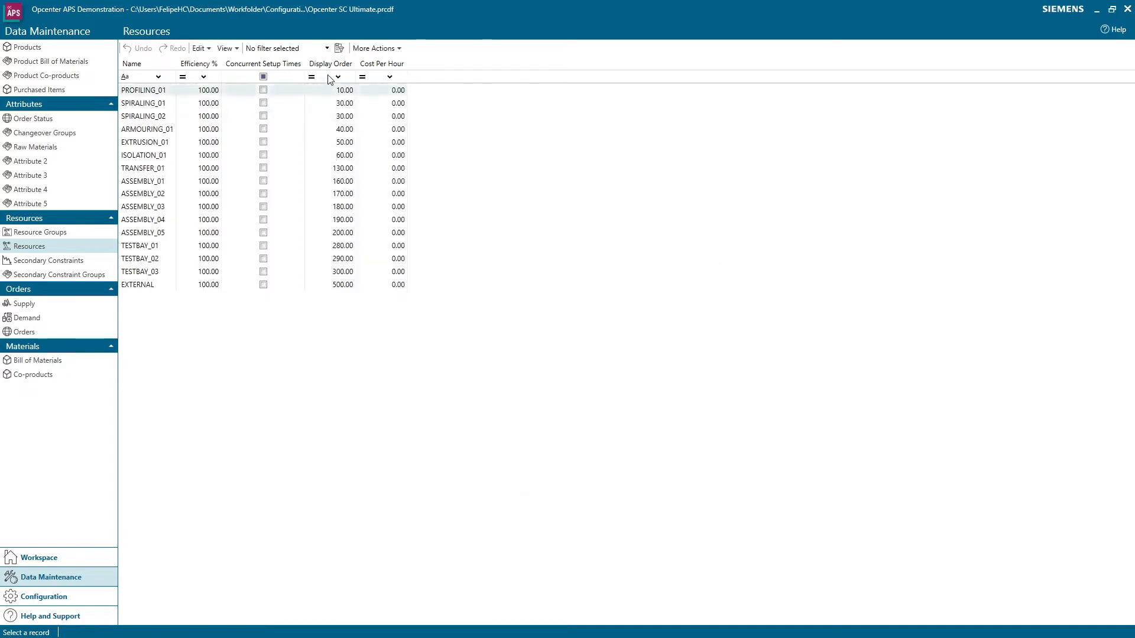
Step: Apply the Display > 50 filter to the Resources table
click(326, 48)
click(247, 61)
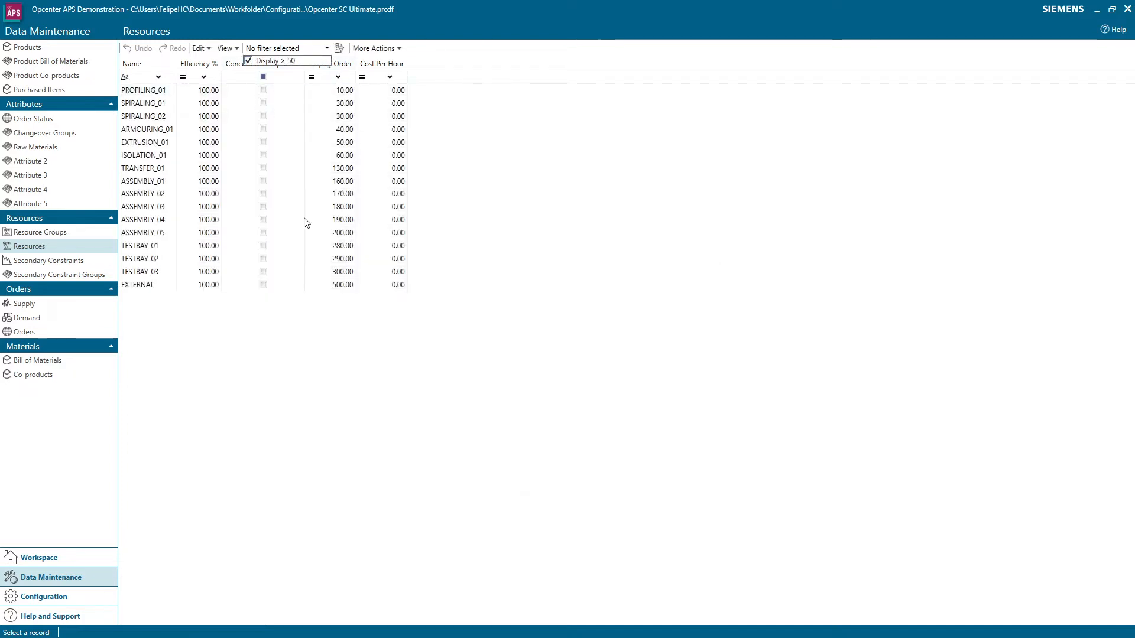
click(340, 392)
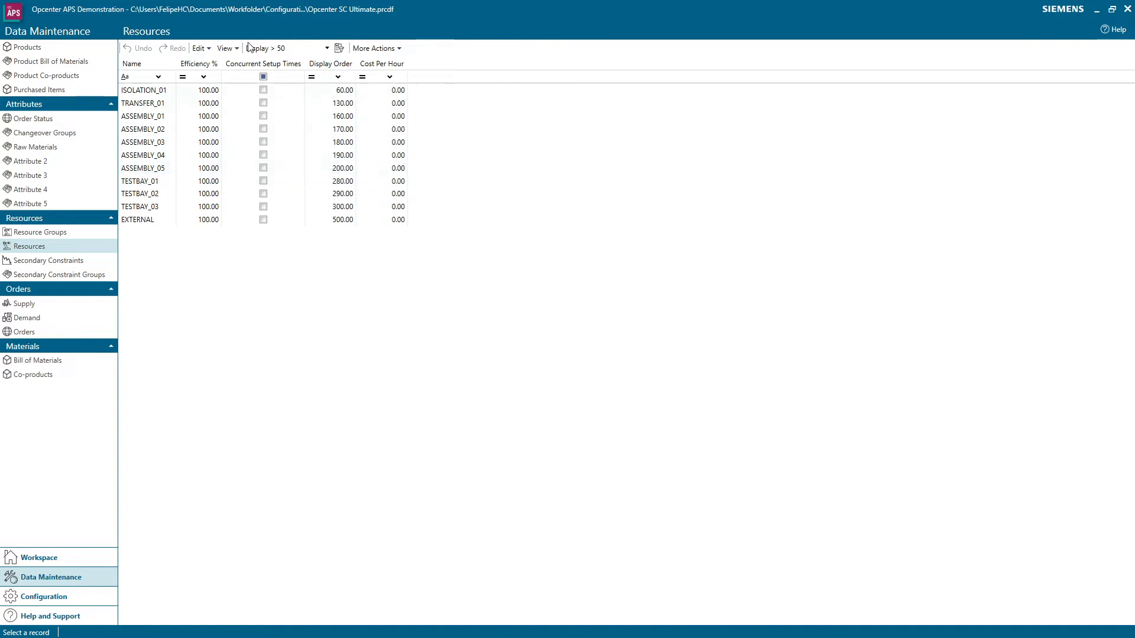
Step: Check the filter manager for the Resources table, close it and deselect the Display > 50 filter
click(339, 48)
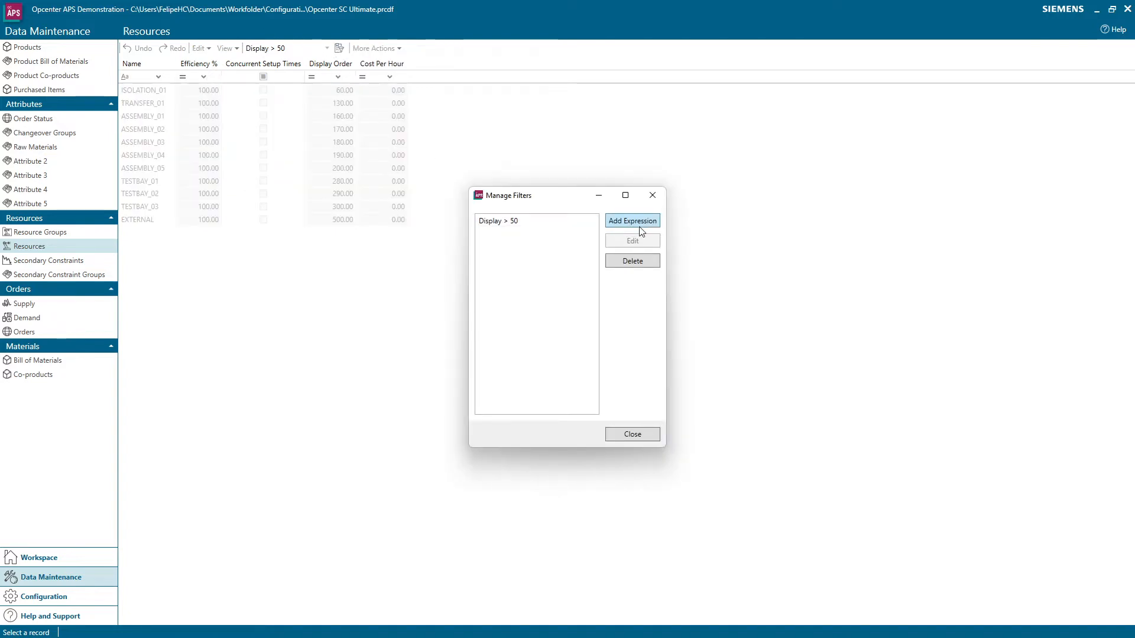
click(653, 195)
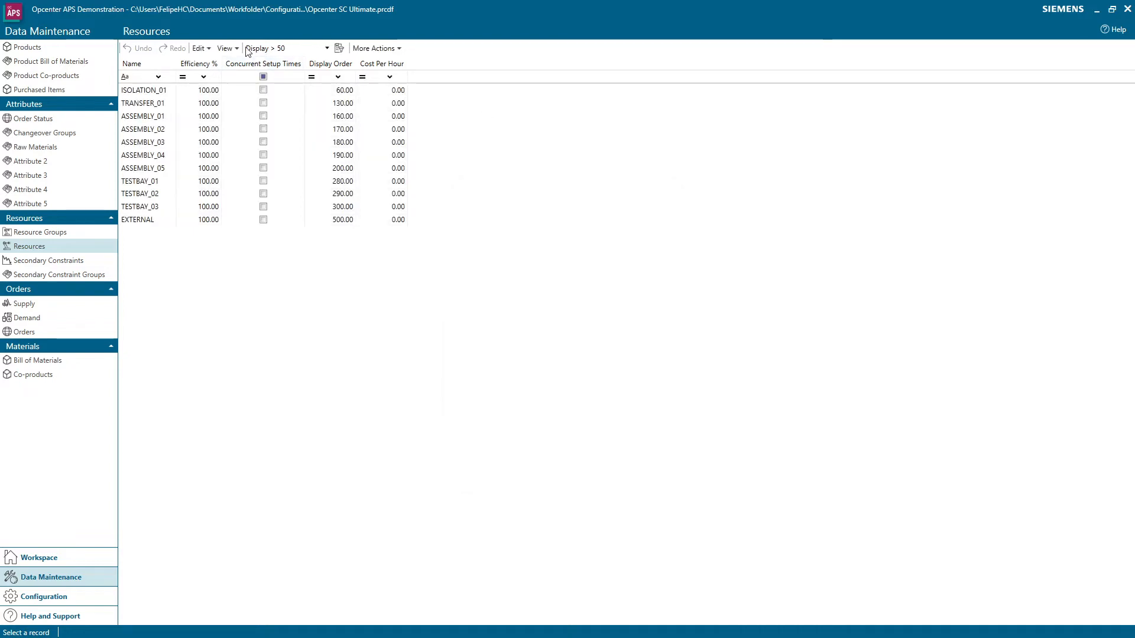
click(327, 50)
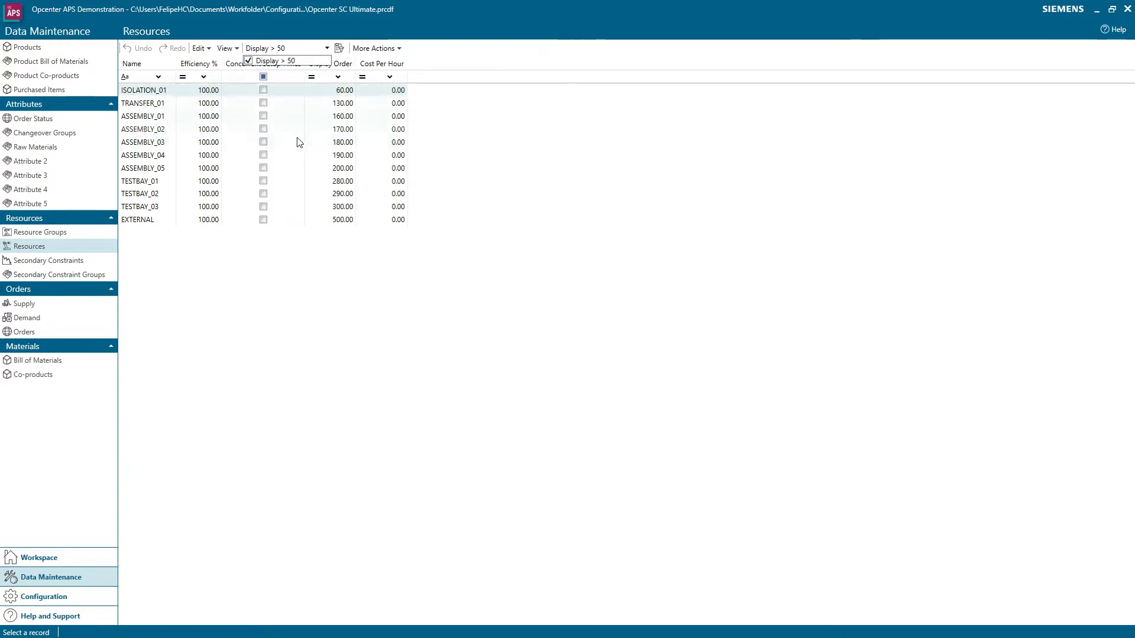
click(248, 62)
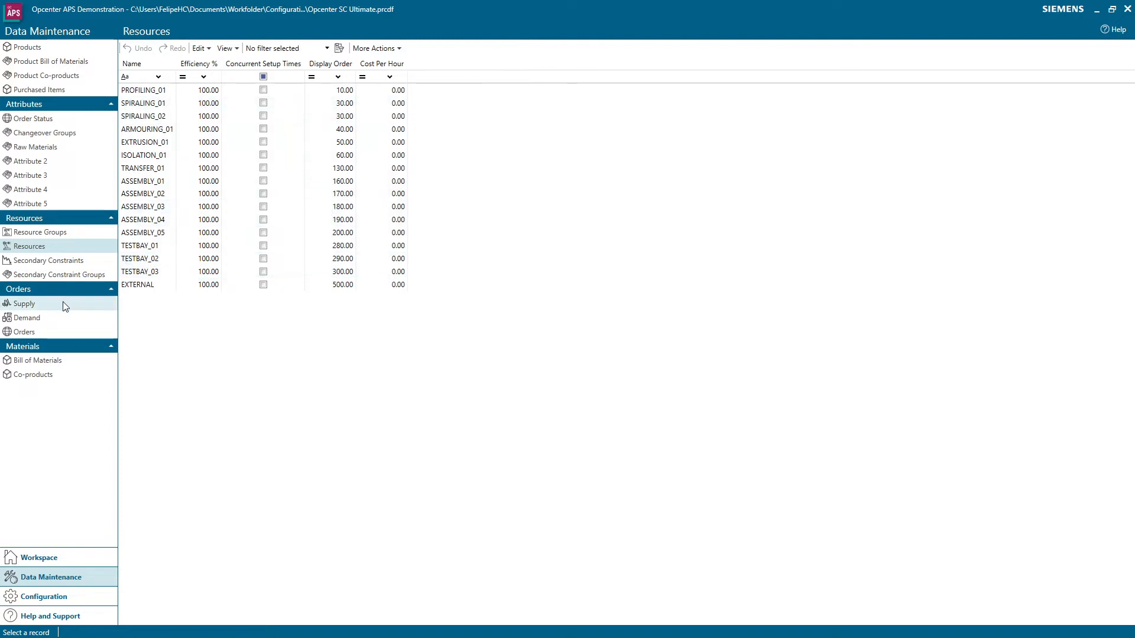
Step: View the Bill of Materials and Co-products tables, and return to Bill of Materials
click(35, 361)
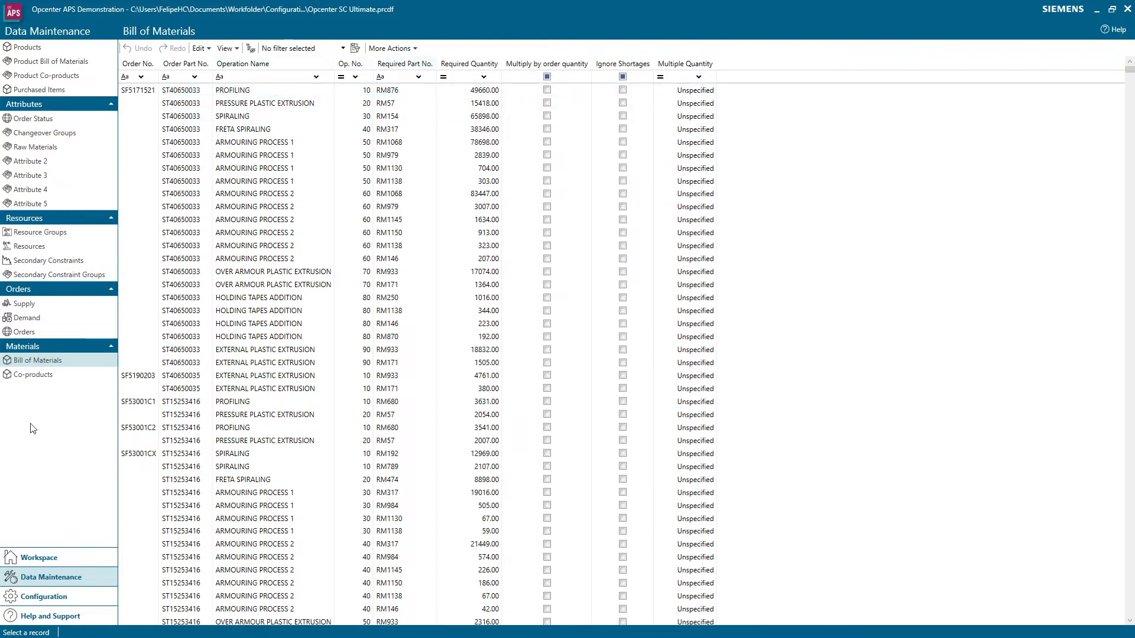
click(34, 376)
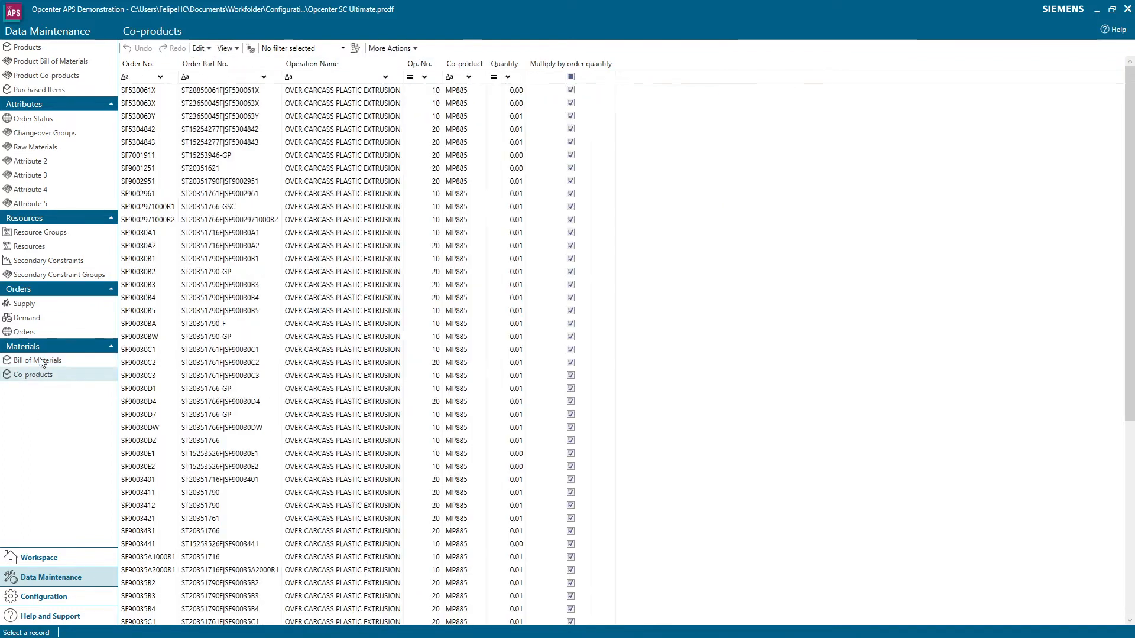
click(93, 361)
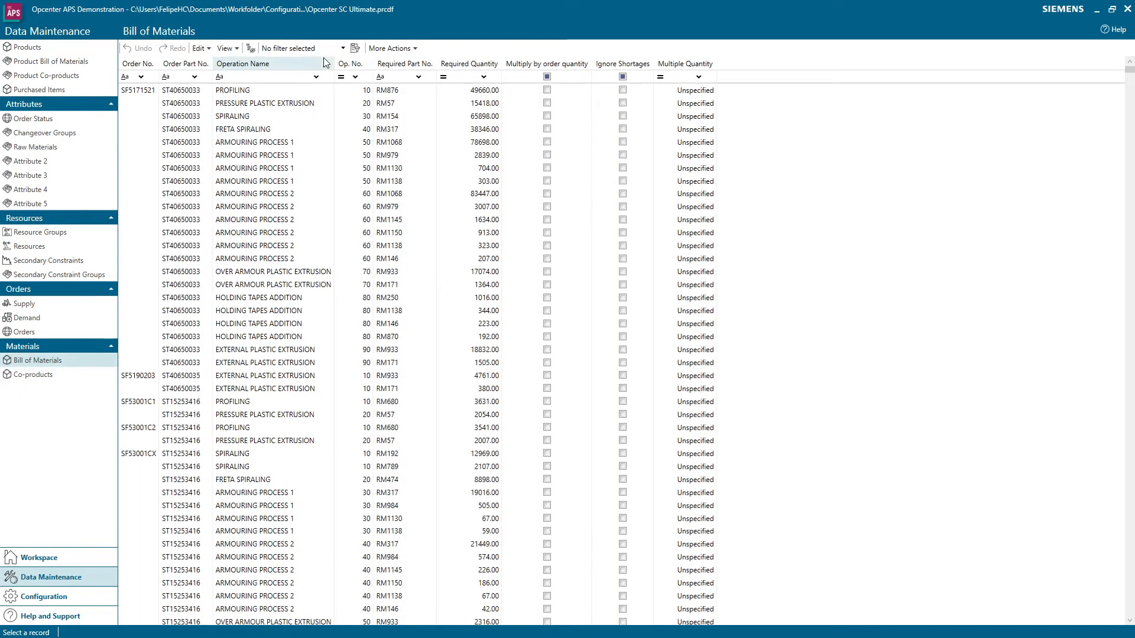
Step: Examine the field, operator and value of the Bill of Materials filter Quantity >= 5000 and leave it without saving
click(355, 49)
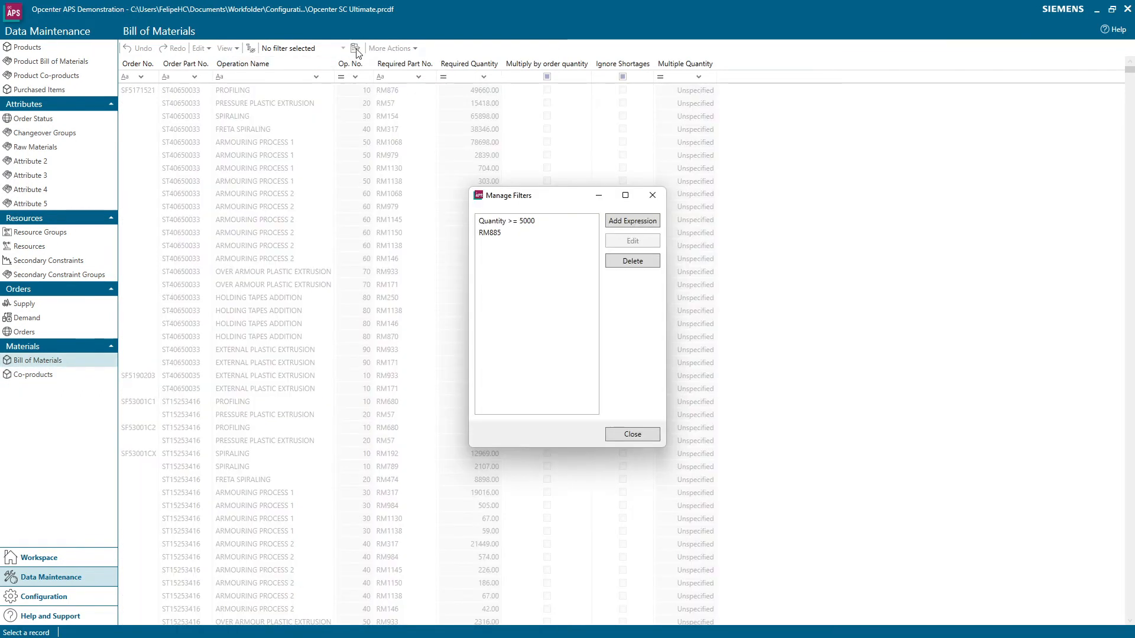
click(506, 222)
click(640, 243)
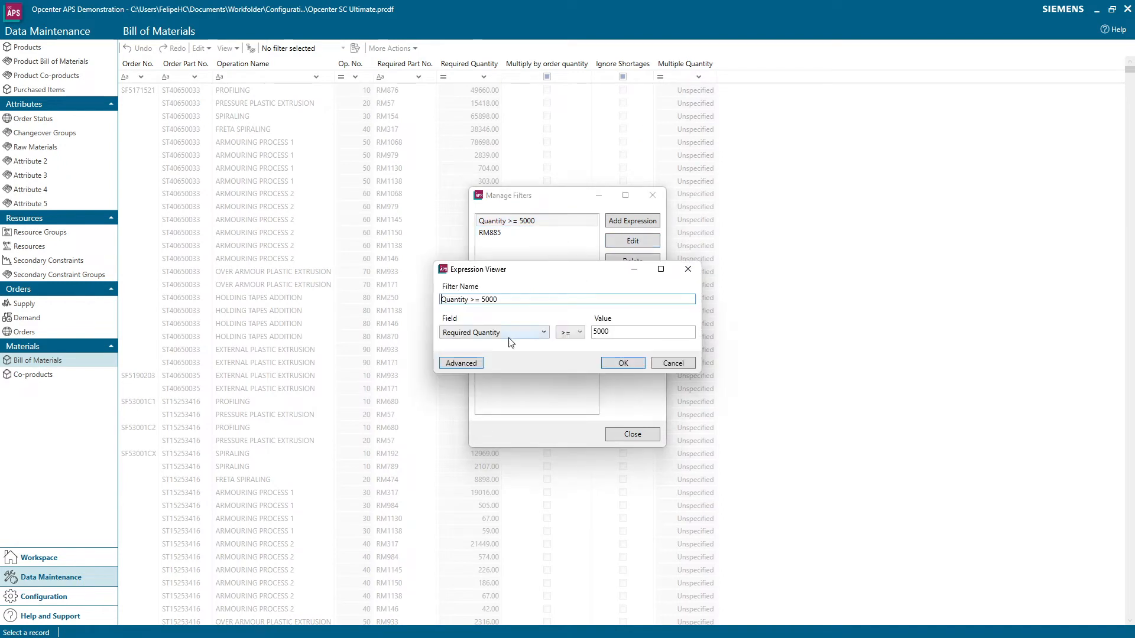
double_click(619, 331)
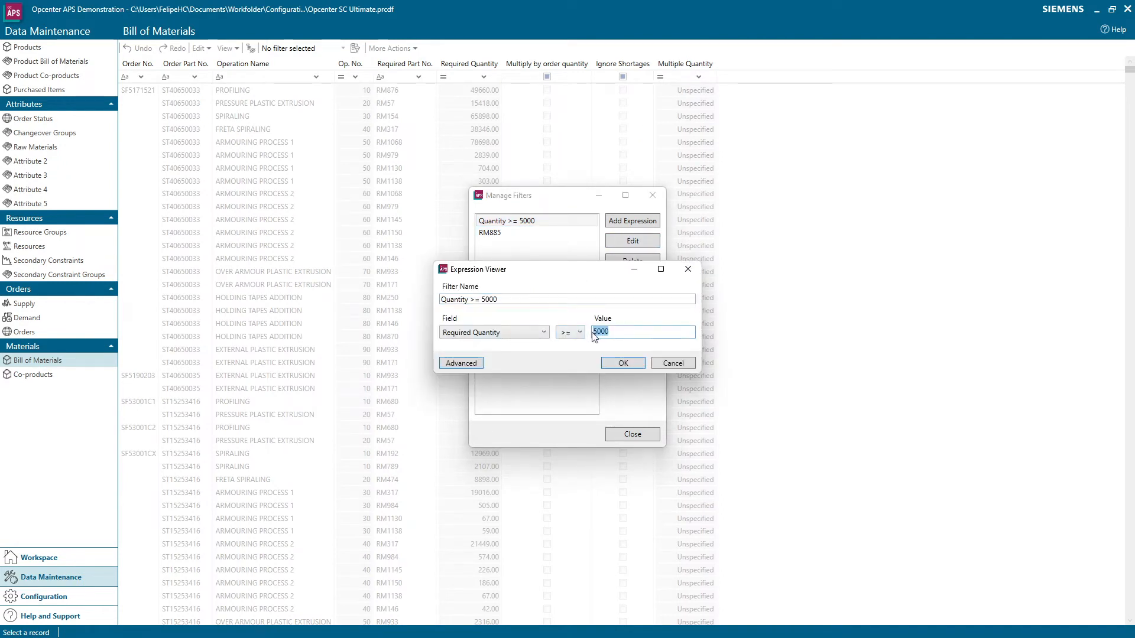
click(672, 362)
Step: Examine the expression settings of the Bill of Materials filter RM885 and leave it without saving
click(497, 233)
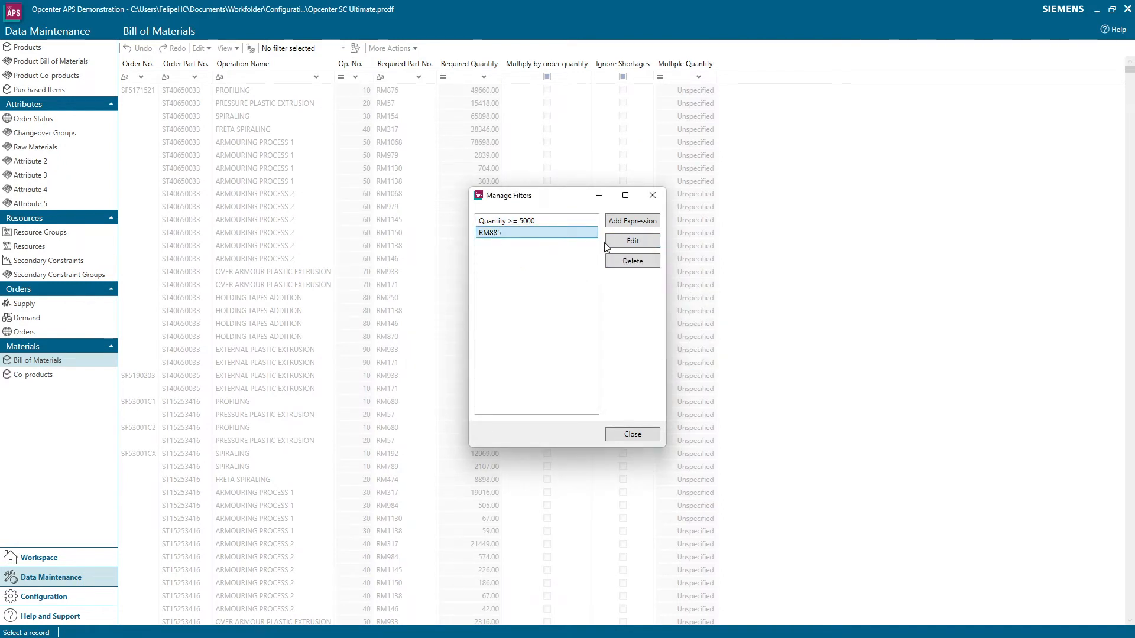
click(632, 240)
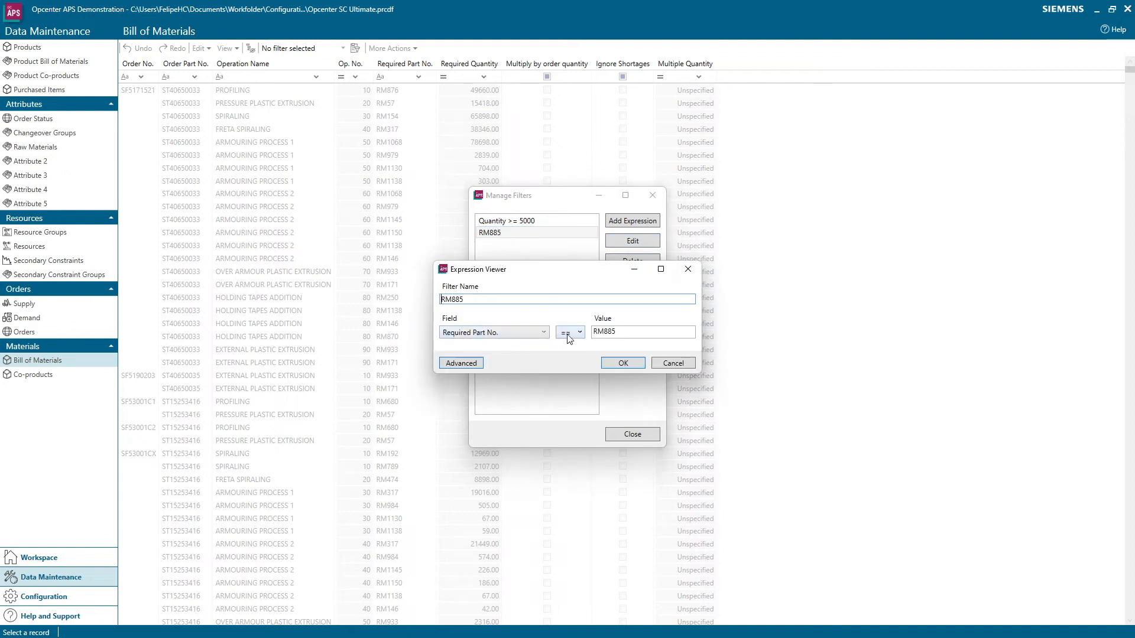
double_click(619, 333)
click(673, 363)
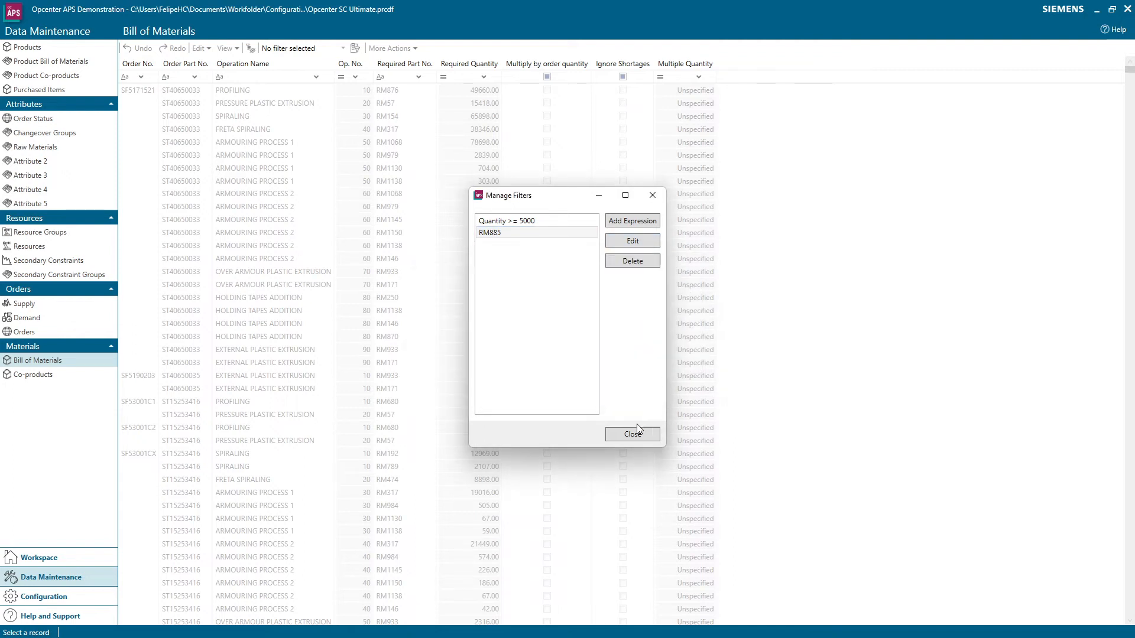
Step: Close the filter manager and apply both the Quantity >= 5000 and RM885 filters to the Bill of Materials table
click(630, 434)
click(342, 48)
click(264, 61)
click(264, 70)
click(310, 144)
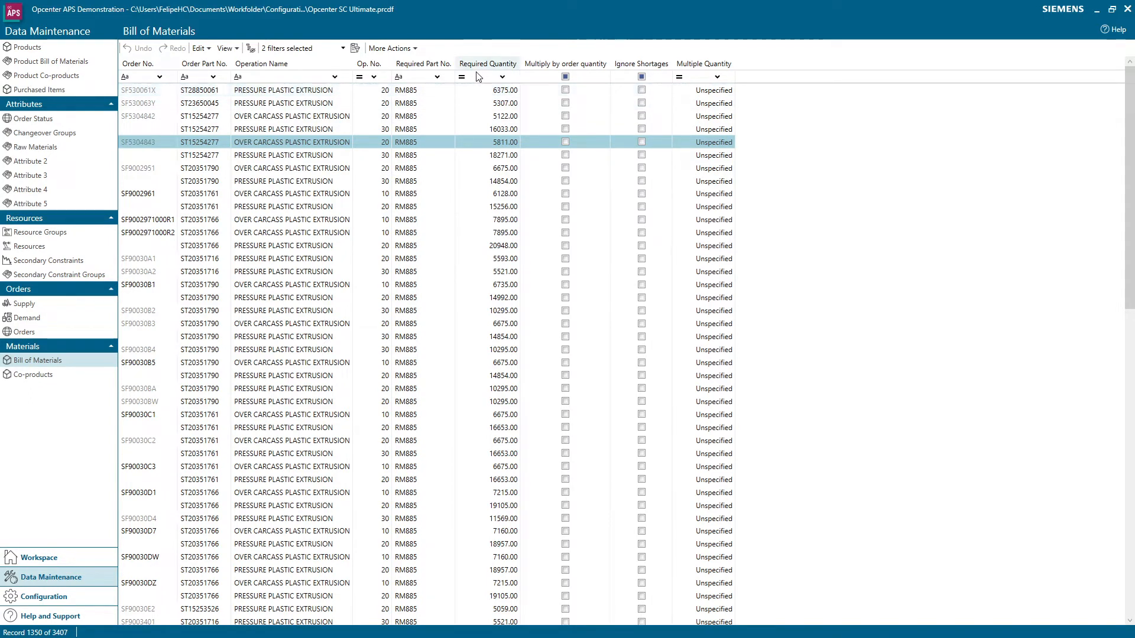
click(343, 49)
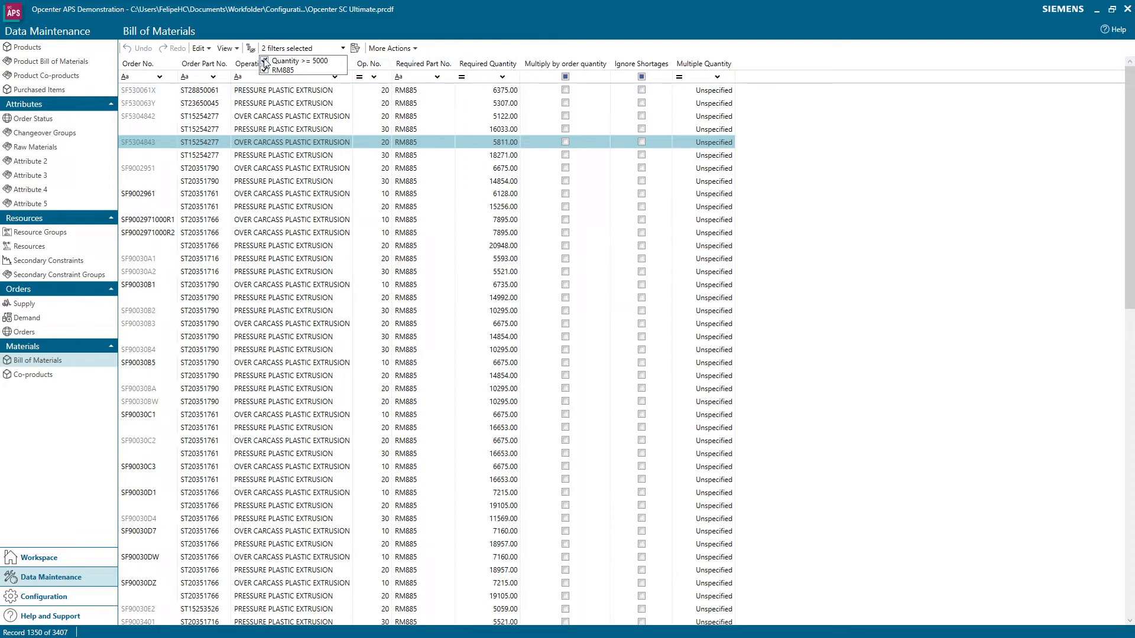
click(381, 234)
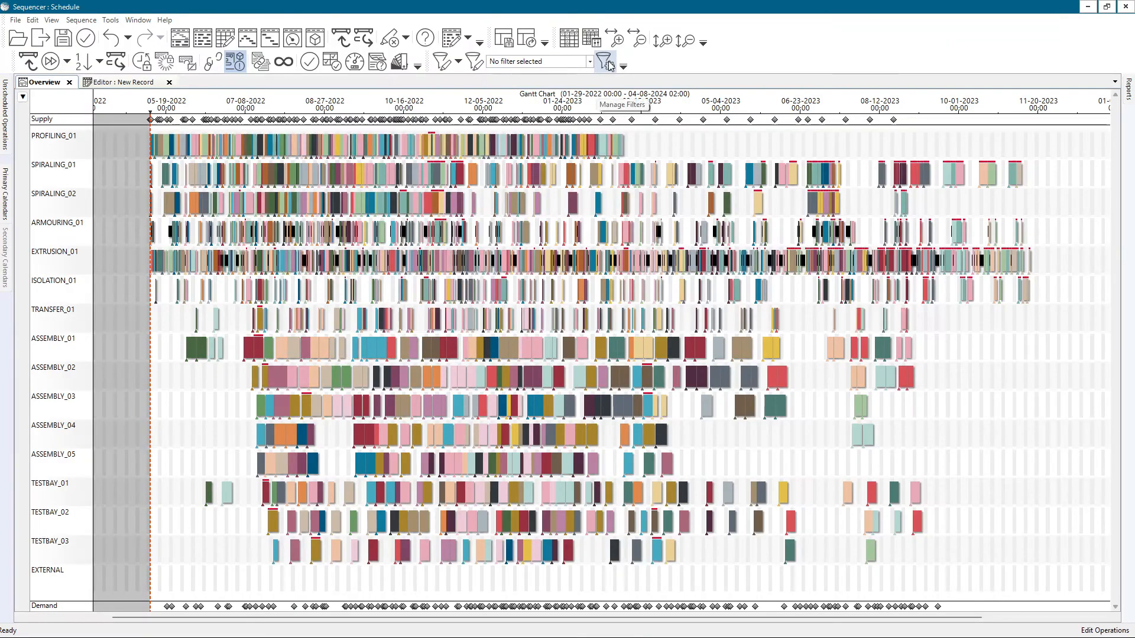
Step: Start a new composite filter for the Gantt chart and list the existing filters available for its AND group
click(609, 65)
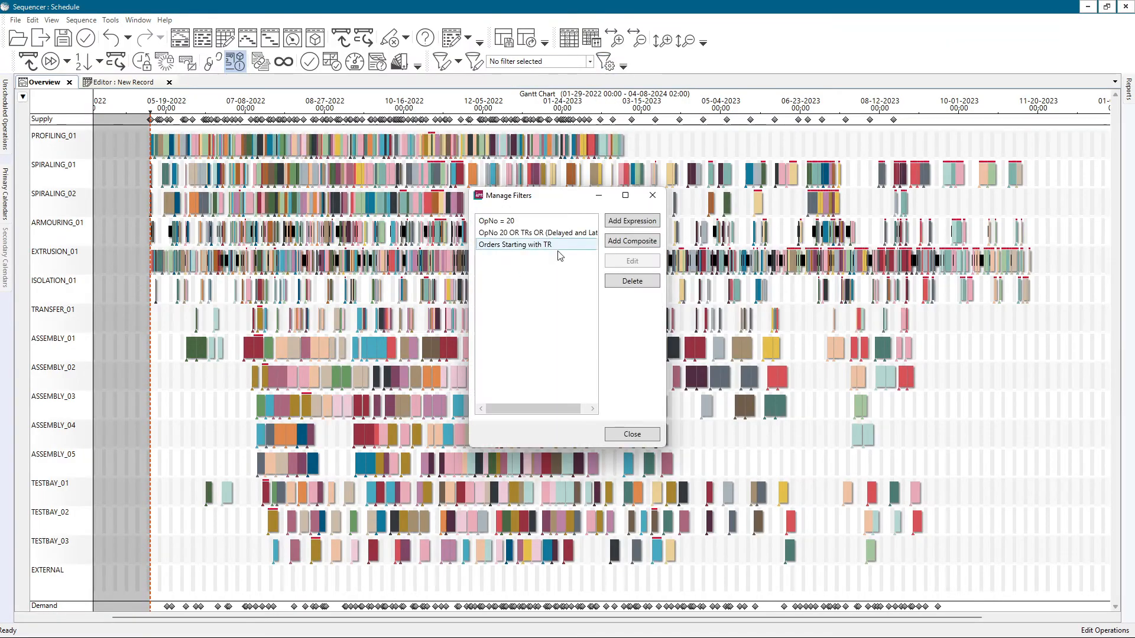
click(634, 237)
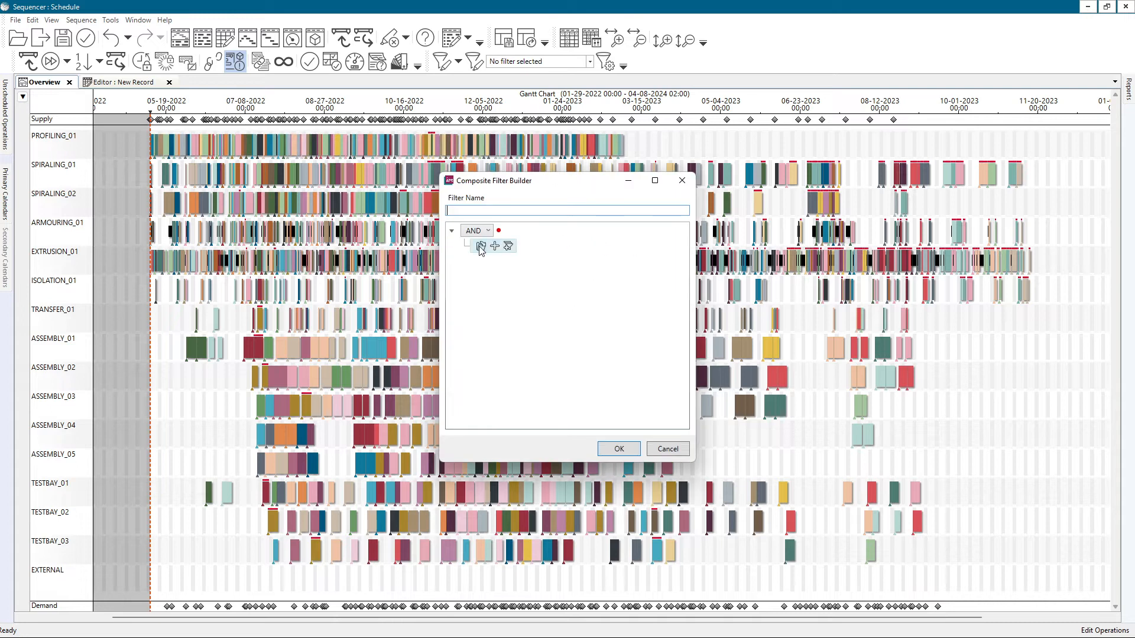
click(480, 246)
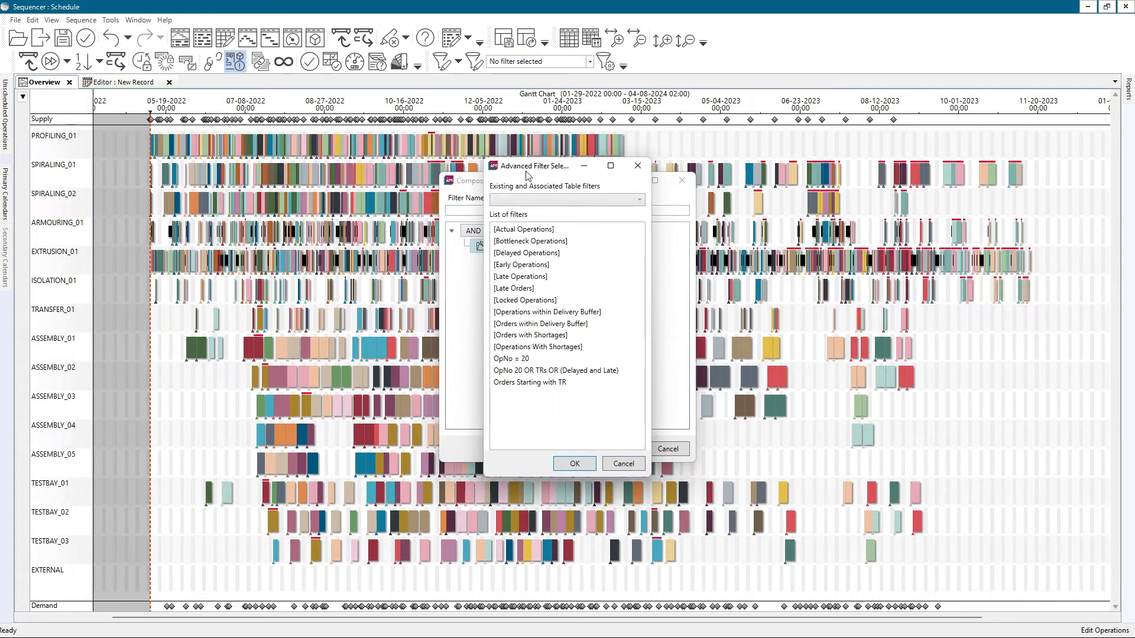
drag(528, 174, 733, 144)
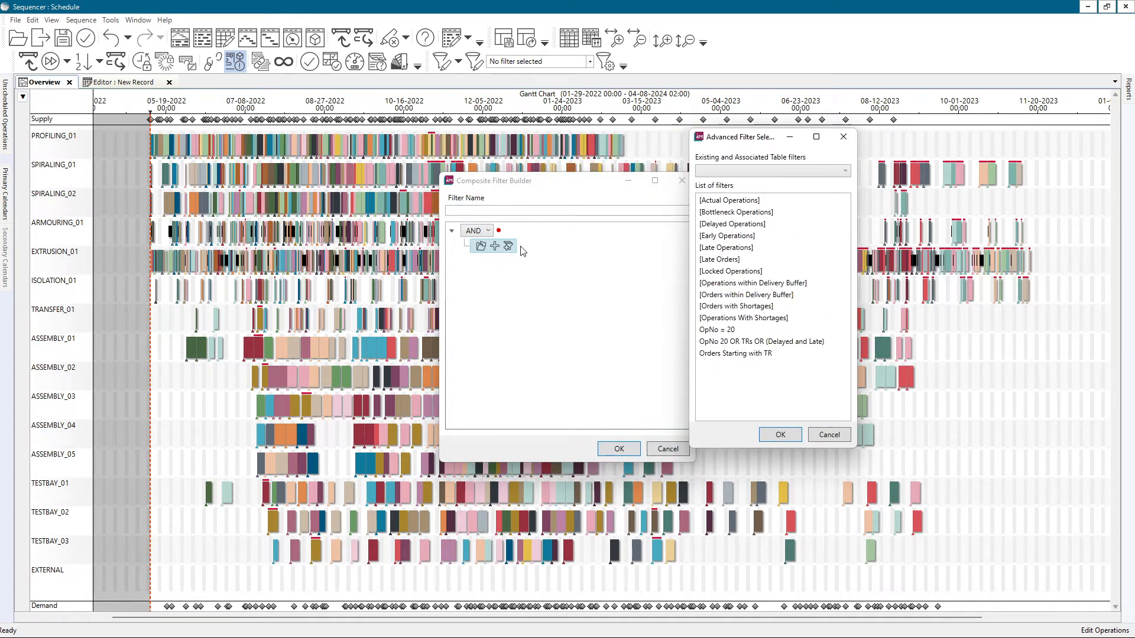
click(720, 171)
click(722, 213)
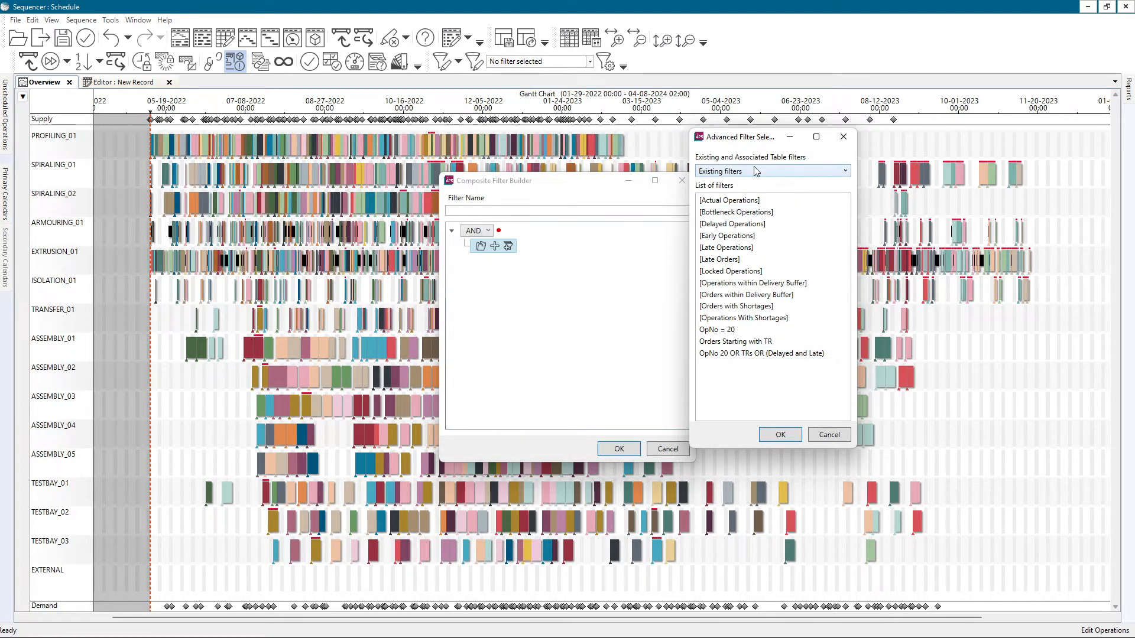
Step: Add the associated Bill of Materials filter RM885 to the composite filter's AND group
click(755, 171)
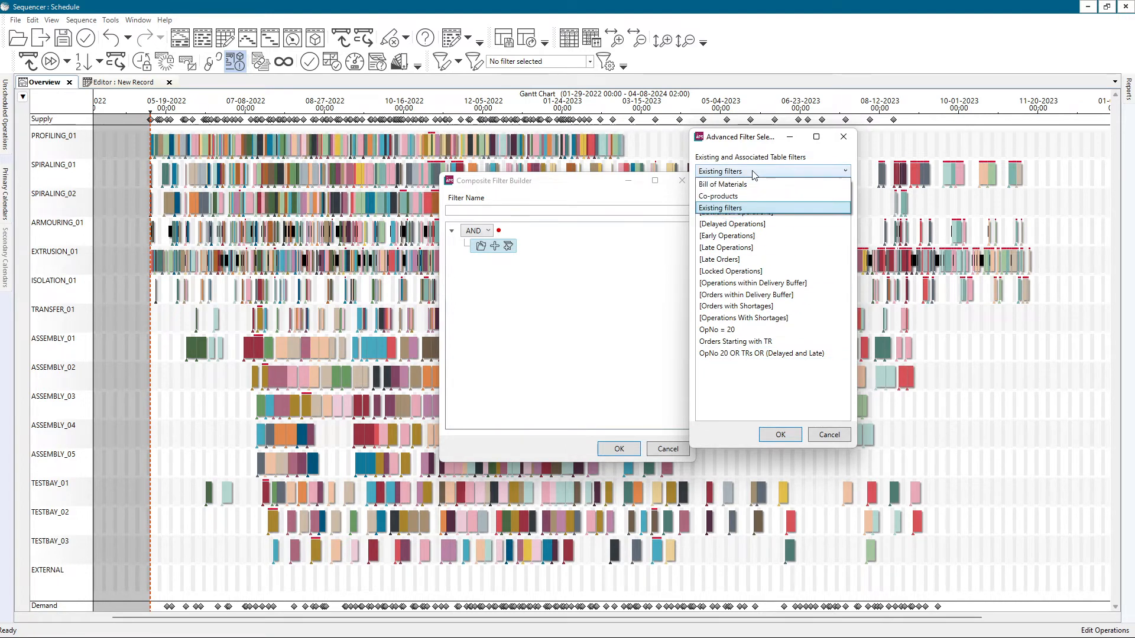
click(720, 185)
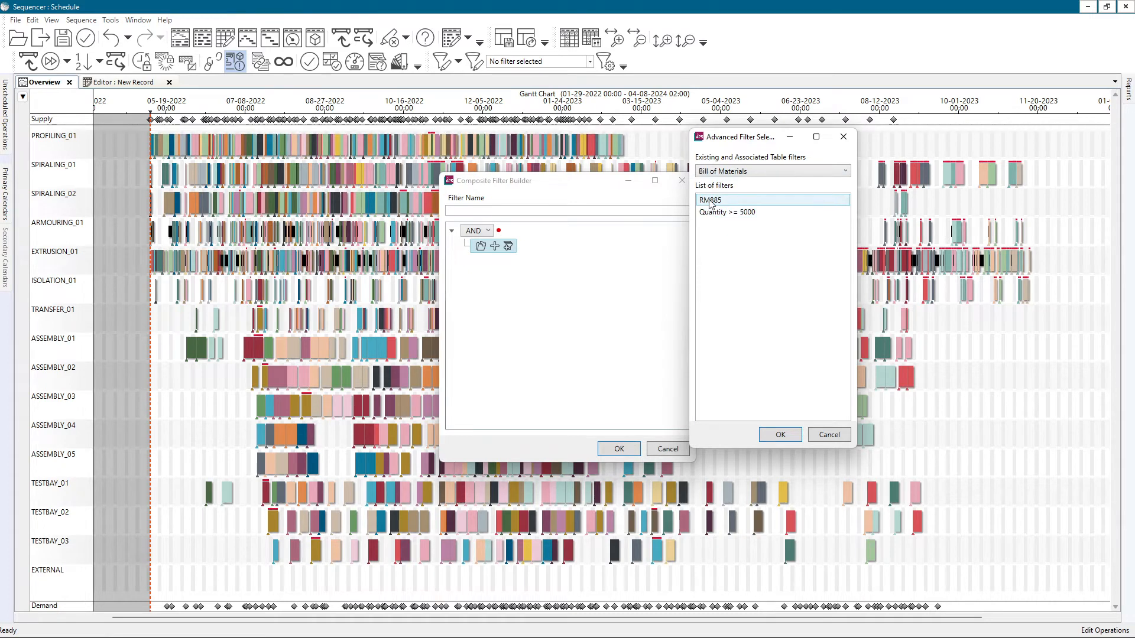
click(709, 202)
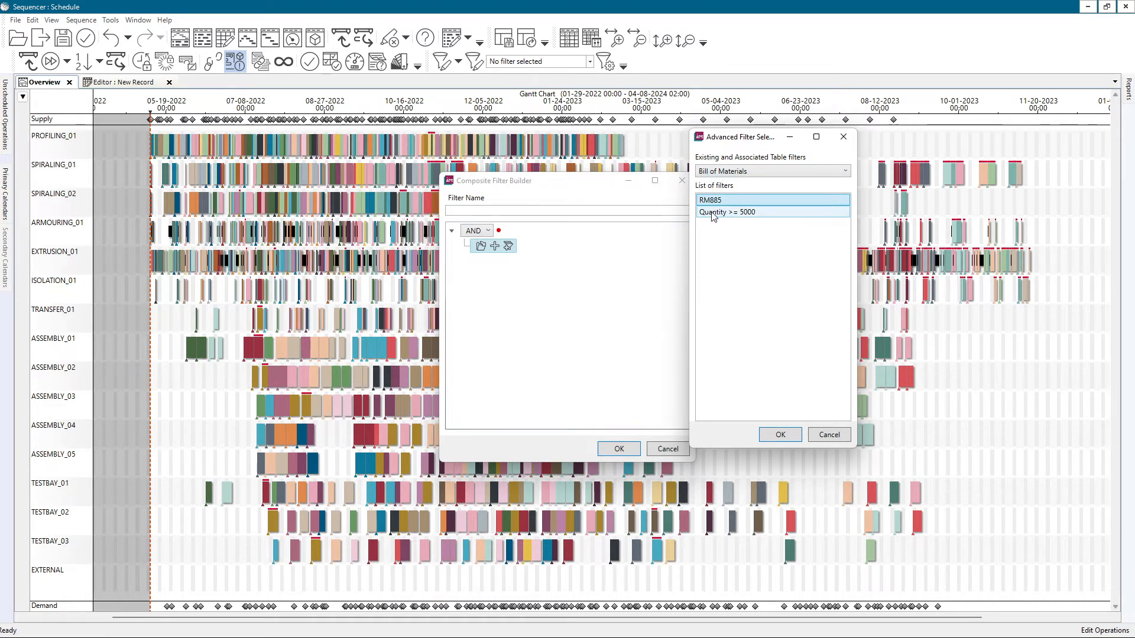
click(713, 214)
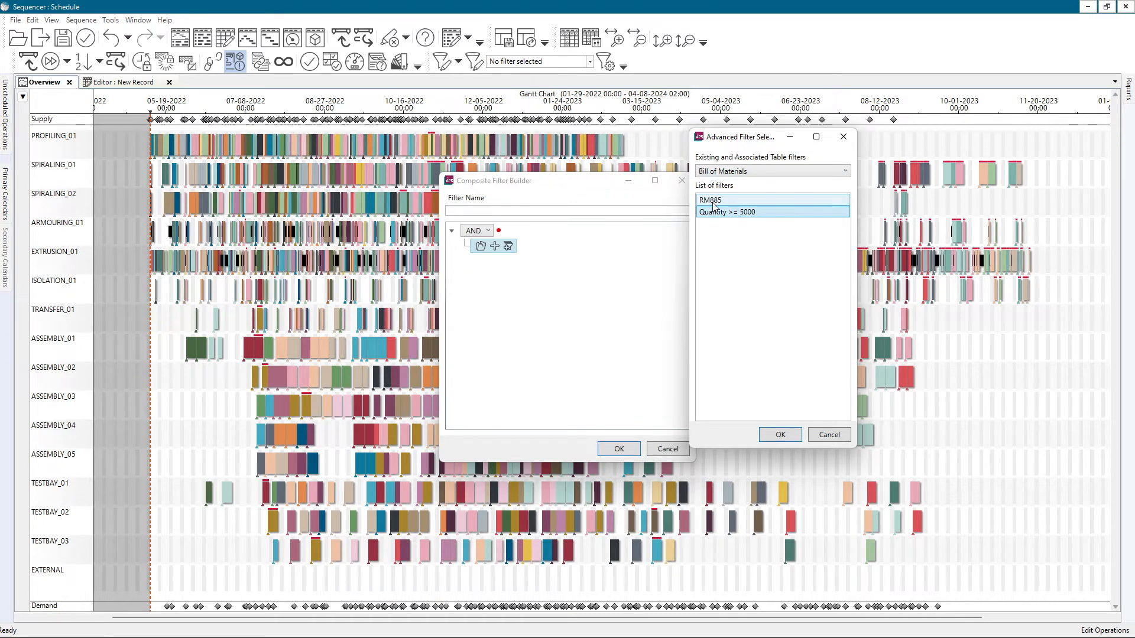
click(714, 203)
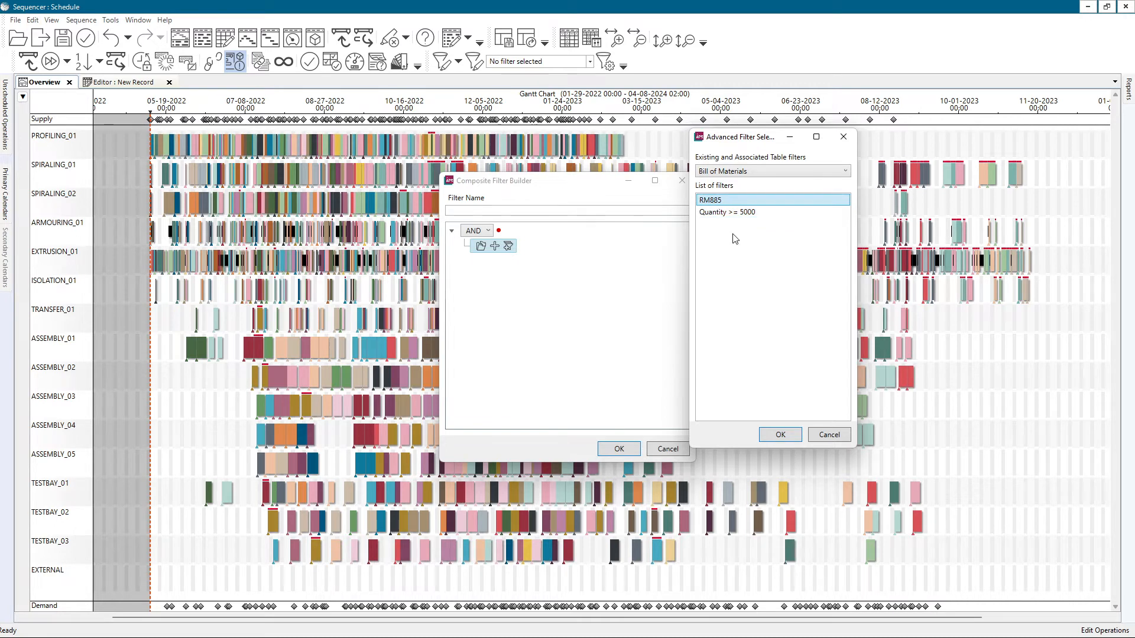
click(781, 436)
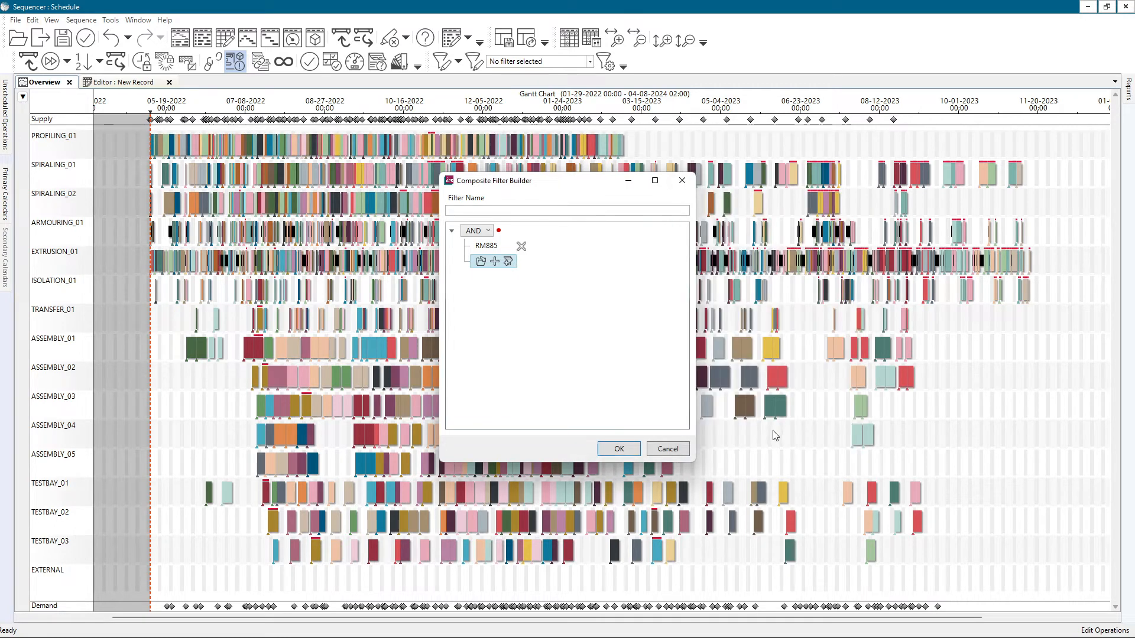
Step: Add the Bill of Materials filter Quantity >= 5000 to the same AND group
click(480, 262)
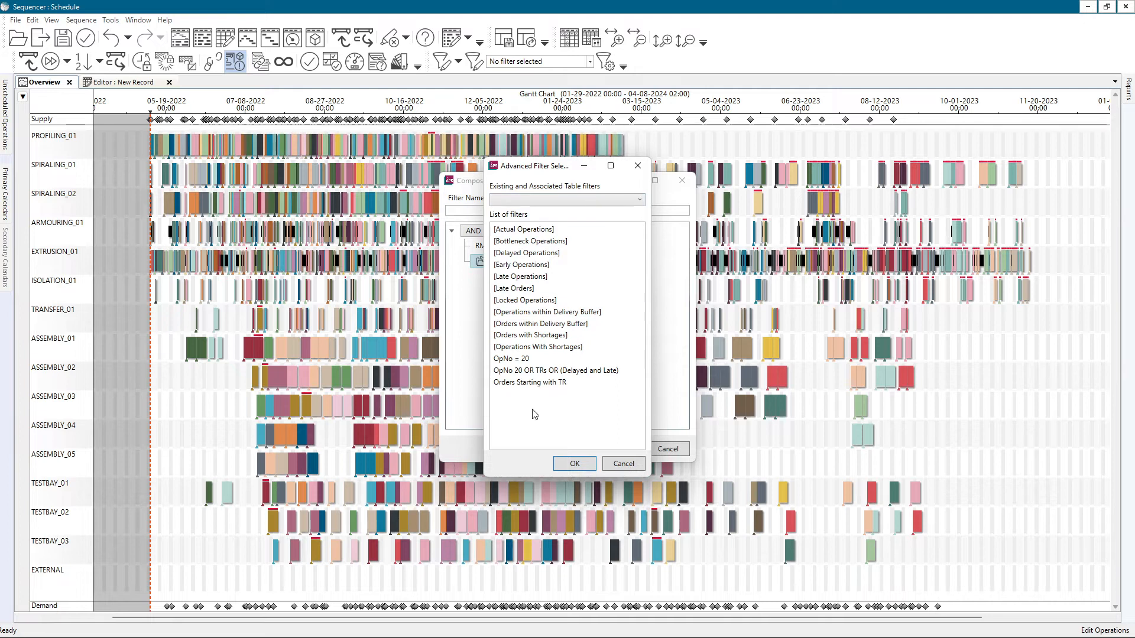
click(535, 204)
click(535, 219)
click(521, 243)
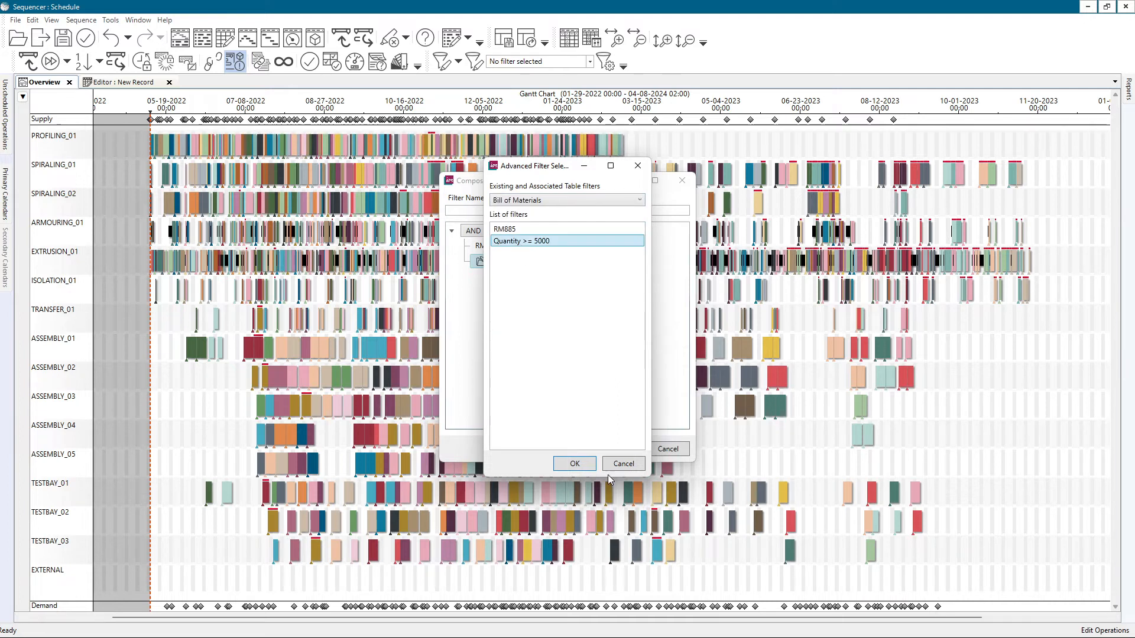
click(574, 464)
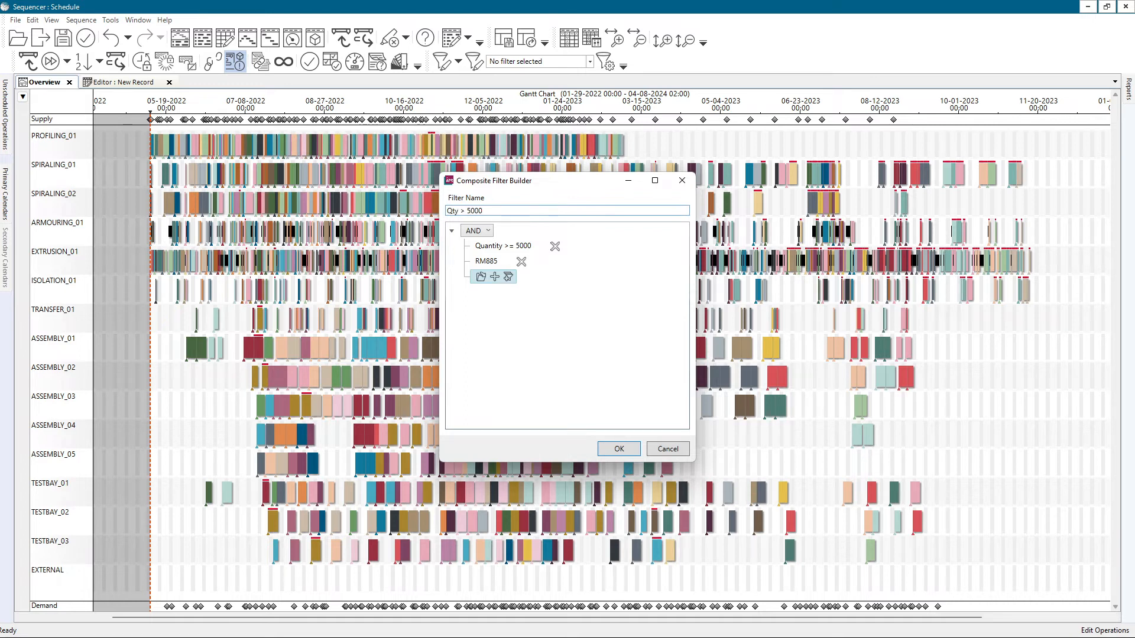
Step: Name the composite filter "Qty > 5000 AND RM885", save it and close the filter manager
key(BackSpace)
key(BackSpace)
key(BackSpace)
key(BackSpace)
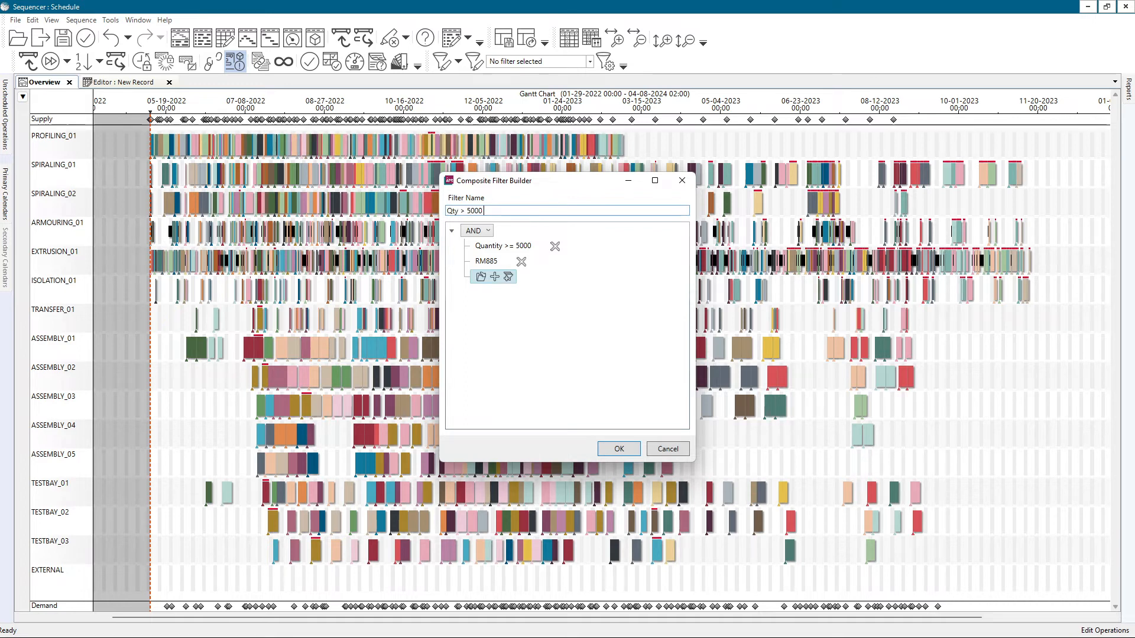
text(AND RM885)
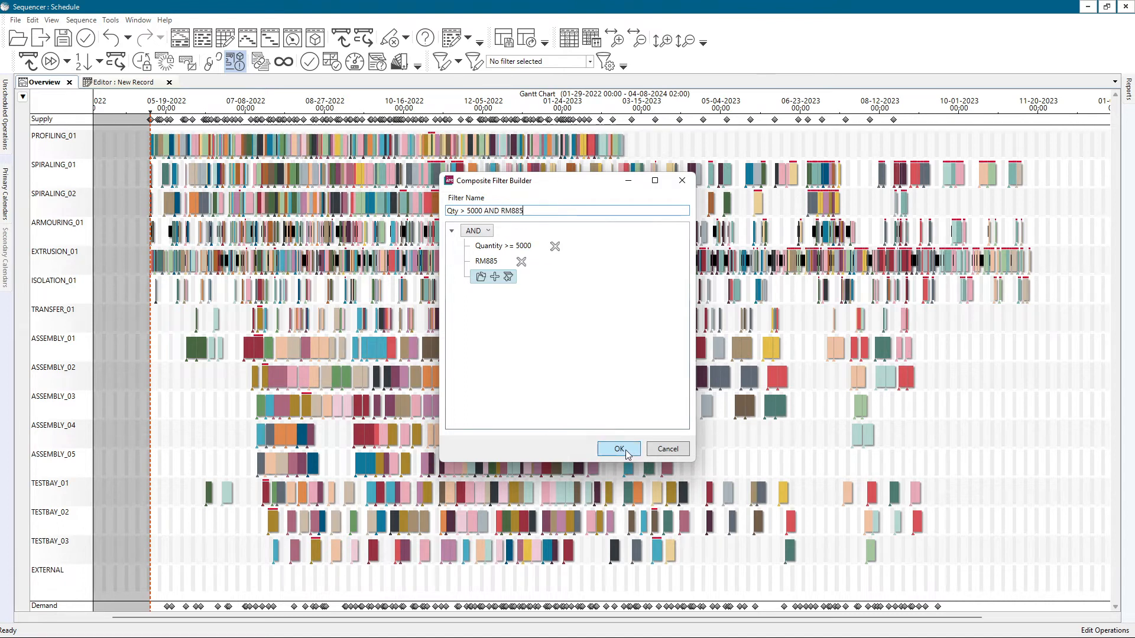
click(618, 449)
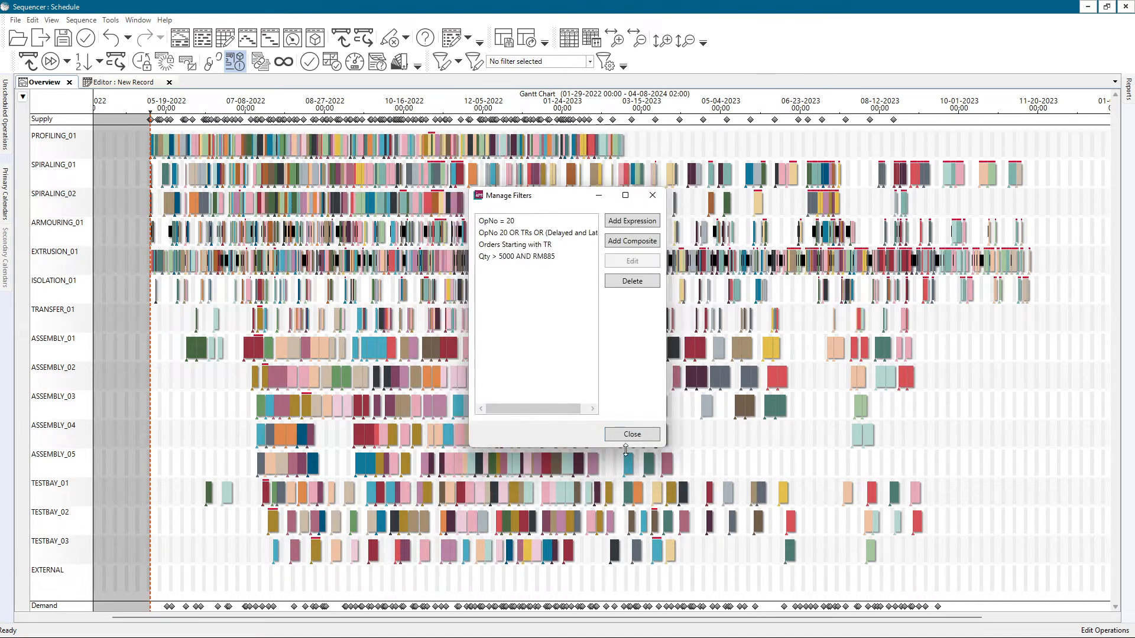
click(631, 435)
Step: Select the Qty > 5000 AND RM885 filter and highlight its matching operations on the Gantt chart
click(590, 61)
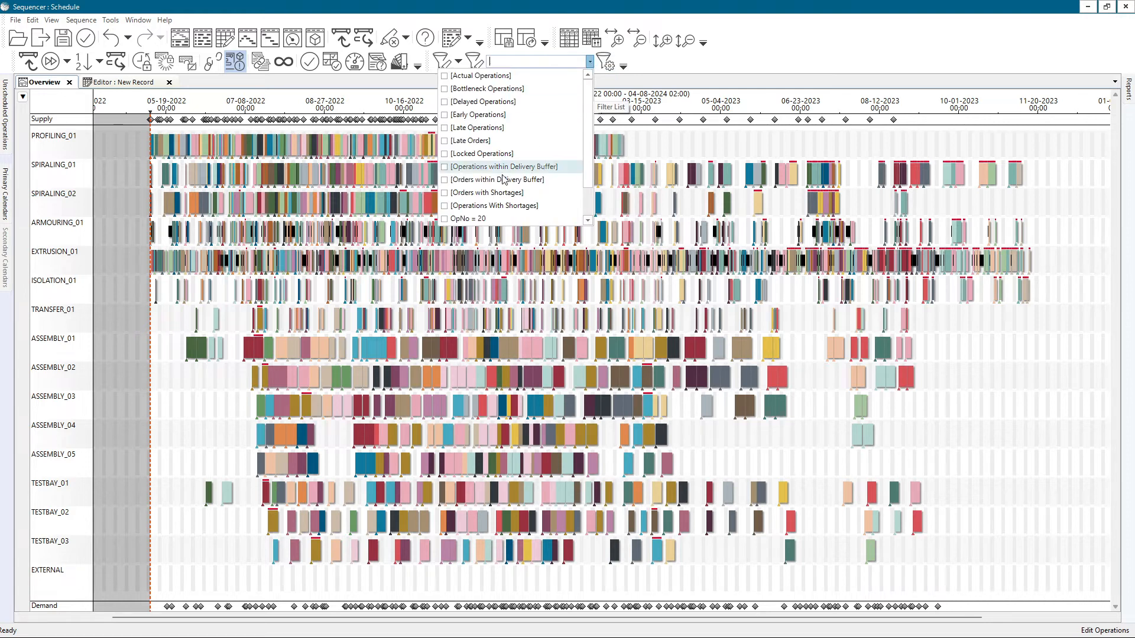
click(485, 219)
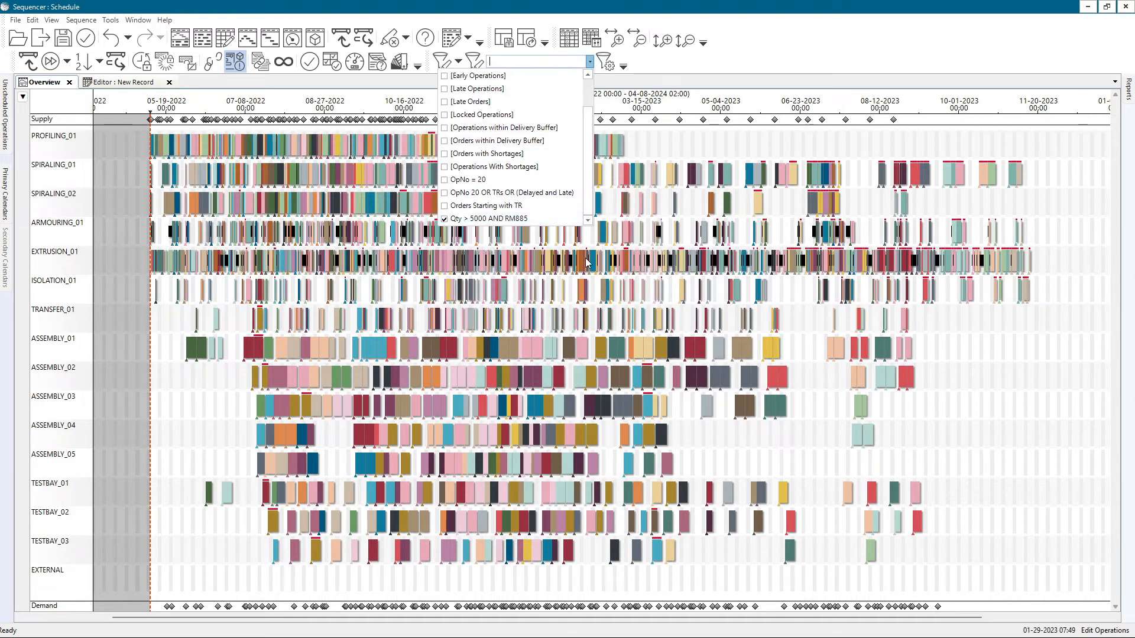
click(721, 151)
click(474, 61)
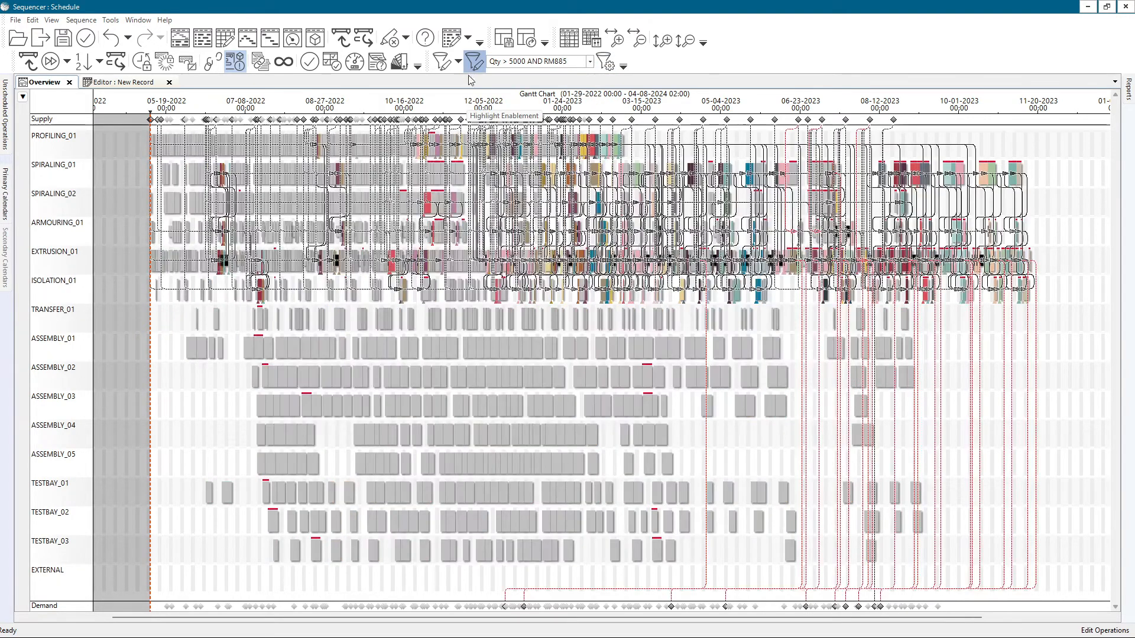
Step: Hide the link lines between operations on the Gantt chart and examine the highlighted operations more closely
click(52, 20)
click(113, 276)
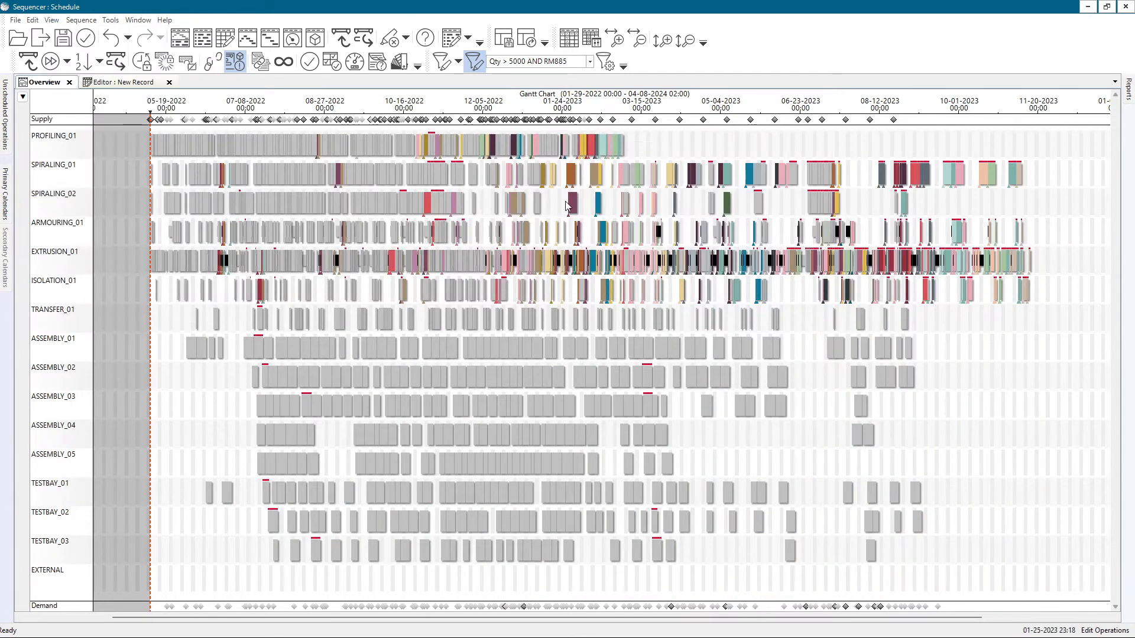
scroll(566, 203, up, 3)
scroll(566, 203, down, 2)
scroll(597, 236, down, 2)
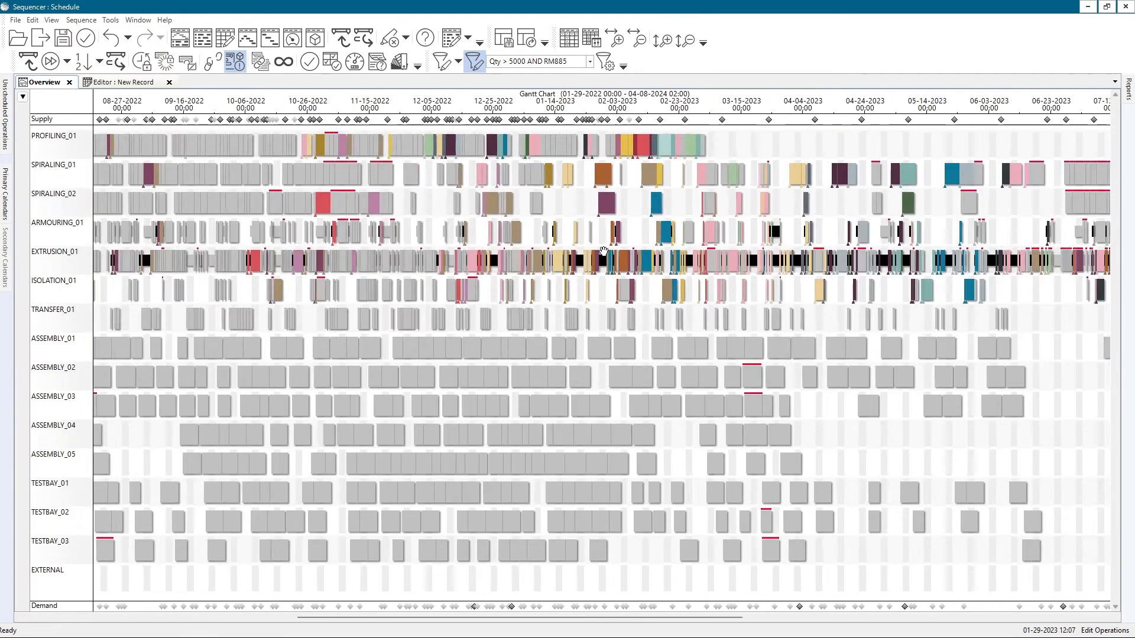
scroll(603, 251, up, 3)
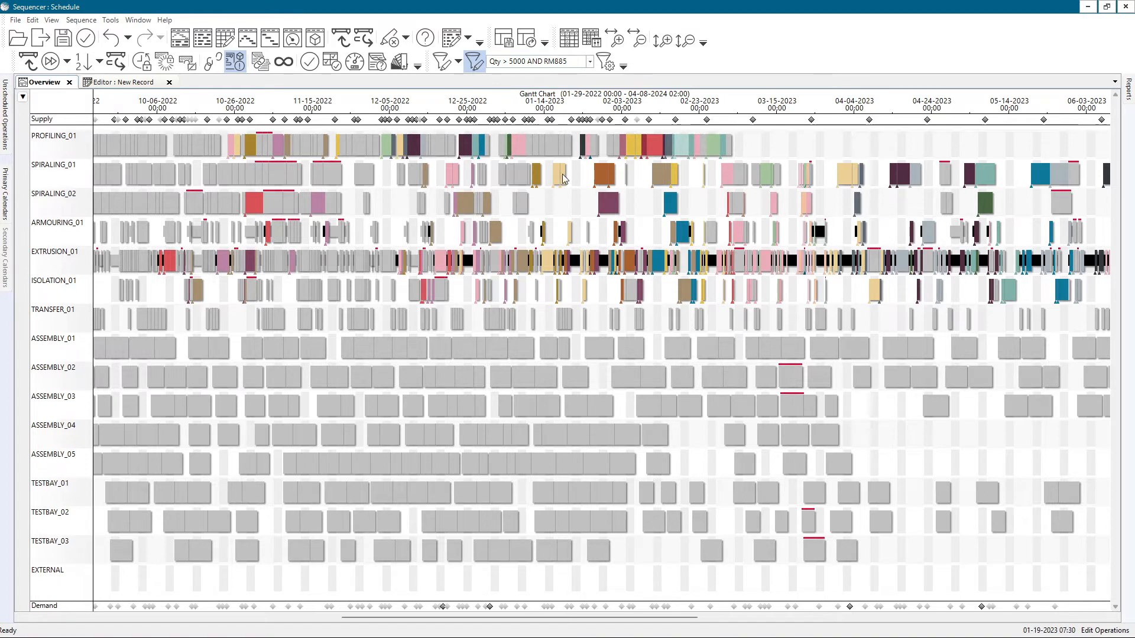
Step: Turn off the filter highlighting and show a SPIRALING_01 operation in the Material Explorer
click(474, 60)
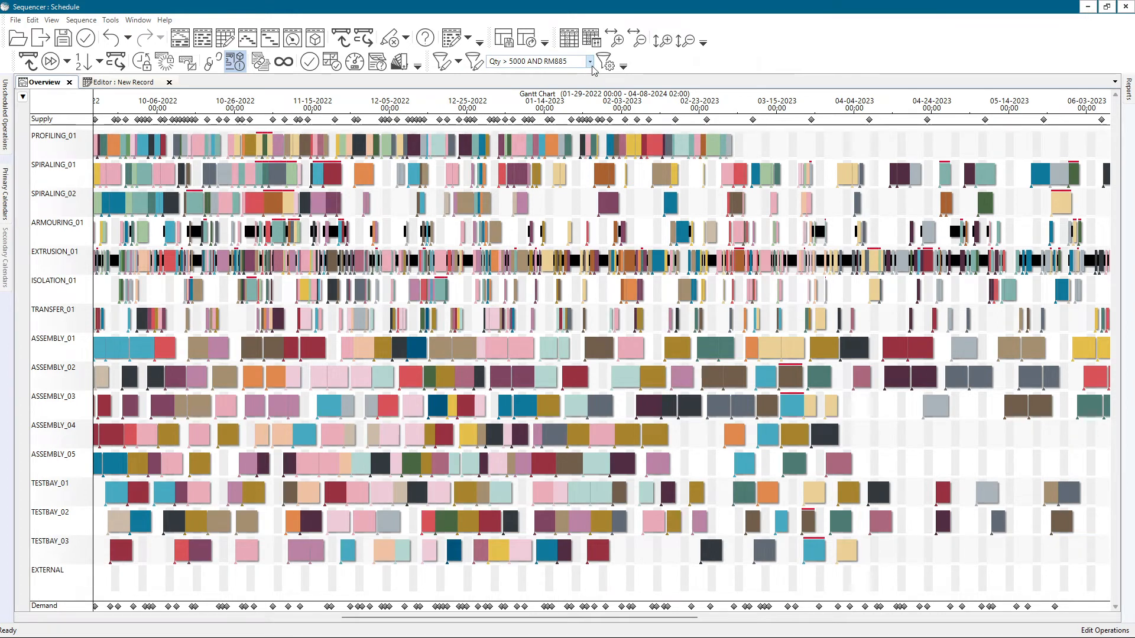
right_click(523, 172)
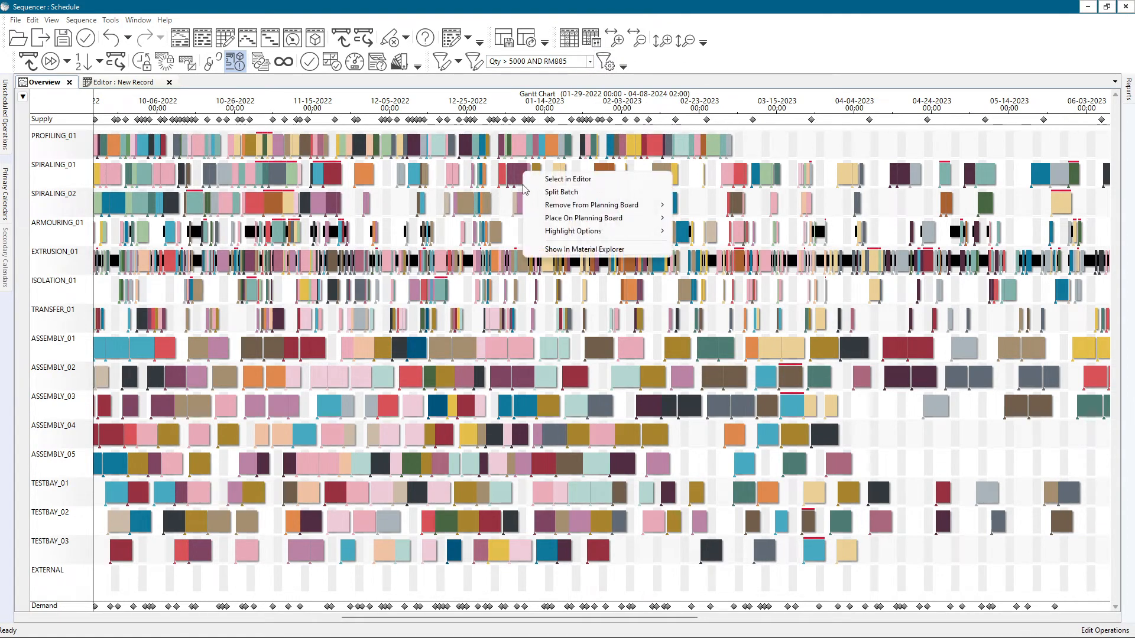
click(554, 250)
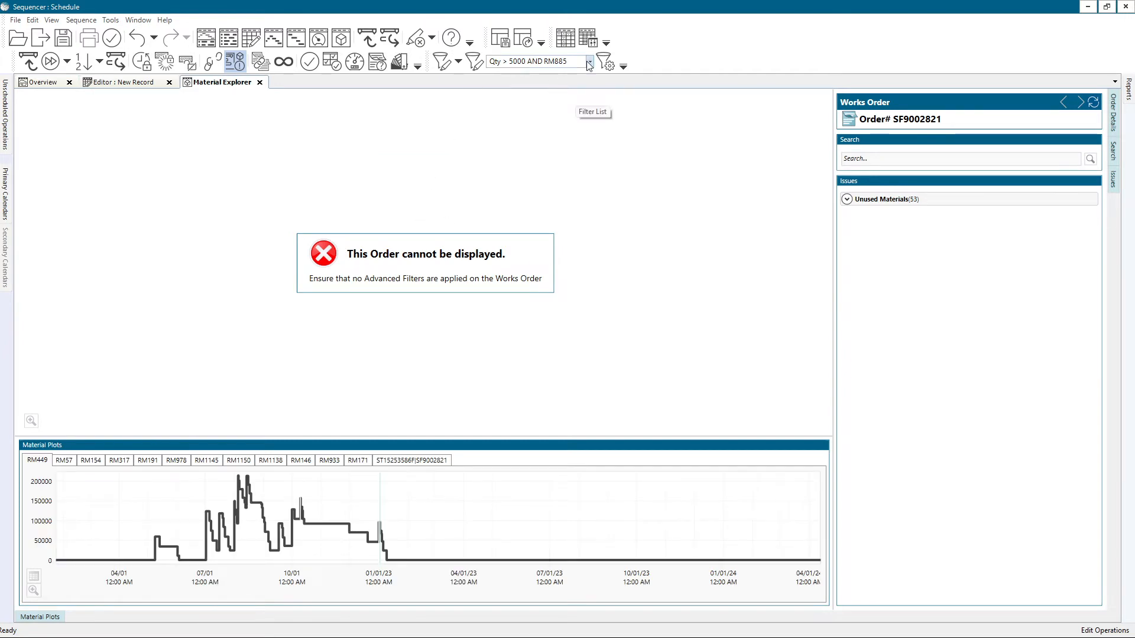
Step: Deselect the Qty > 5000 AND RM885 filter for the order shown in the Material Explorer
click(589, 61)
click(445, 219)
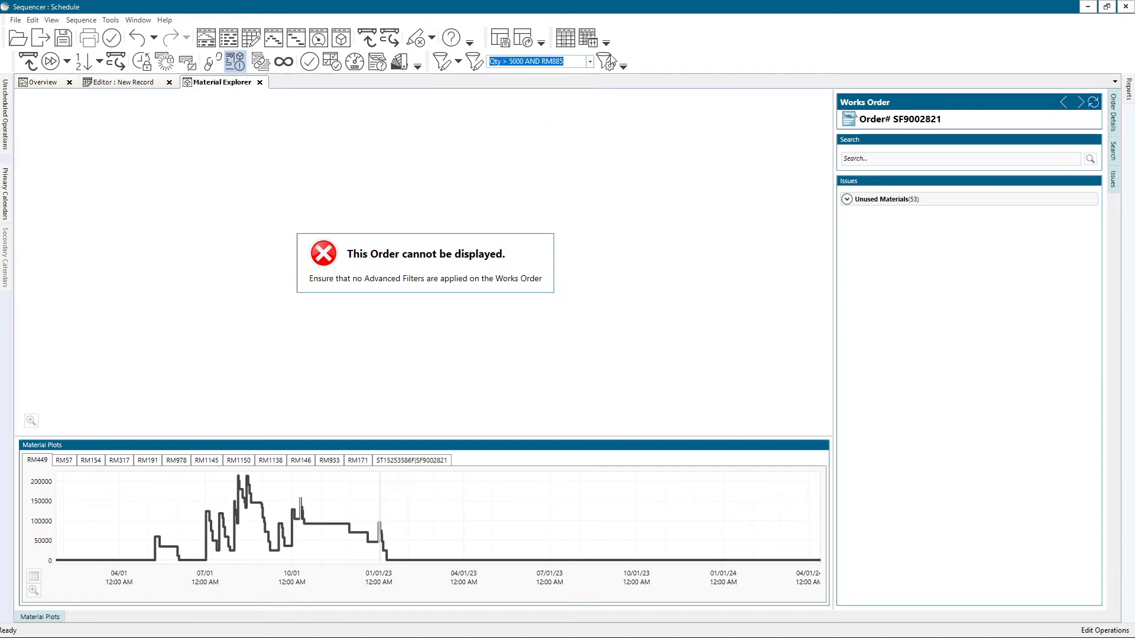
click(589, 61)
scroll(444, 222, down, 1)
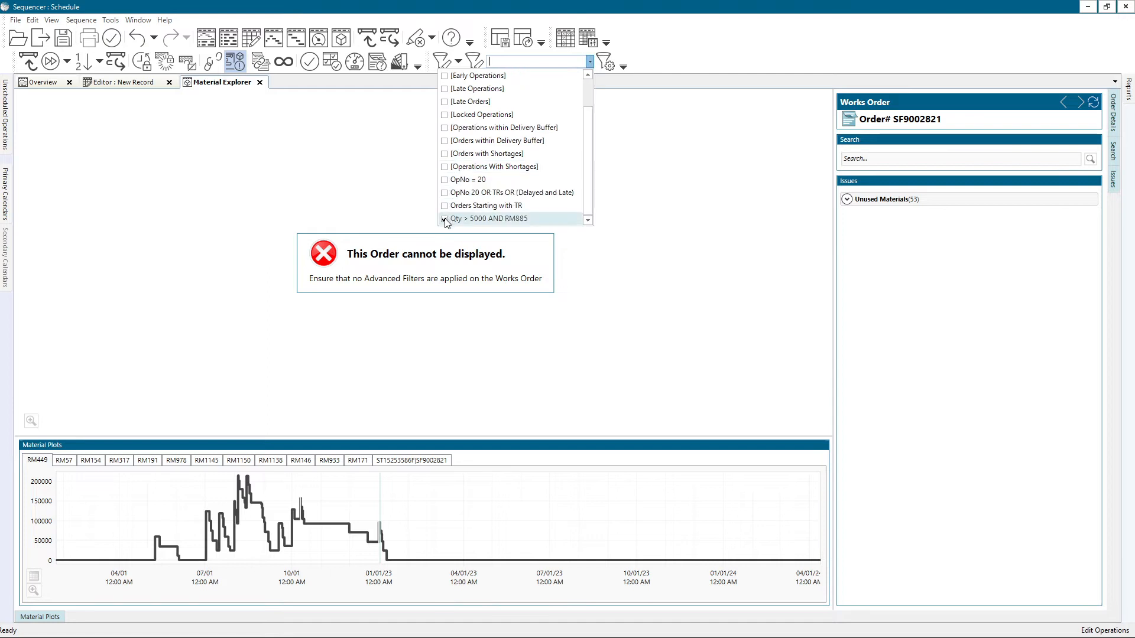
click(670, 307)
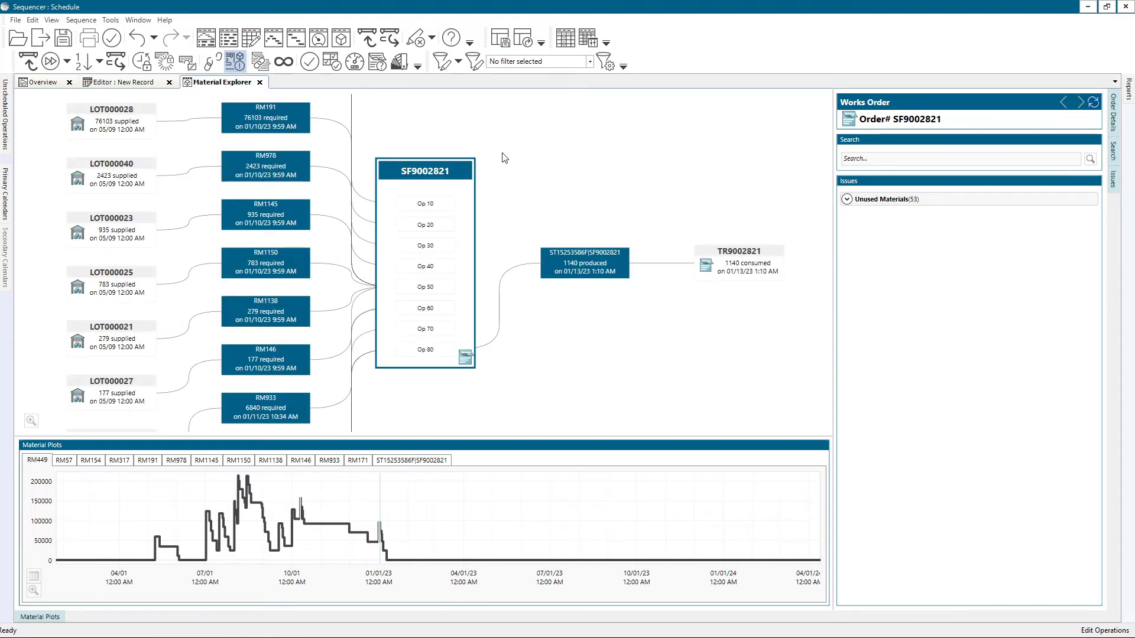
Step: Apply the OpNo = 20 filter to the order shown in the Material Explorer
click(590, 61)
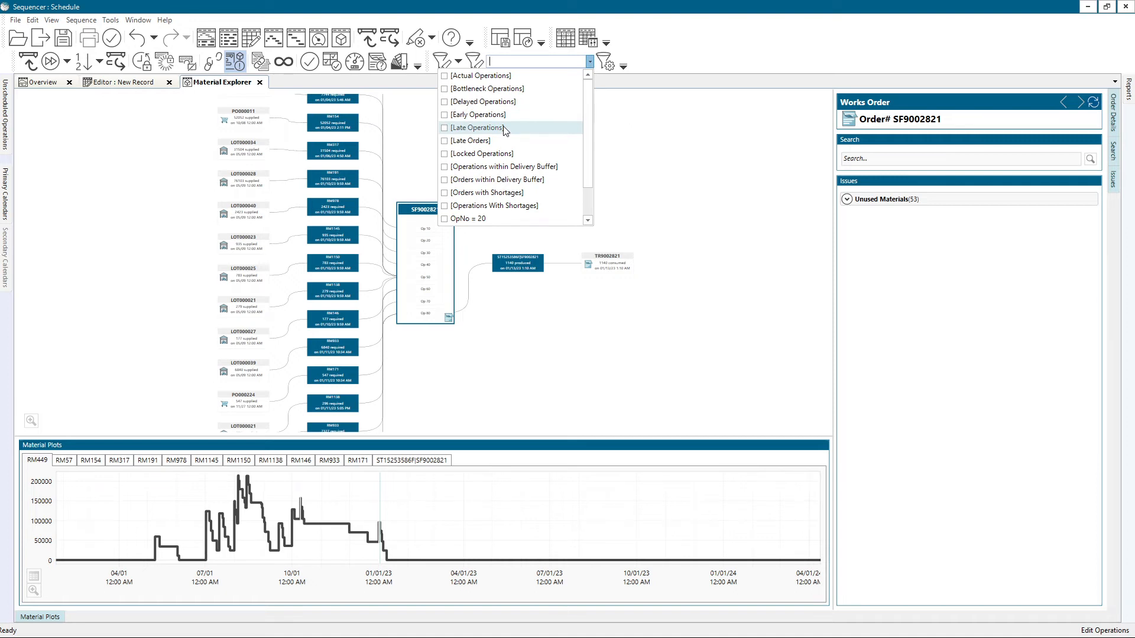
scroll(505, 130, down, 1)
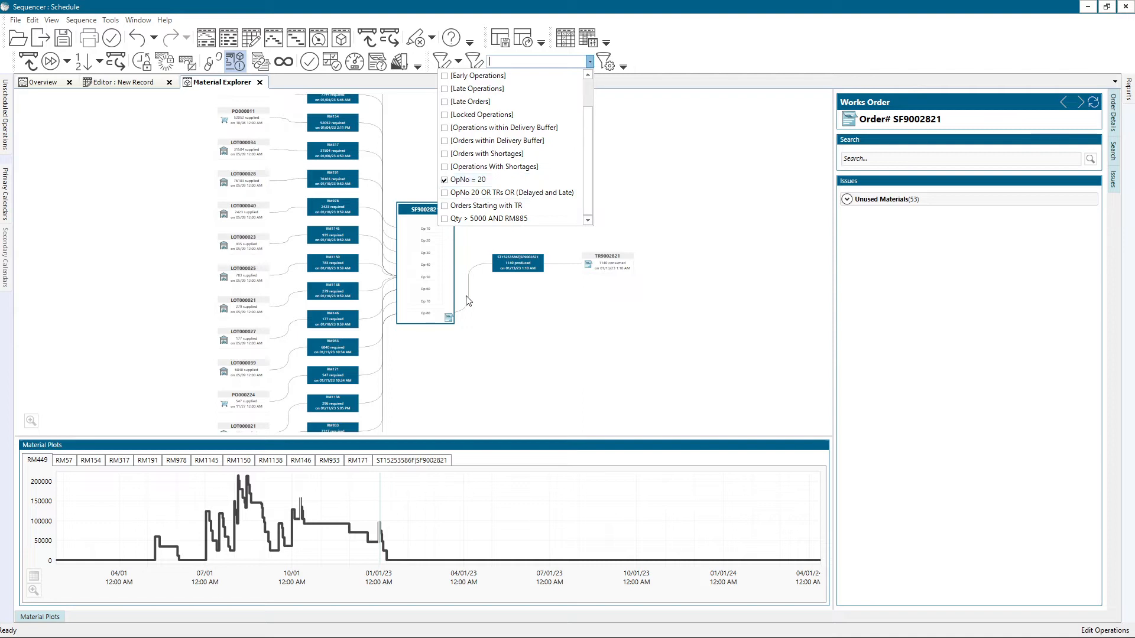
click(446, 179)
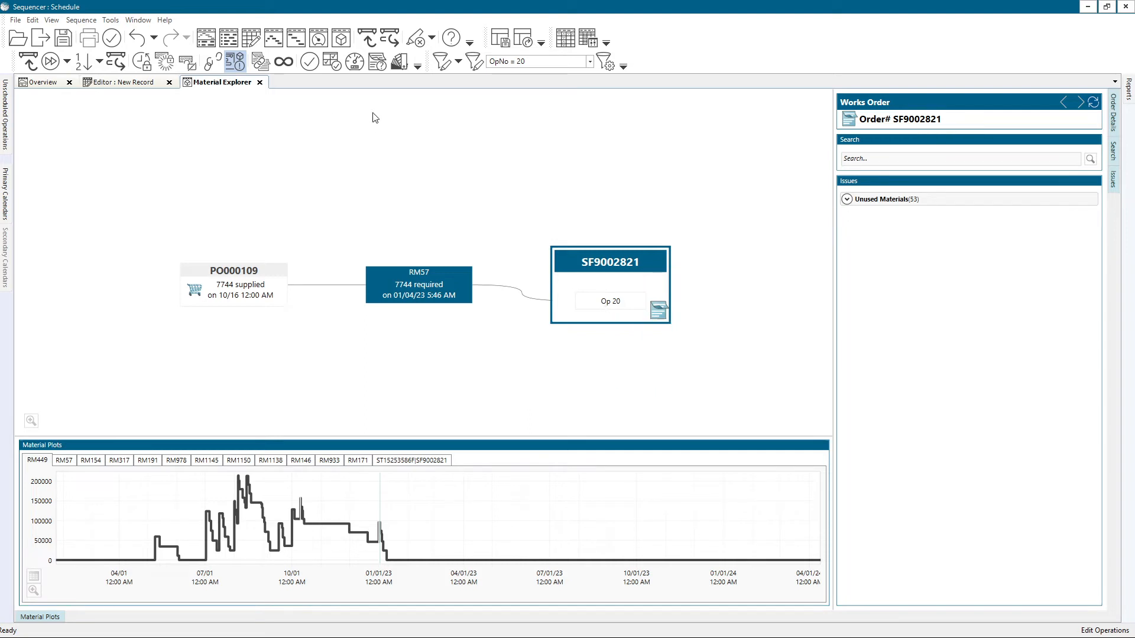
Step: Return to the Gantt chart, replace the OpNo = 20 filter with Qty > 5000 AND RM885, and highlight the matching operations
click(260, 82)
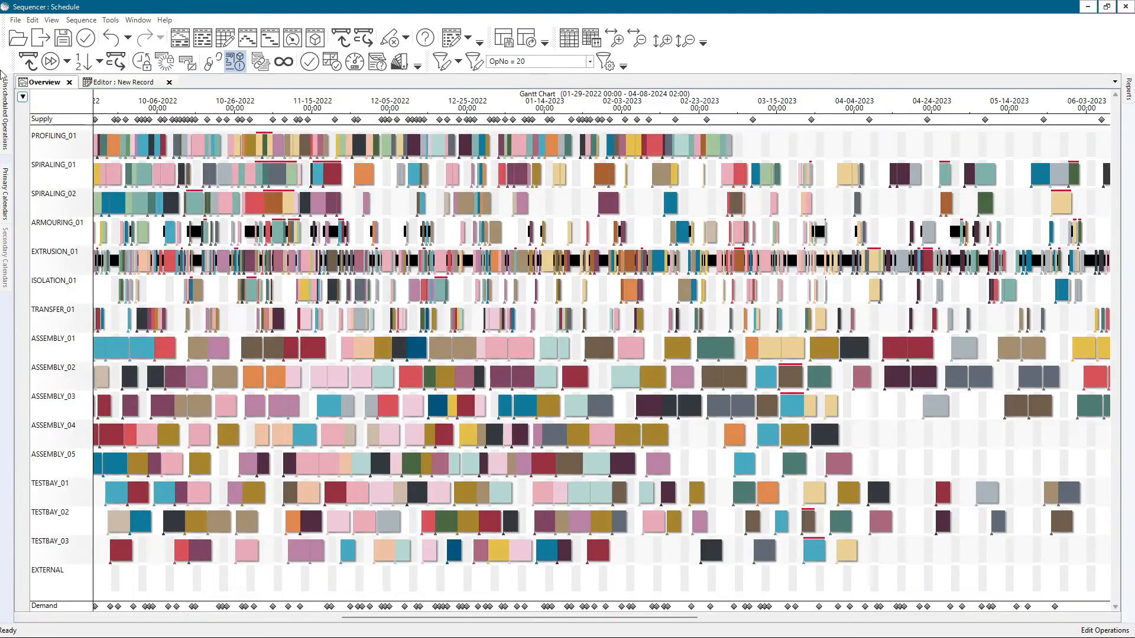
click(590, 62)
click(445, 193)
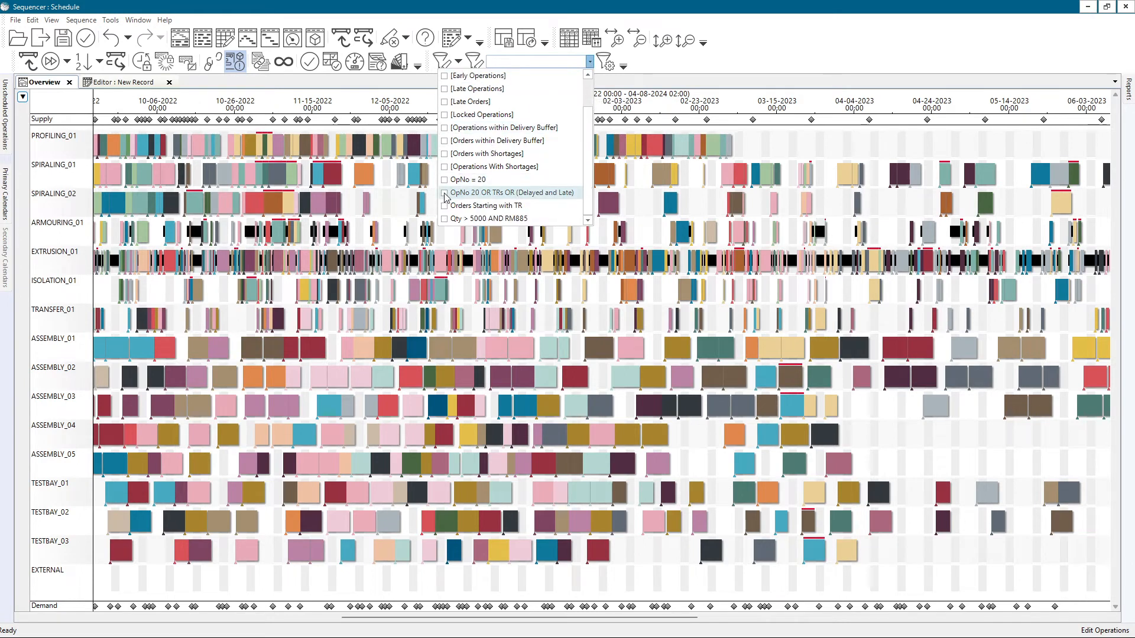
click(445, 220)
click(684, 202)
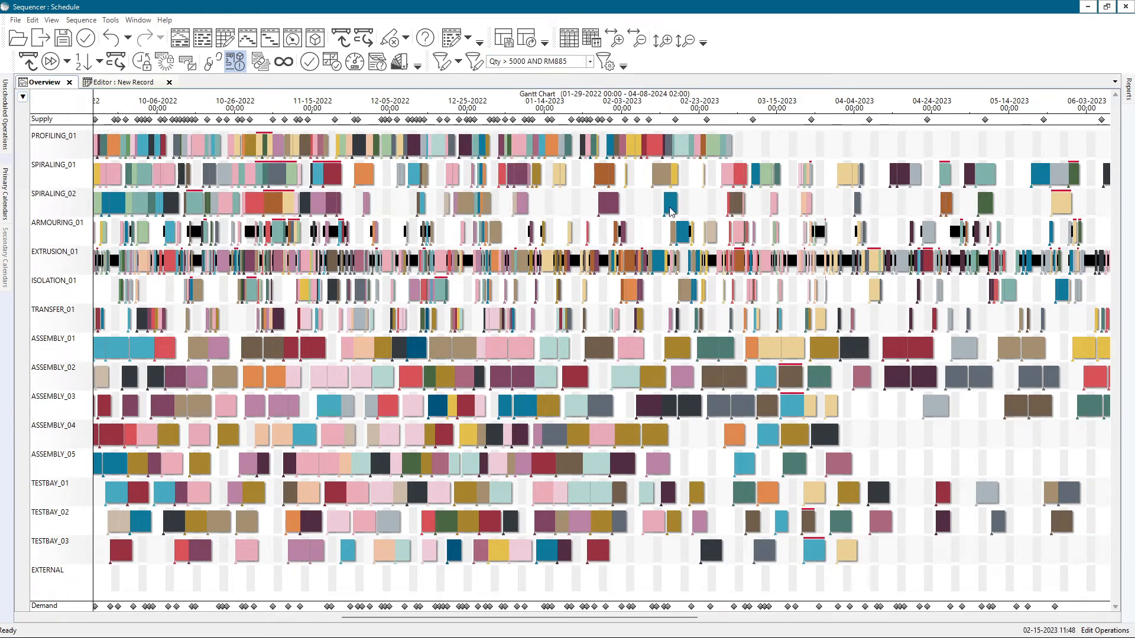
click(473, 62)
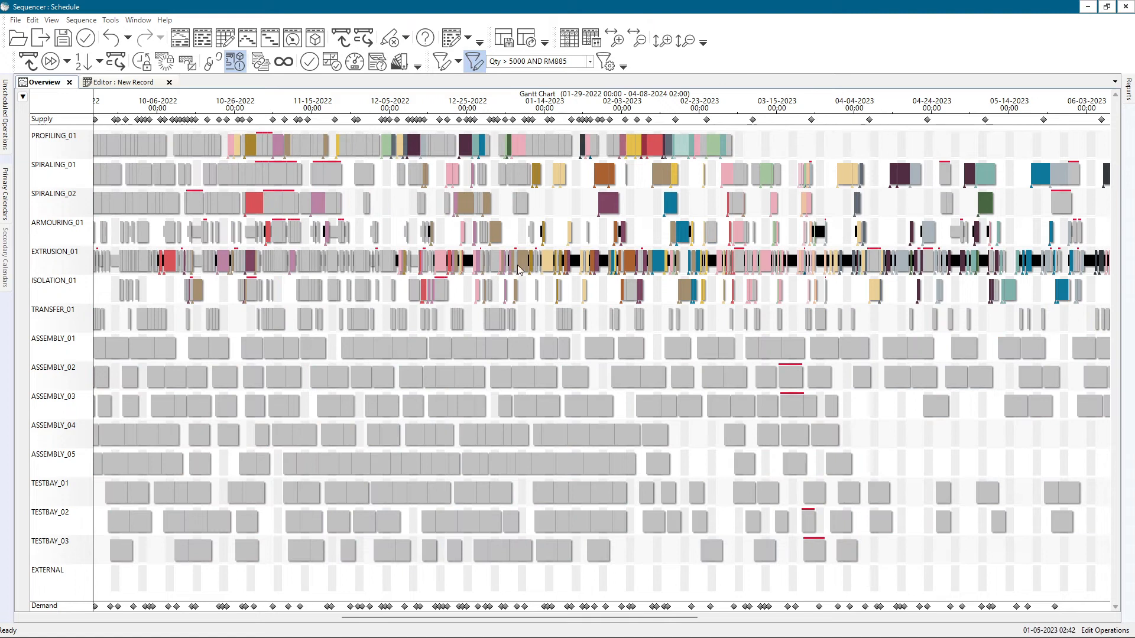
Step: Show a highlighted EXTRUSION_01 operation in the Material Explorer and examine its order's required materials and supplies
right_click(518, 269)
click(554, 319)
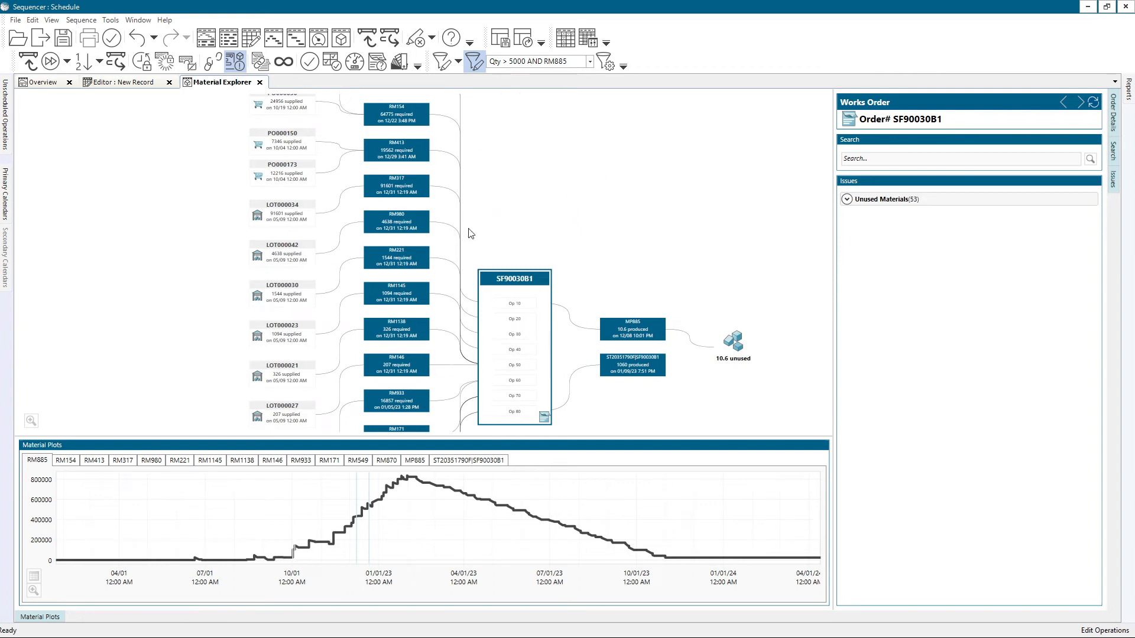
scroll(472, 118, down, 3)
scroll(517, 115, down, 2)
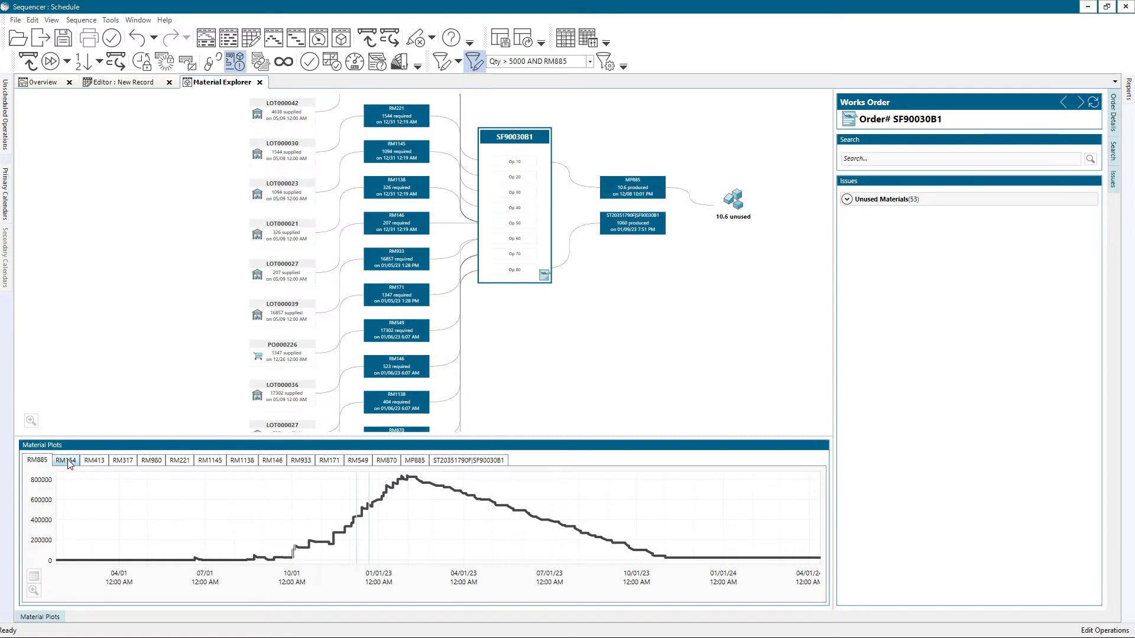
scroll(498, 289, up, 11)
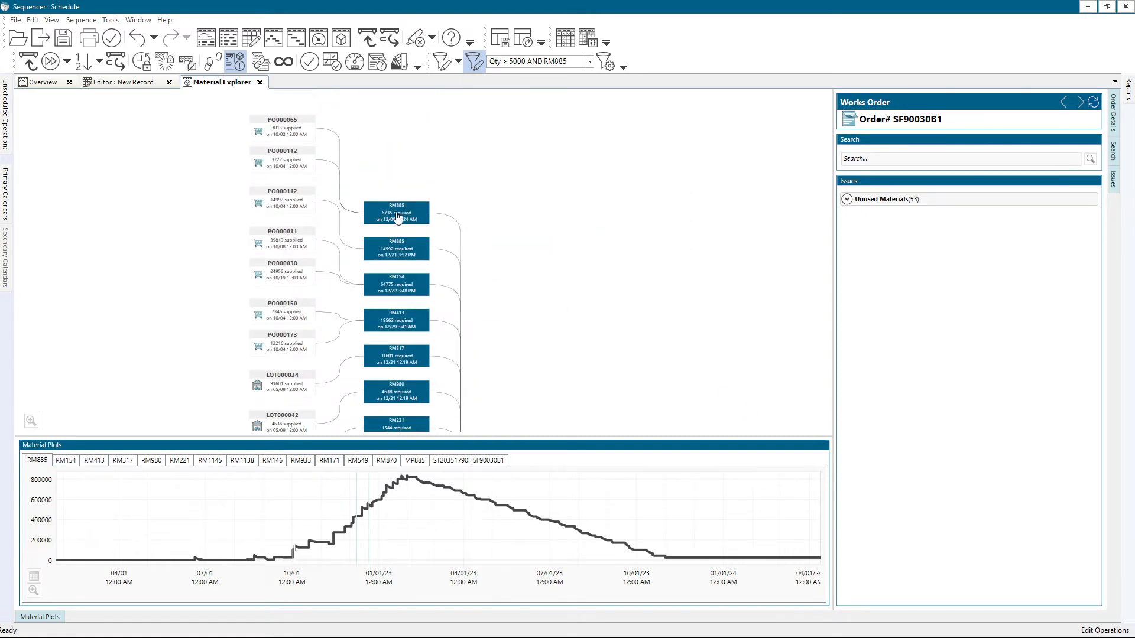
scroll(392, 217, down, 7)
scroll(393, 218, up, 4)
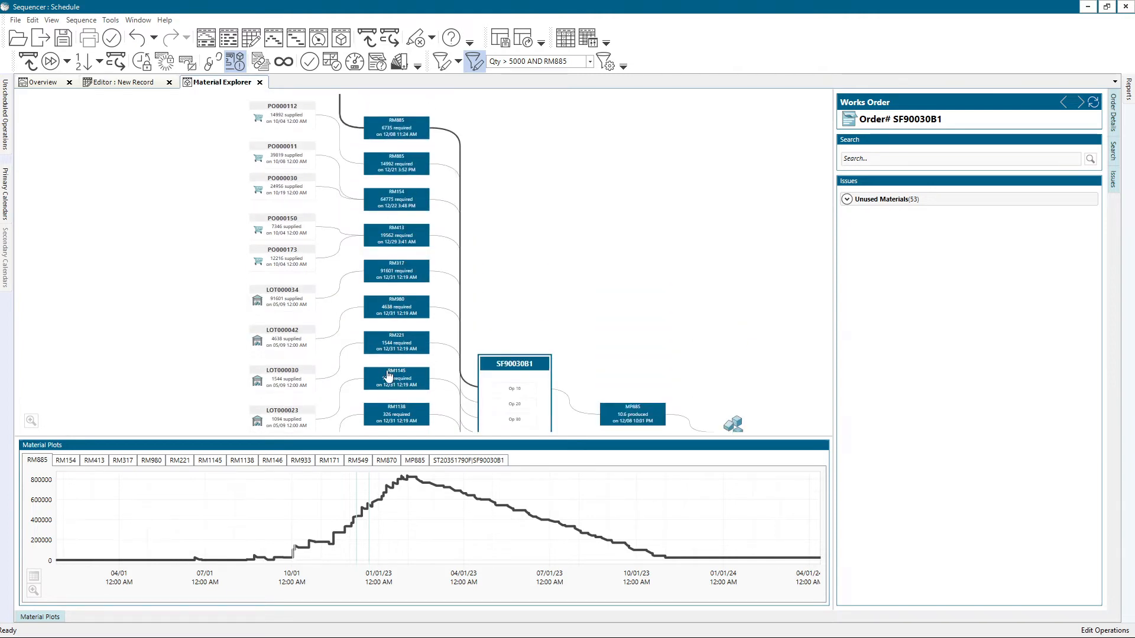
scroll(390, 375, down, 6)
scroll(464, 165, up, 6)
click(589, 62)
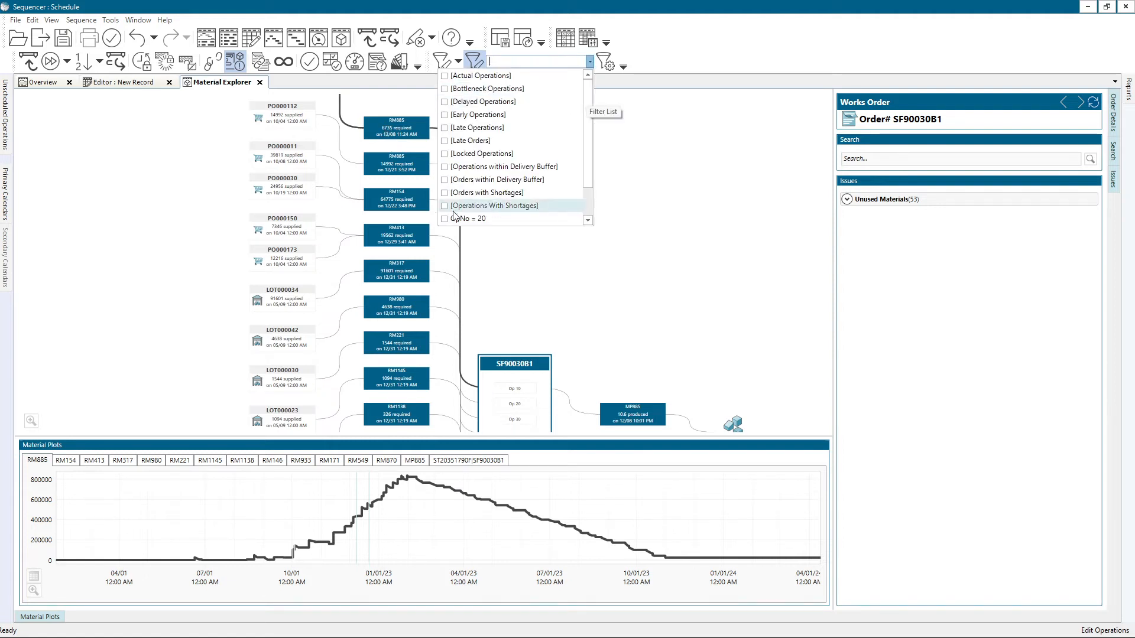
scroll(526, 331, down, 4)
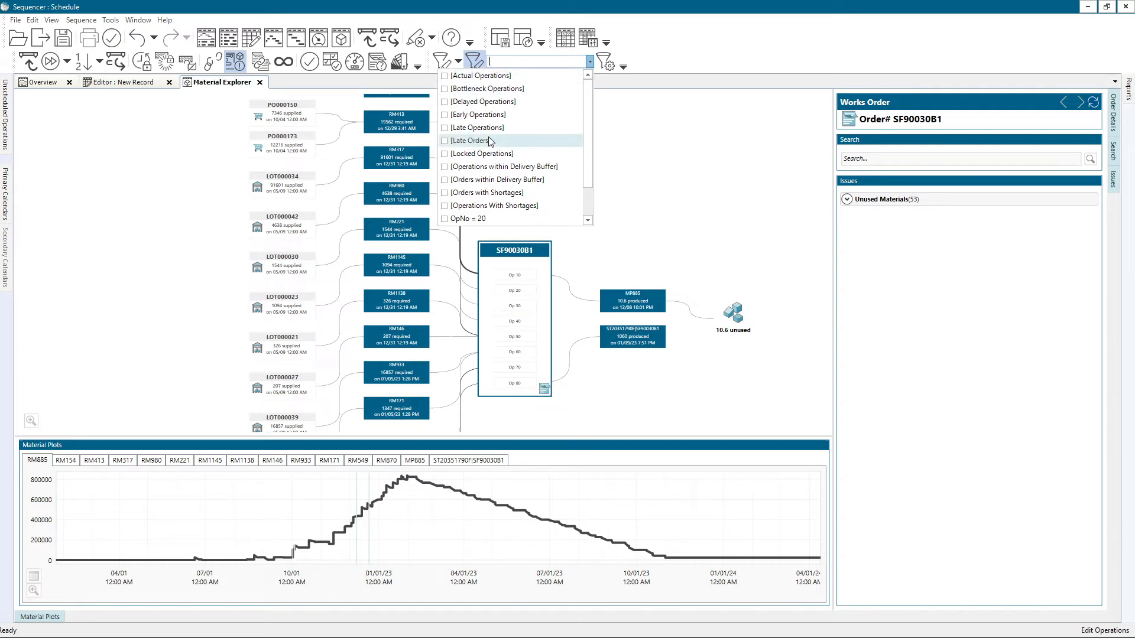
click(650, 144)
Step: Cancel all highlights on the Gantt chart and clear the Qty > 5000 AND RM885 filter
click(39, 82)
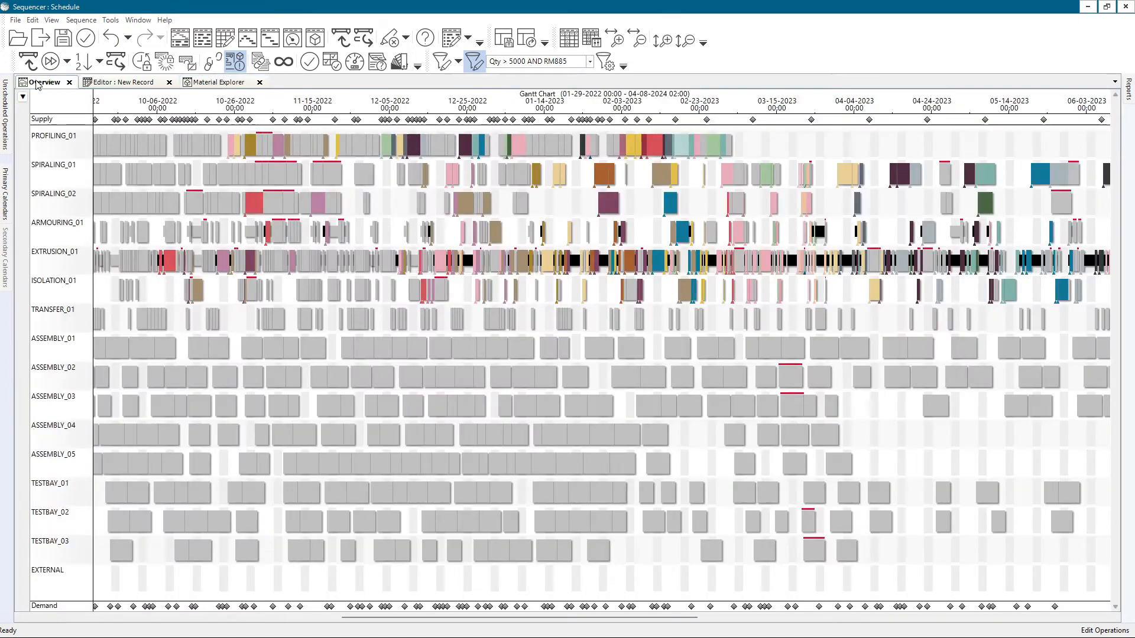
click(390, 38)
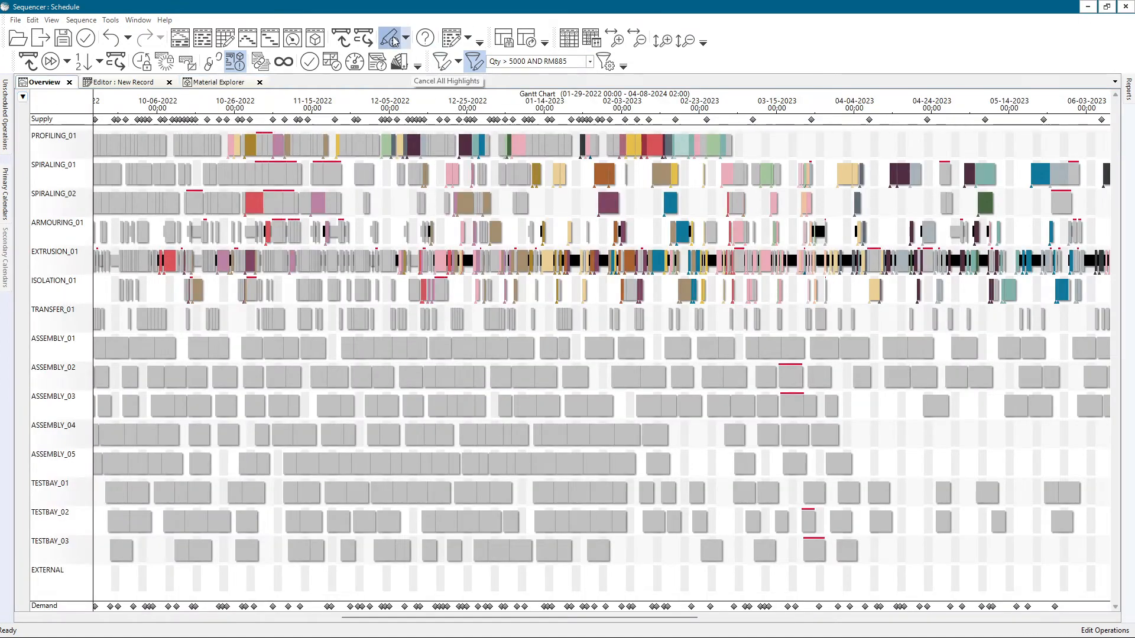
click(313, 621)
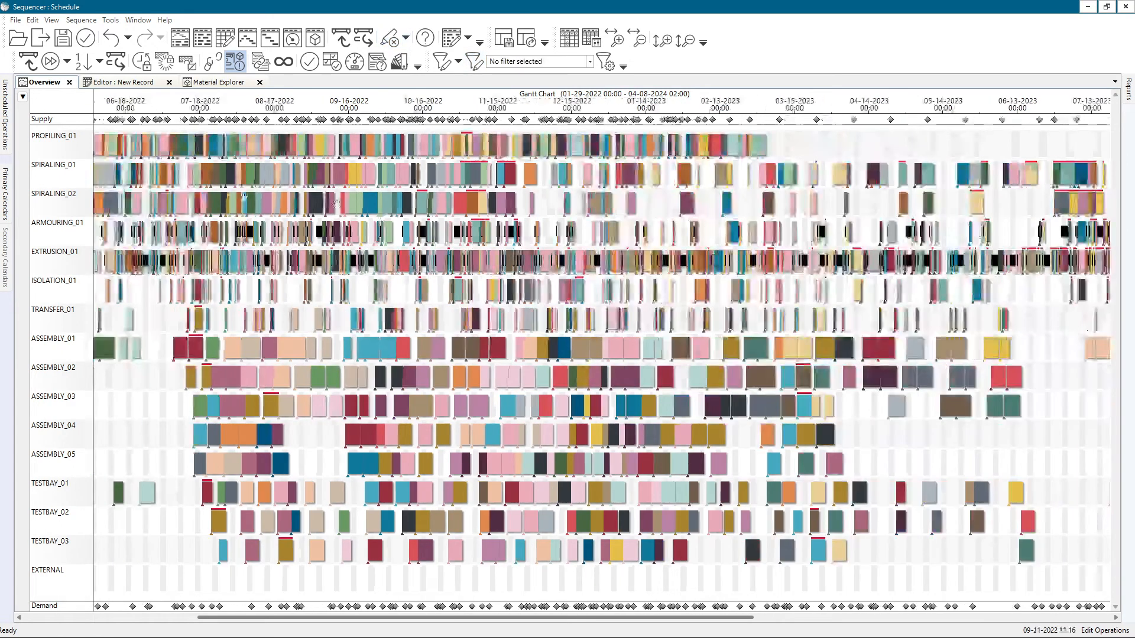
Step: Change the quantity of the RM234 stock supply record dated 05-09-2022 from the Gantt chart's supply row
scroll(371, 171, left, 5)
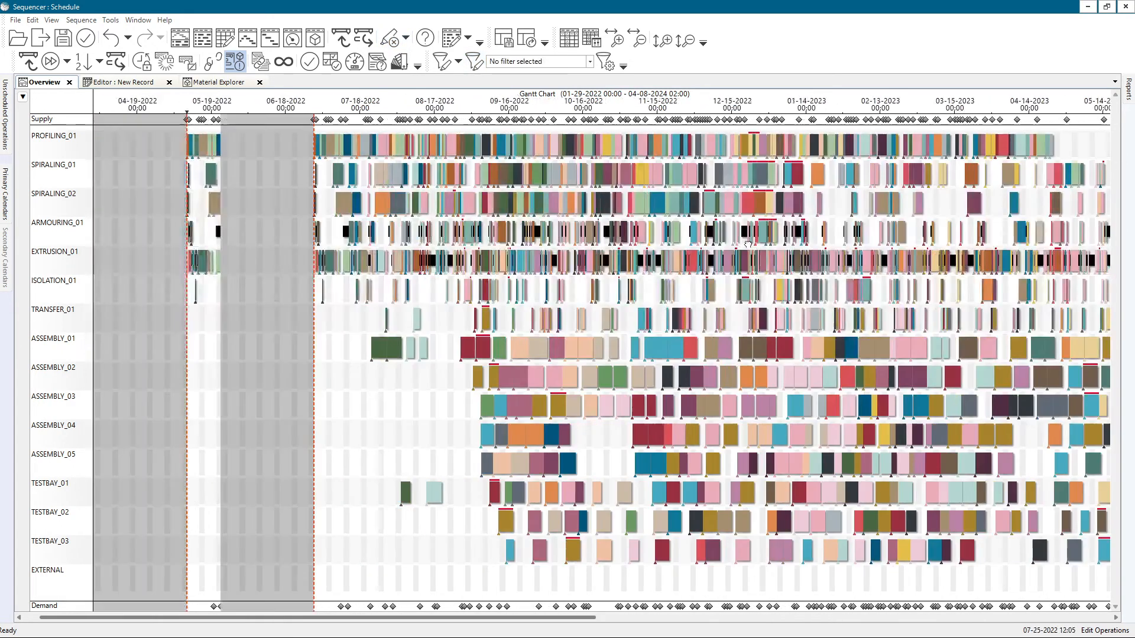
click(315, 120)
mouse_move(355, 167)
click(450, 182)
double_click(407, 137)
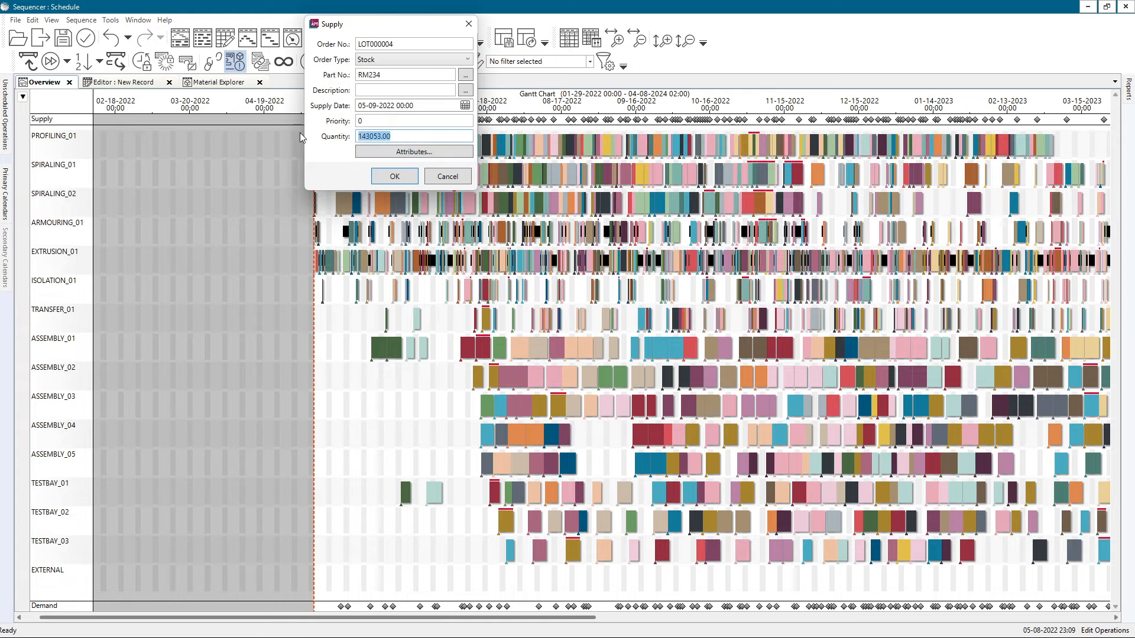
click(396, 177)
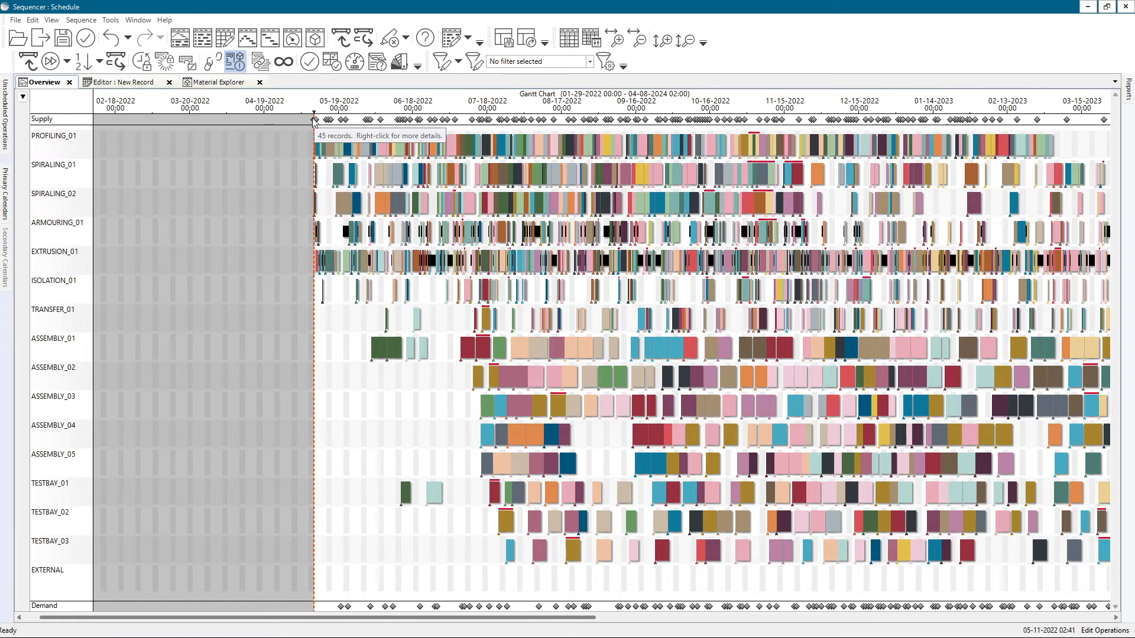
Step: Change the quantity of the RM474 stock supply record dated 05-09-2022
mouse_move(320, 125)
click(367, 230)
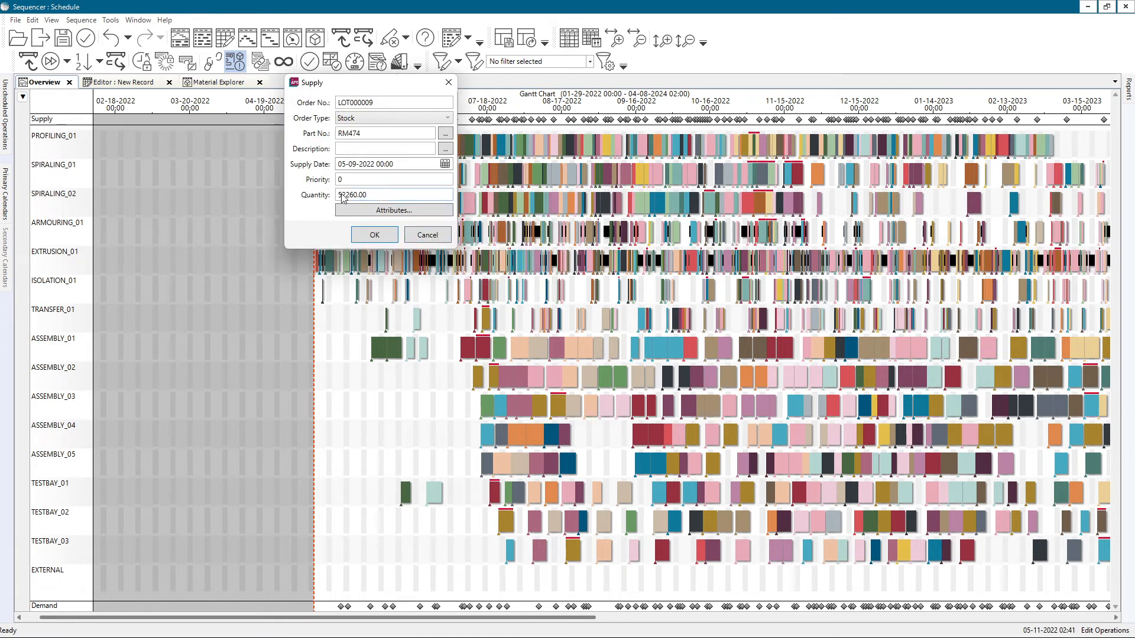
double_click(374, 197)
click(371, 236)
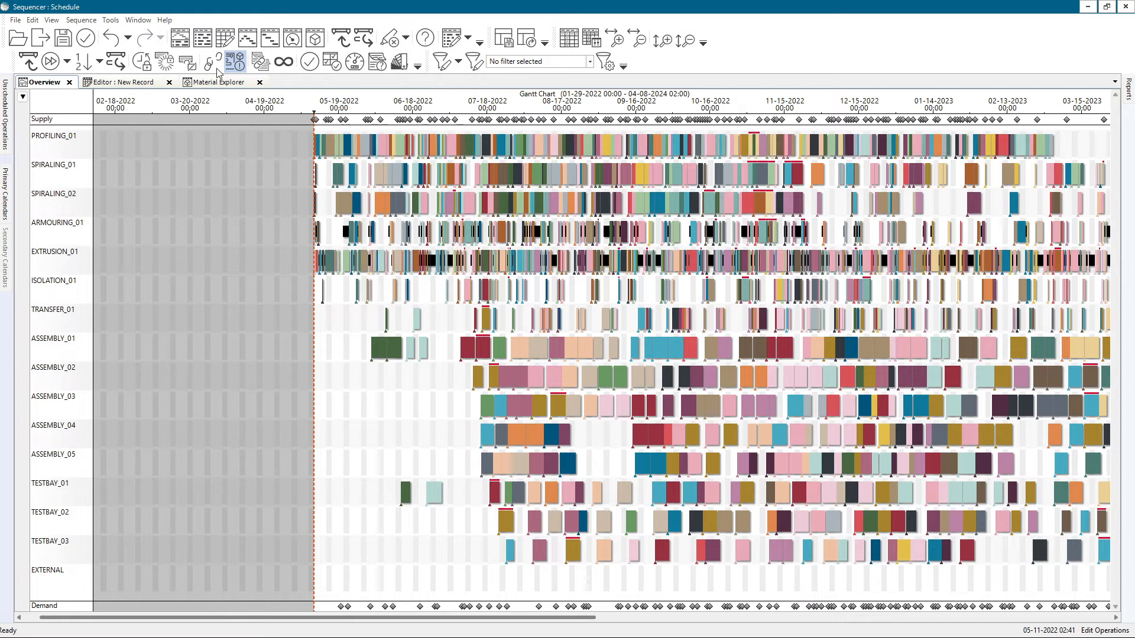
Step: Remove all operations from the schedule and run the material control rules again
click(29, 66)
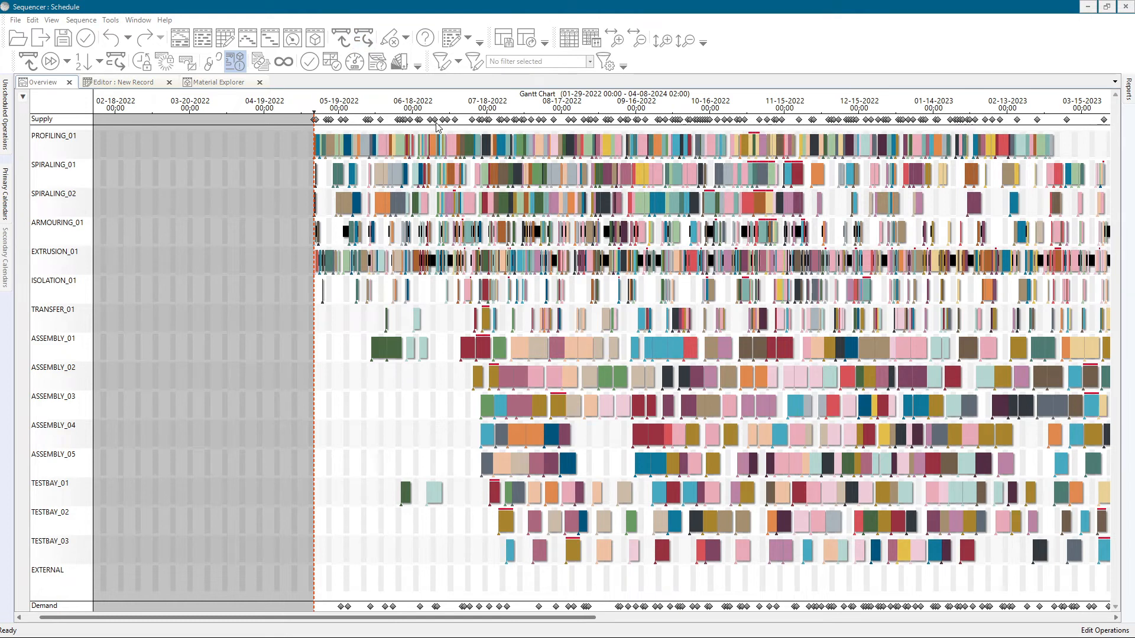
click(109, 20)
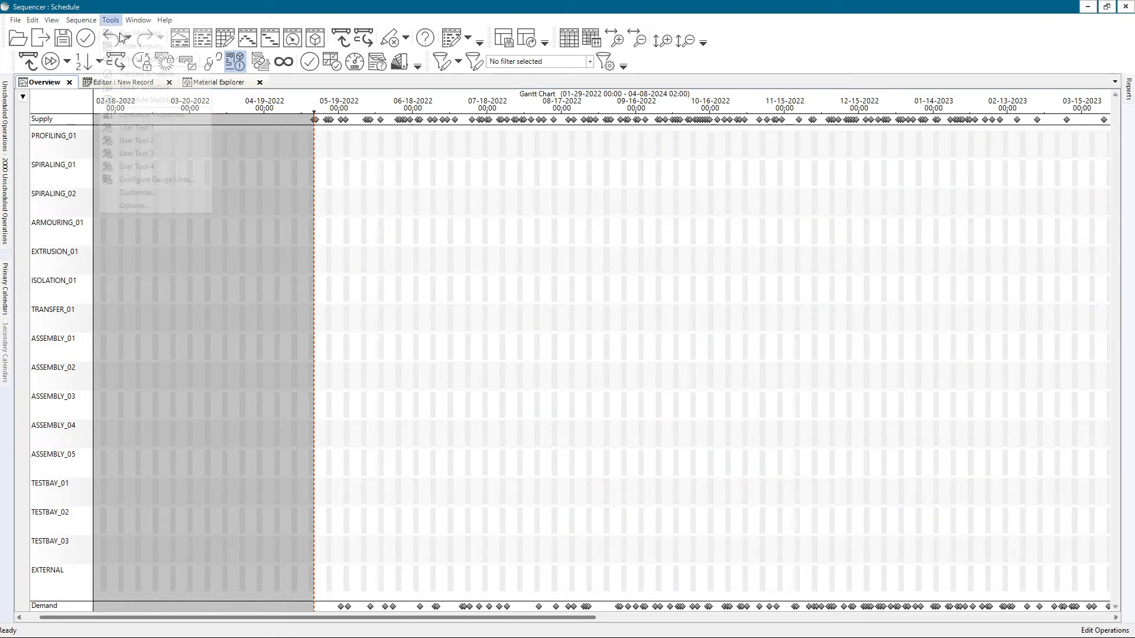
click(120, 34)
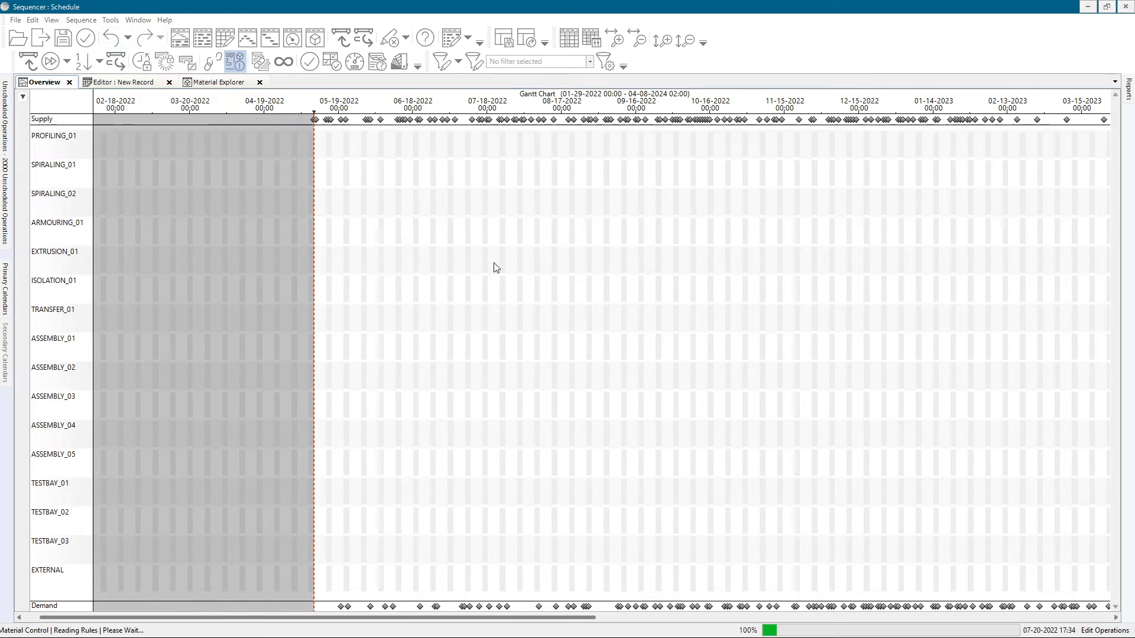
click(585, 354)
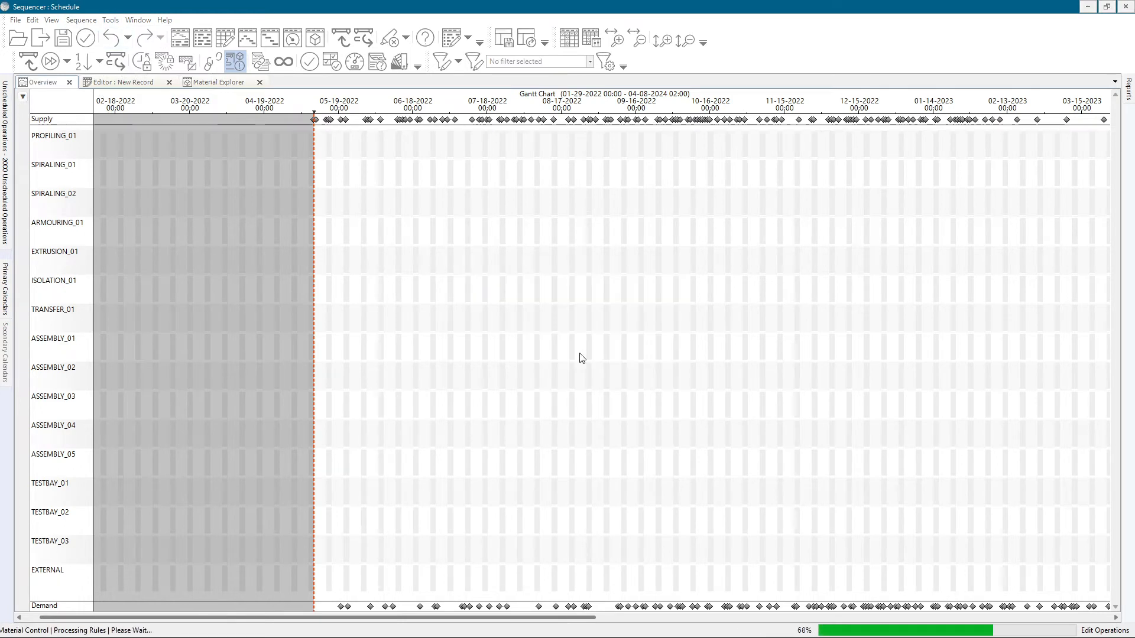
Step: List the shortages in the Material Explorer and examine the works order that is short of 15402 of RM474
click(216, 83)
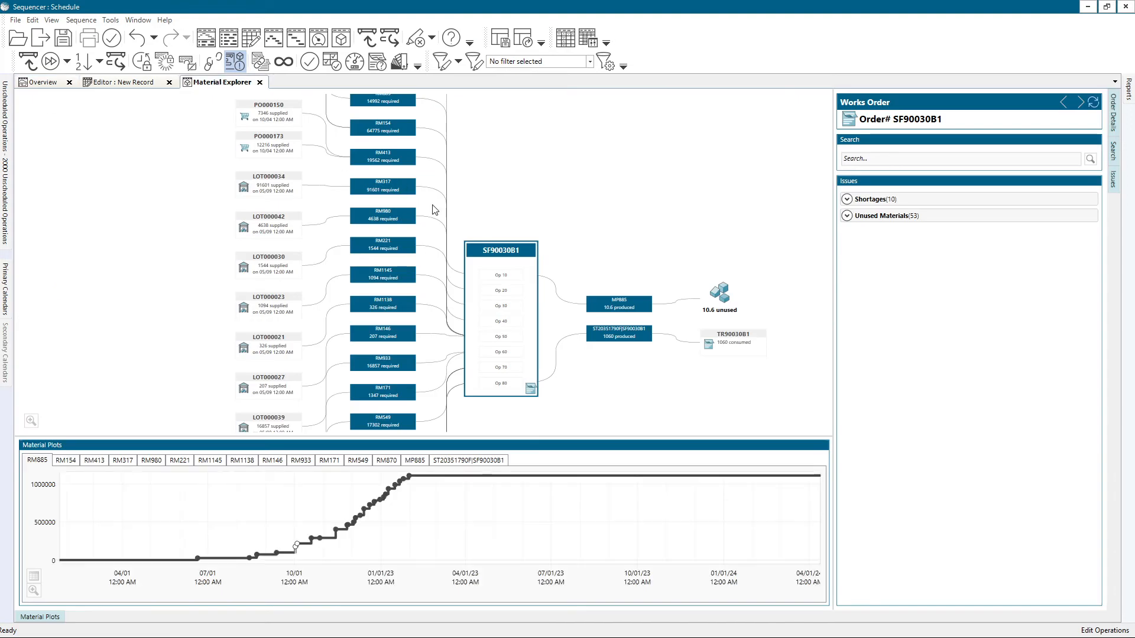
click(847, 200)
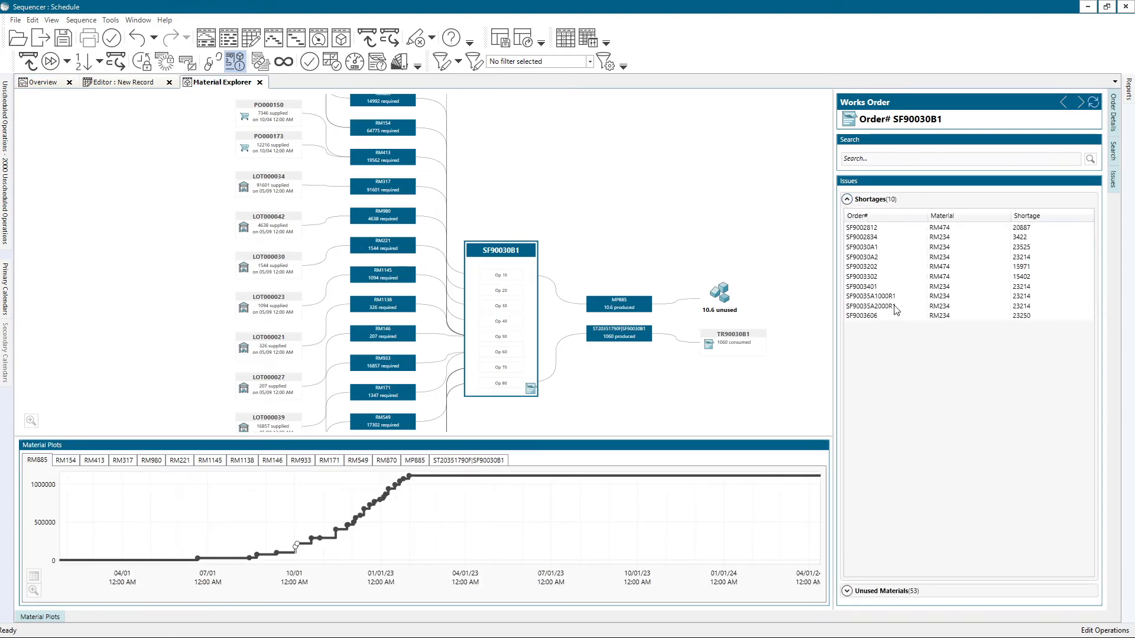
click(881, 269)
click(878, 277)
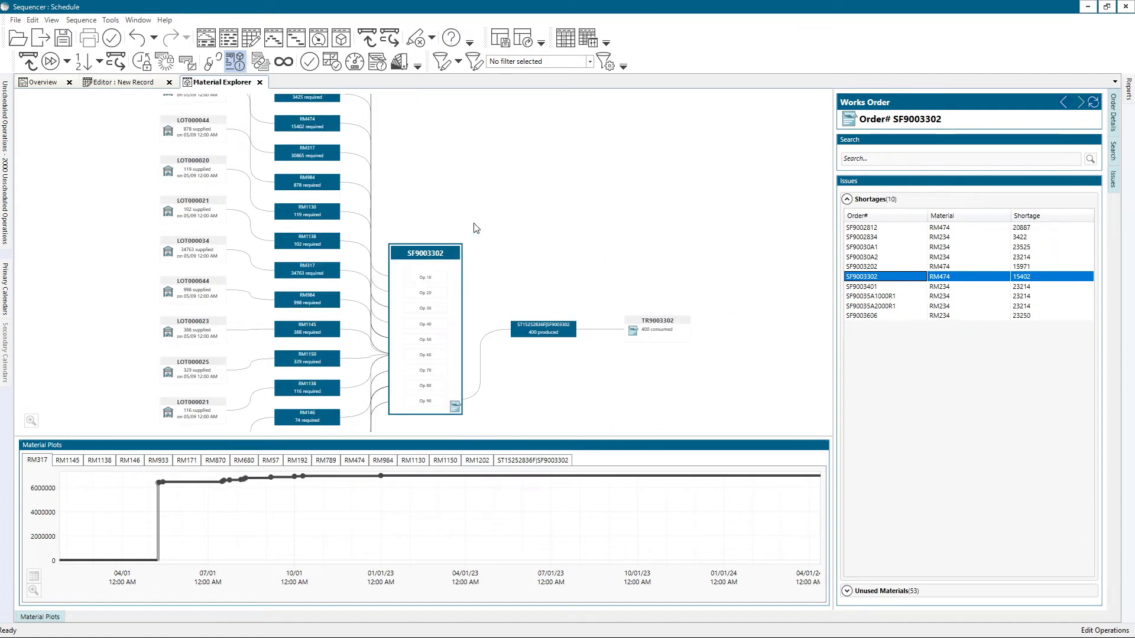
scroll(480, 217, down, 2)
scroll(308, 172, up, 1)
scroll(296, 152, up, 1)
drag(506, 171, 625, 286)
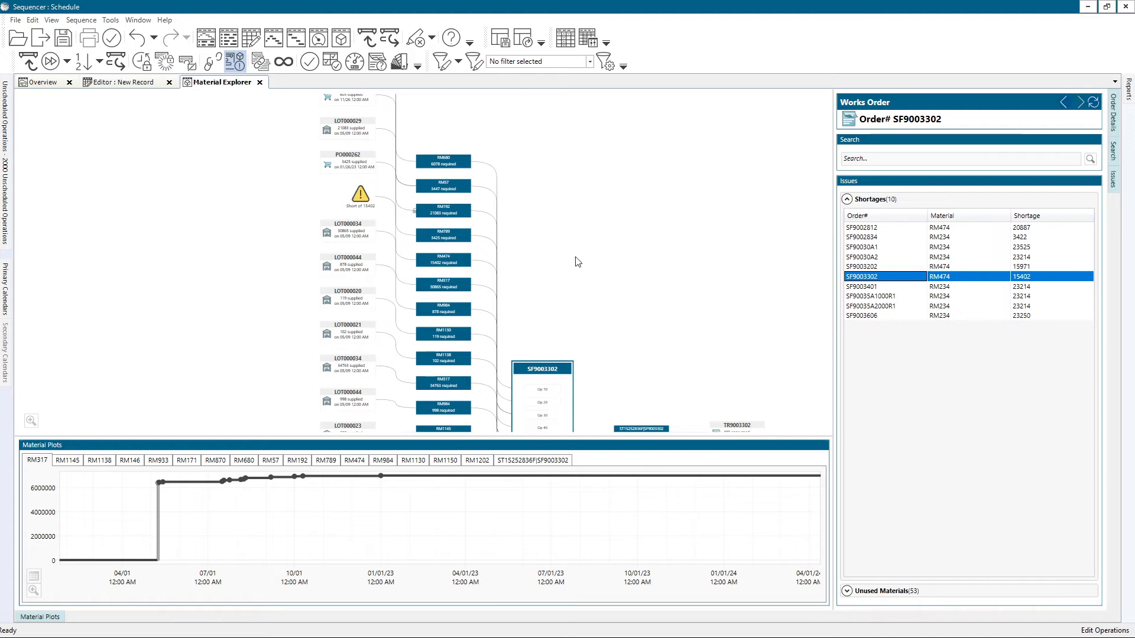
scroll(554, 251, down, 1)
scroll(582, 267, up, 1)
Step: Apply the [Operations With Shortages] filter to the works order and inspect the operation with the RM474 shortage
click(590, 61)
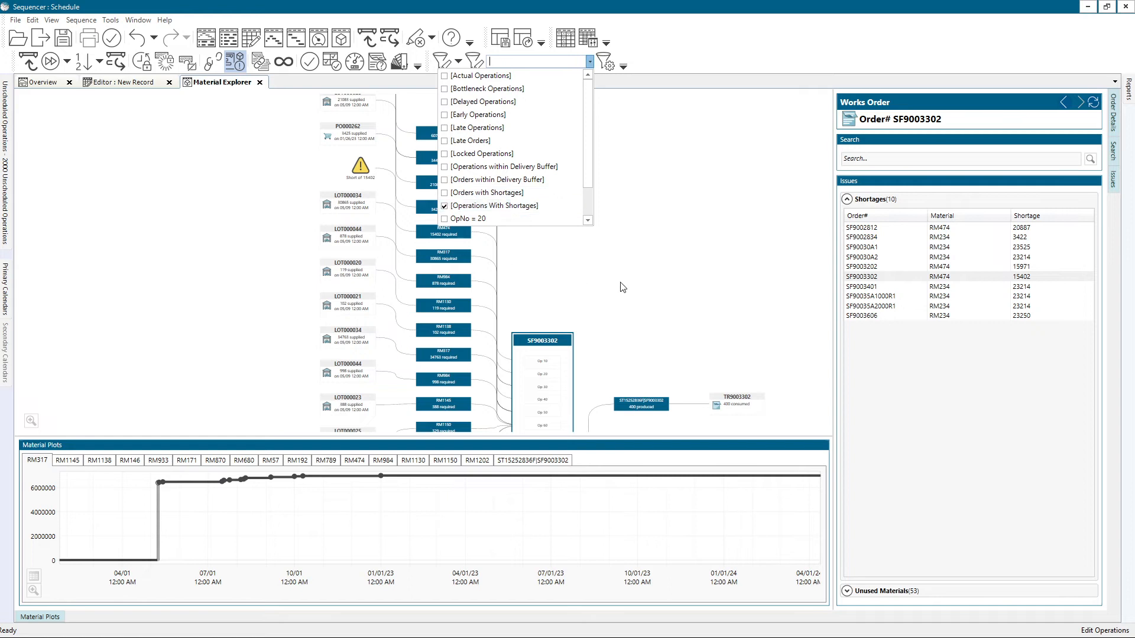
click(448, 206)
scroll(562, 402, up, 1)
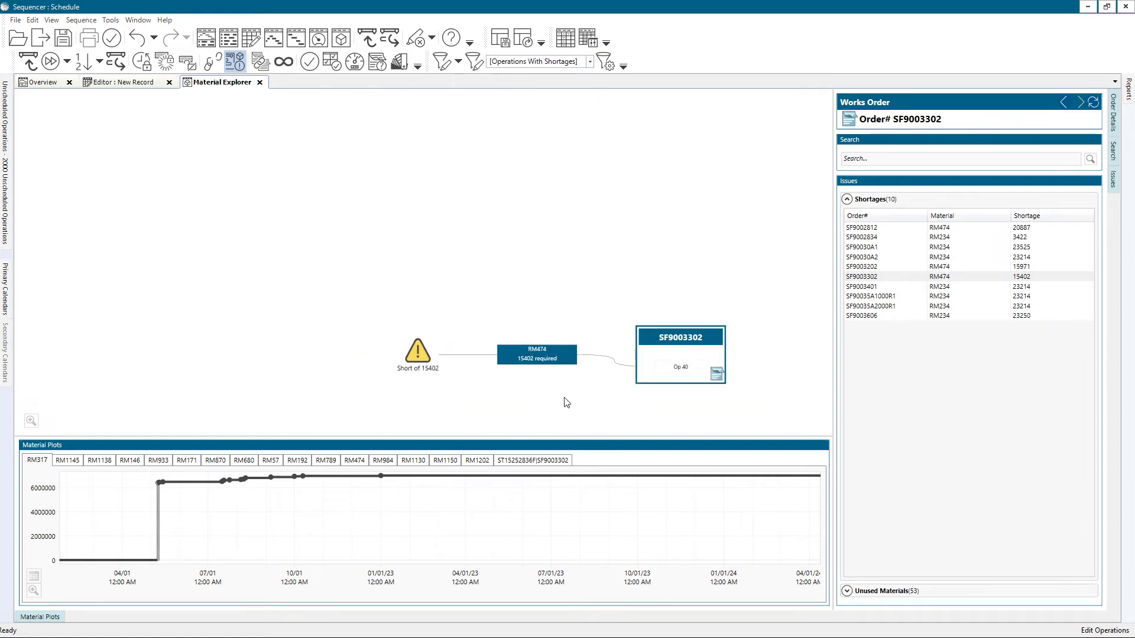
drag(563, 401, 497, 355)
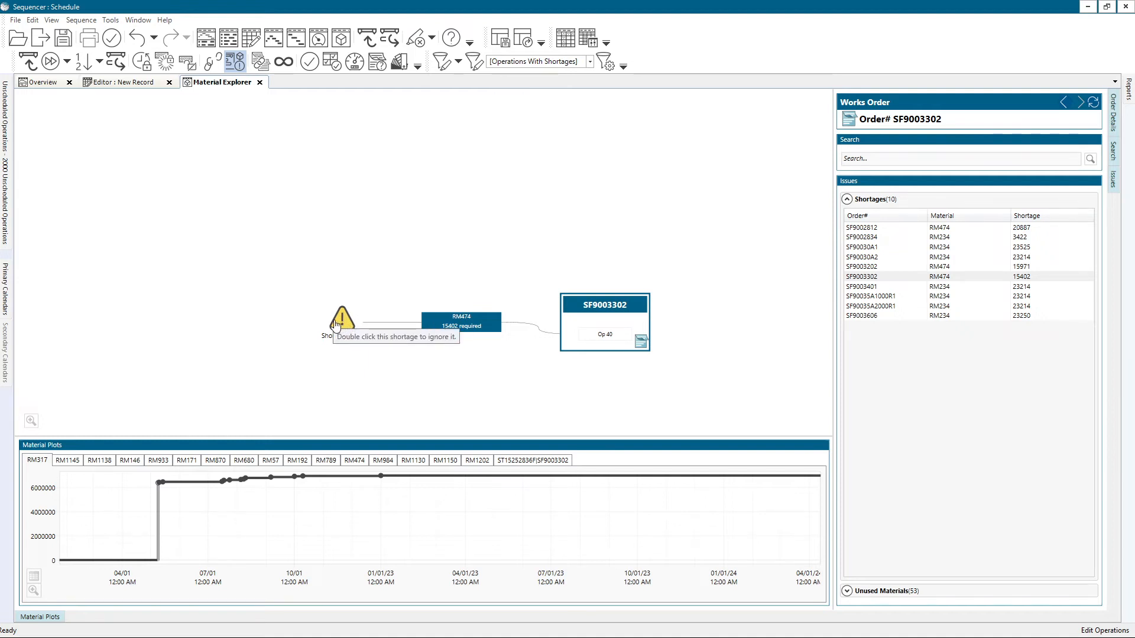
scroll(407, 340, down, 2)
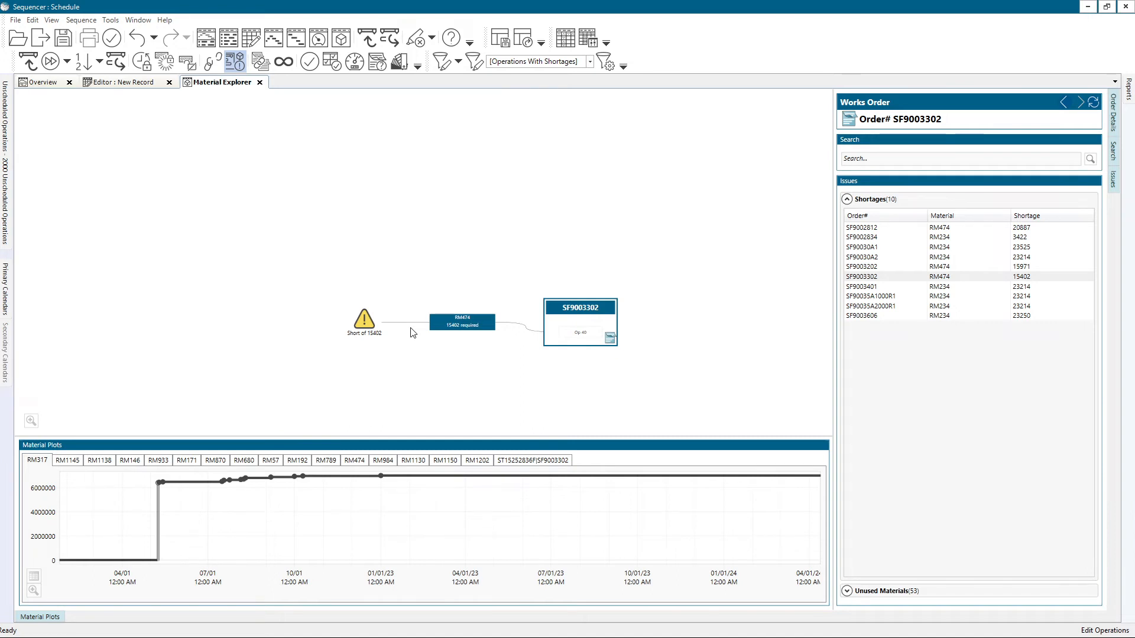
drag(534, 218, 467, 179)
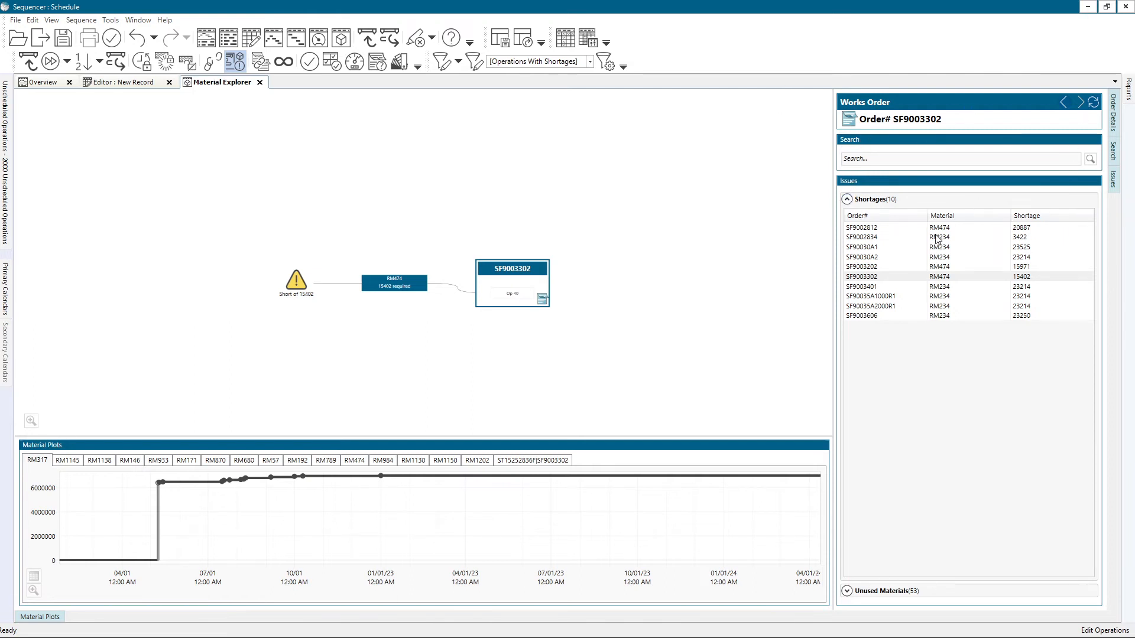
Step: Deselect the [Operations With Shortages] filter for the works order in the Material Explorer
click(589, 62)
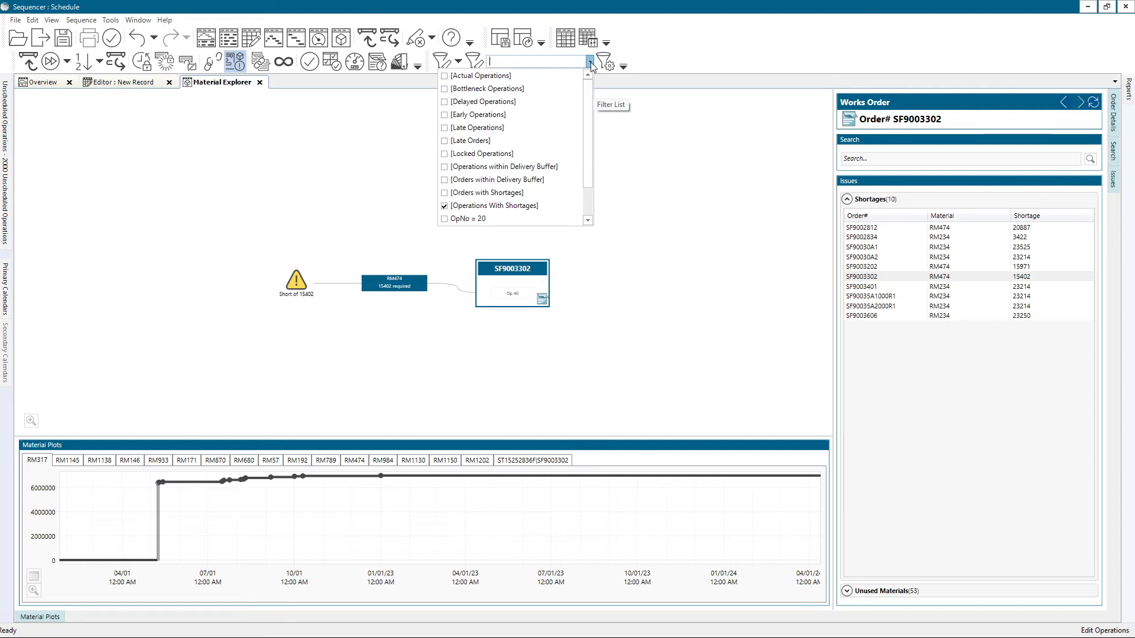
click(445, 168)
click(700, 267)
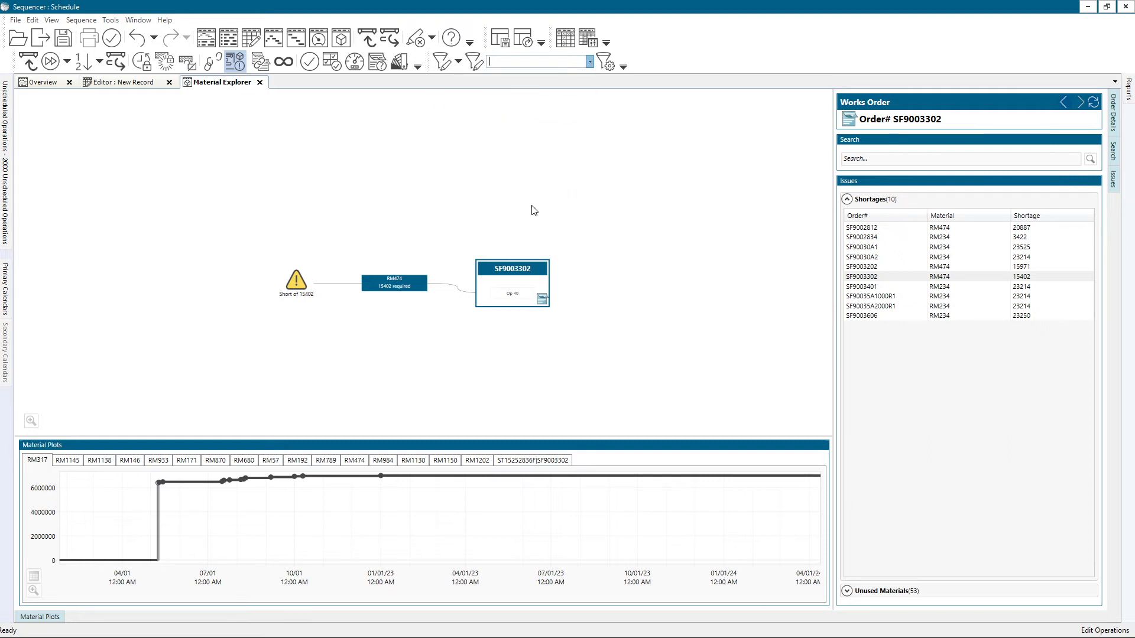
Step: Close the Material Explorer and forward sequence the unscheduled operations on the Gantt chart
click(259, 82)
click(77, 20)
mouse_move(112, 33)
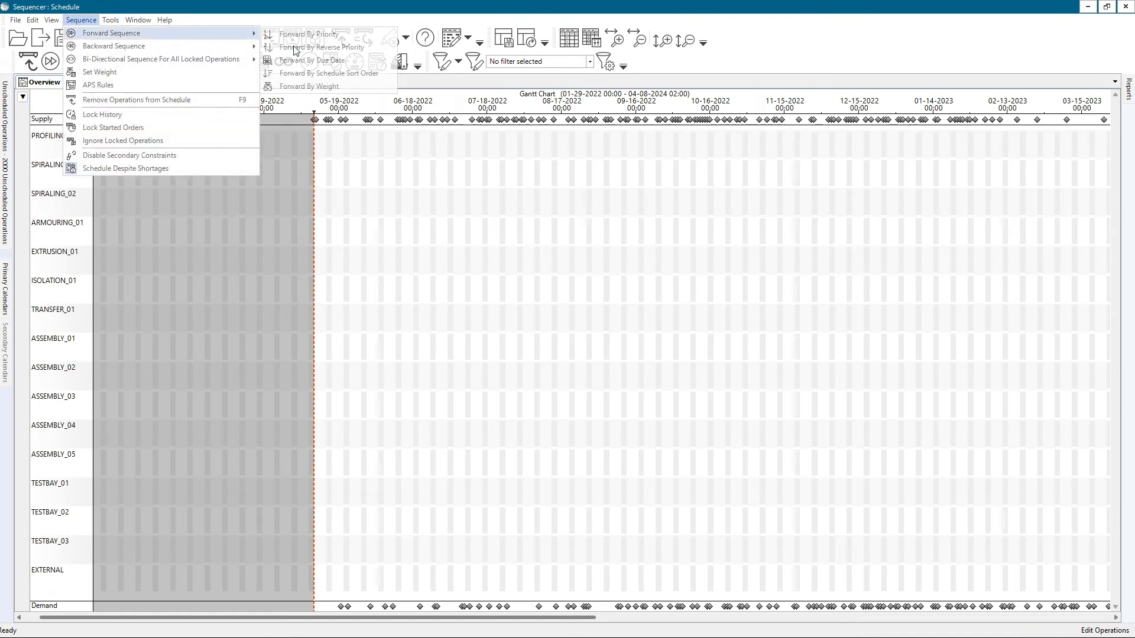
click(328, 67)
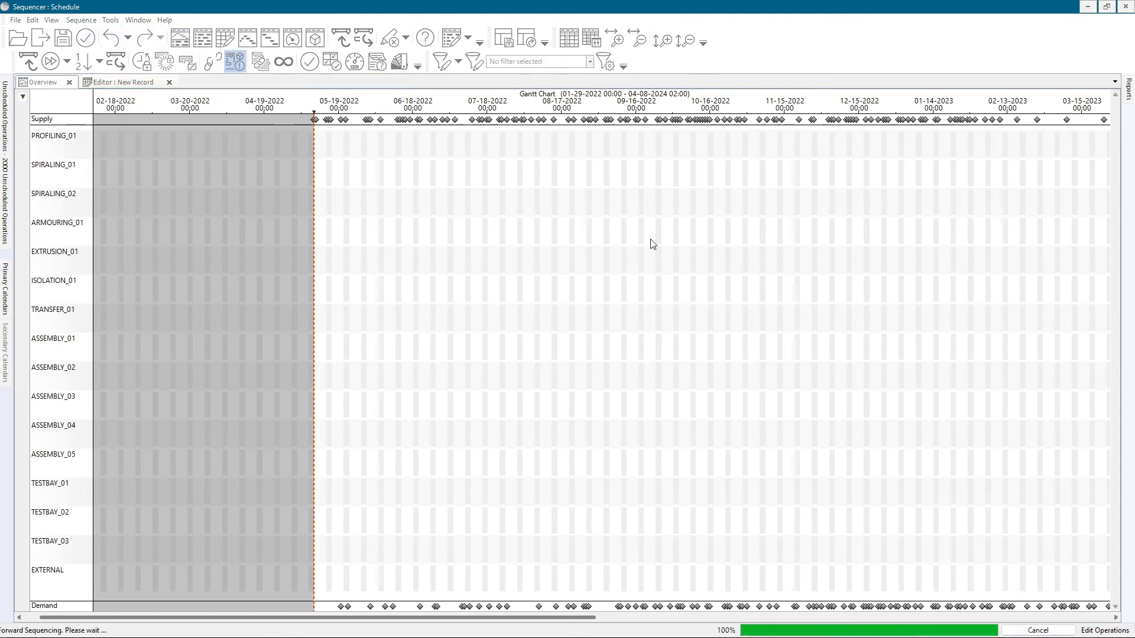
Step: Highlight the operations related to a pink SPIRALING_01 operation on the Gantt chart and copy the order number from its order details
scroll(680, 202, up, 5)
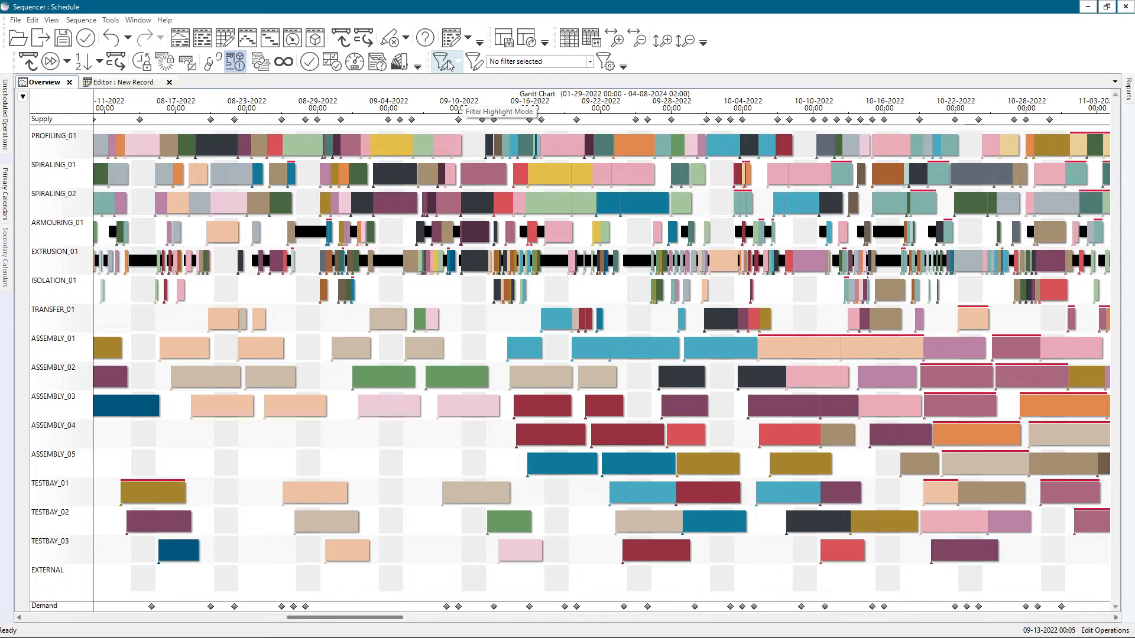
click(638, 179)
key(alt)
double_click(603, 175)
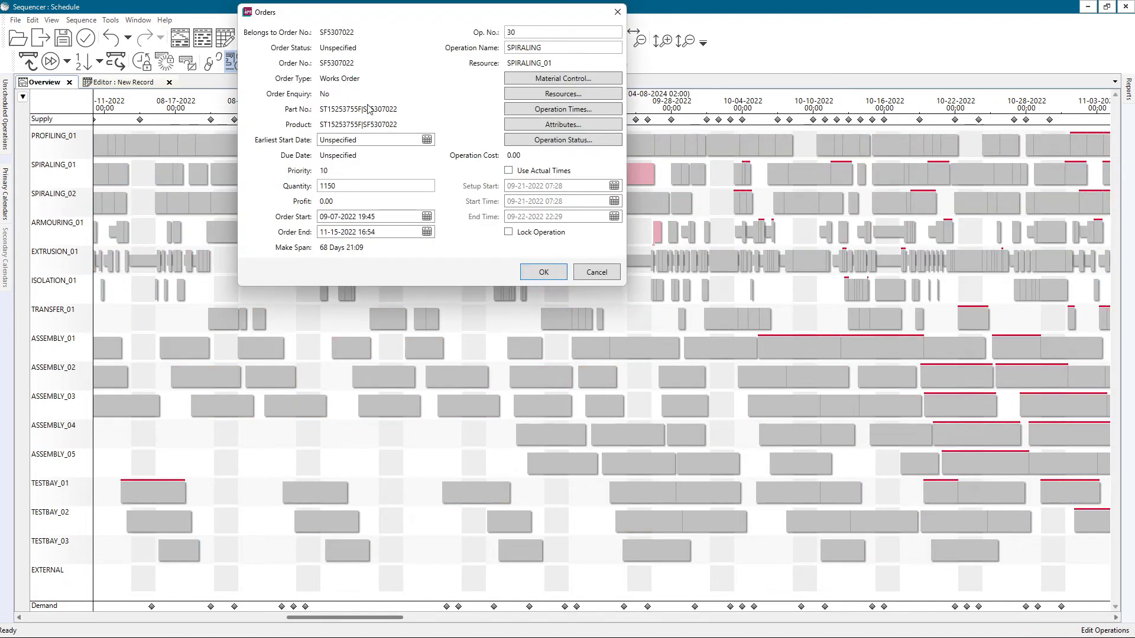
double_click(334, 65)
key(ctrl+c)
click(590, 271)
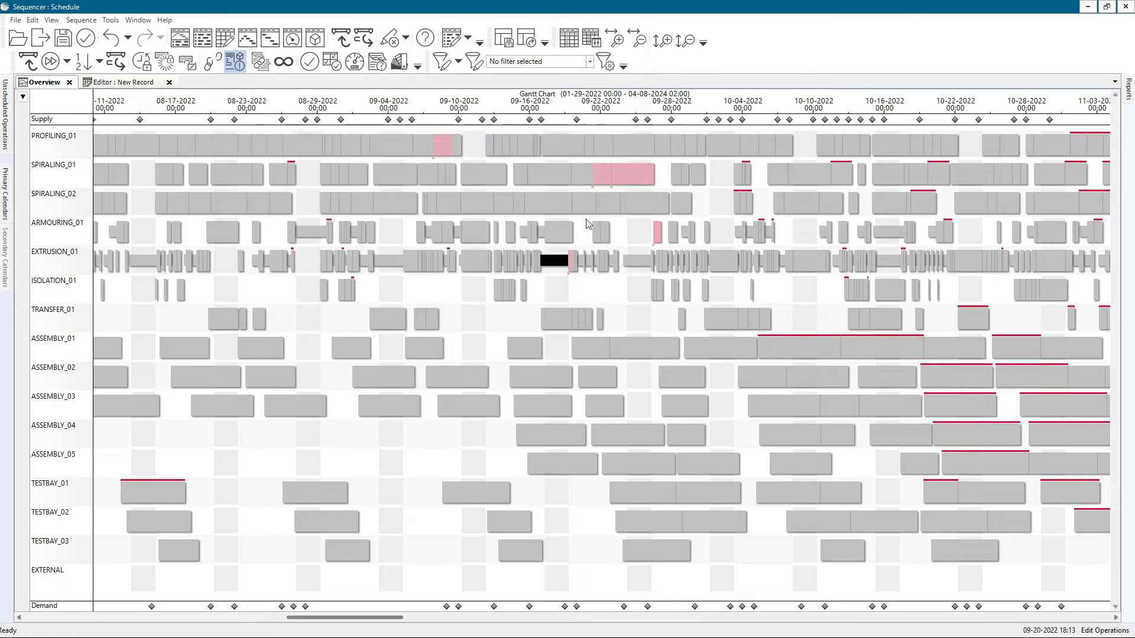
Step: Edit the OpNo = 20 filter so it is named OpNo = 30 with value 30, accepting the impact on the composite filter
click(606, 62)
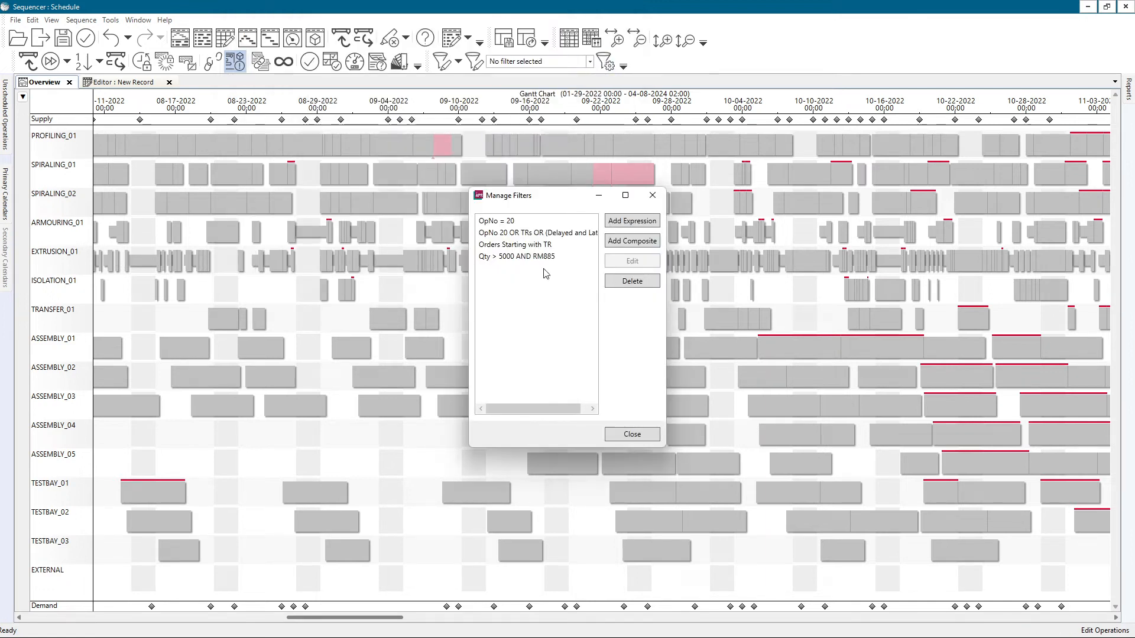
double_click(511, 221)
drag(469, 299, 473, 300)
text(3)
drag(593, 333, 597, 333)
text(3)
click(619, 365)
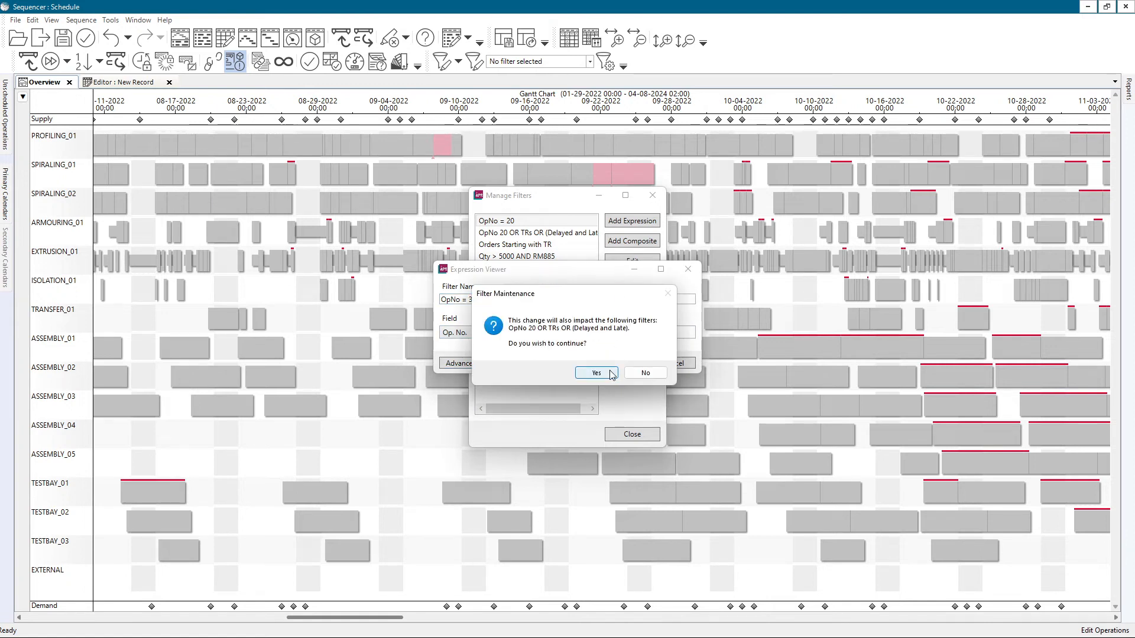
click(609, 373)
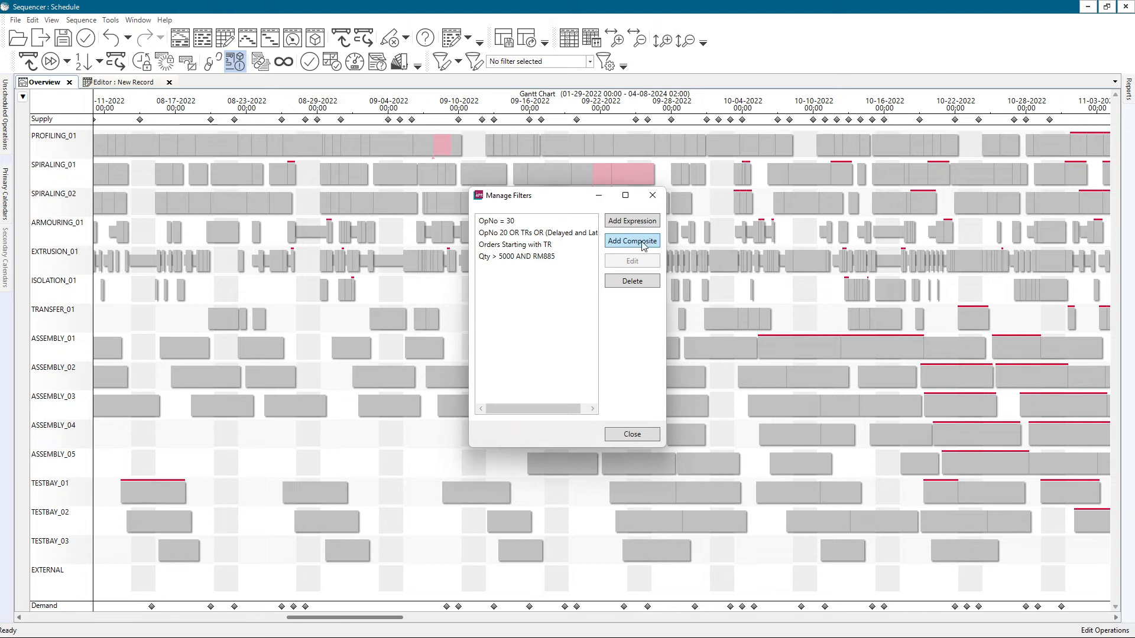
Step: Add an expression filter with the field Order No., the operator == and the copied order number as its value
click(618, 223)
click(612, 337)
key(ctrl+v)
click(577, 334)
click(576, 348)
click(513, 334)
scroll(512, 388, down, 15)
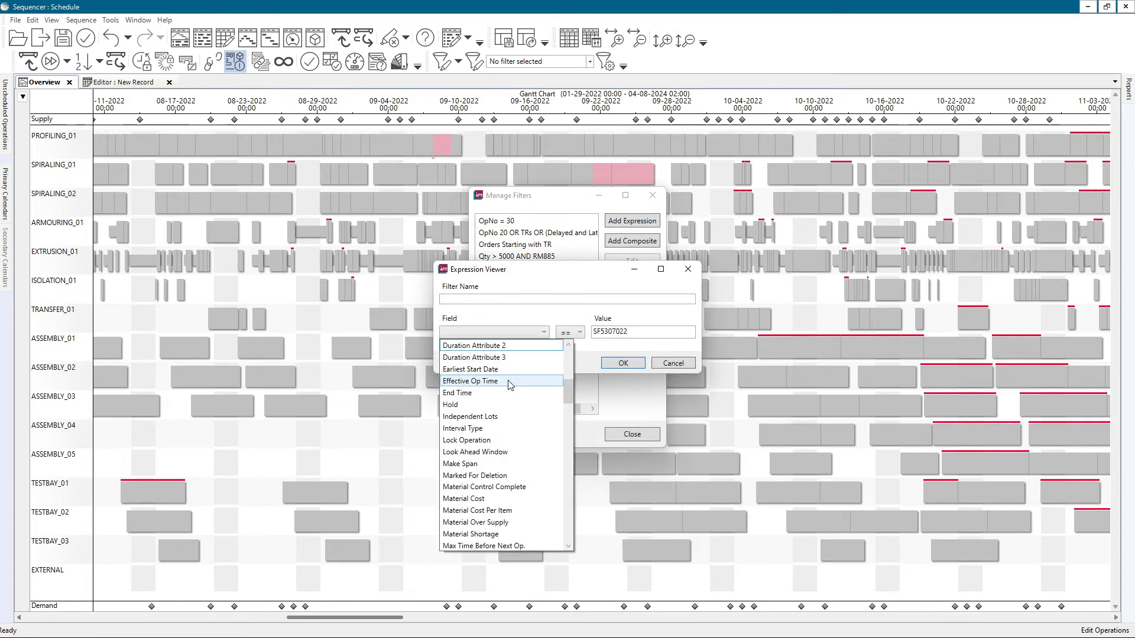
click(500, 499)
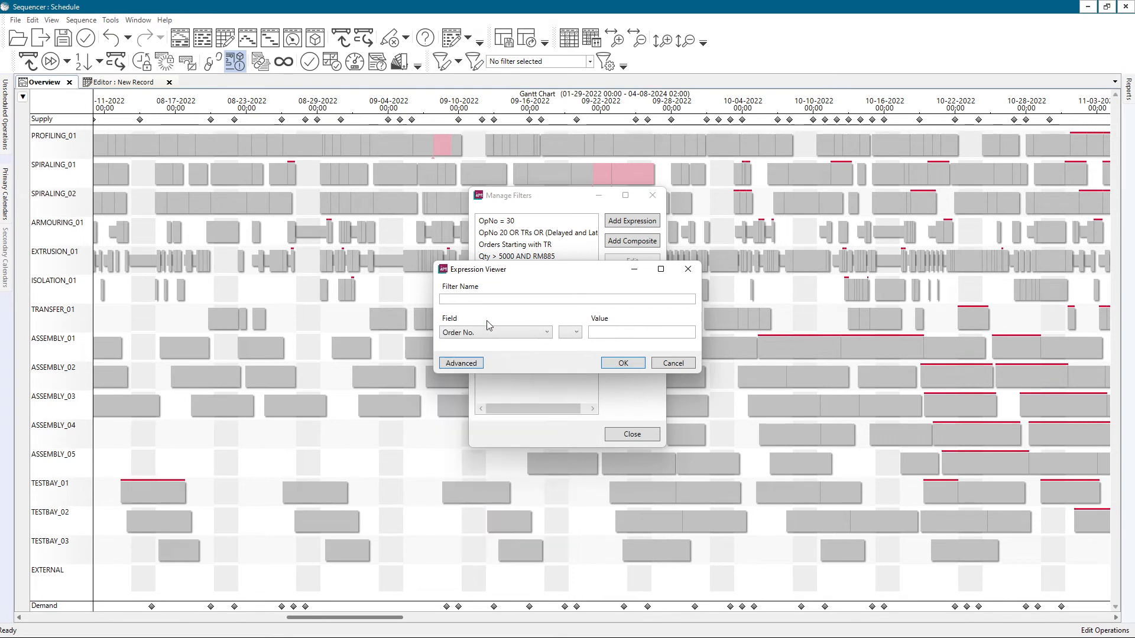
click(597, 332)
key(ctrl+v)
click(566, 335)
click(574, 348)
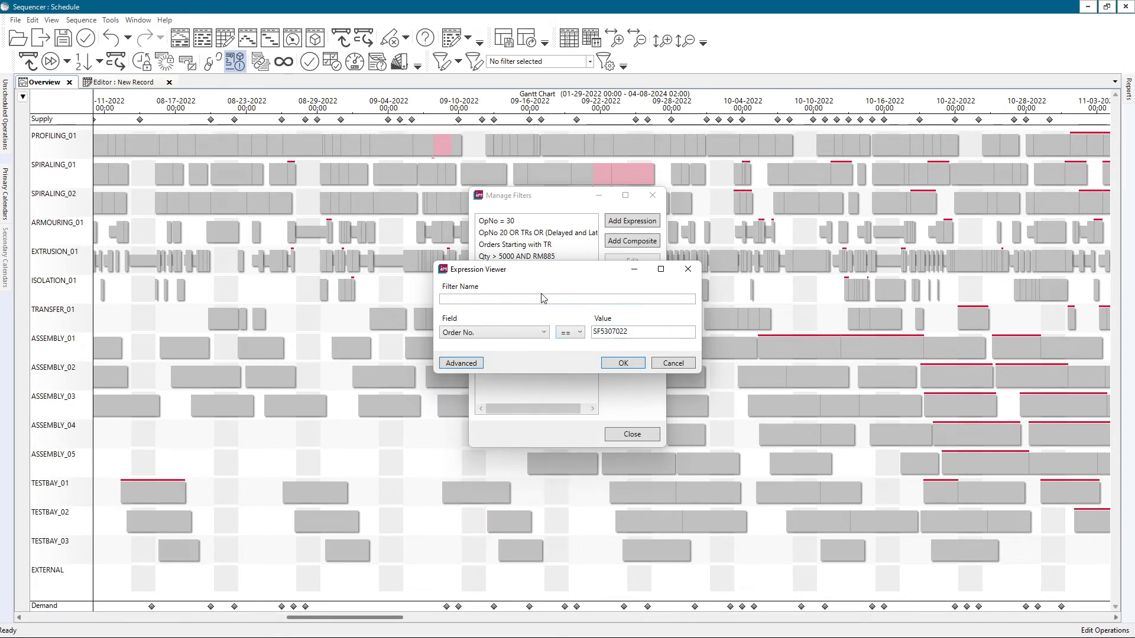
Step: Name the new filter "Order No =" followed by the copied order number, save it and close the filter manager
click(543, 302)
text(Order No =)
key(ctrl+v)
click(615, 363)
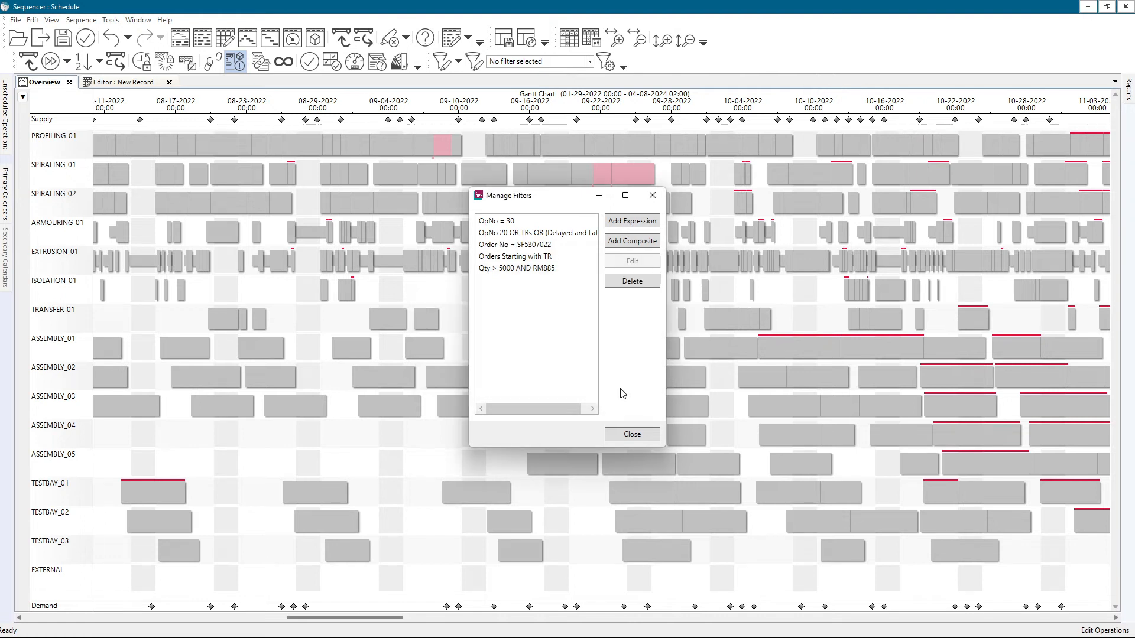
click(633, 437)
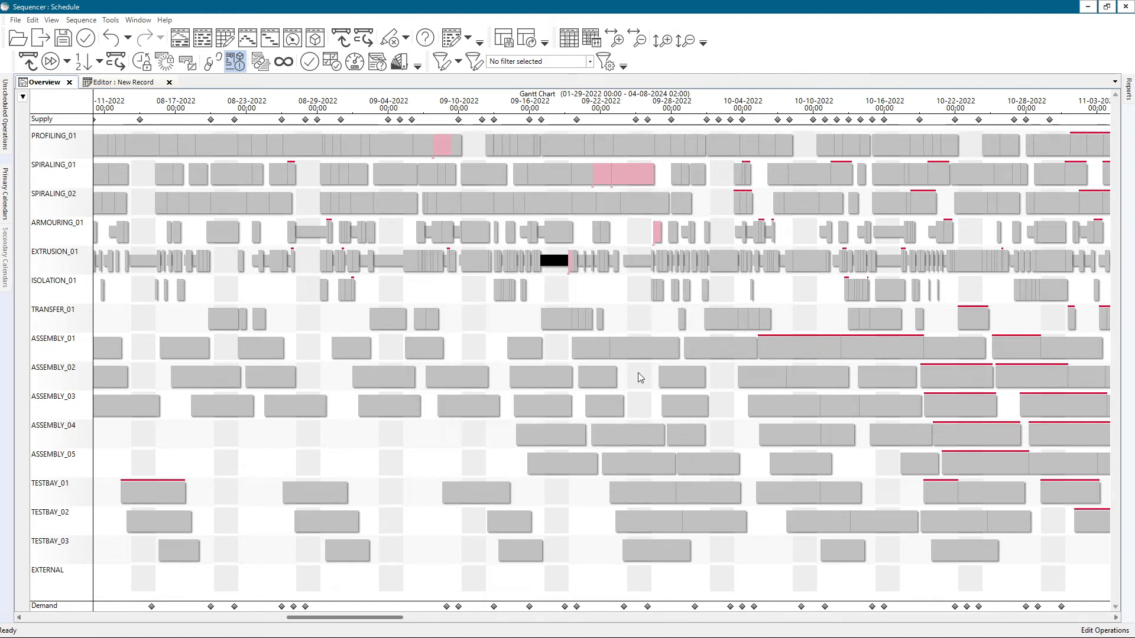
Step: Select the OpNo = 30 and Order No filters together and apply them to the Gantt chart
click(590, 62)
scroll(495, 166, down, 2)
click(444, 168)
click(444, 193)
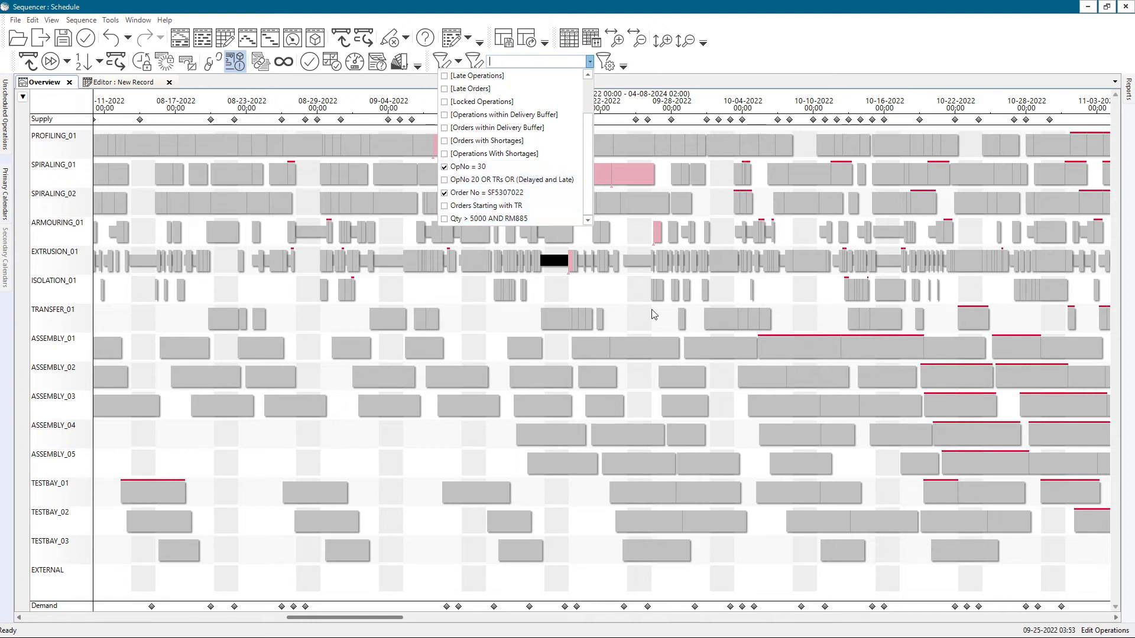
click(590, 61)
click(475, 61)
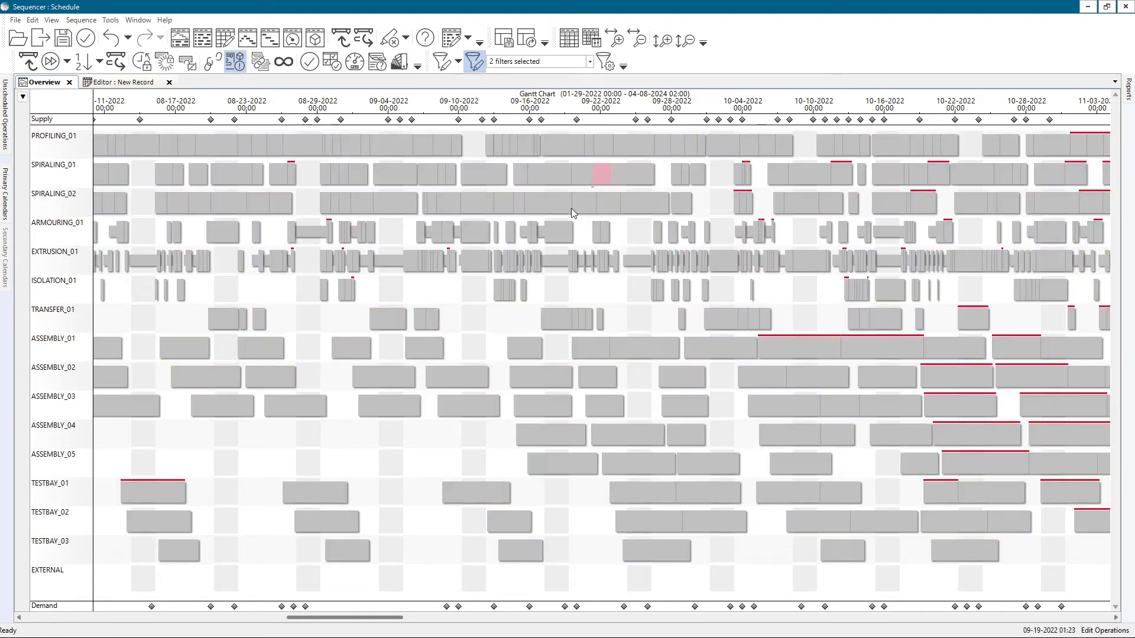
Step: Show the highlighted operation relationships for the filtered SPIRALING_01 operation on the Gantt chart
scroll(591, 204, up, 5)
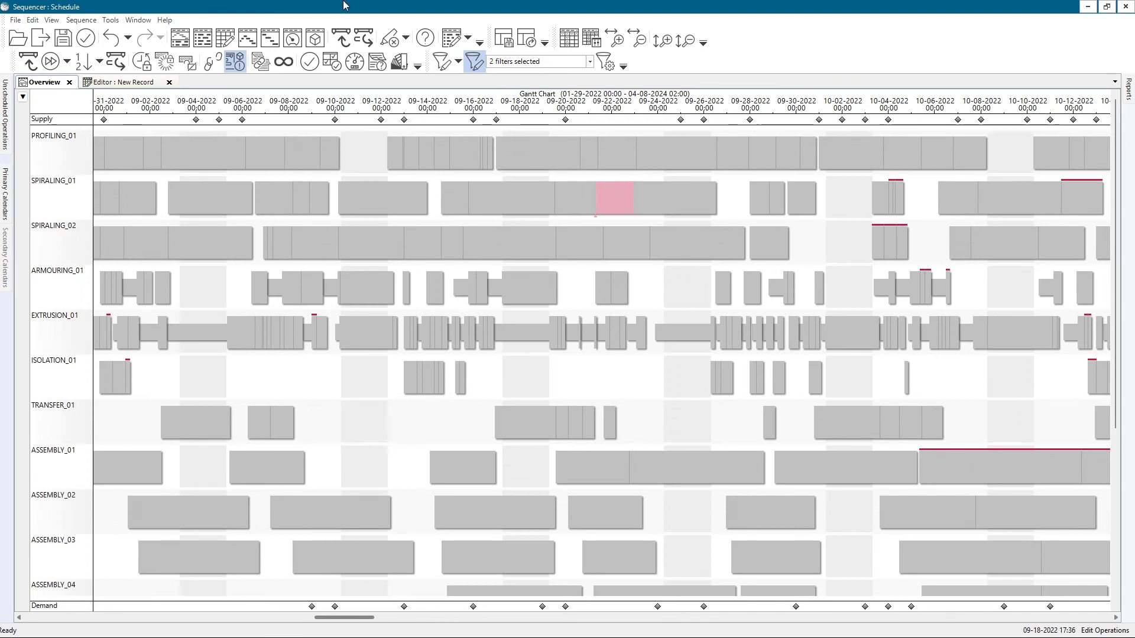
click(52, 20)
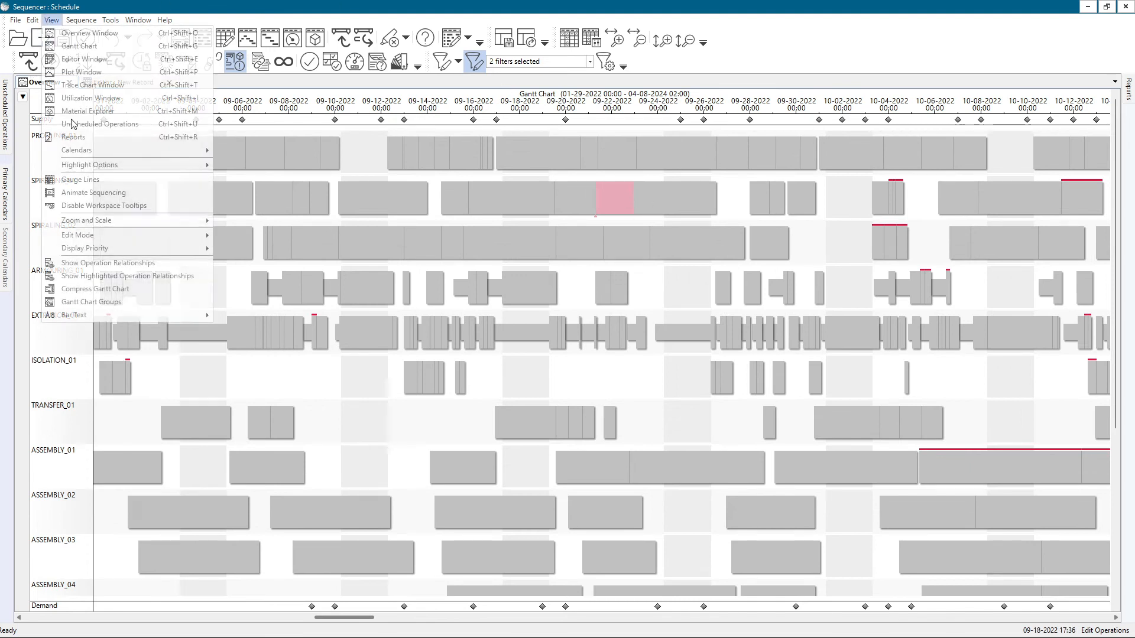
click(98, 276)
scroll(525, 238, down, 3)
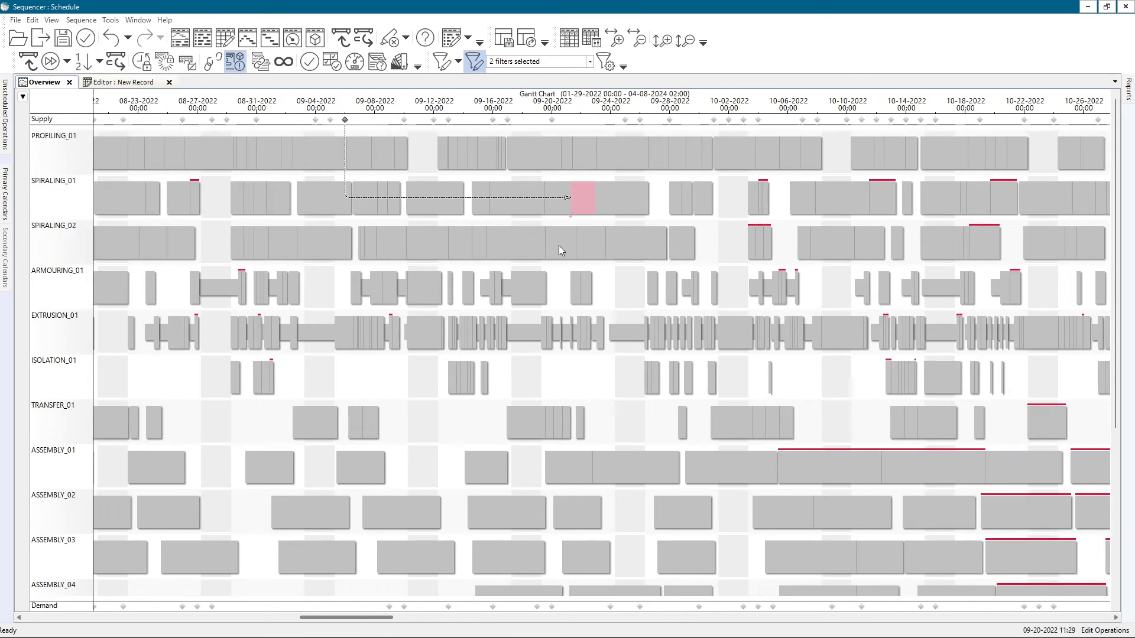
Step: Compare the Entire Order and All Related Operations filter highlight modes for the filtered operation
click(458, 62)
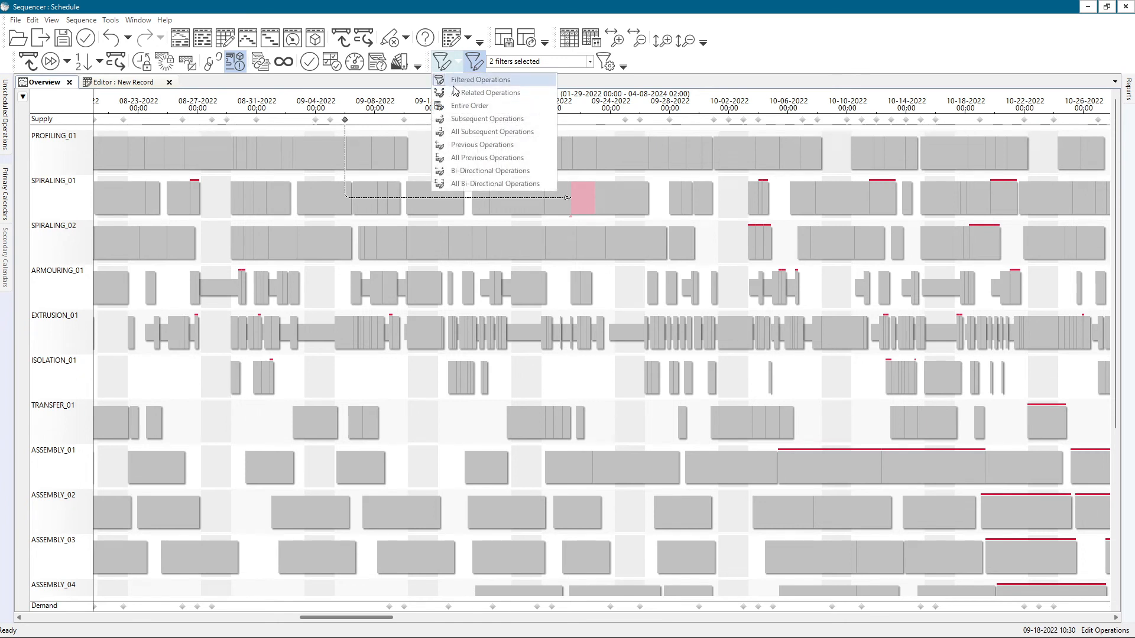
click(460, 93)
click(458, 63)
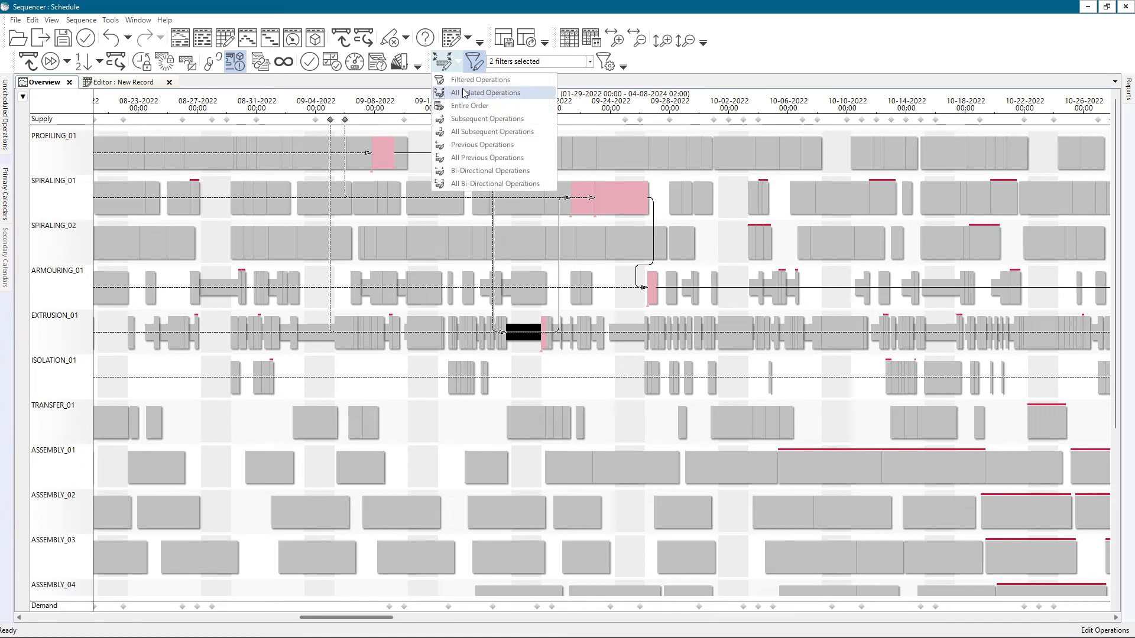
click(464, 92)
click(459, 63)
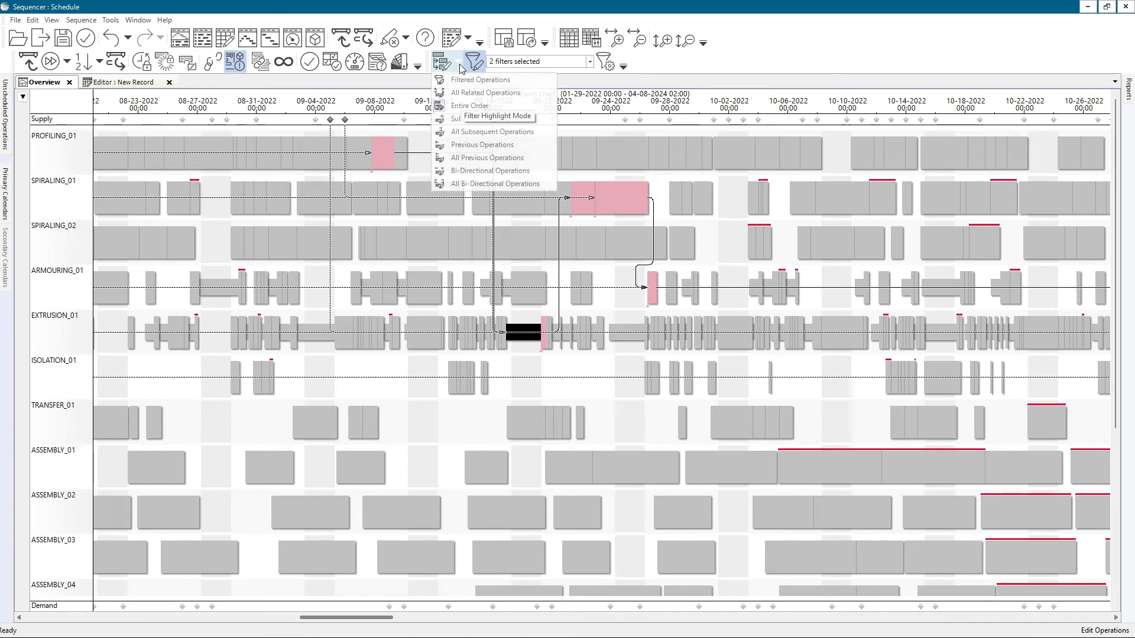
scroll(701, 201, down, 1)
scroll(701, 201, down, 3)
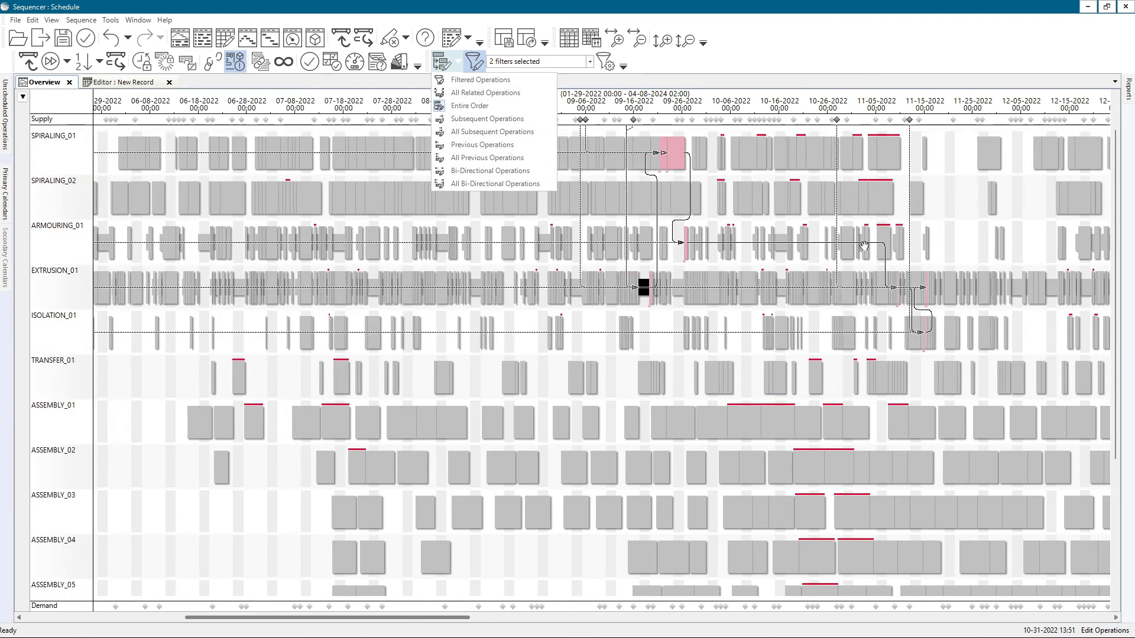
scroll(864, 246, right, 3)
click(458, 62)
click(484, 94)
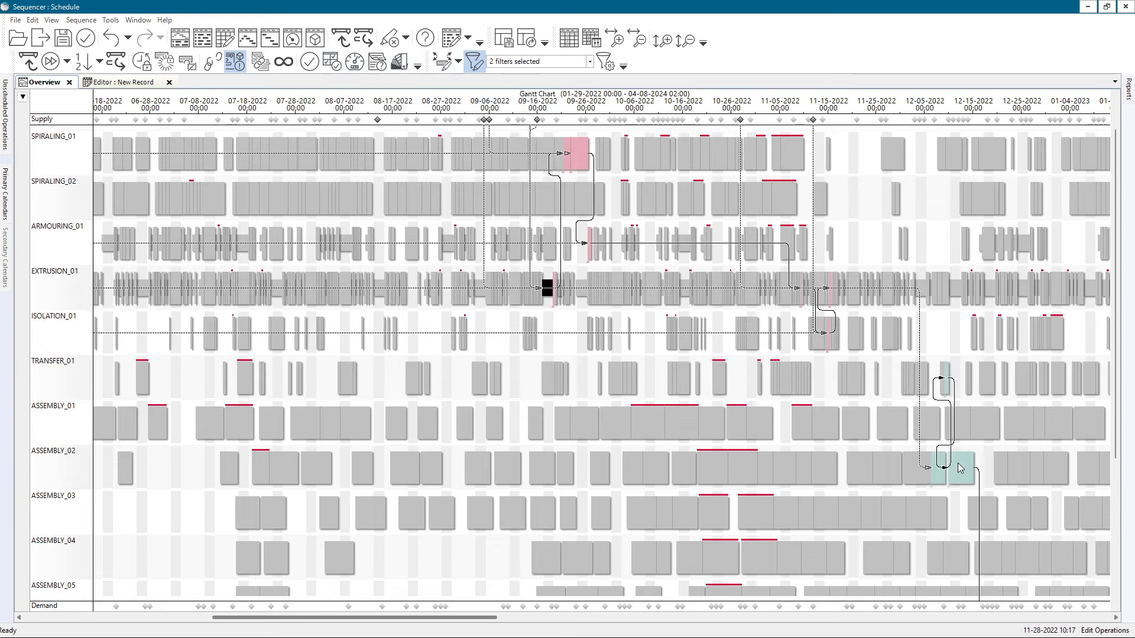
Step: Compare the Subsequent Operations and All Subsequent Operations filter highlight modes for the filtered operation
click(456, 67)
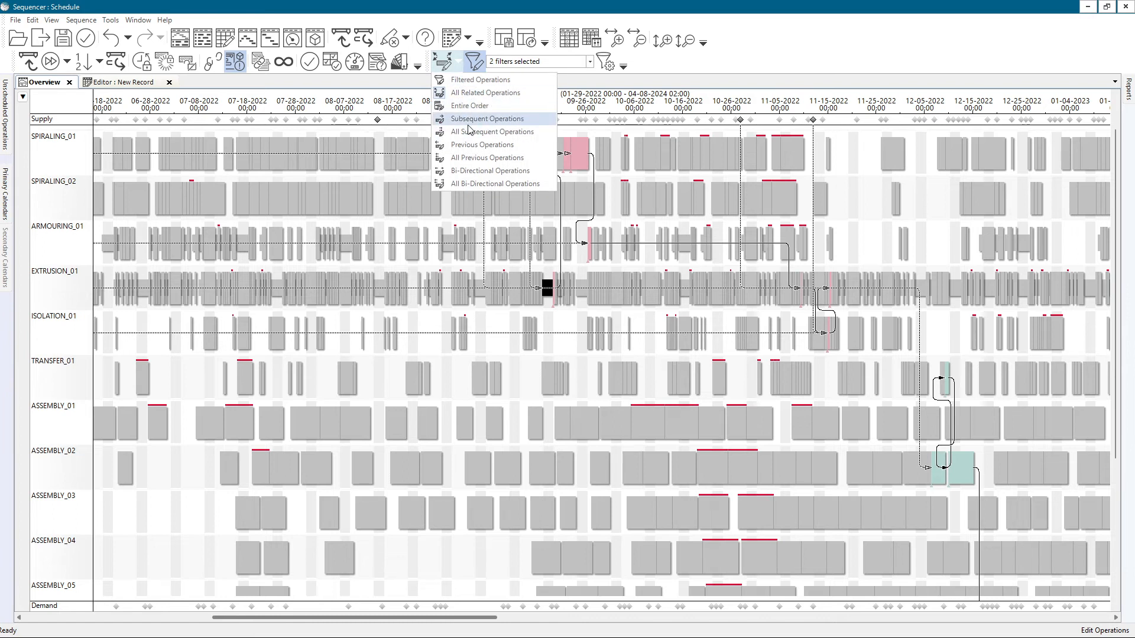
click(471, 119)
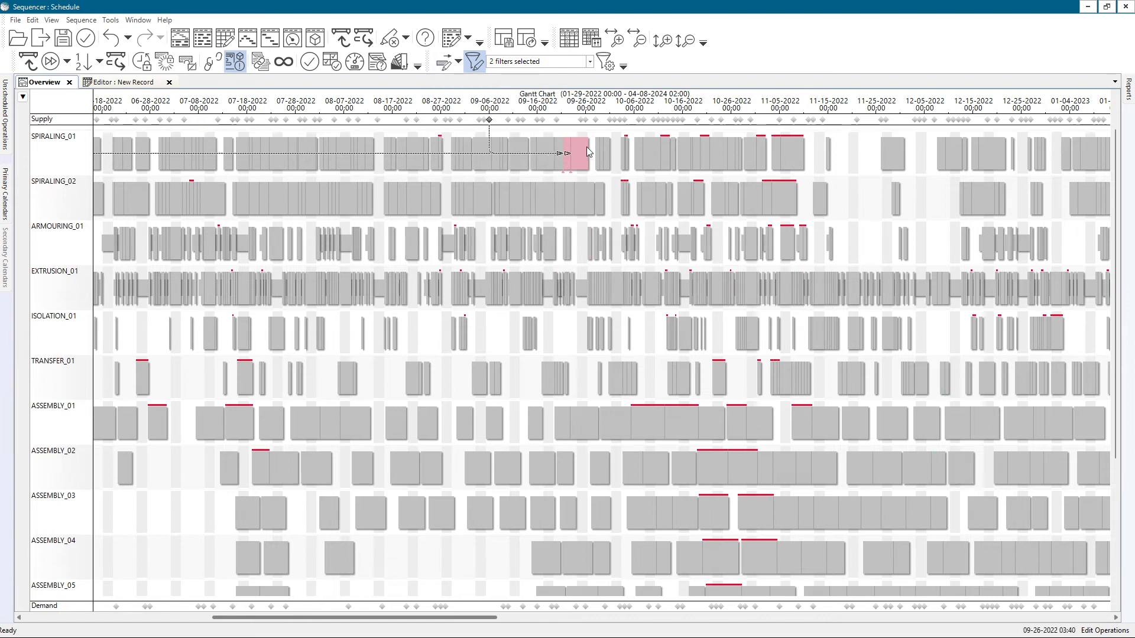
click(457, 62)
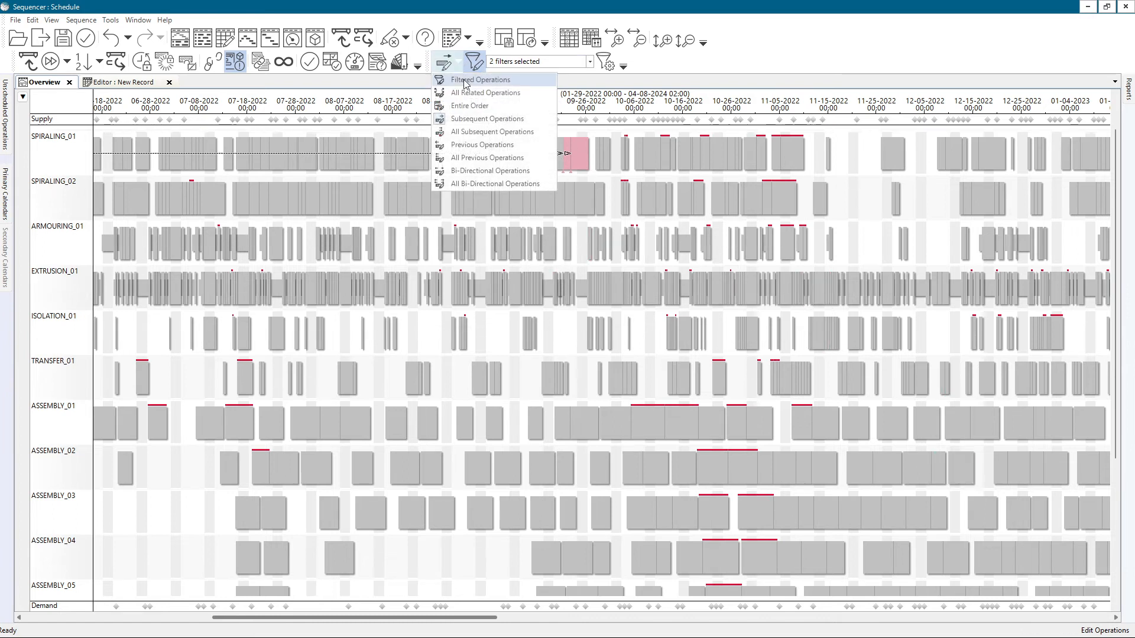
click(492, 132)
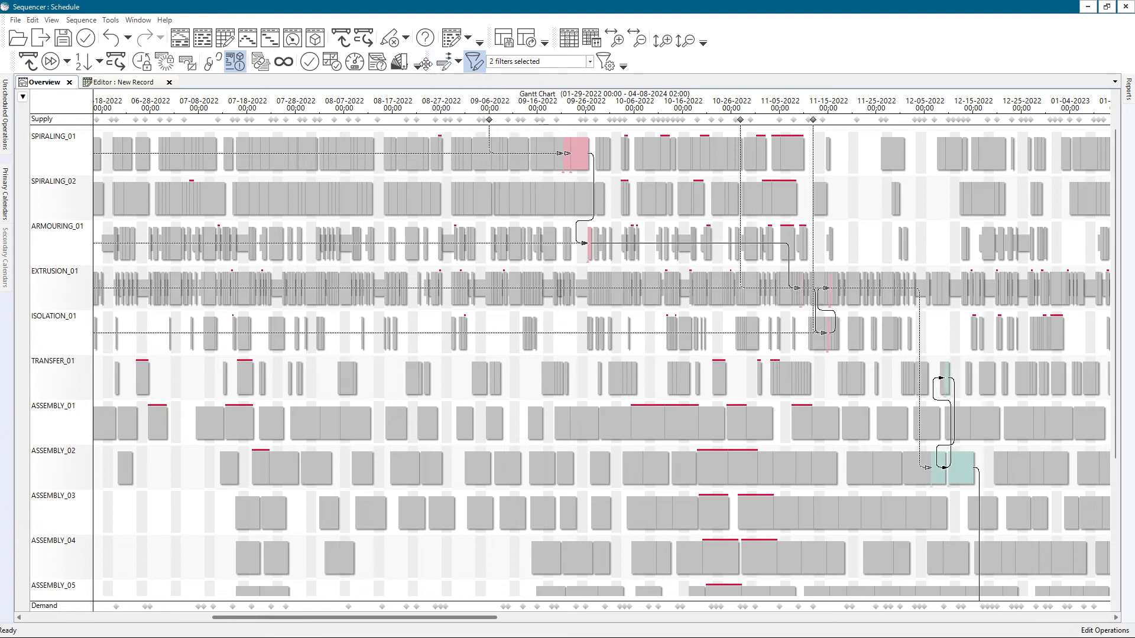
Step: Compare the Previous Operations and All Previous Operations filter highlight modes for the filtered operation
click(460, 63)
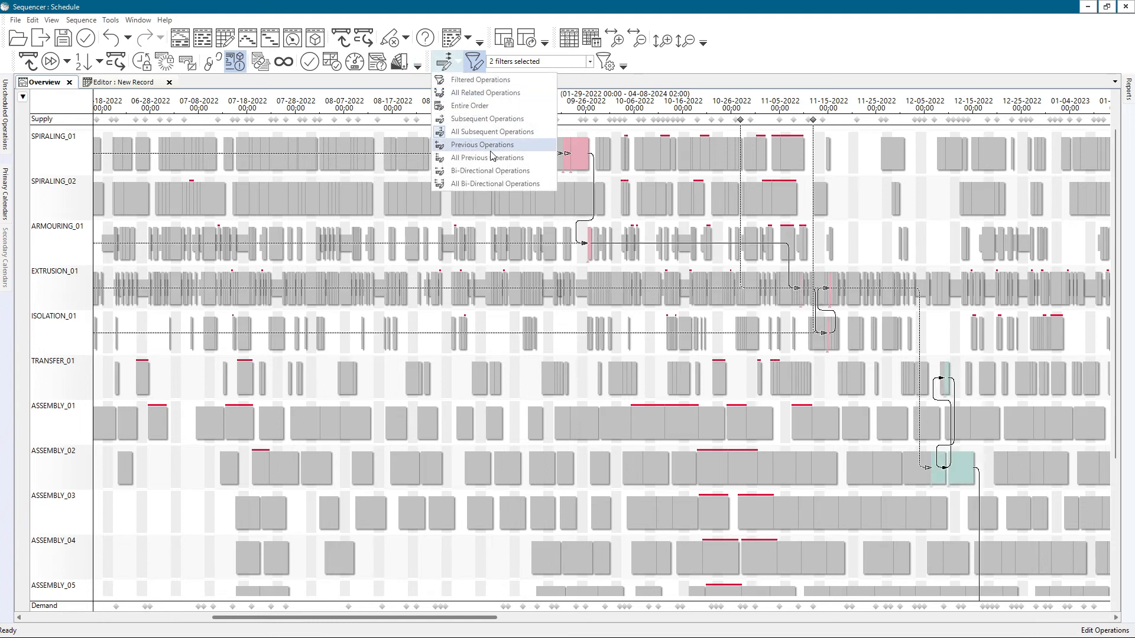
click(490, 148)
click(458, 63)
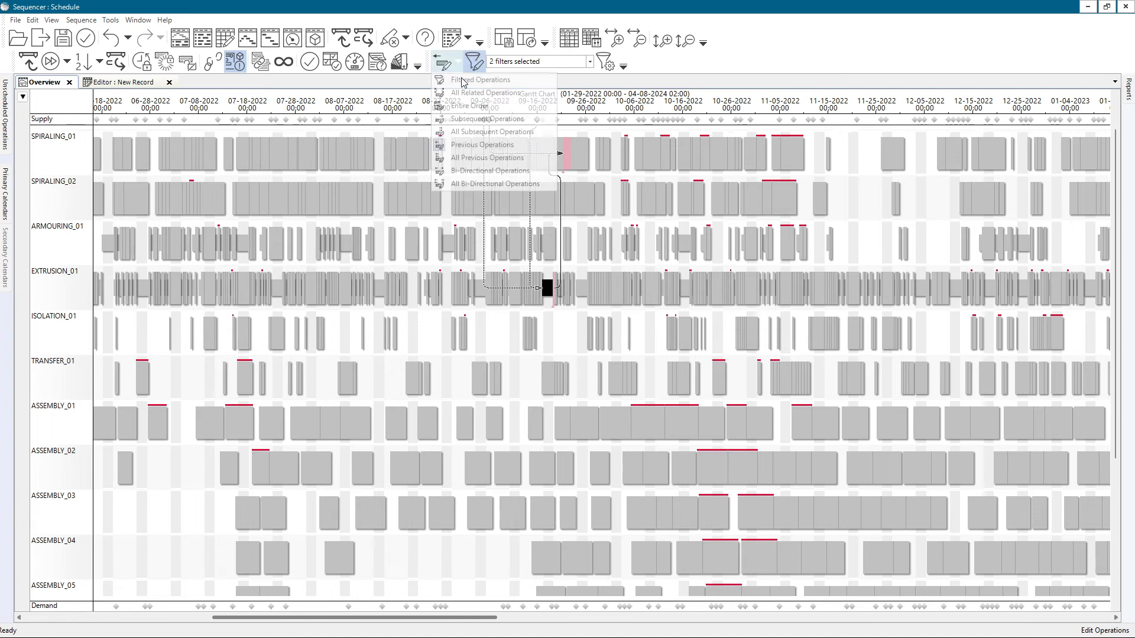
click(464, 158)
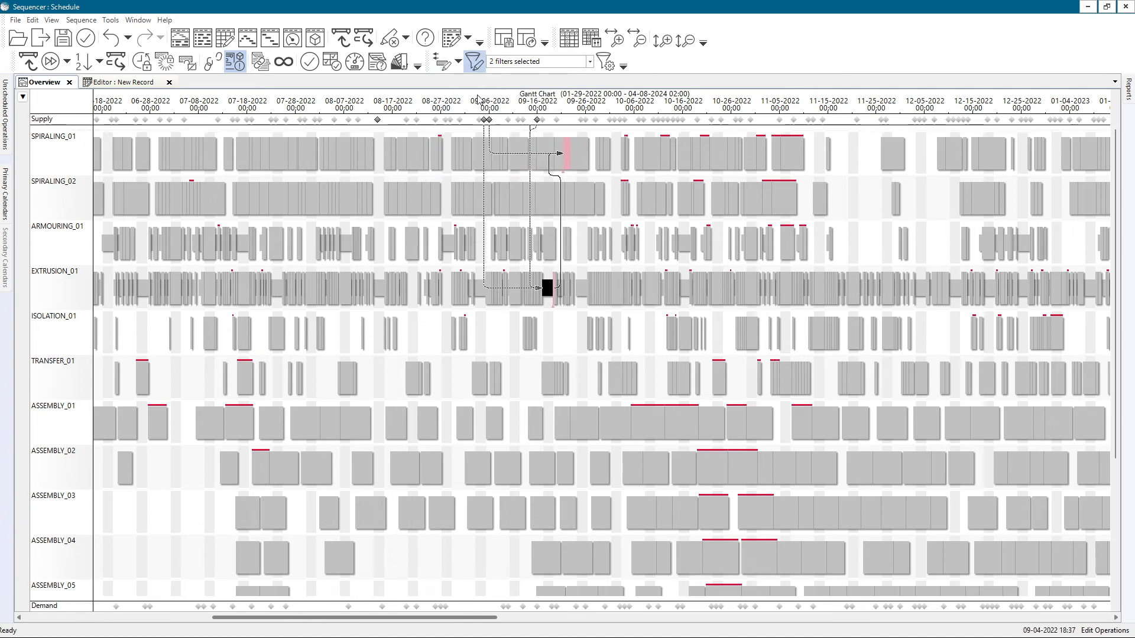
Step: Try the Bi-Directional Operations filter highlight mode and set the mode to All Bi-Directional Operations
click(459, 63)
click(481, 171)
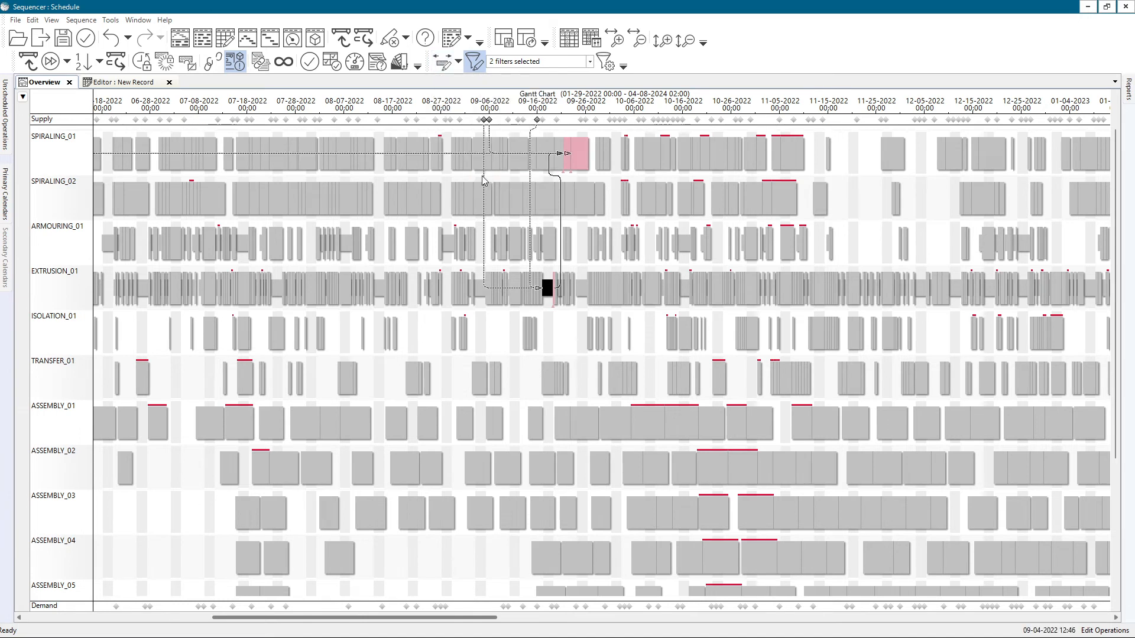
click(458, 62)
click(496, 187)
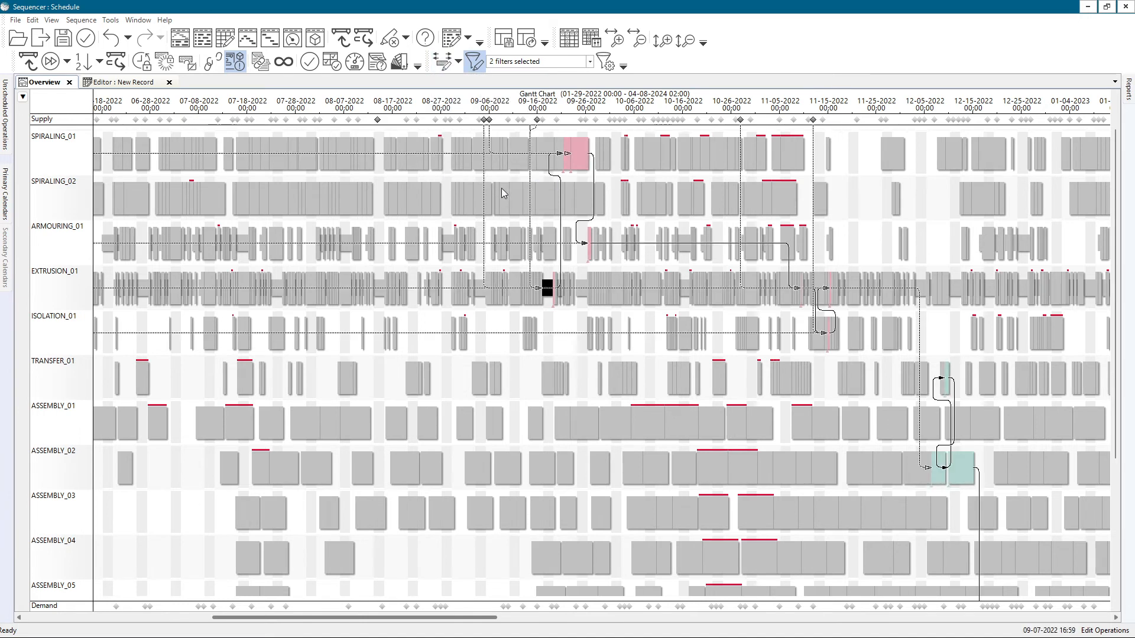
Step: View the Highlight Options available for the highlighted SPIRALING_01 operation and dismiss them
right_click(581, 167)
mouse_move(637, 228)
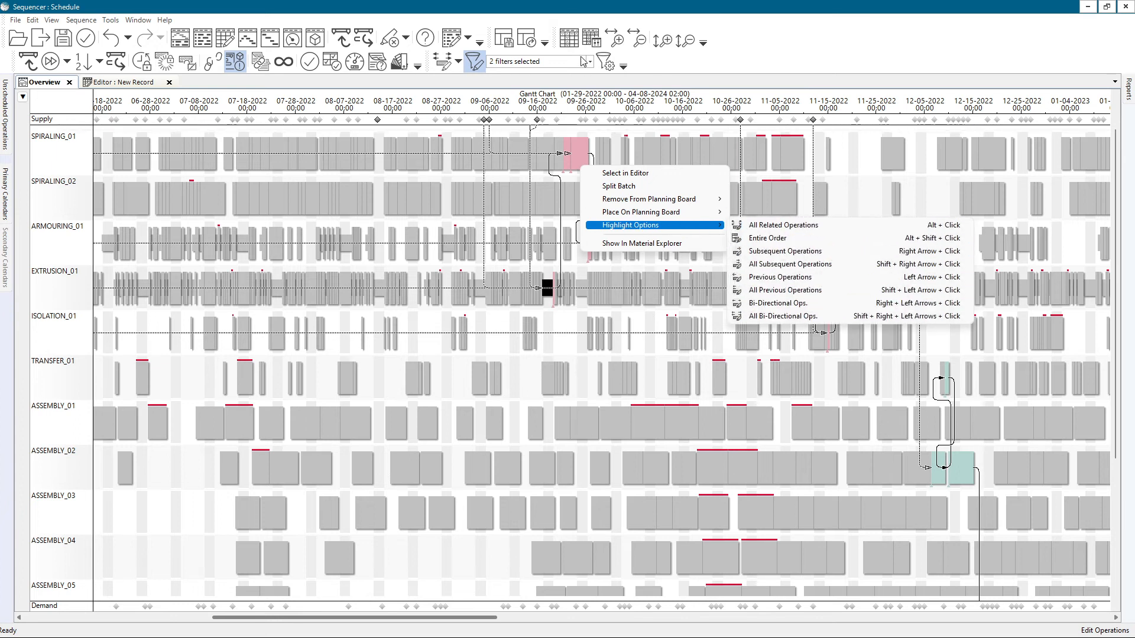
click(862, 172)
Step: Turn off filtering on the Gantt chart and deselect the OpNo = 30 and Order No filters
scroll(726, 189, down, 4)
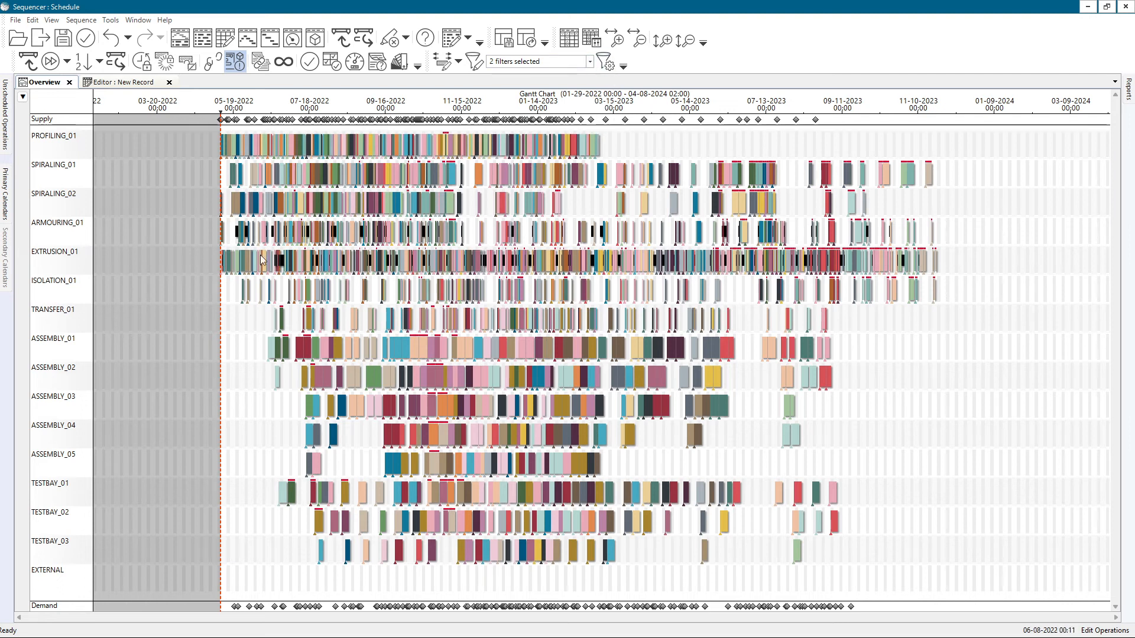
click(590, 62)
scroll(532, 177, down, 3)
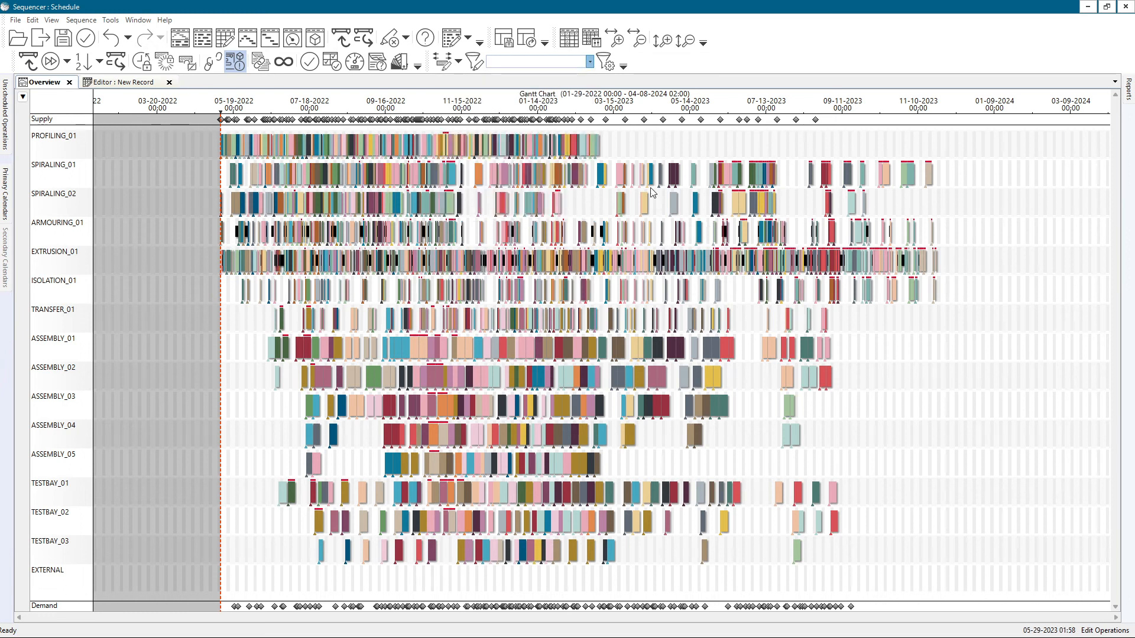
click(593, 65)
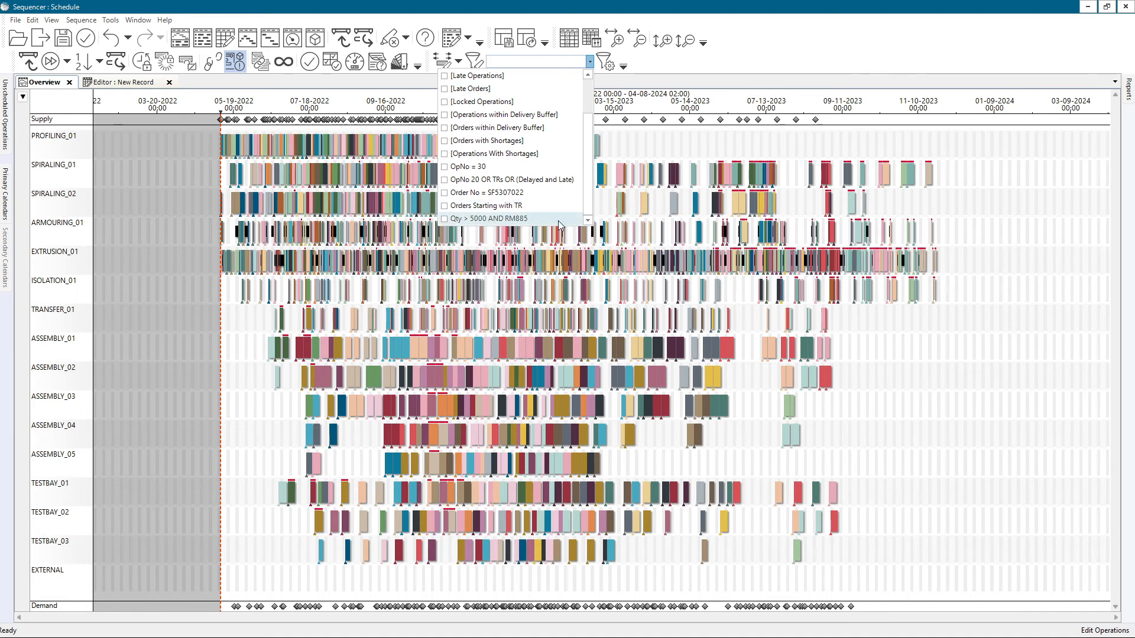
click(577, 228)
Step: Add an expression filter with the condition Resource == EXTRUSION_01
click(604, 64)
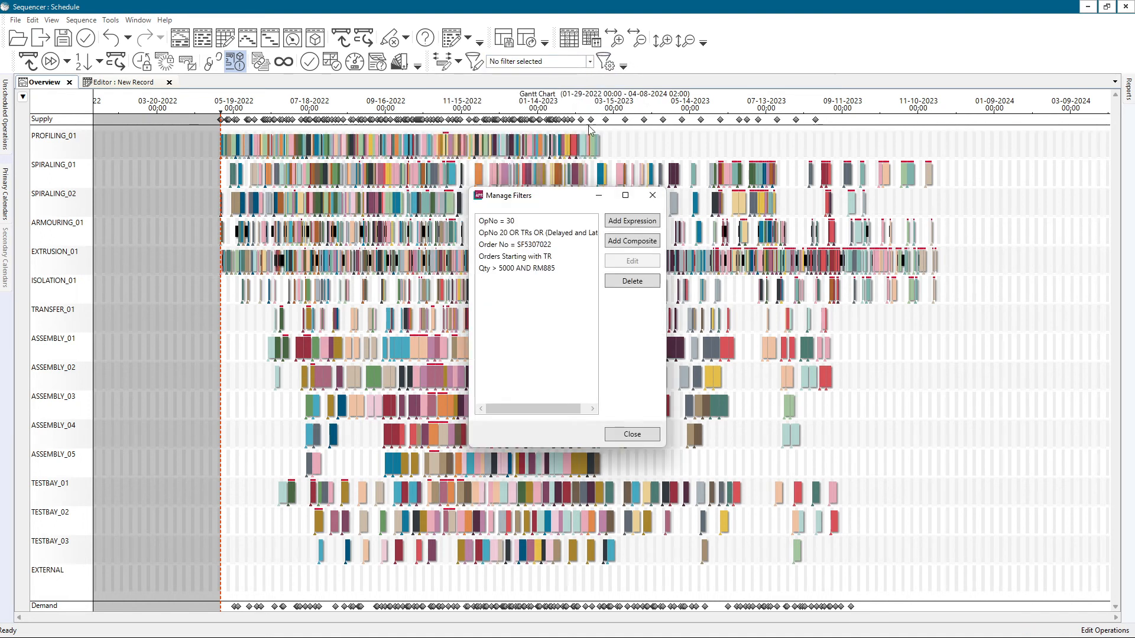
click(635, 222)
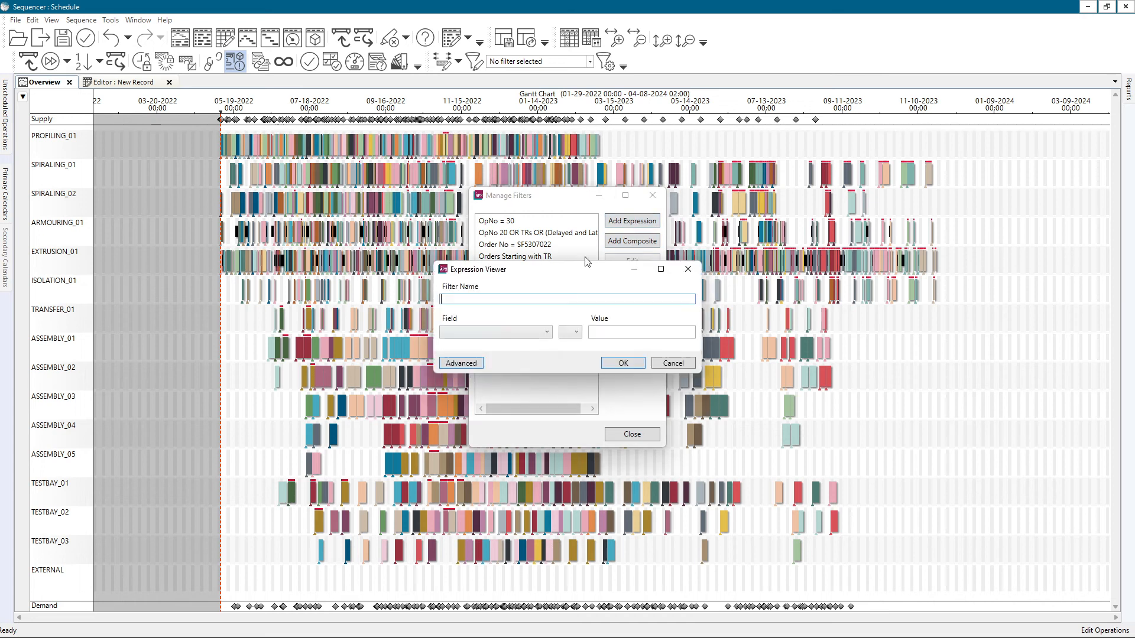
click(610, 335)
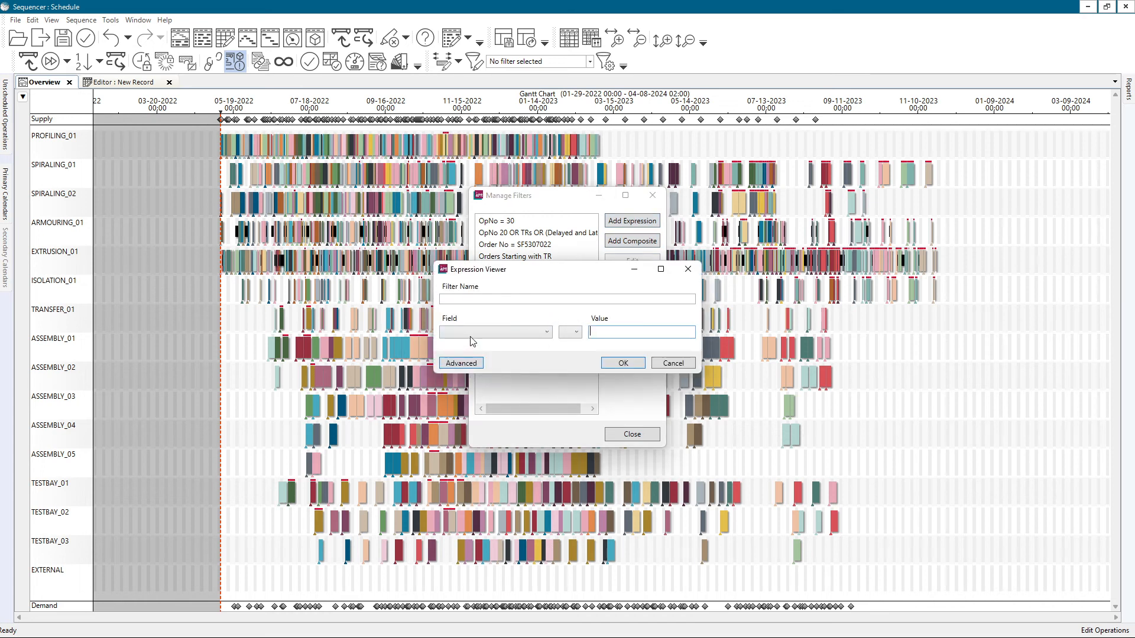
click(473, 332)
scroll(503, 449, down, 5)
click(520, 413)
click(571, 335)
click(569, 346)
click(627, 332)
text(EXTRUSION)
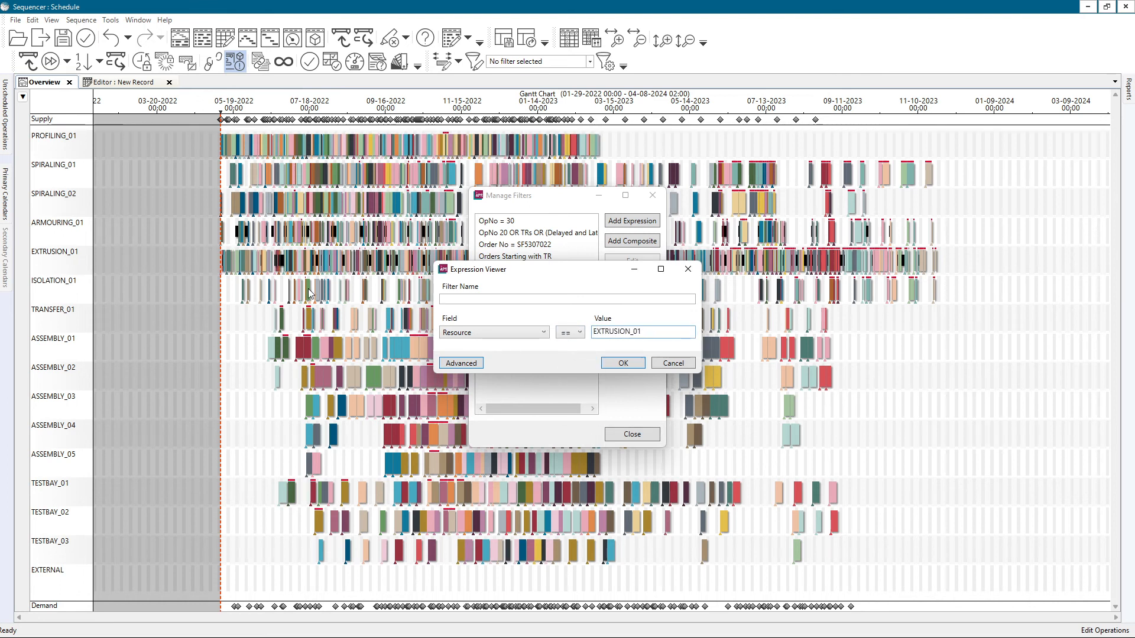
text(_01)
Step: Name the new filter Rec = EXTRUSION, save it and close the filter manager
click(501, 300)
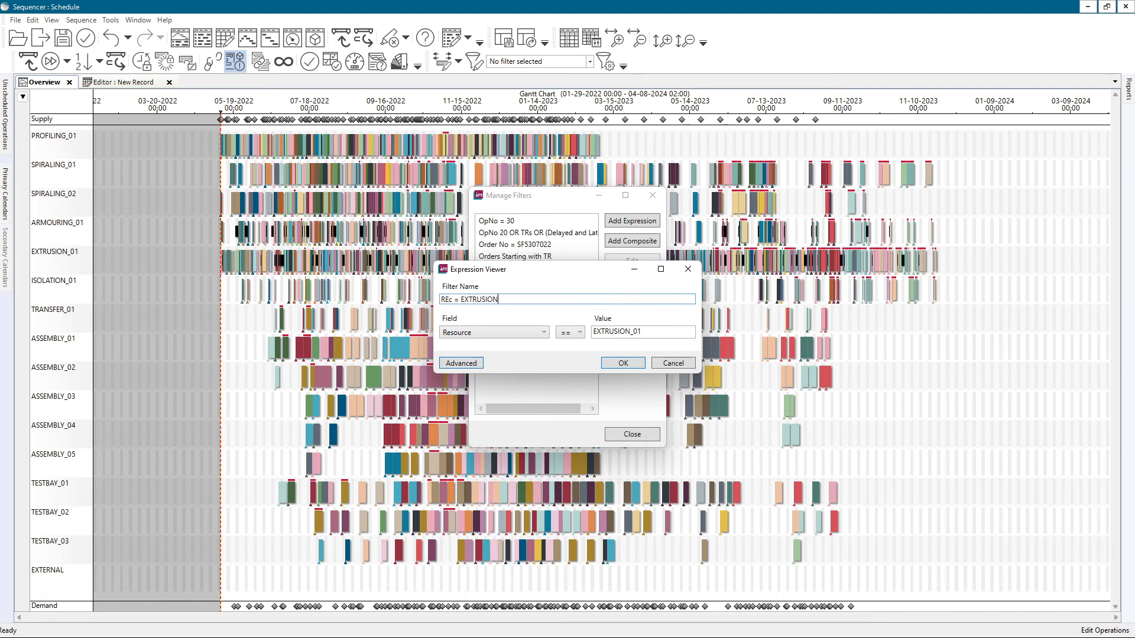
text(s)
key(BackSpace)
text(e)
click(627, 363)
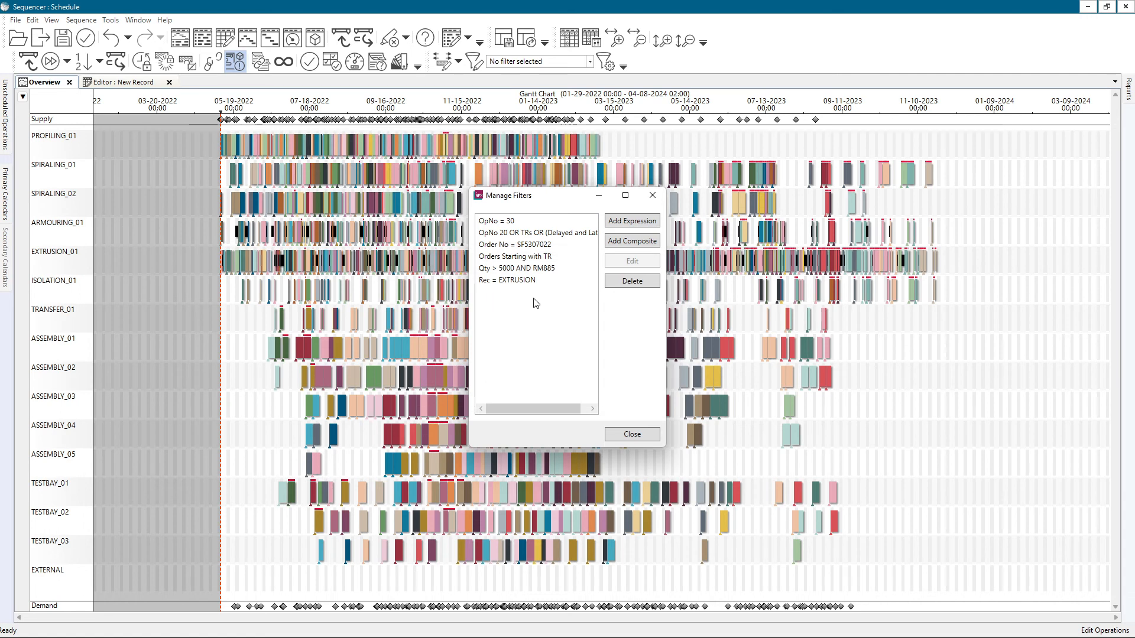
click(632, 435)
Step: Apply the Rec = EXTRUSION filter to the Gantt chart with the Filtered Operations highlight mode
click(589, 61)
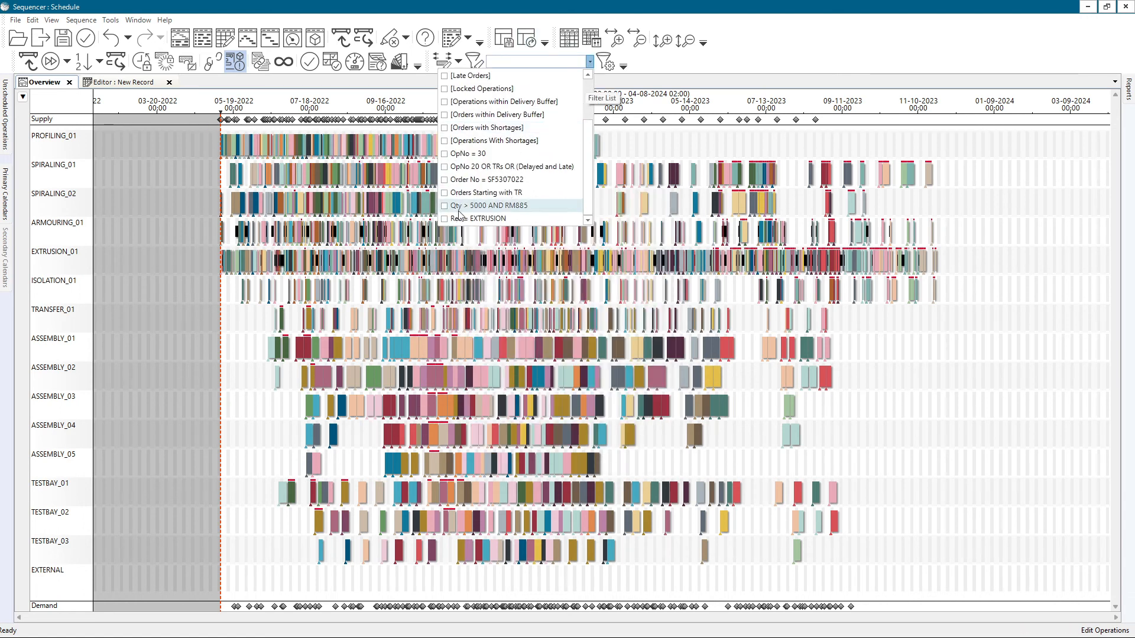
click(458, 219)
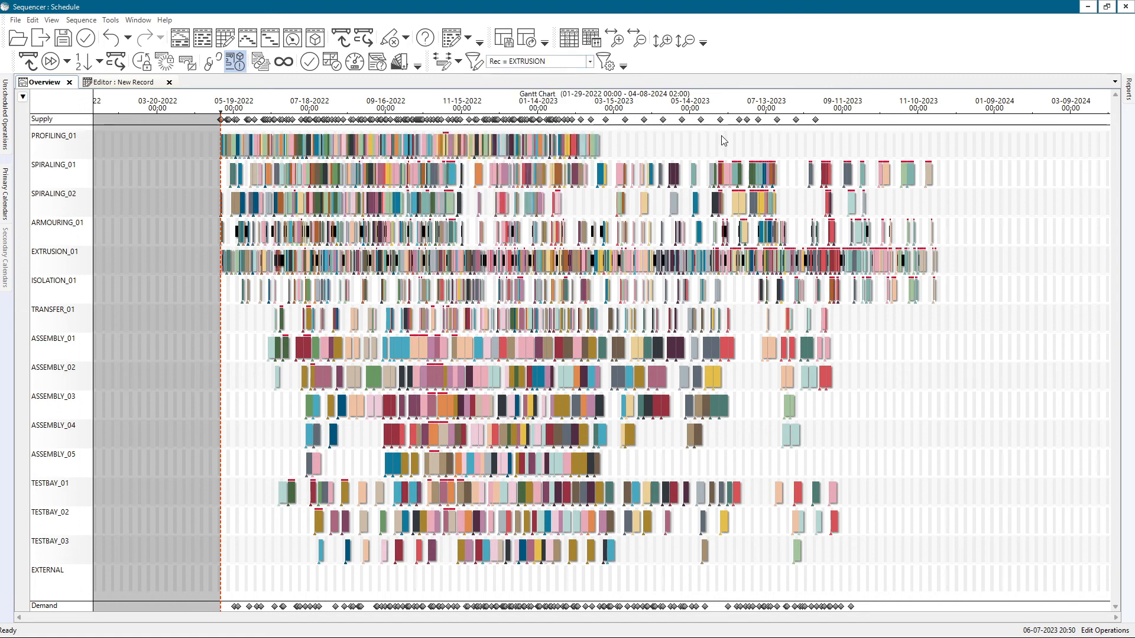
click(474, 62)
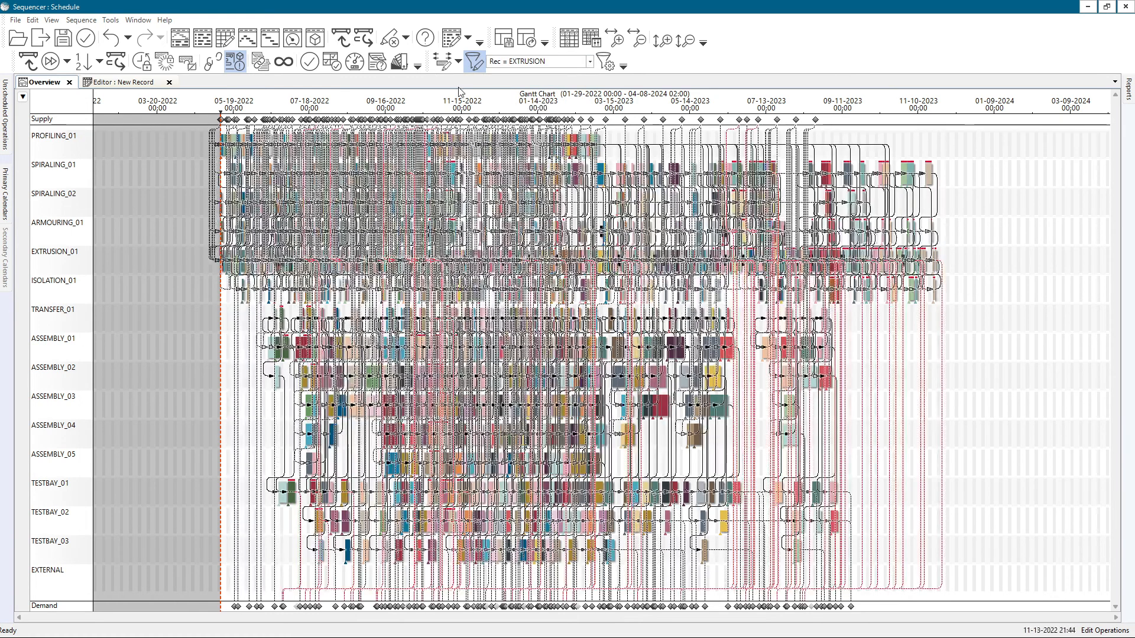
click(458, 62)
click(473, 92)
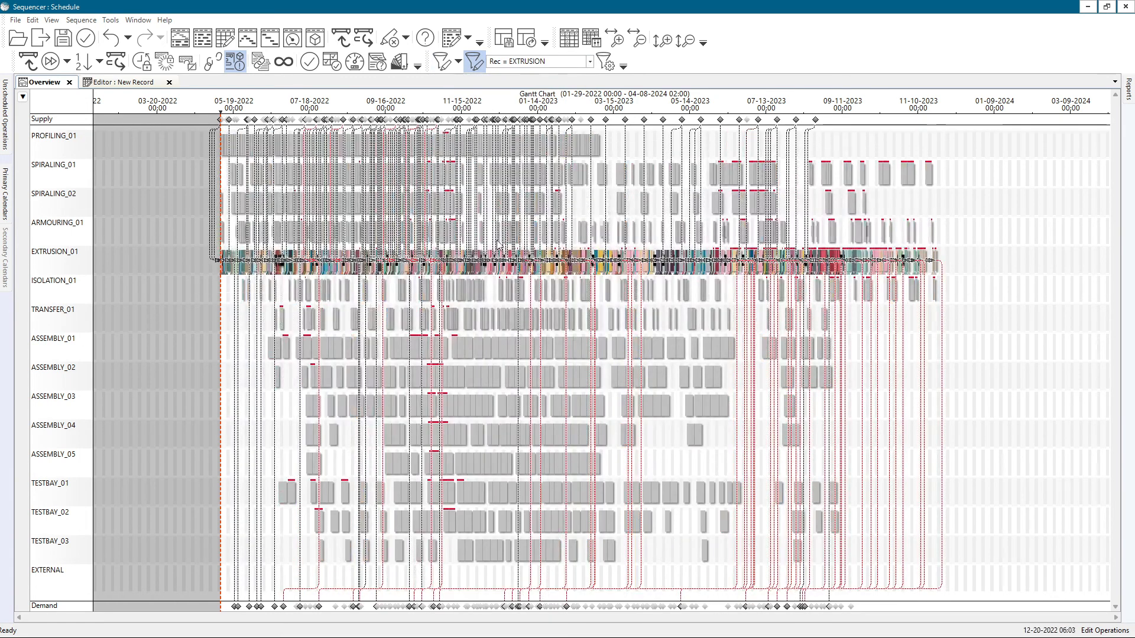
Step: Hide the highlighted operation relationships and set the filter highlight mode to All Previous Operations
scroll(261, 266, up, 2)
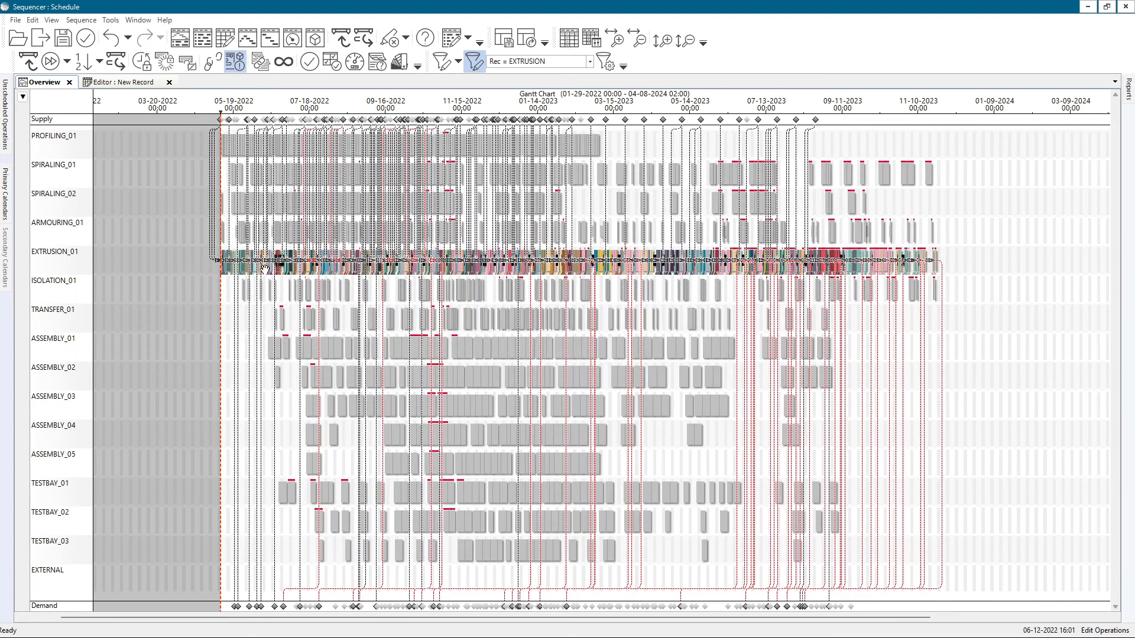
scroll(576, 271, down, 2)
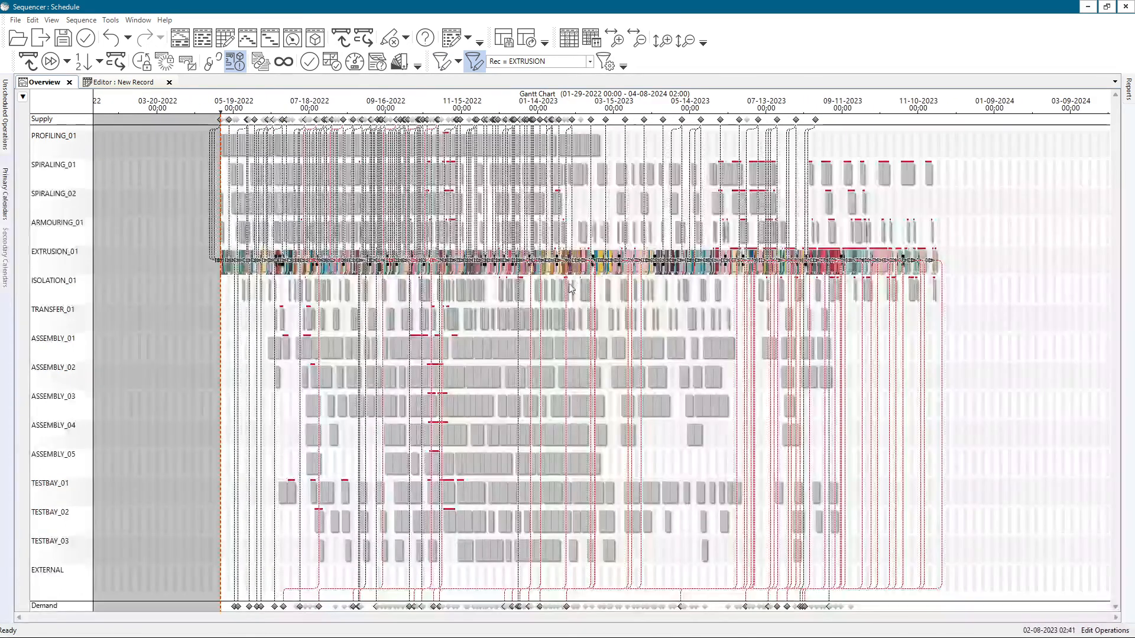
click(51, 19)
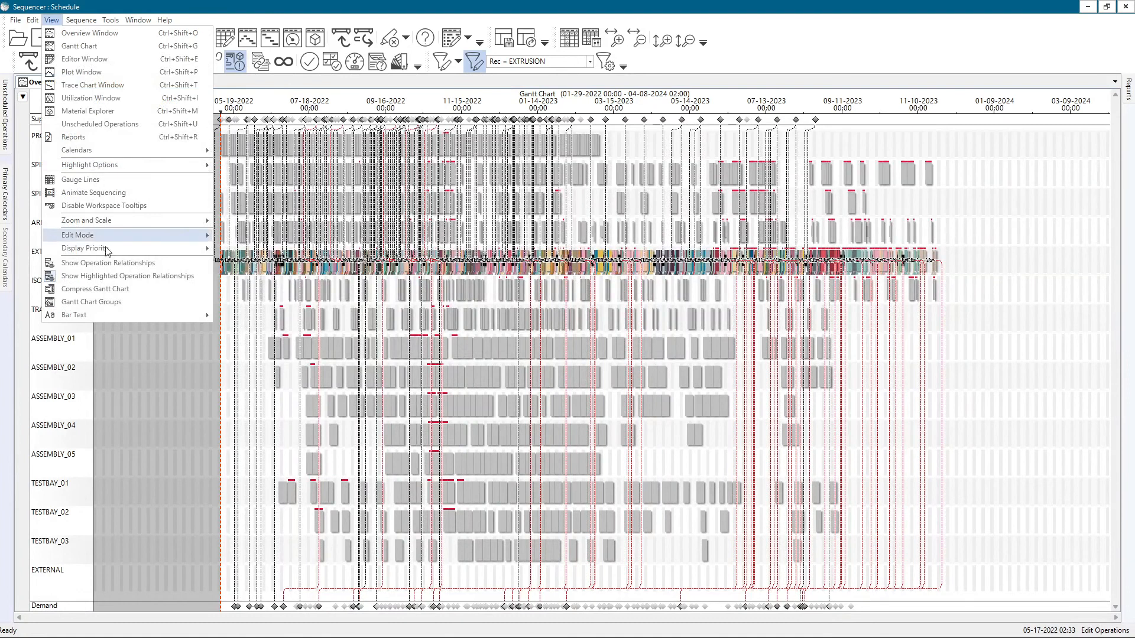
click(107, 278)
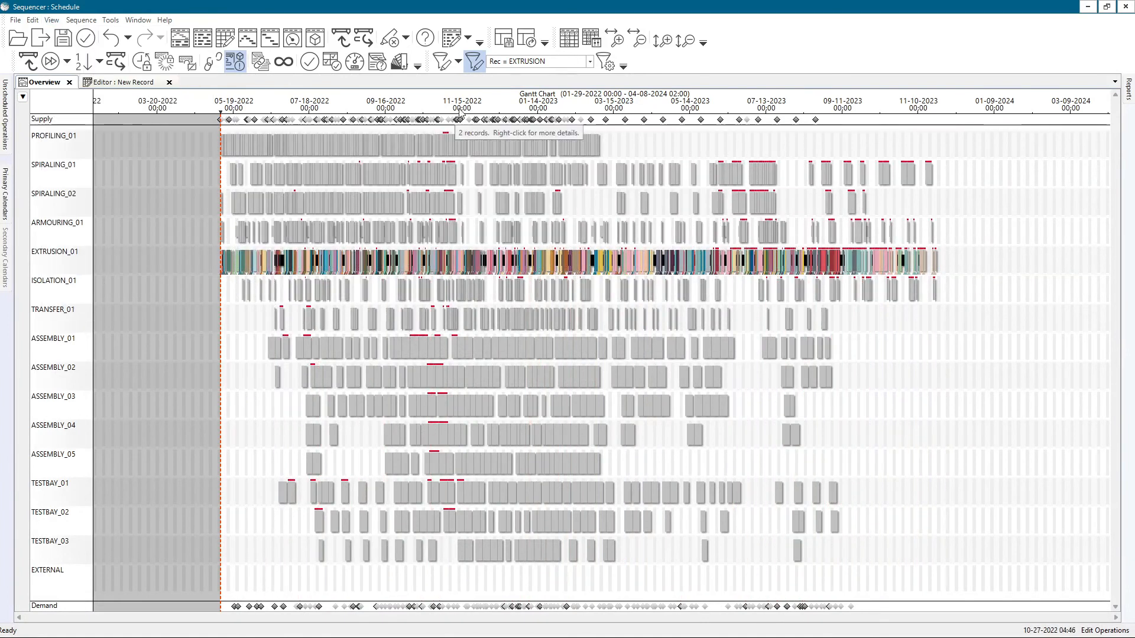
click(459, 62)
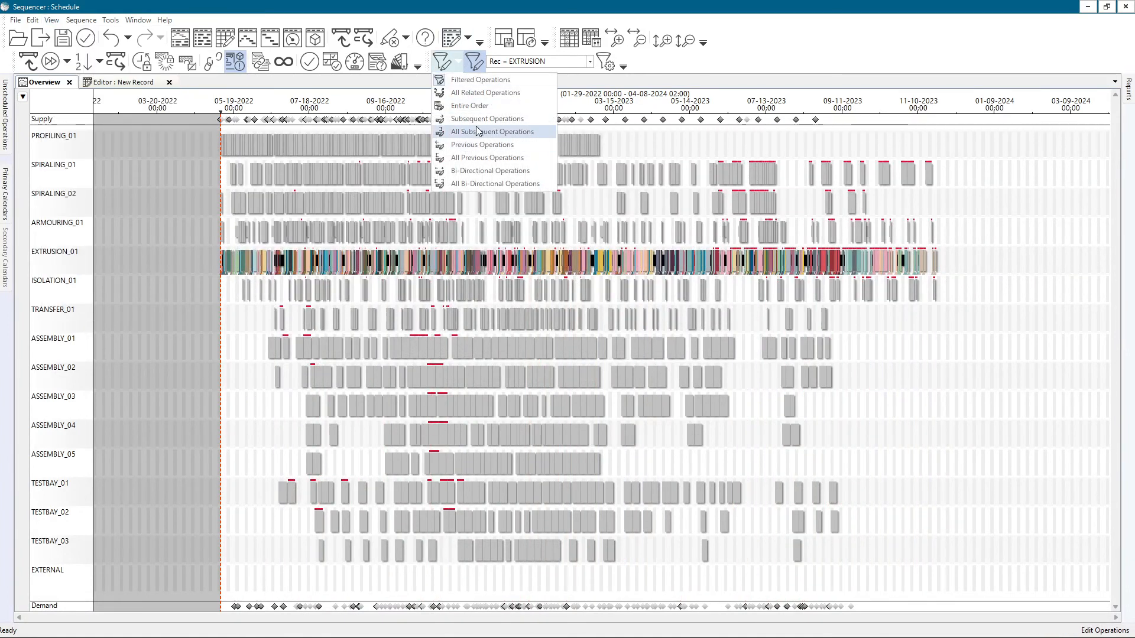
click(502, 158)
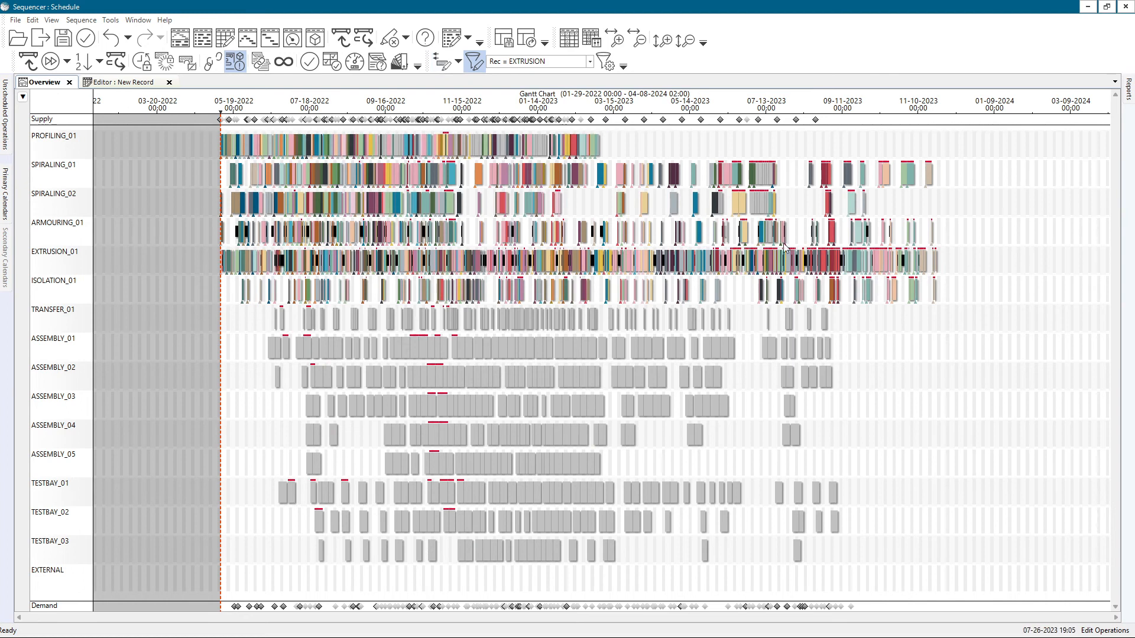
Step: Lock the operations on the EXTRUSION_01 resource and remove the other highlighted operations from the schedule
mouse_move(512, 249)
right_click(69, 259)
click(118, 293)
click(345, 40)
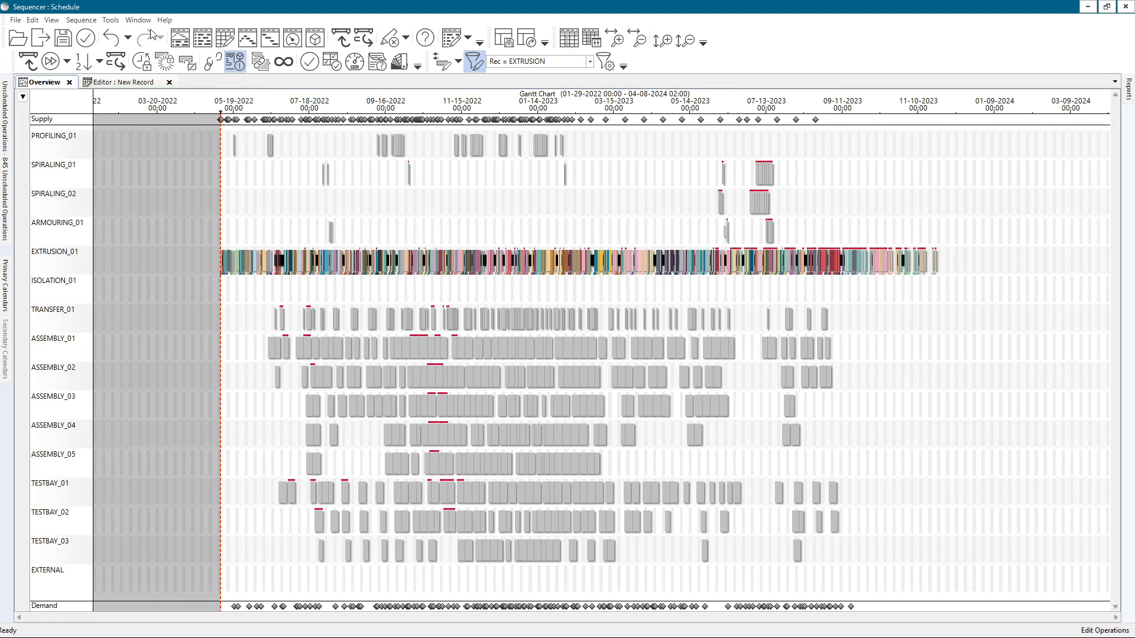
Step: Sequence the unscheduled operations backward by due date
click(88, 21)
mouse_move(118, 46)
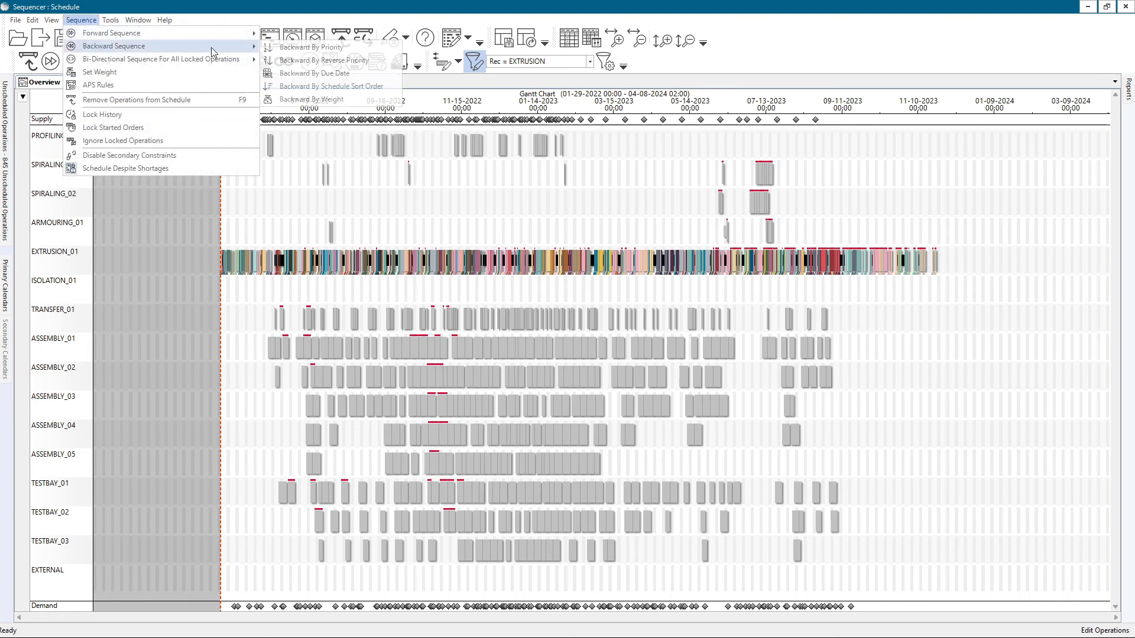
click(314, 72)
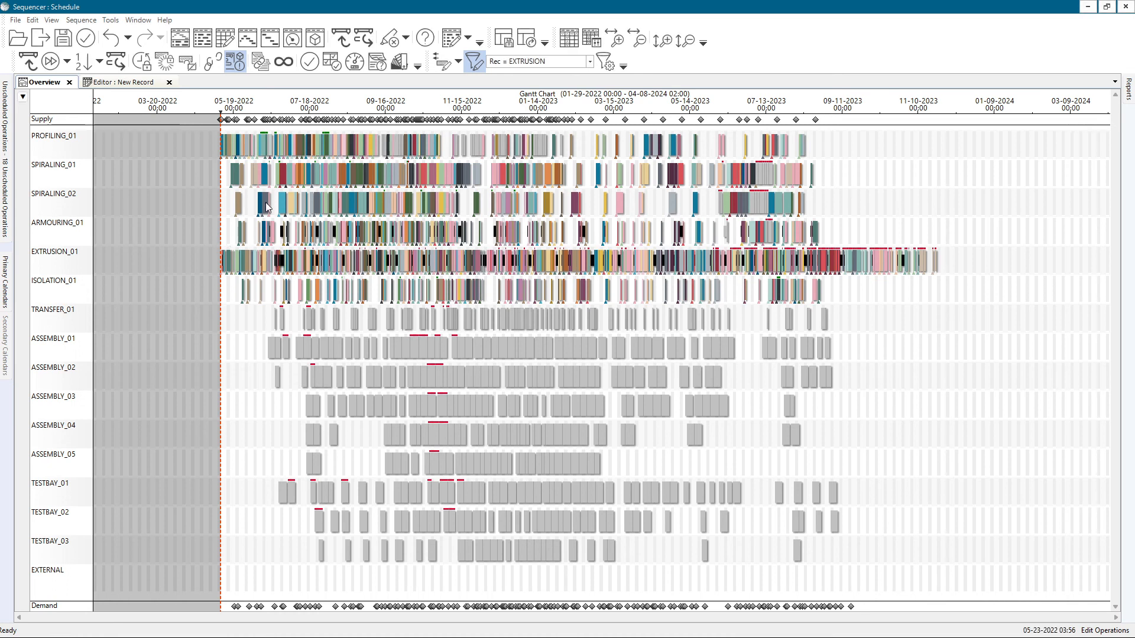
Step: Highlight several SPIRALING_01 operations in turn to examine how their related operations line up across the resources
alt+click(524, 175)
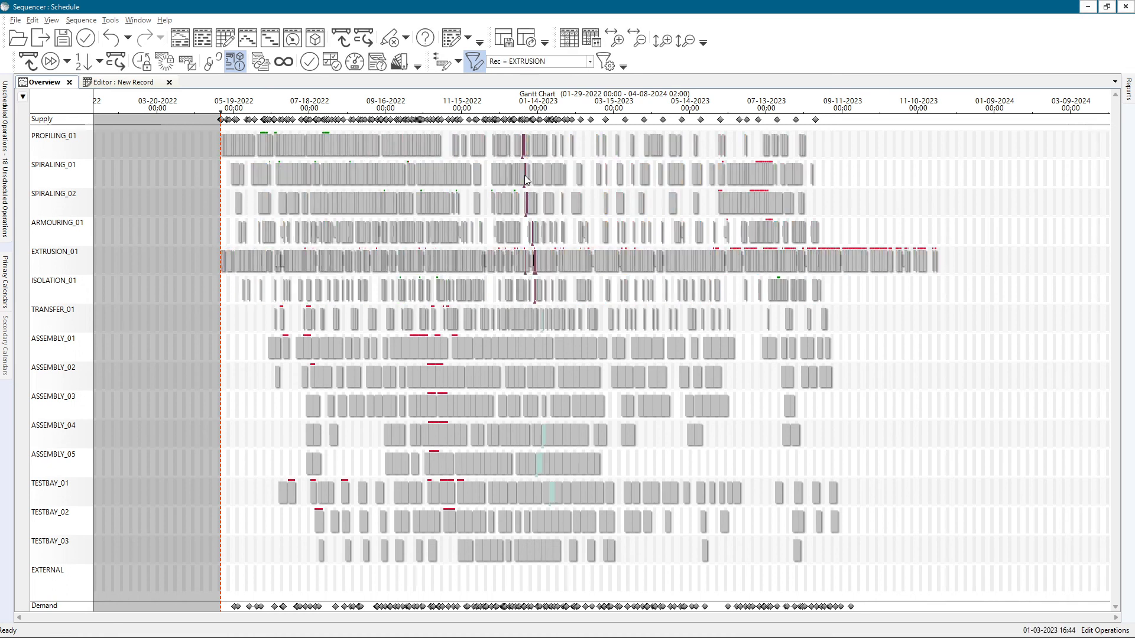
alt+click(548, 179)
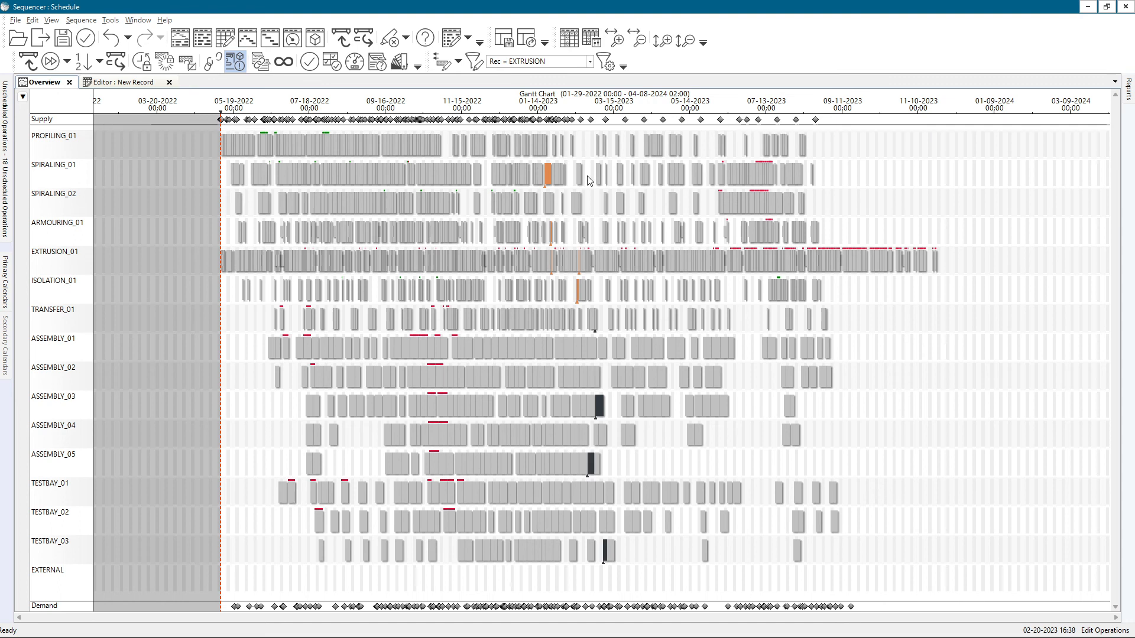
alt+click(602, 178)
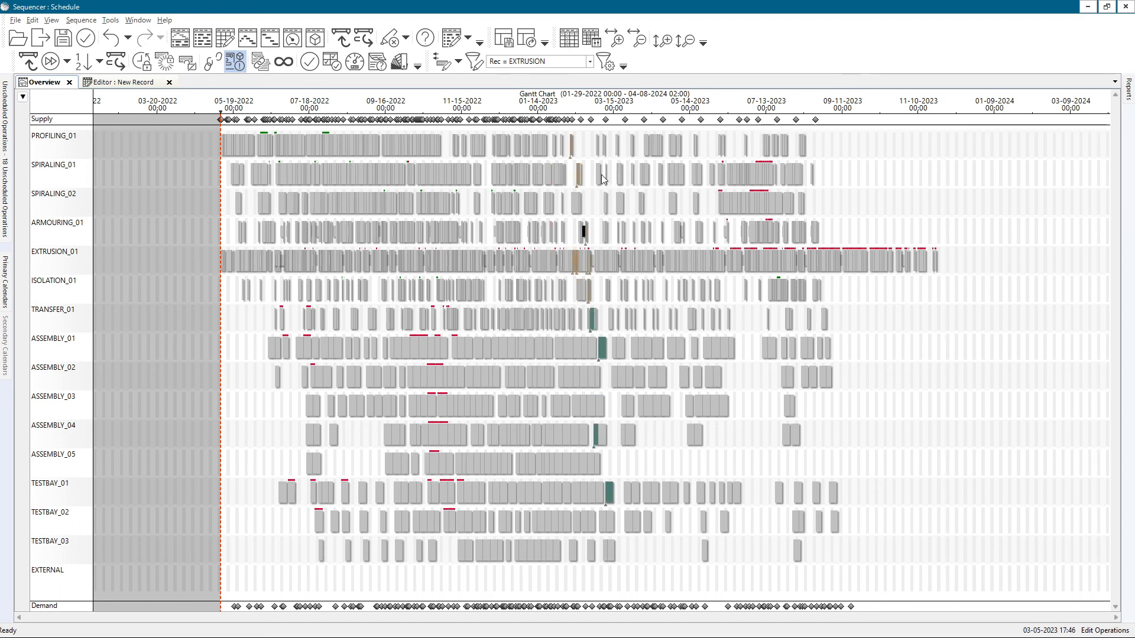
alt+click(641, 174)
scroll(645, 266, up, 3)
scroll(644, 265, down, 5)
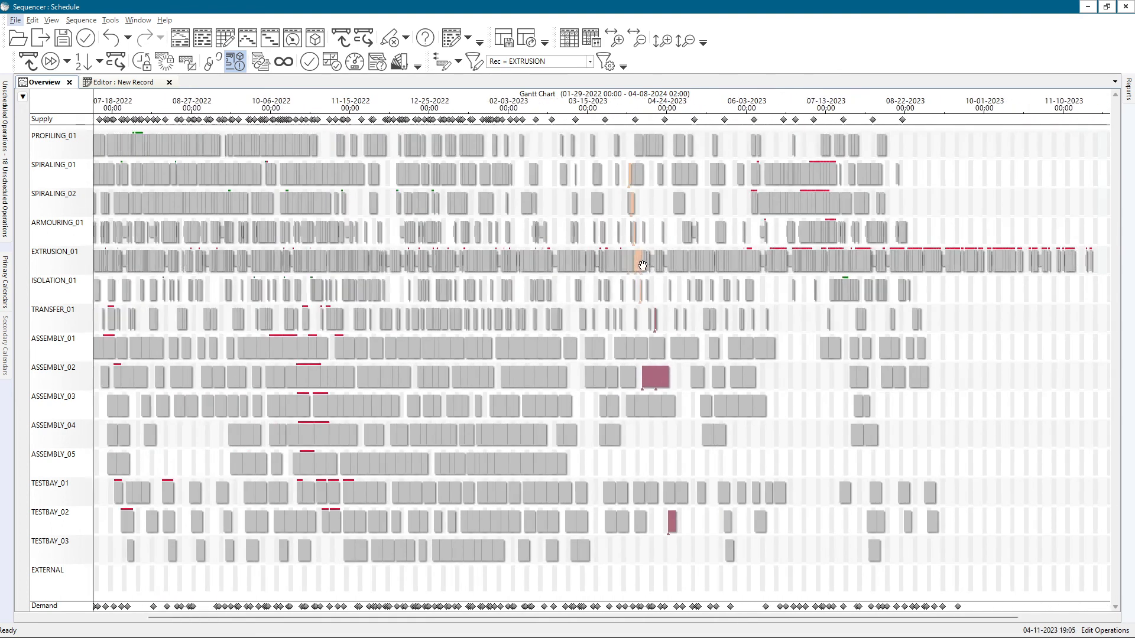
Step: Check the unscheduled operations list and move the schedule's start line back to about 04-19-2022
click(6, 112)
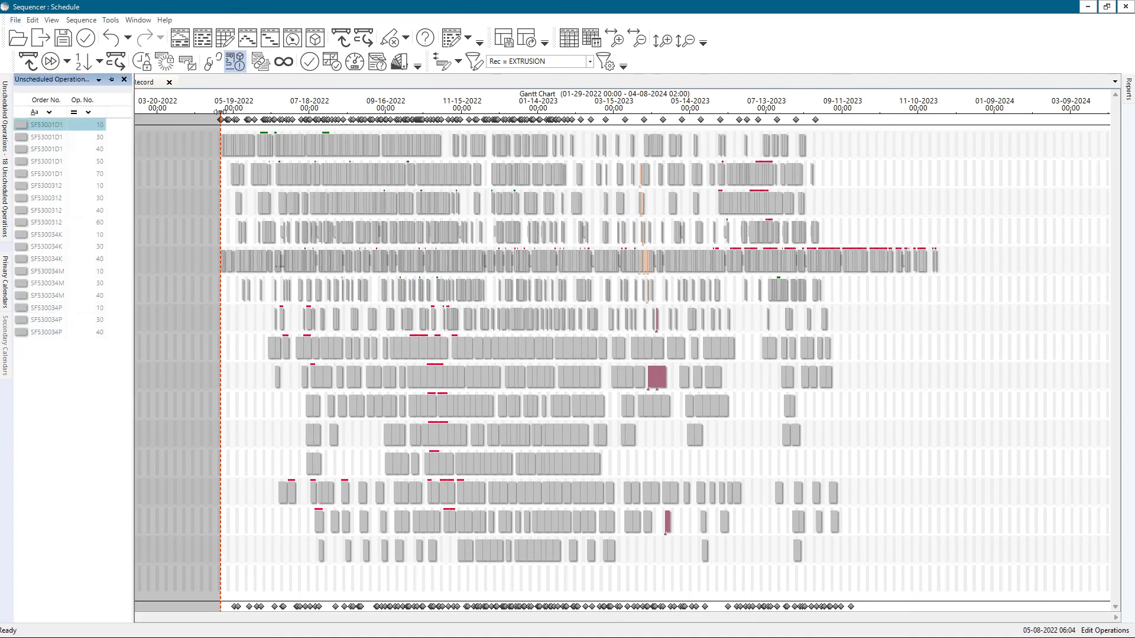
scroll(217, 161, up, 6)
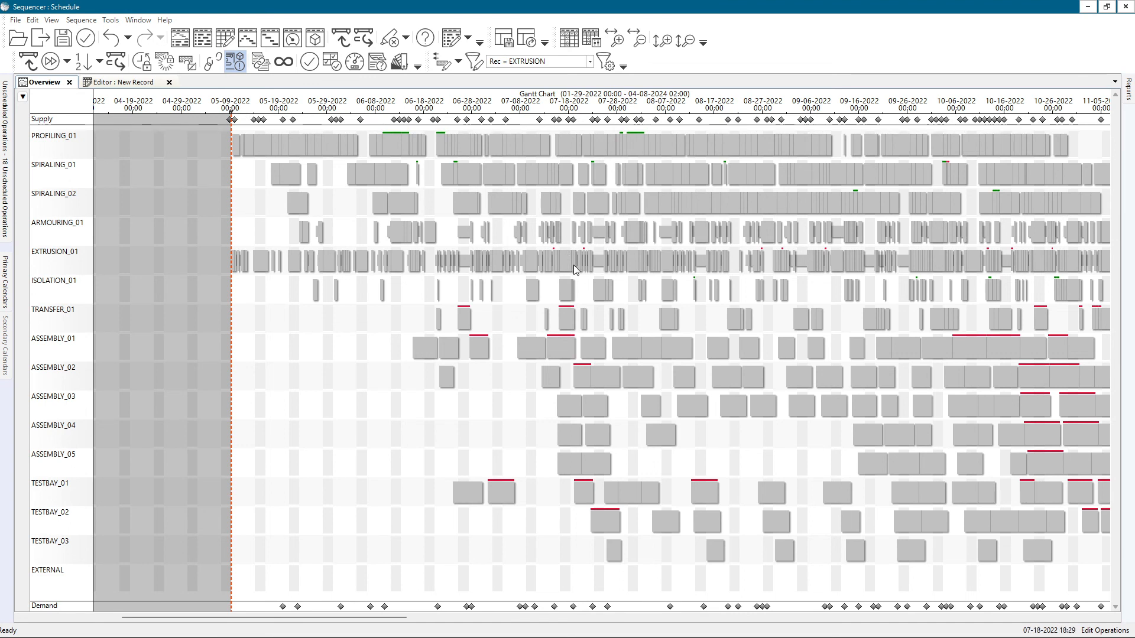
mouse_move(9, 148)
drag(230, 113, 134, 113)
Step: Try forward sequencing the remaining unscheduled operations
click(81, 20)
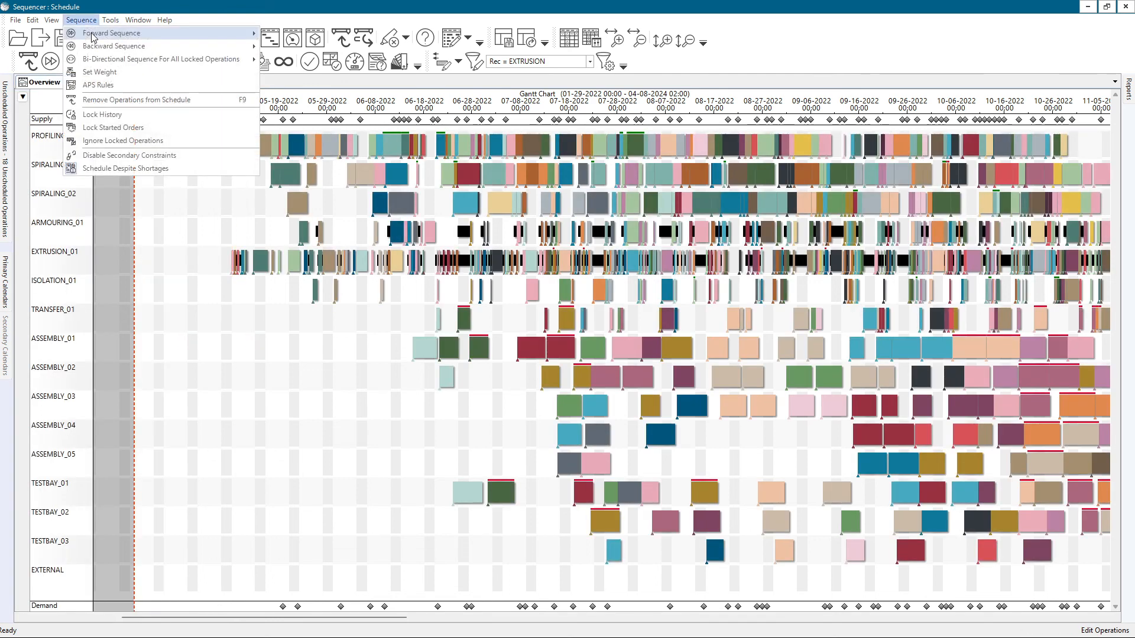
mouse_move(95, 30)
click(285, 63)
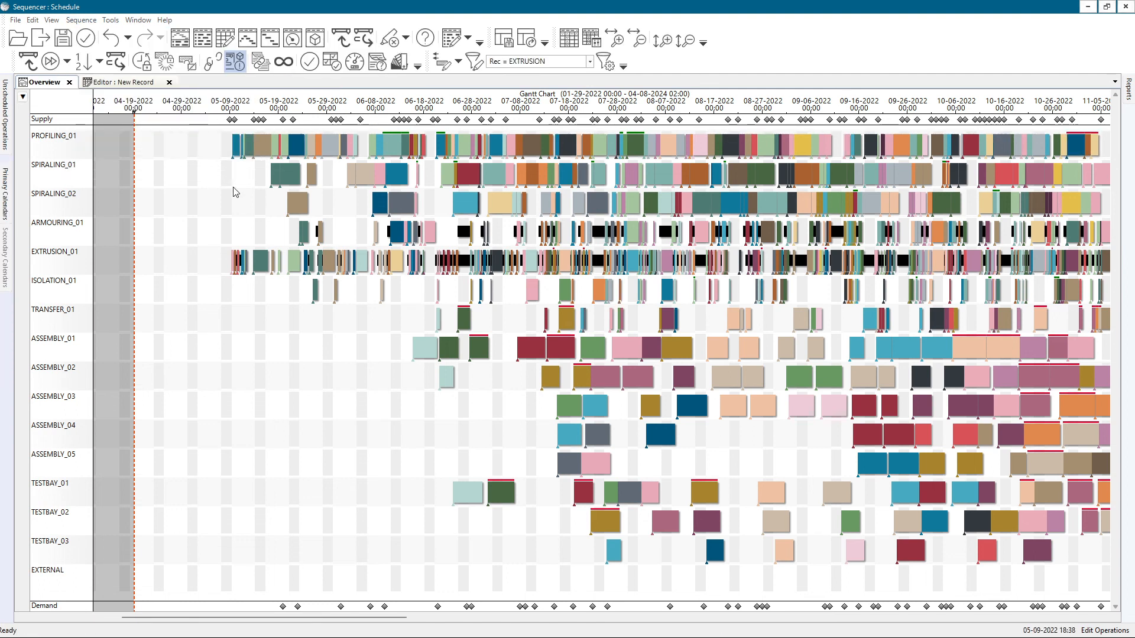
click(208, 67)
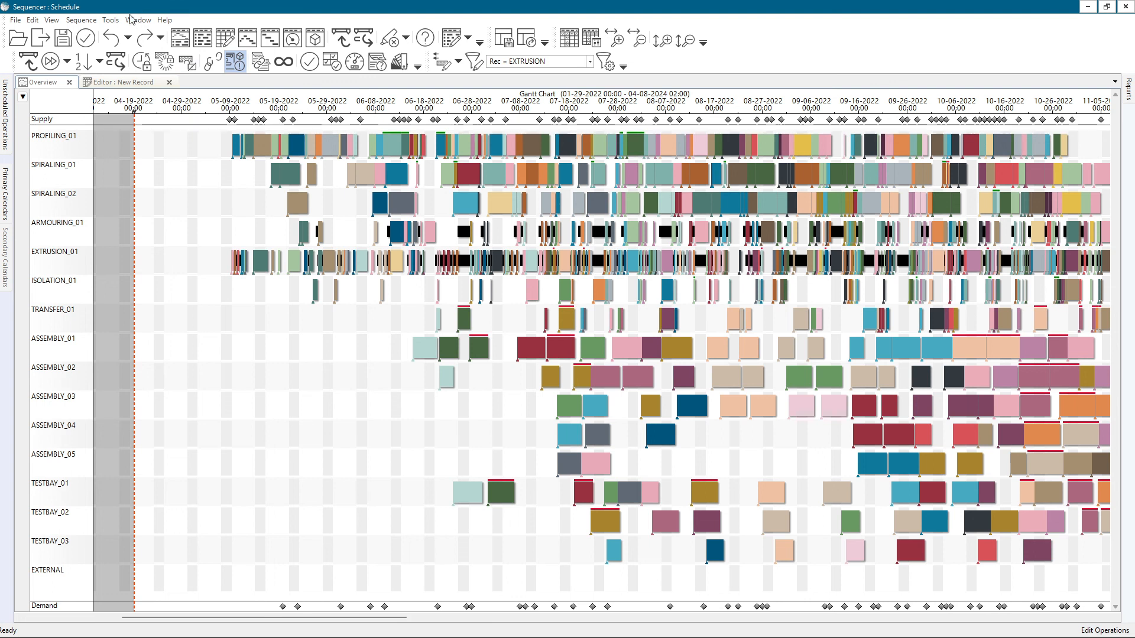
Step: Sequence the remaining unscheduled operations backward by due date from the earlier start line
click(81, 20)
mouse_move(108, 52)
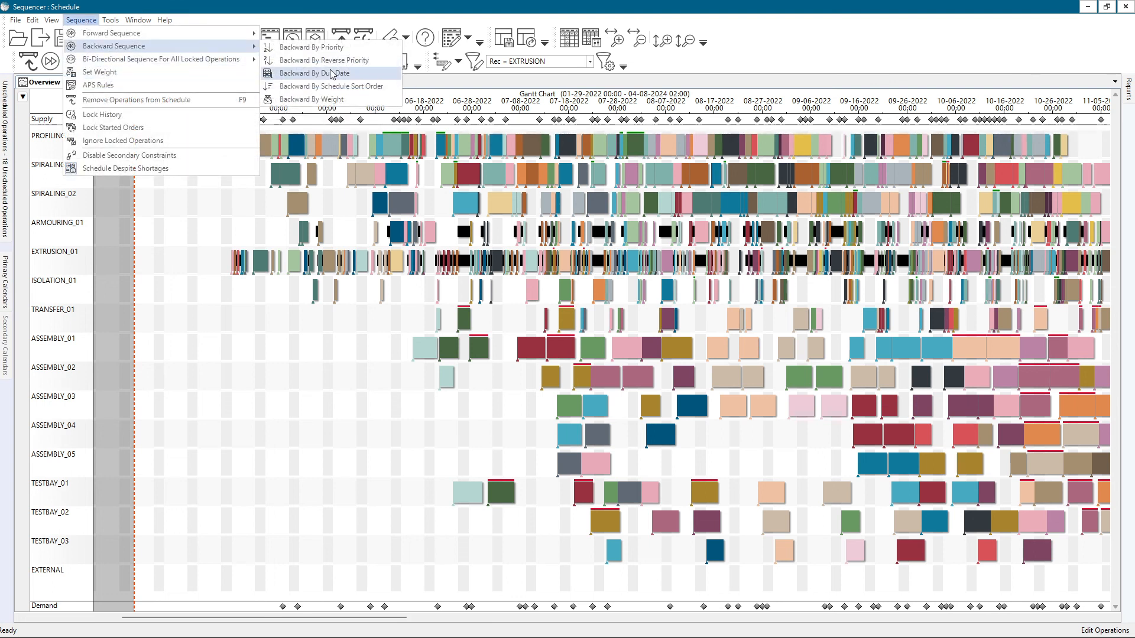
click(331, 73)
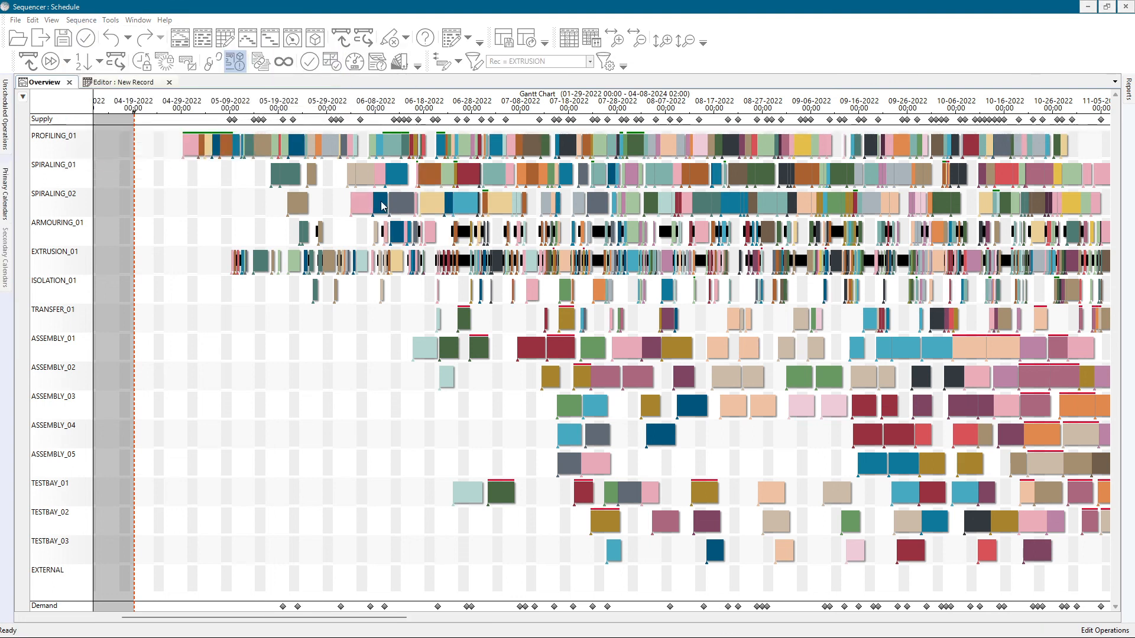
key(alt)
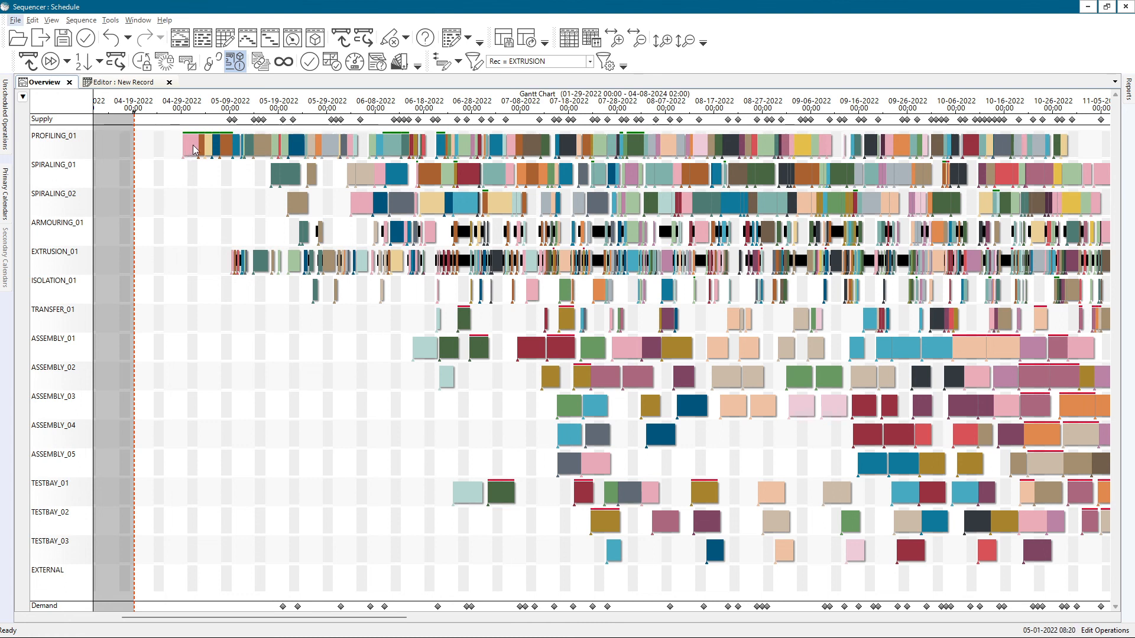
Step: Move the start line forward to about 05-08-2022 and repair the schedule, allowing sequence changes but not earlier scheduling
drag(134, 112, 229, 120)
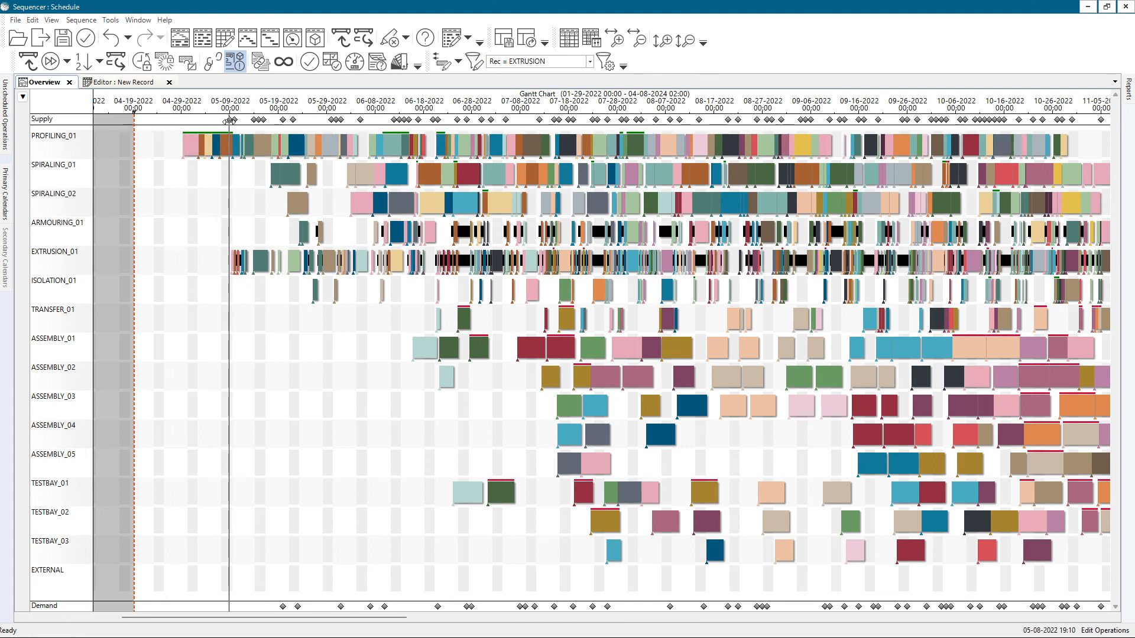
click(332, 65)
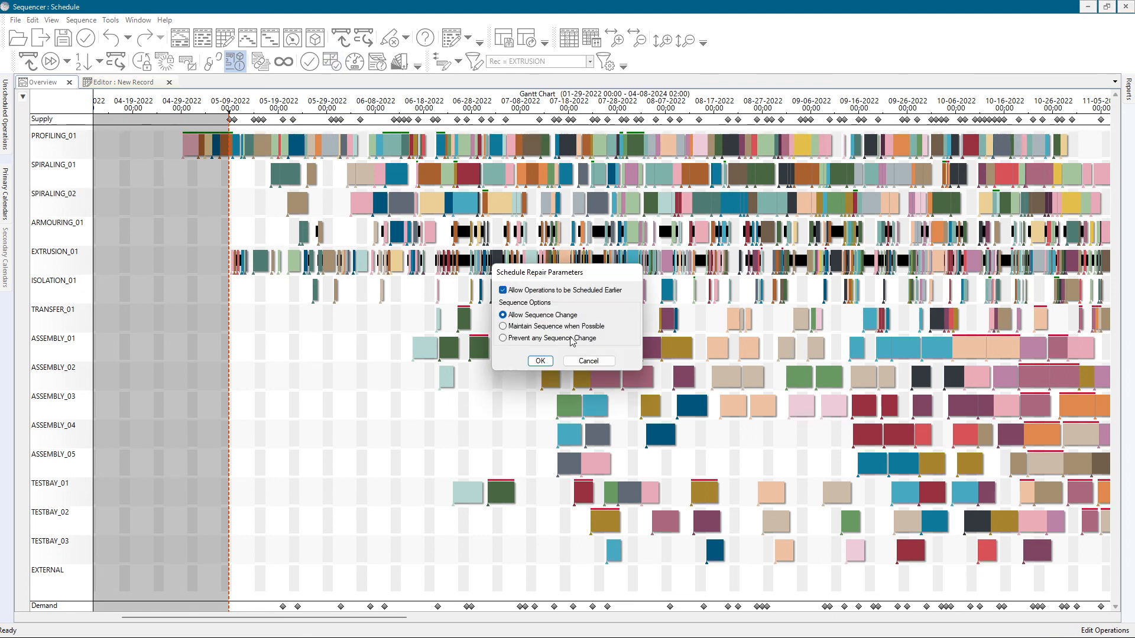
click(528, 294)
click(539, 359)
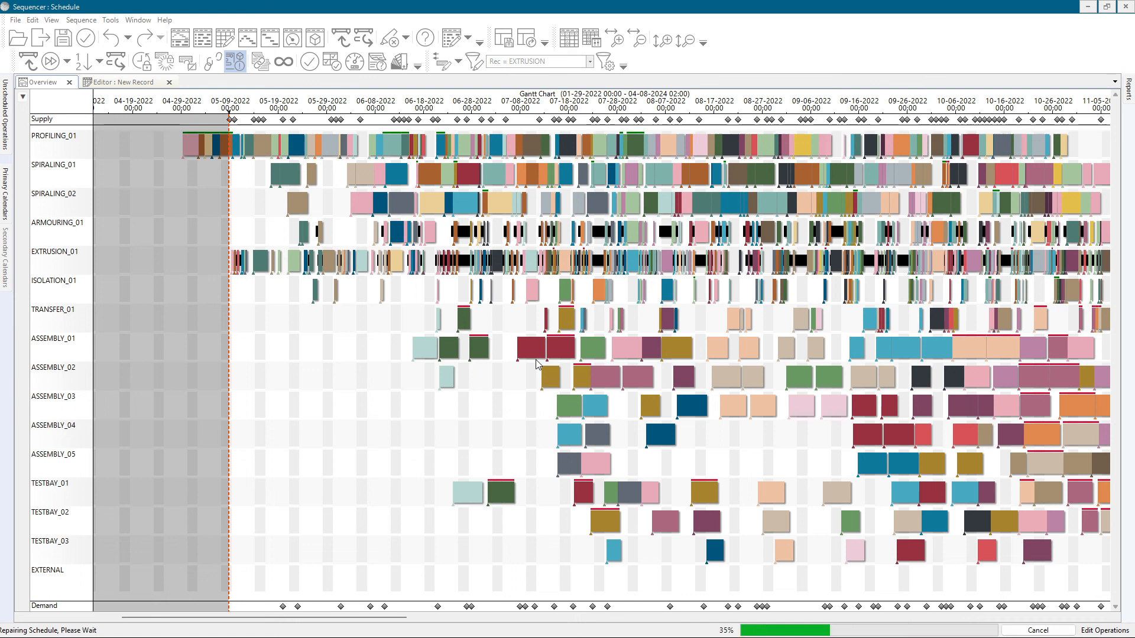
click(612, 369)
Step: Deselect the Rec = EXTRUSION filter so that no filter is selected
scroll(682, 225, down, 3)
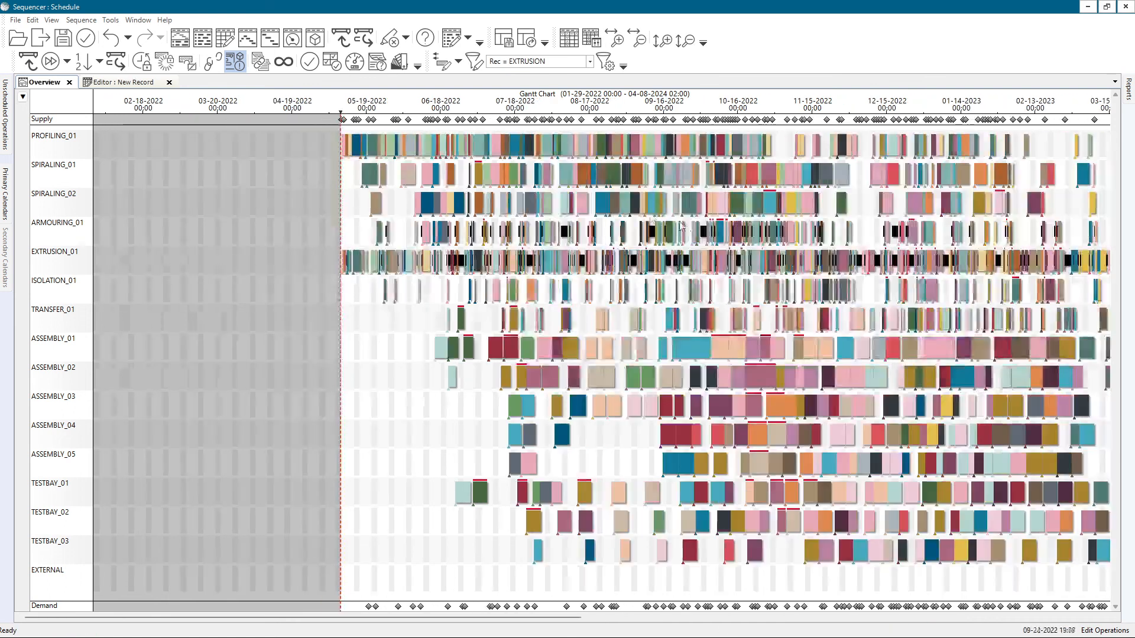
drag(939, 371, 766, 189)
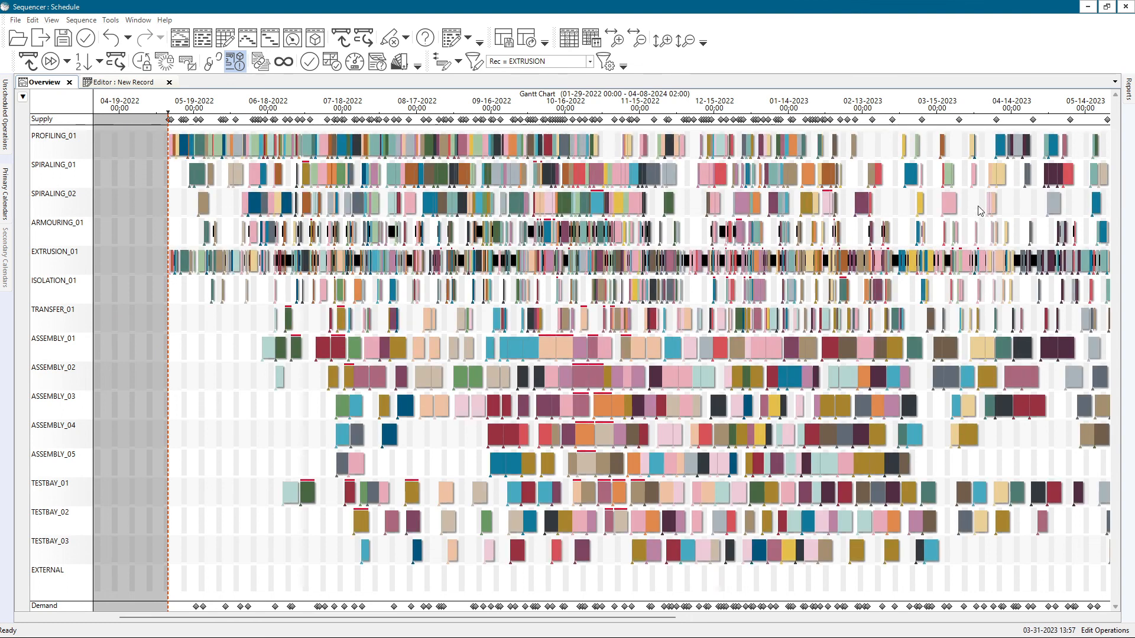
click(589, 61)
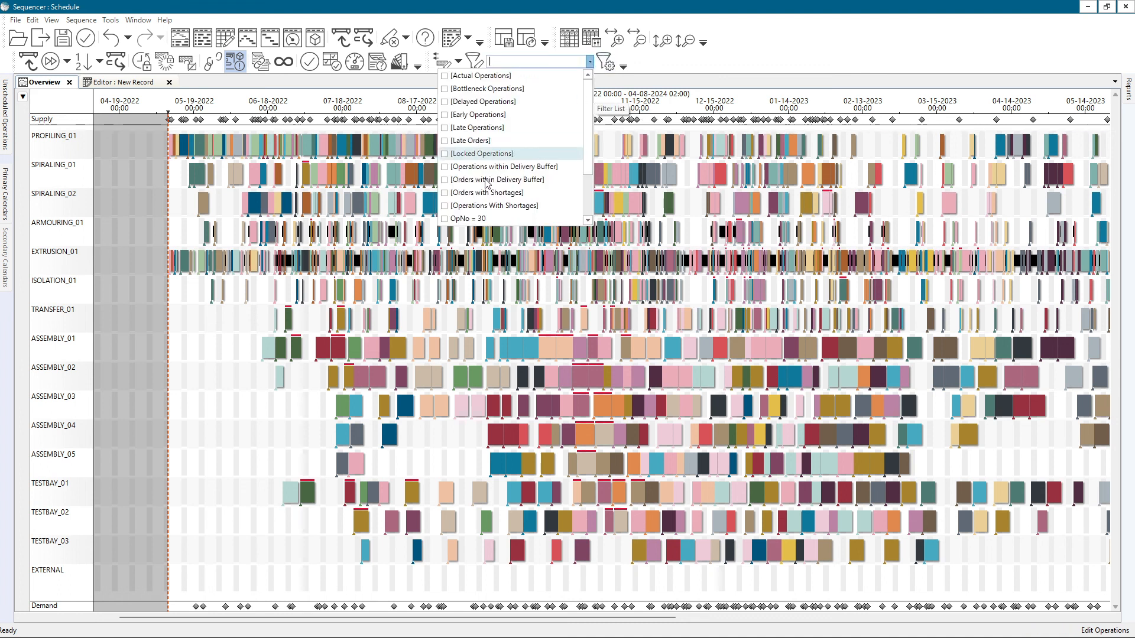
scroll(461, 203, down, 1)
click(445, 220)
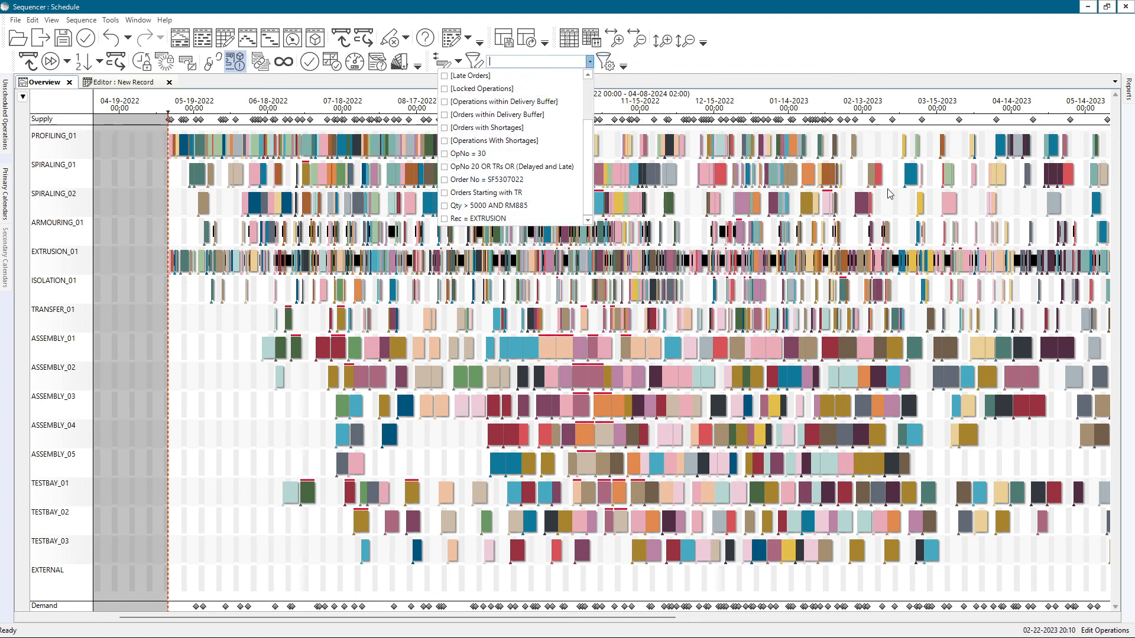
click(910, 187)
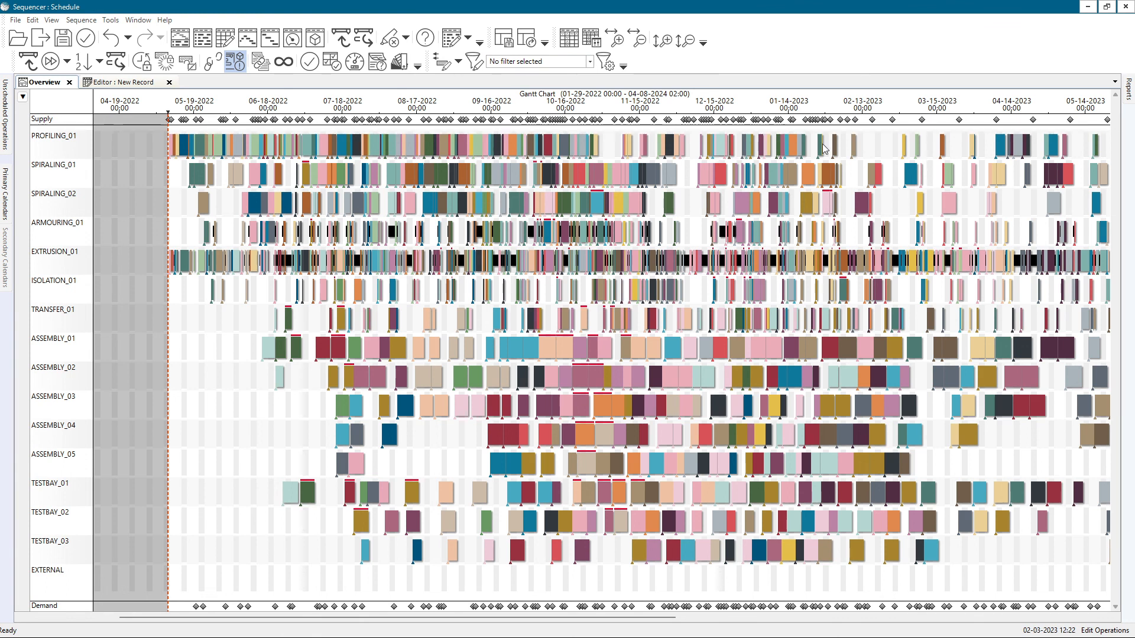
mouse_move(602, 193)
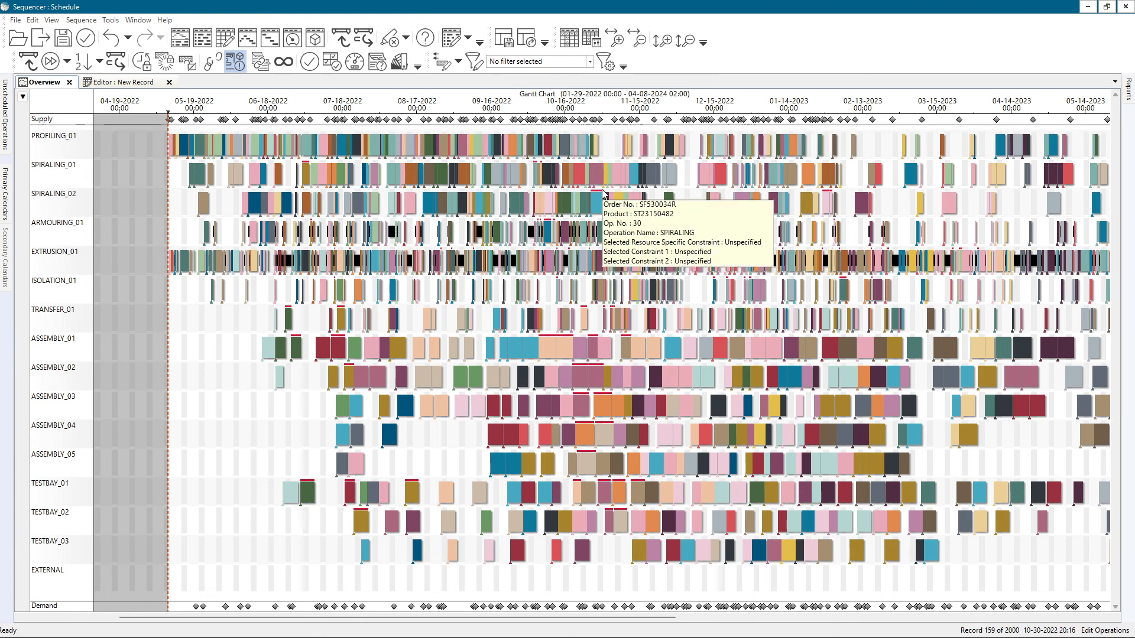